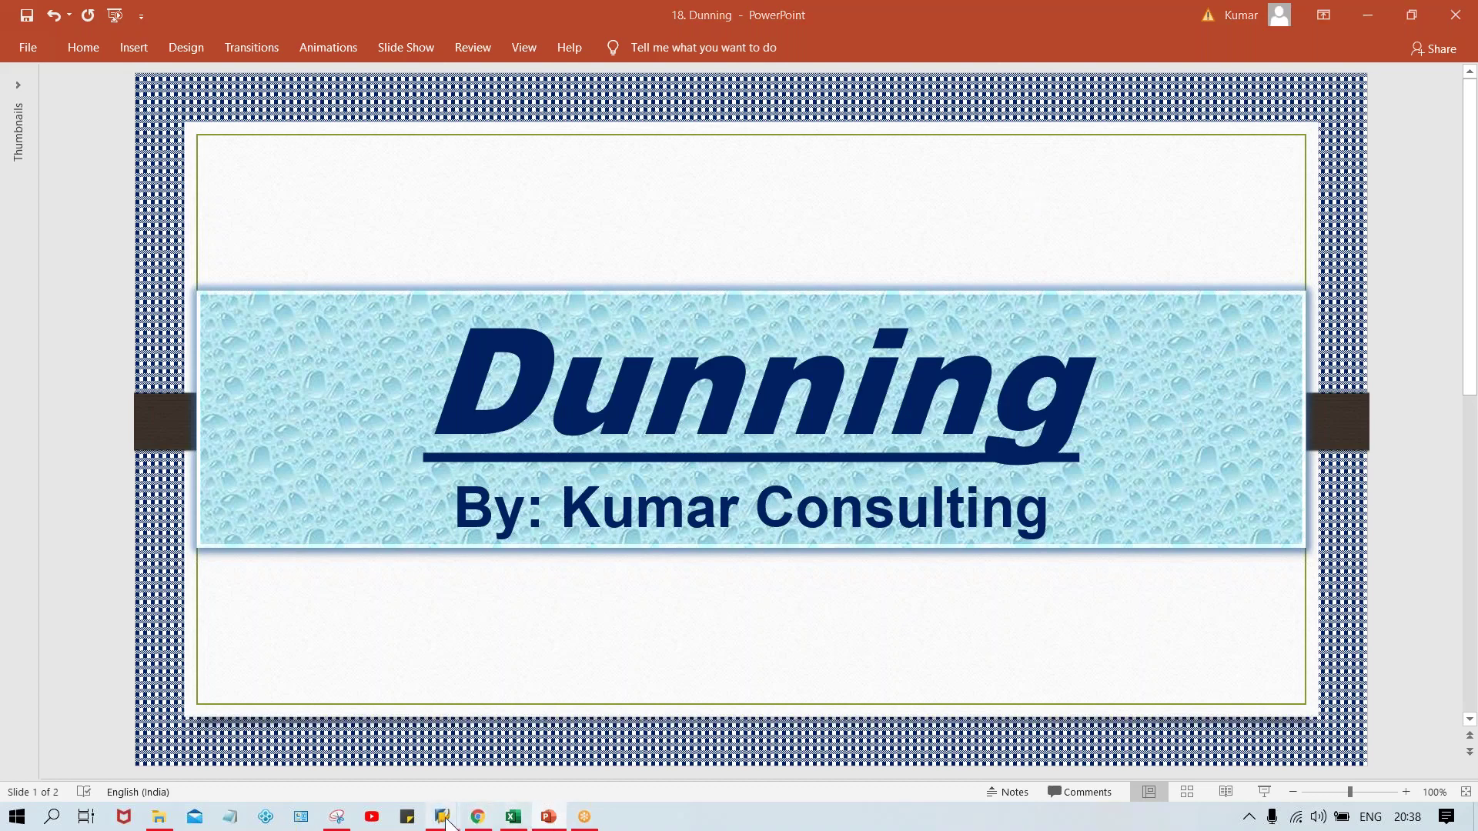
- Switch to the SAP Easy Access window and open transaction FBMP to maintain dunning procedures
mouse_move(446, 819)
left_click(529, 742)
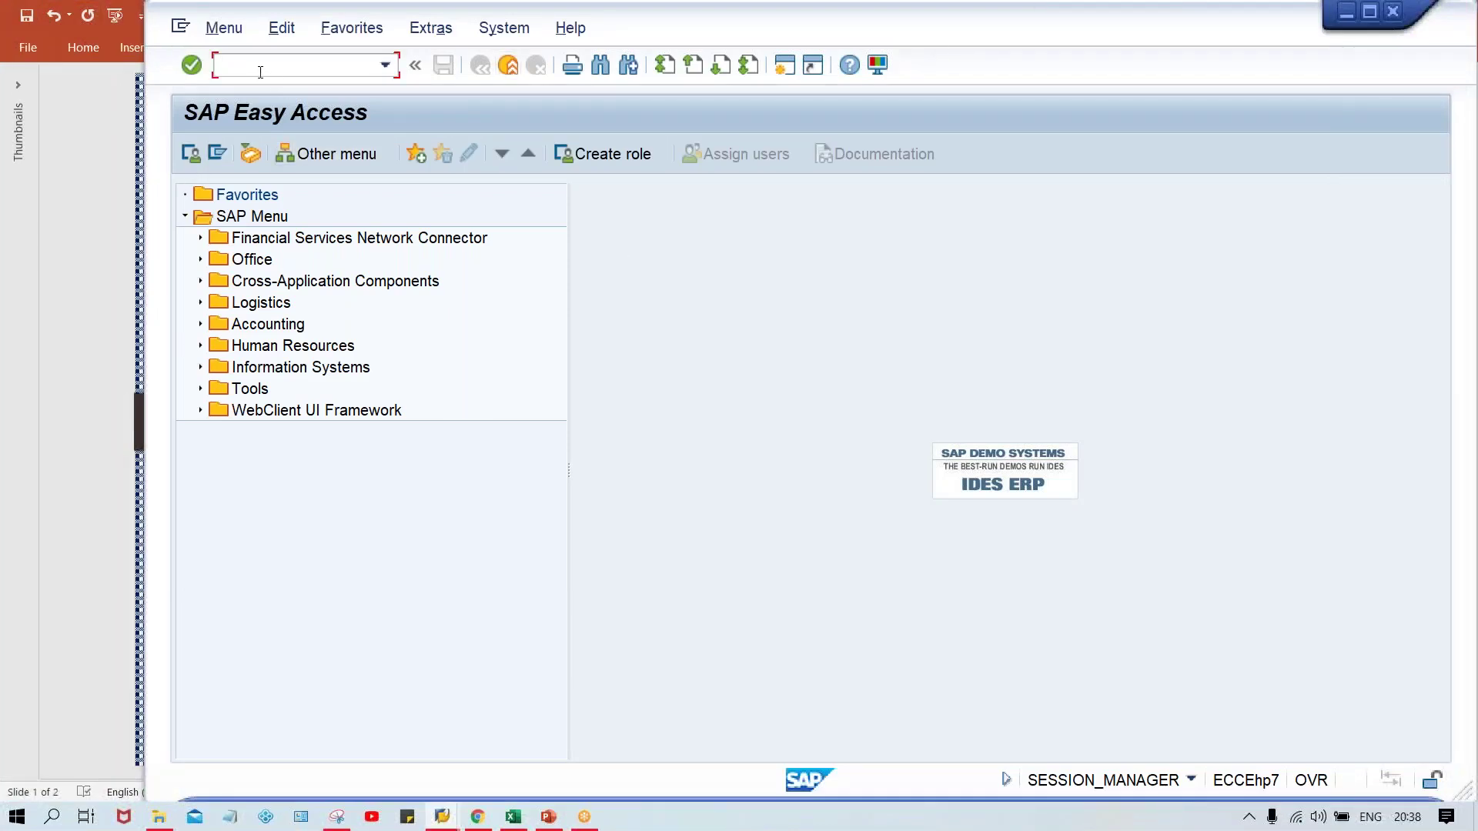
key("Caps_Lock")
type("FBMP")
key("Return")
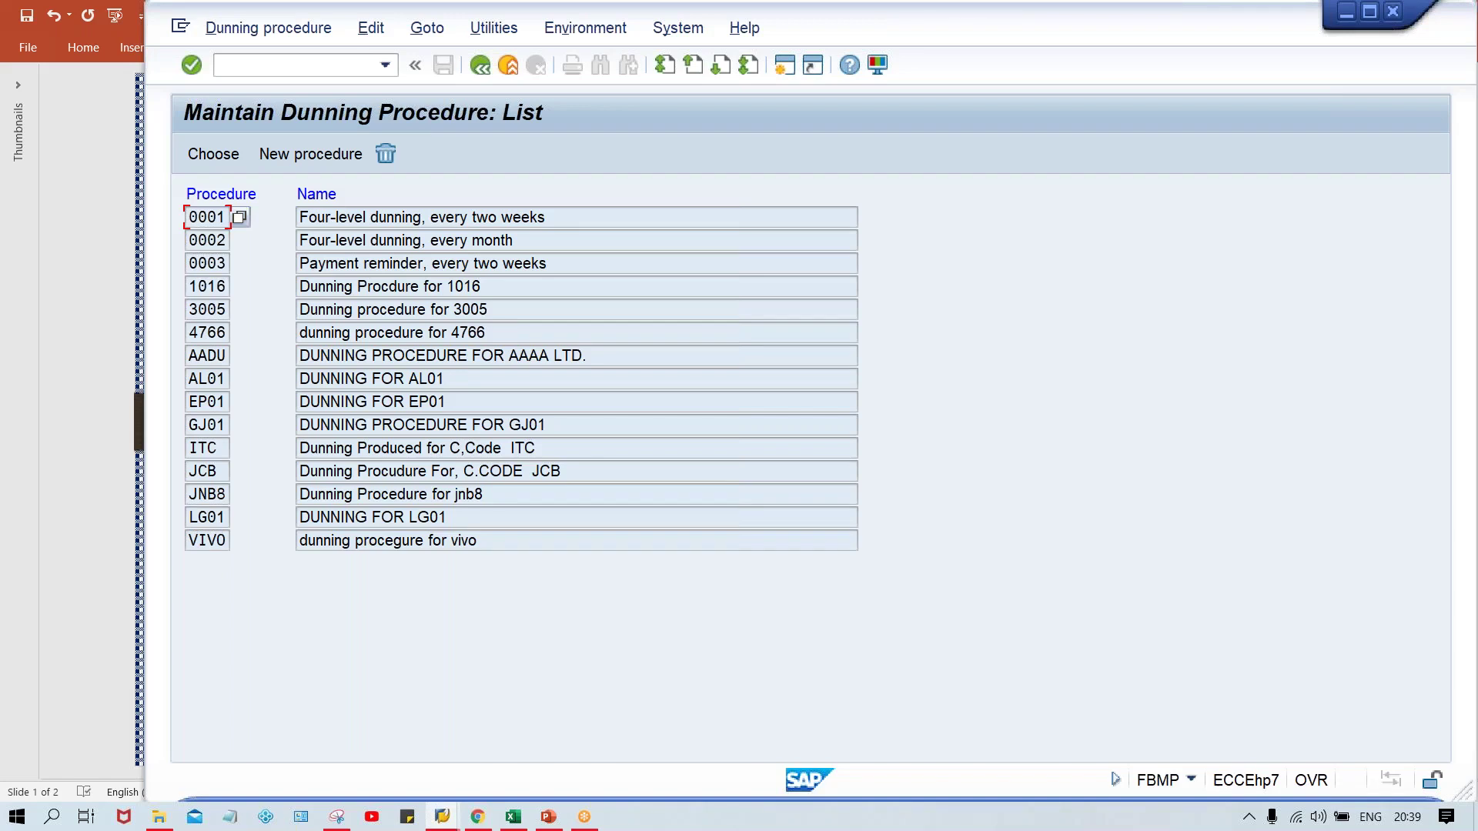
- Create a new dunning procedure with the key TM00 and the name TATA MOTOR
left_click(310, 157)
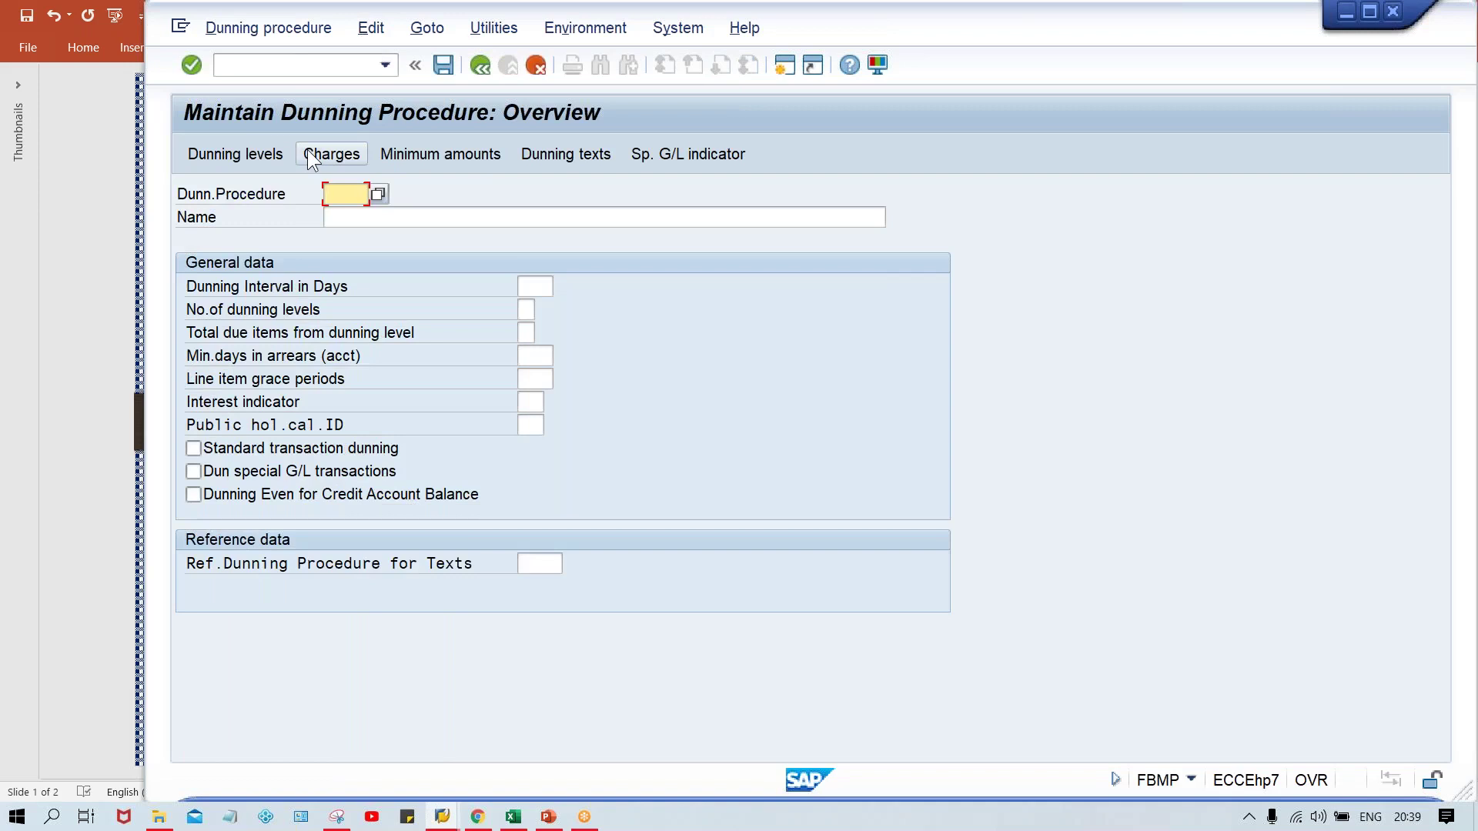
type("TM00")
left_click(404, 216)
type("TA")
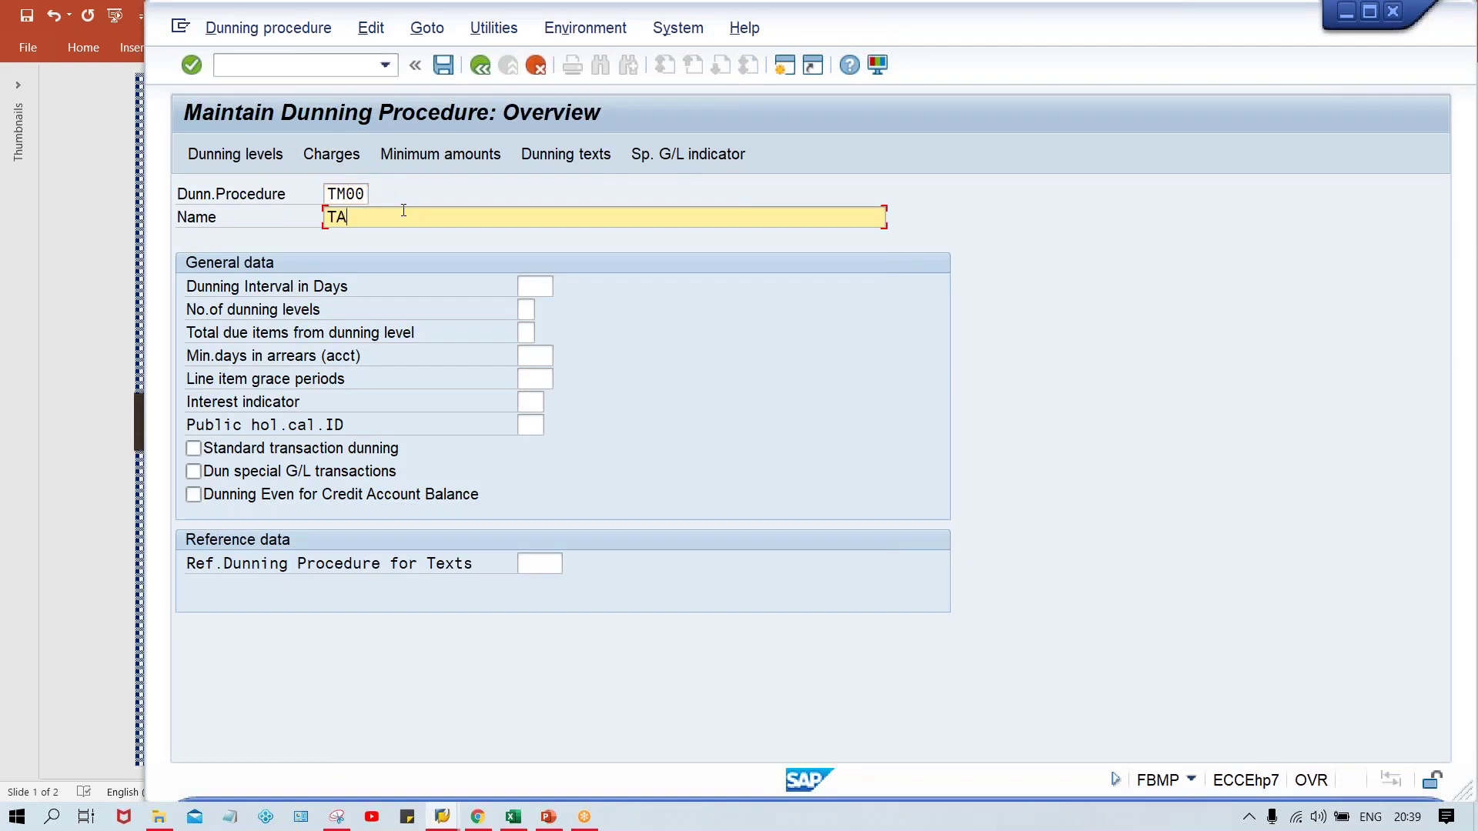
type("TA MOTOR")
left_click(524, 289)
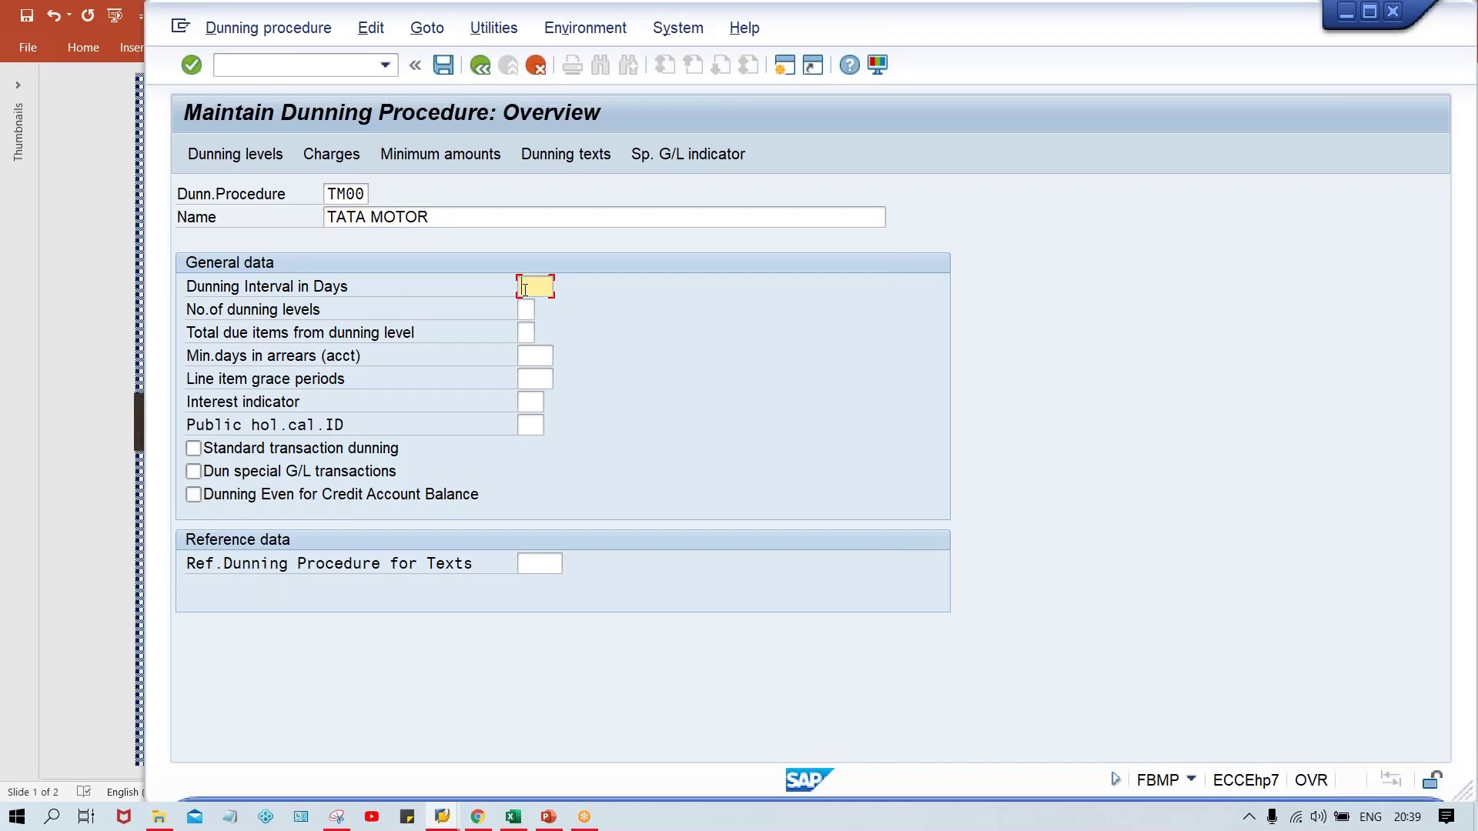
- Review the invoice statuses, overdue days and grace days in the Excel Class workbook, and return to the SAP dunning procedure
left_click(510, 817)
left_click(757, 605)
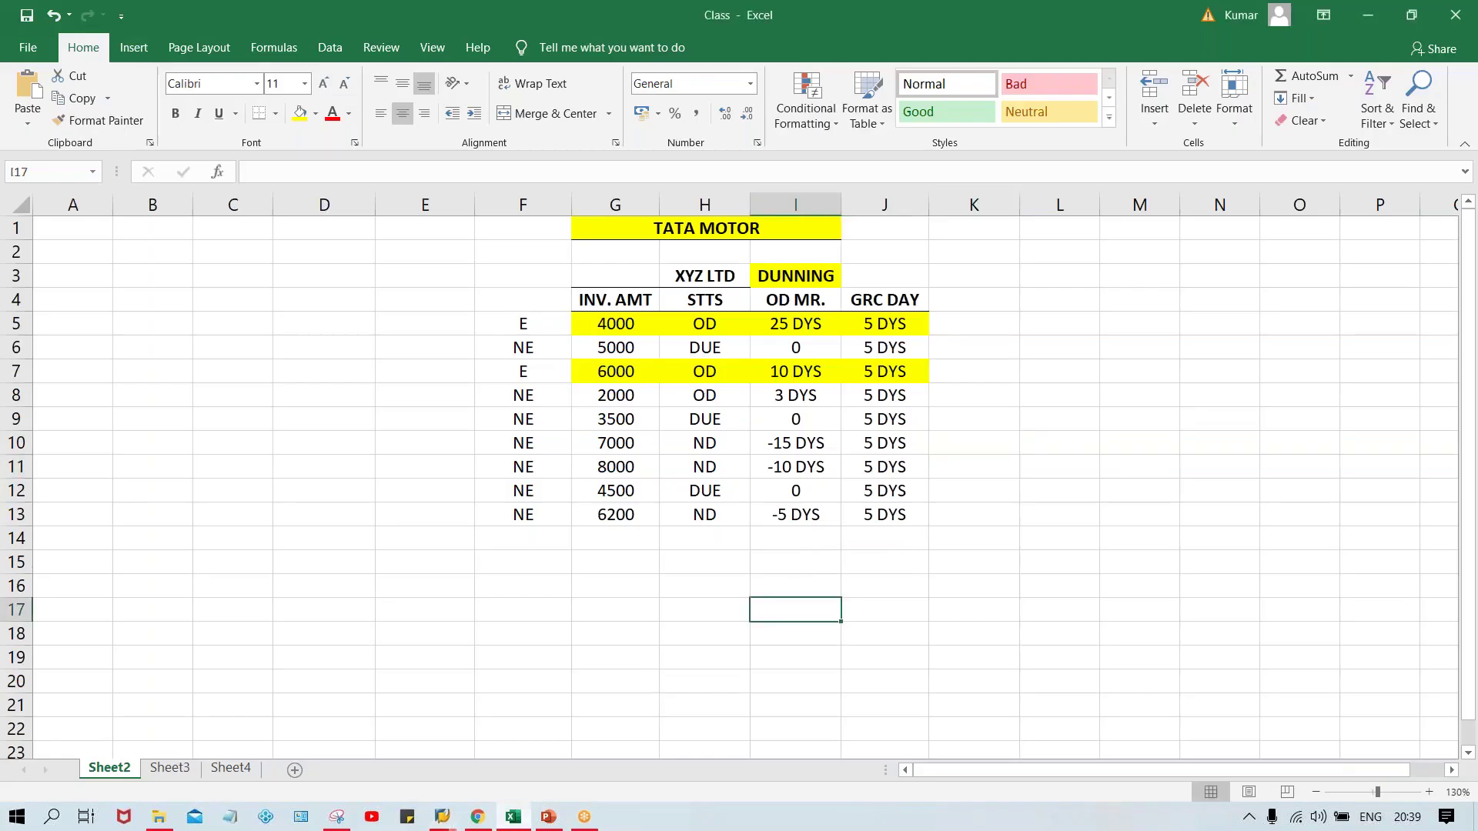
left_click(623, 544)
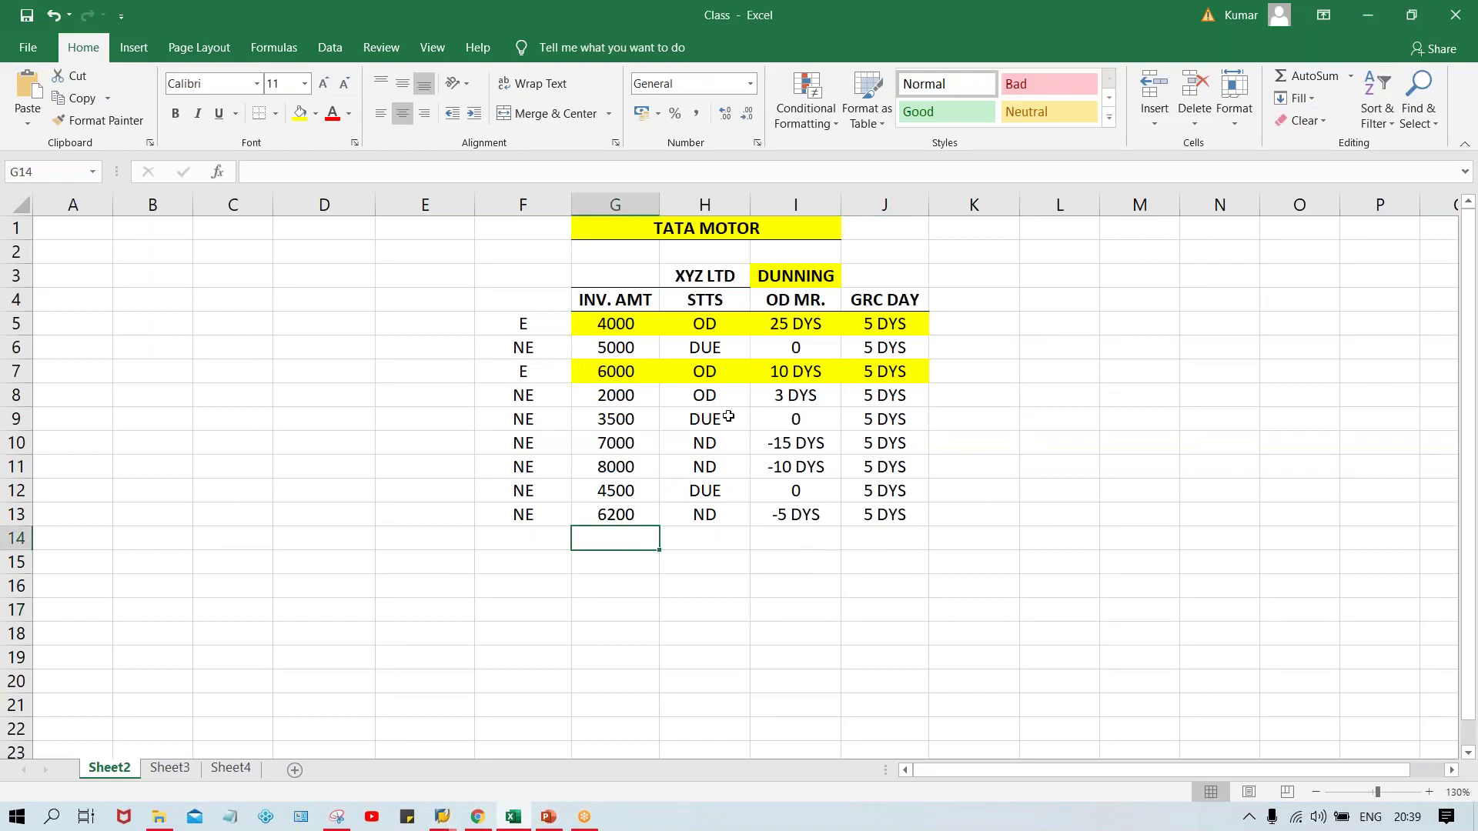
left_click(766, 330)
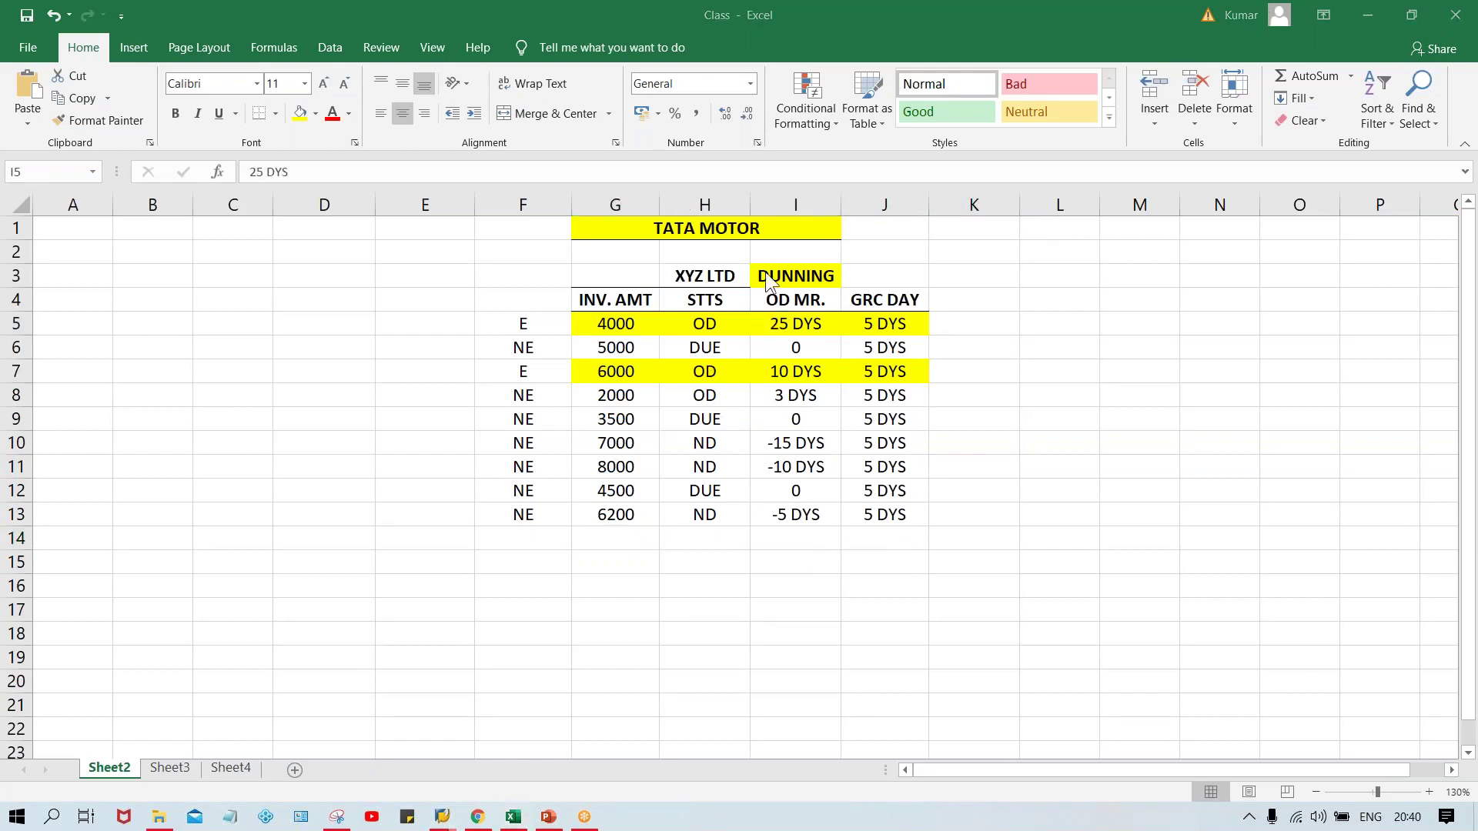
left_click(804, 323)
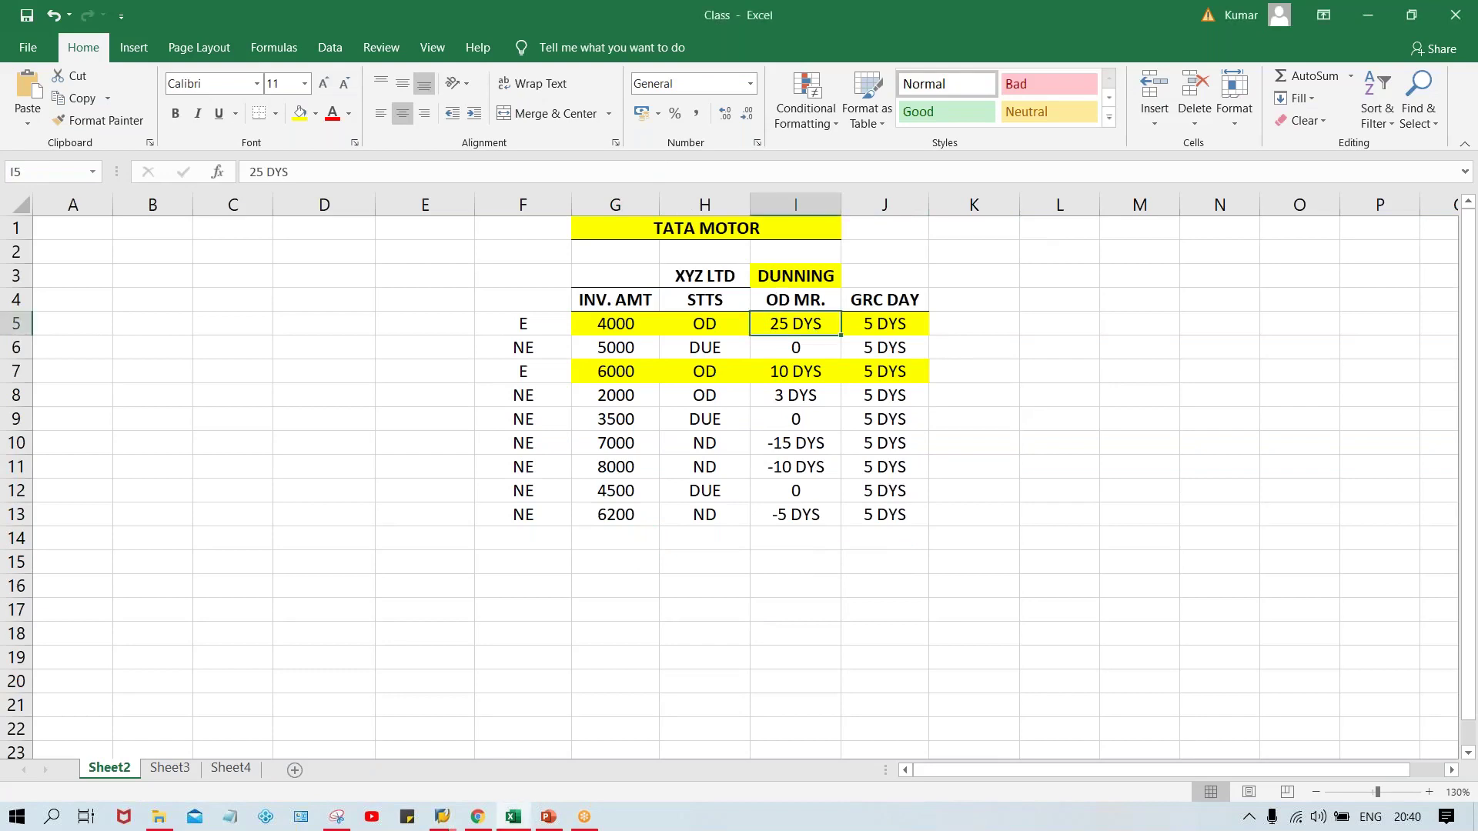
left_click(987, 328)
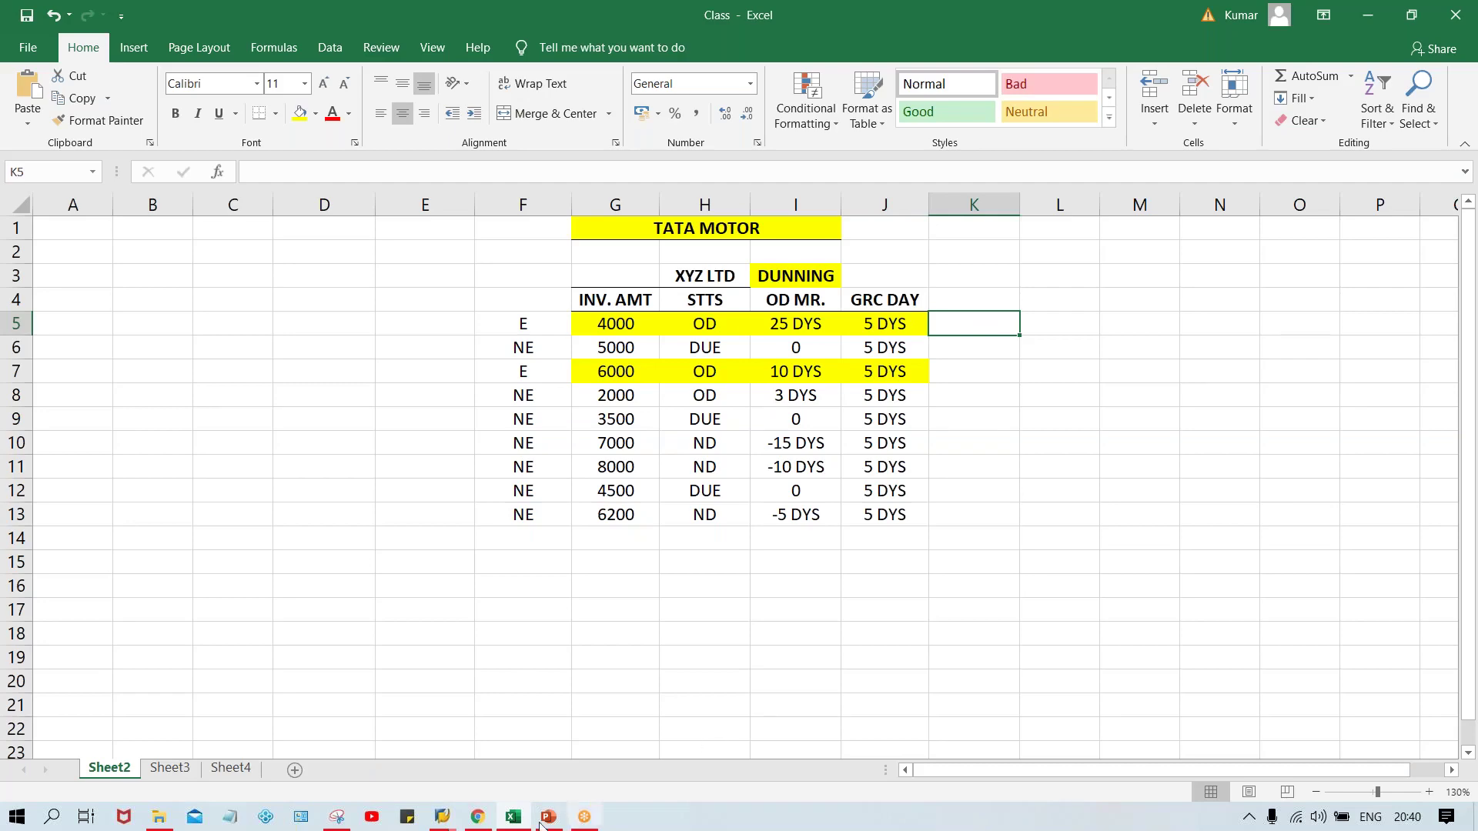
mouse_move(445, 825)
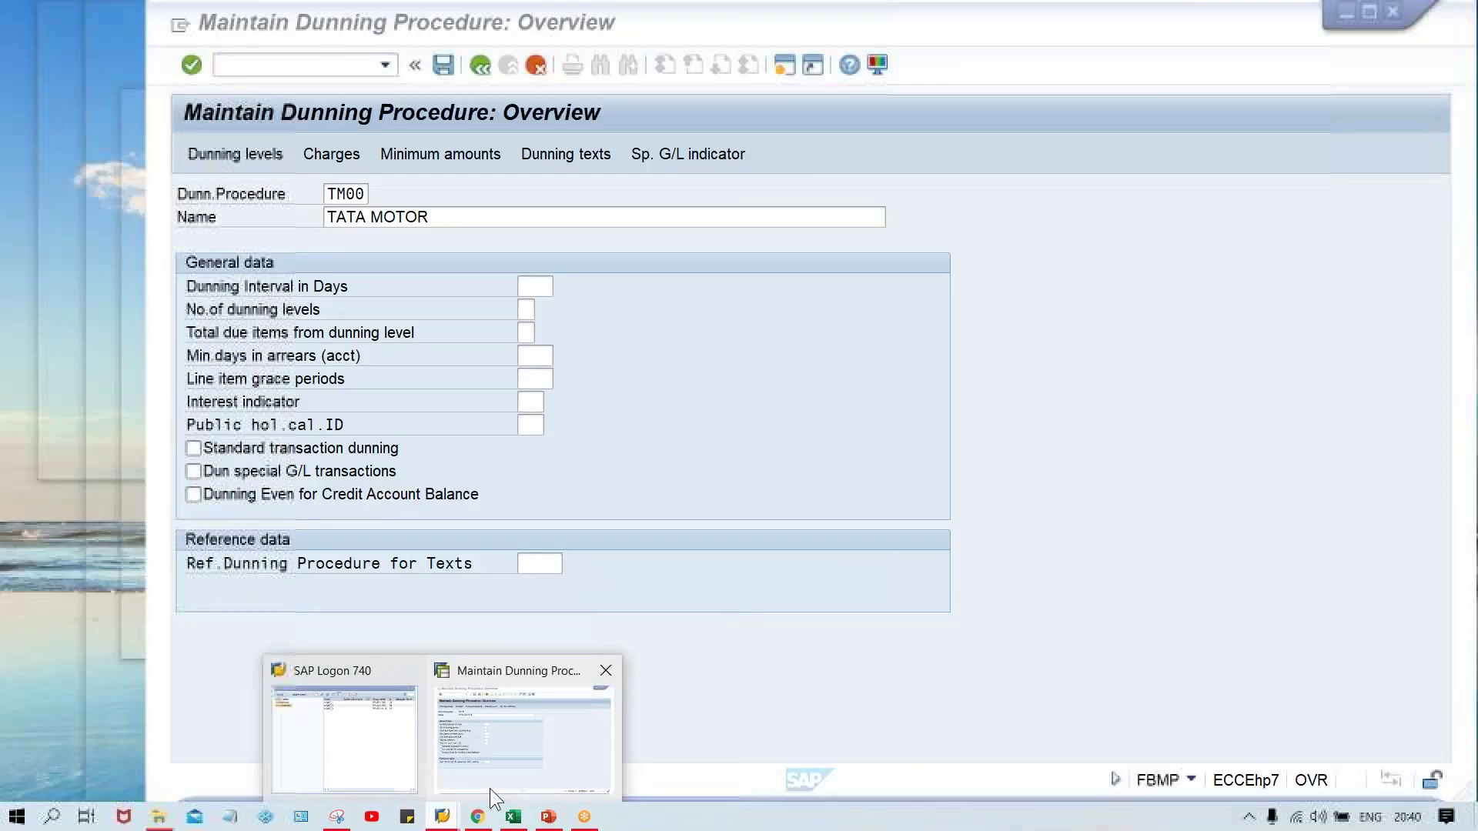
left_click(489, 788)
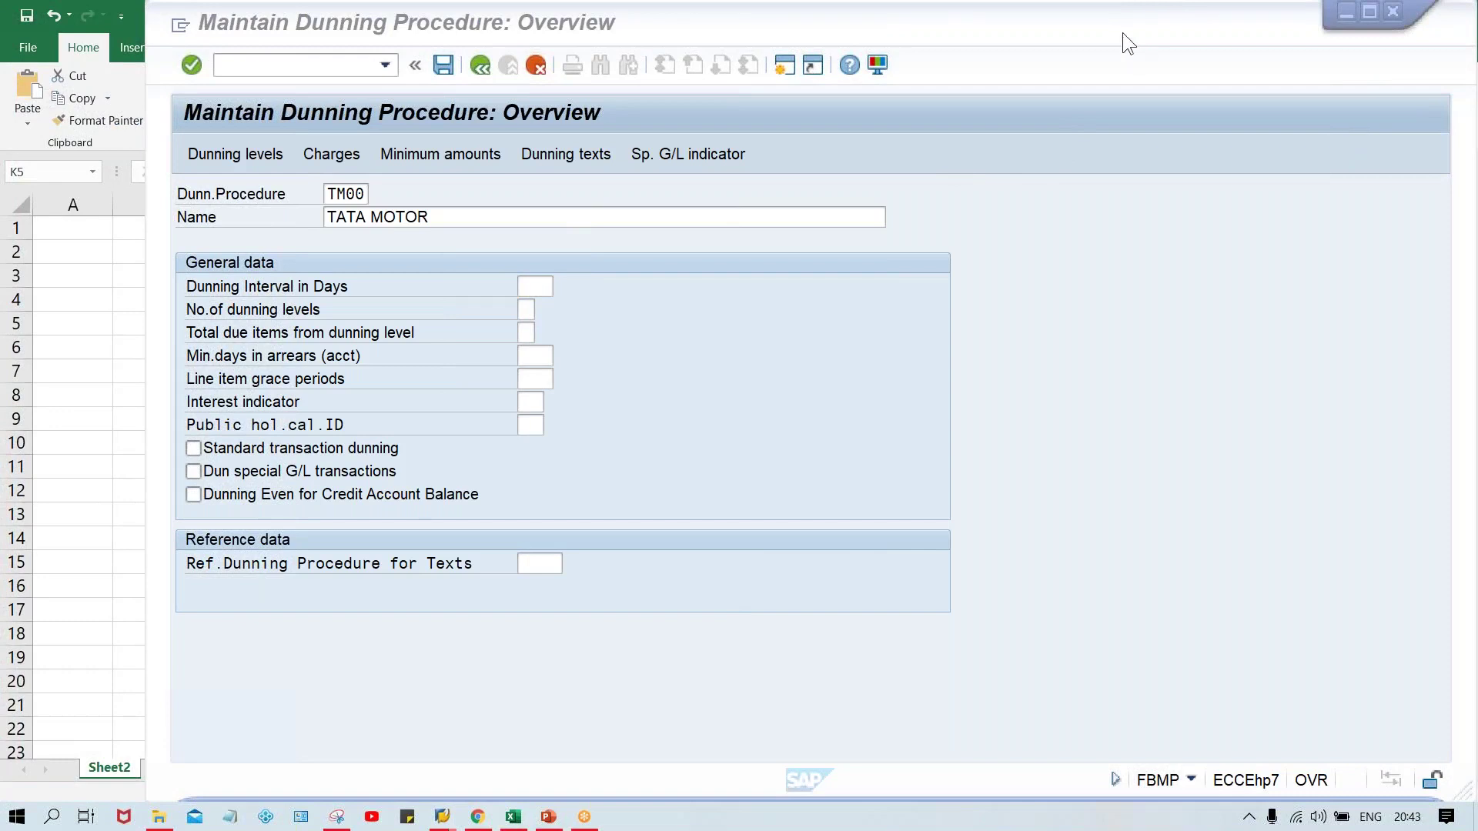
left_click(1048, 258)
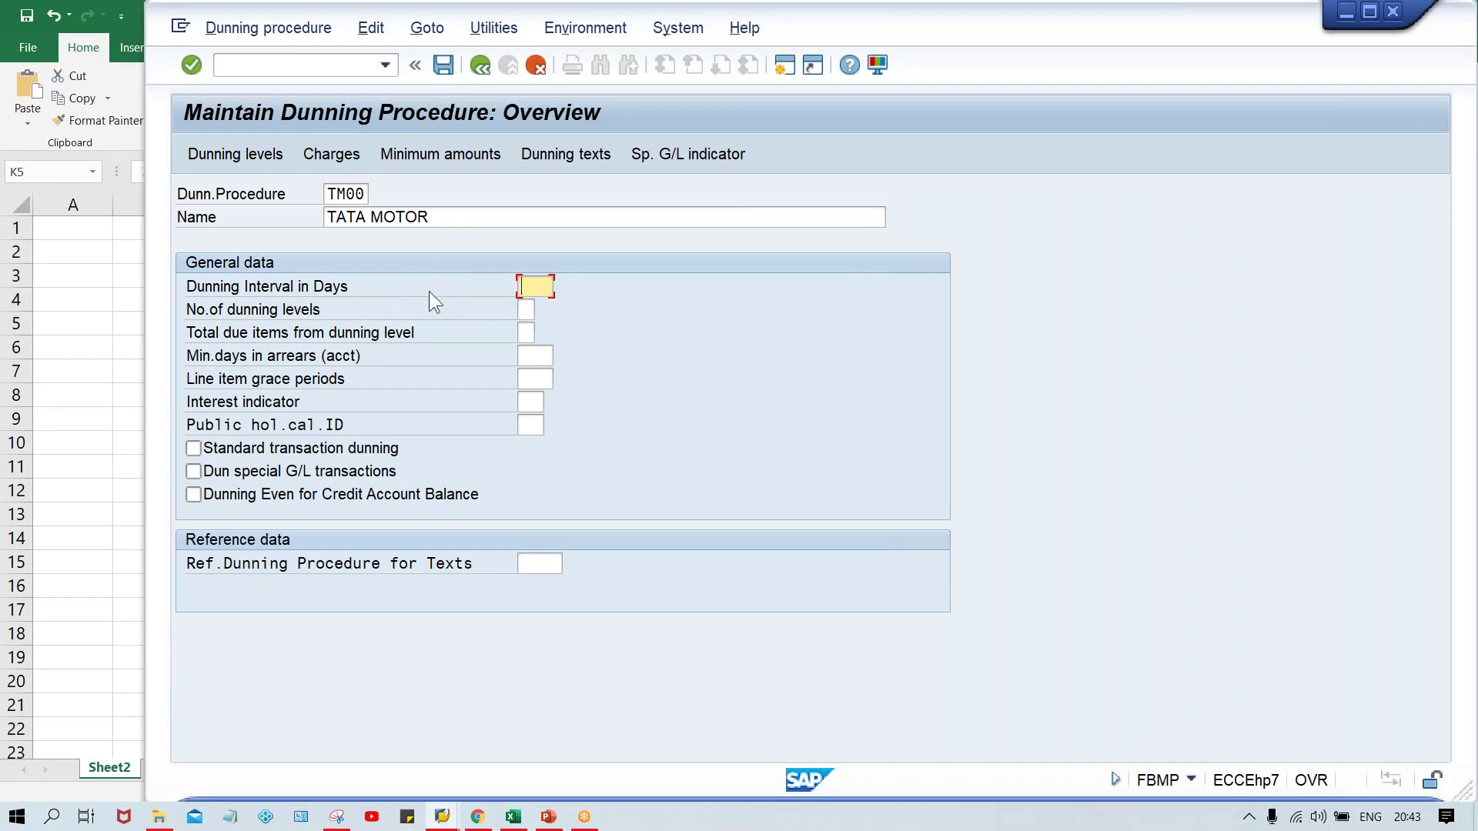
left_click(522, 309)
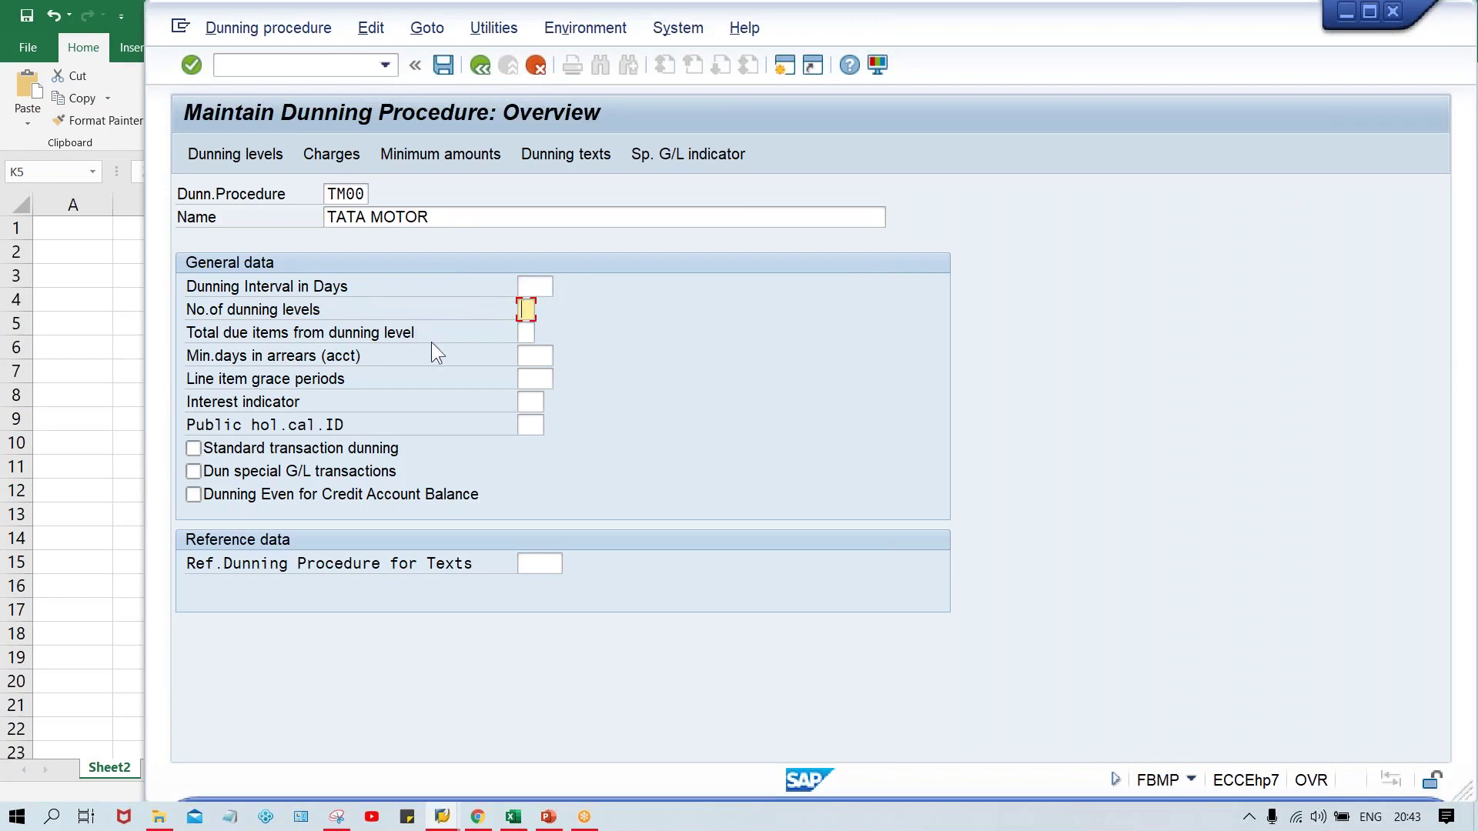
left_click(531, 288)
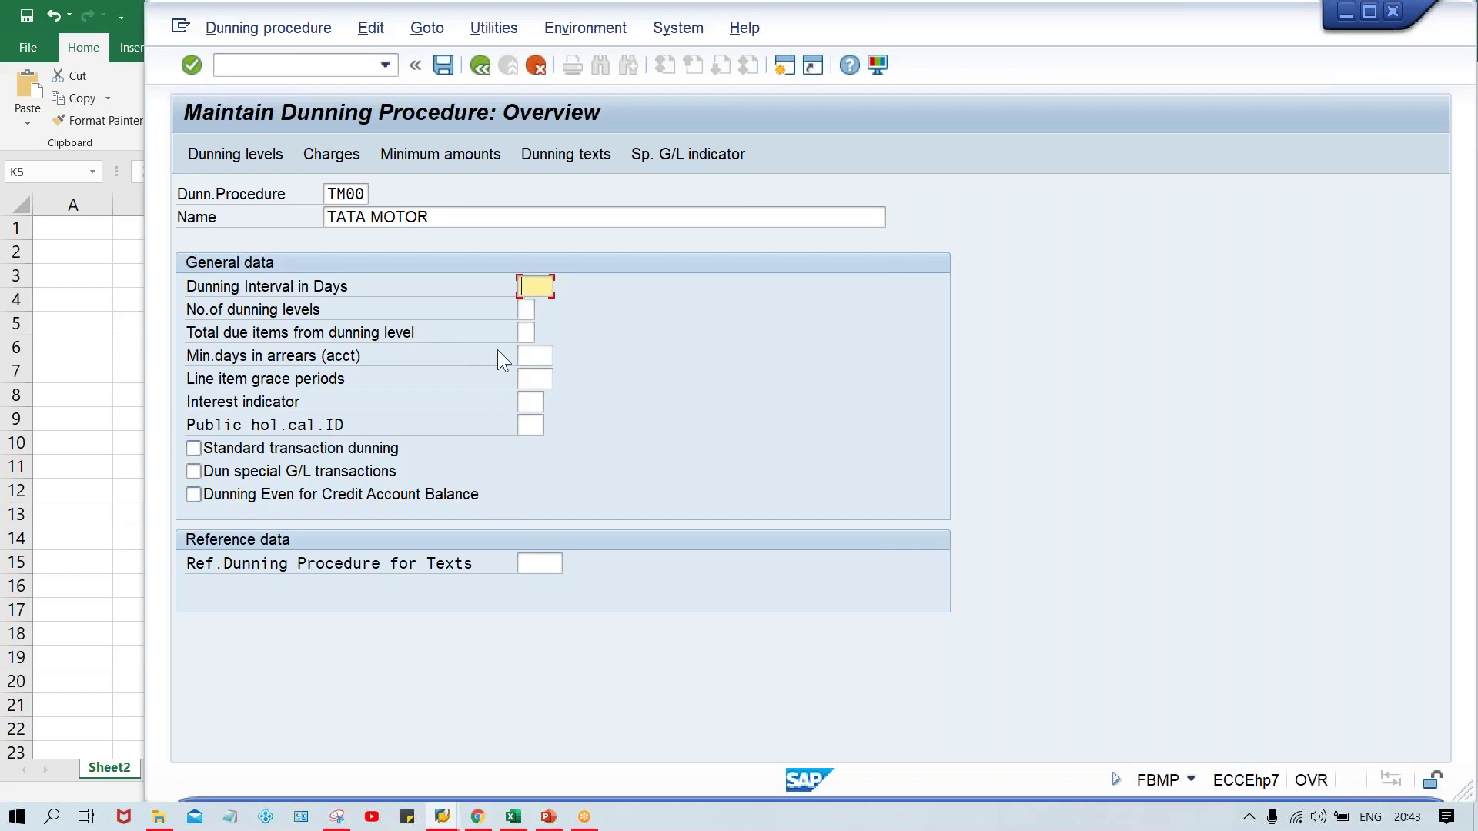
left_click(527, 309)
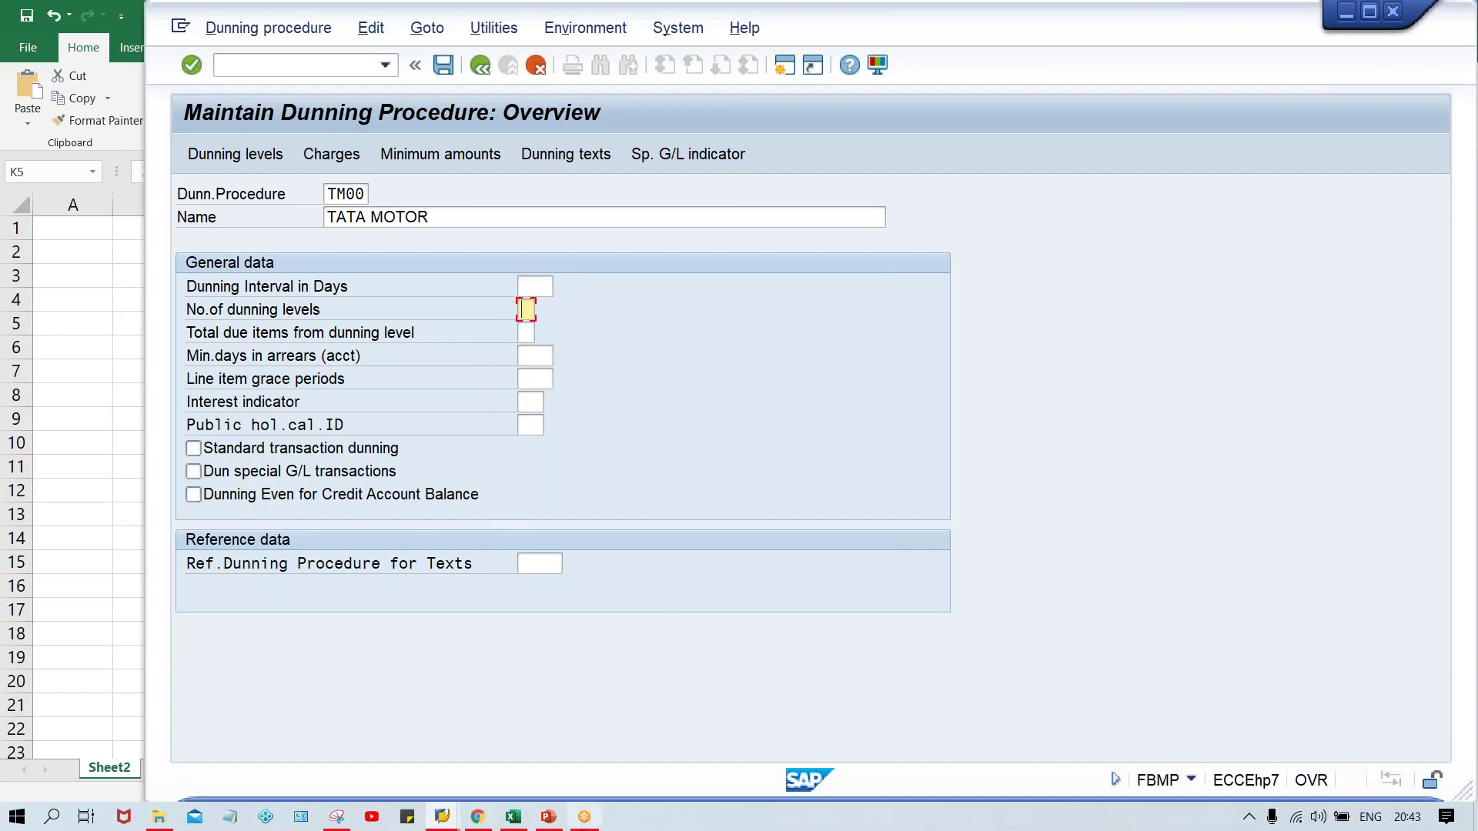
- Switch to the Class workbook in Excel
mouse_move(522, 821)
left_click(544, 765)
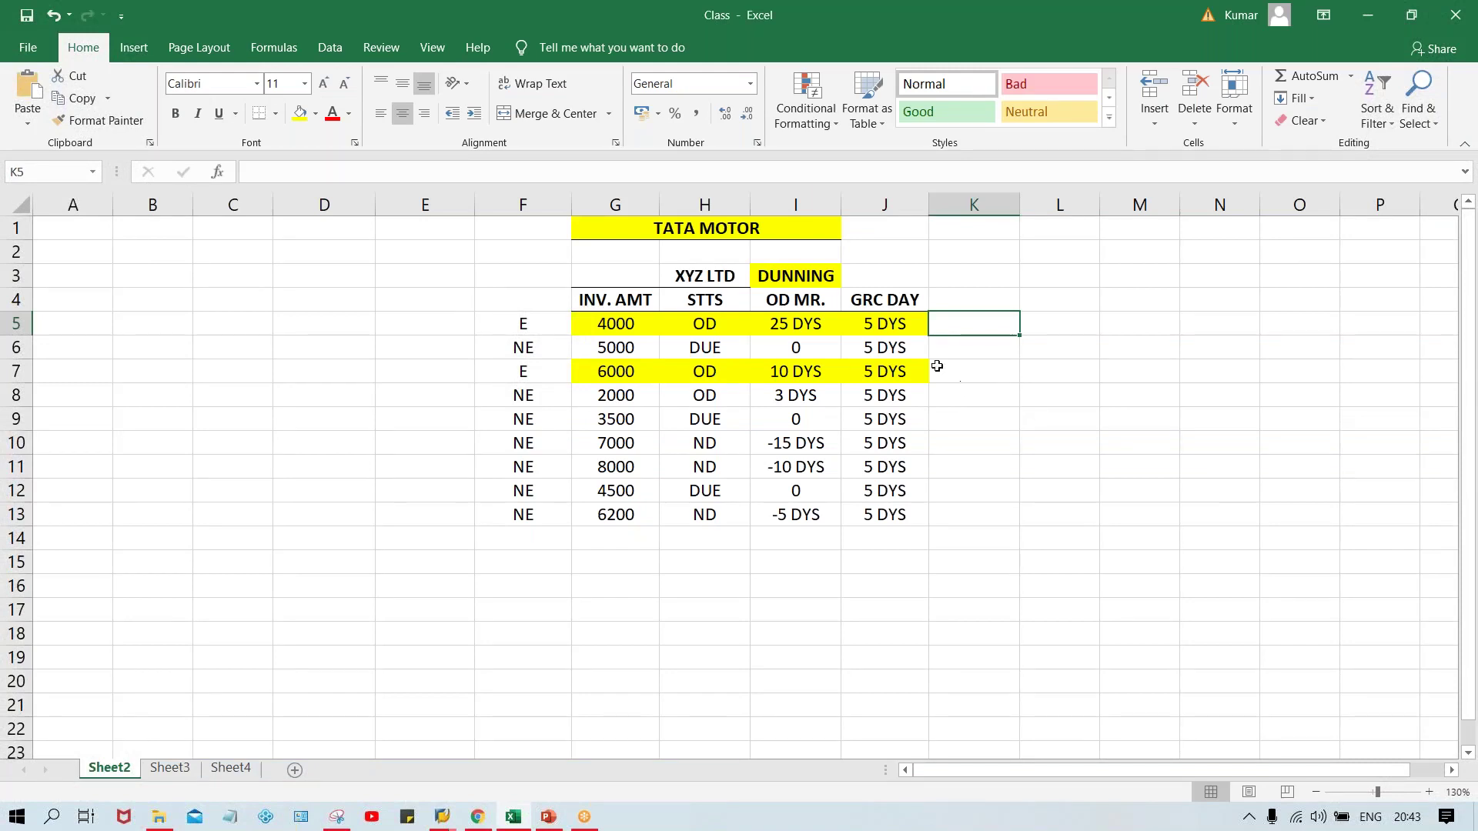
left_click(884, 269)
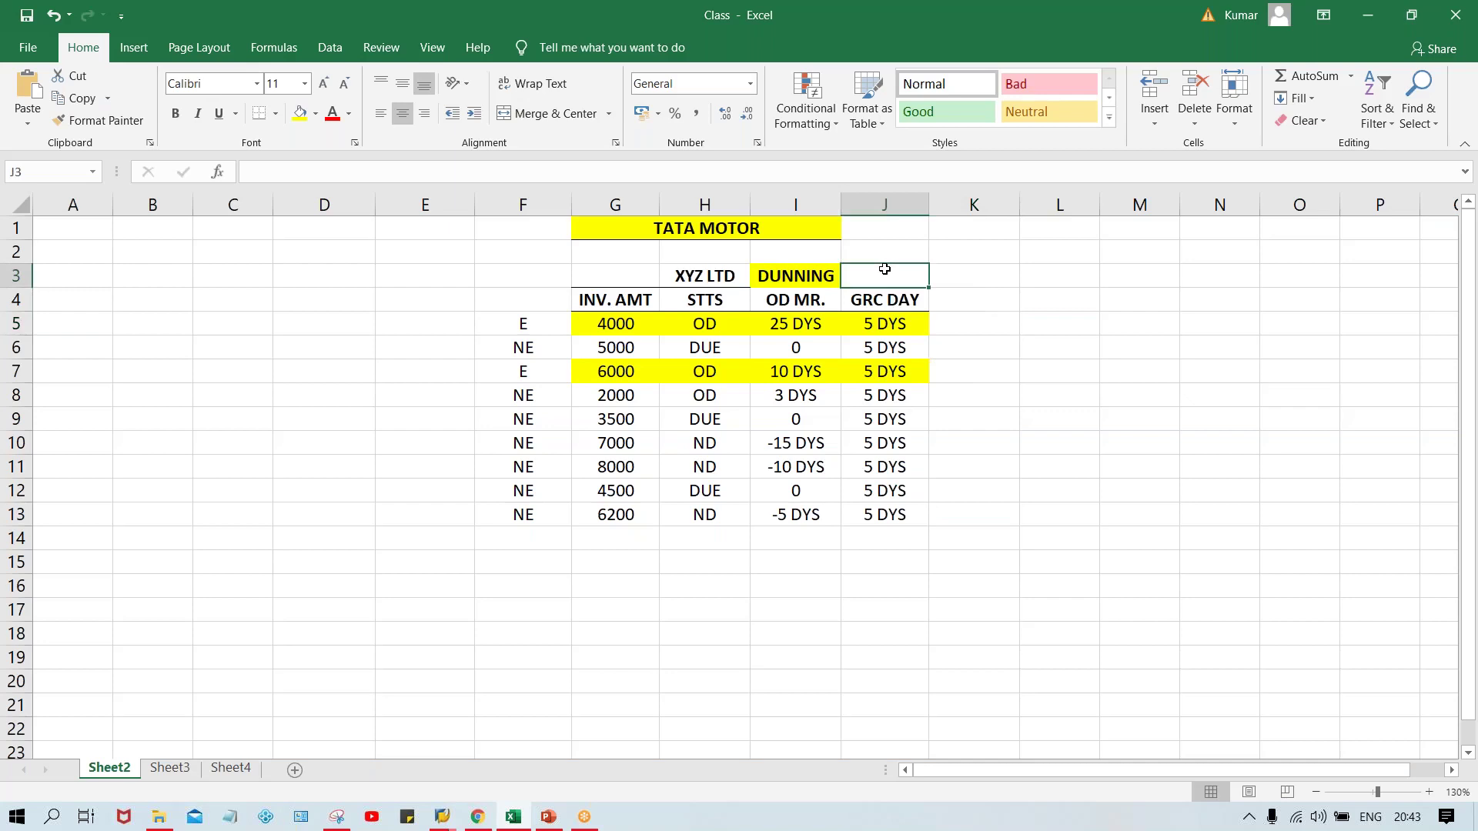
type("3")
key("Return")
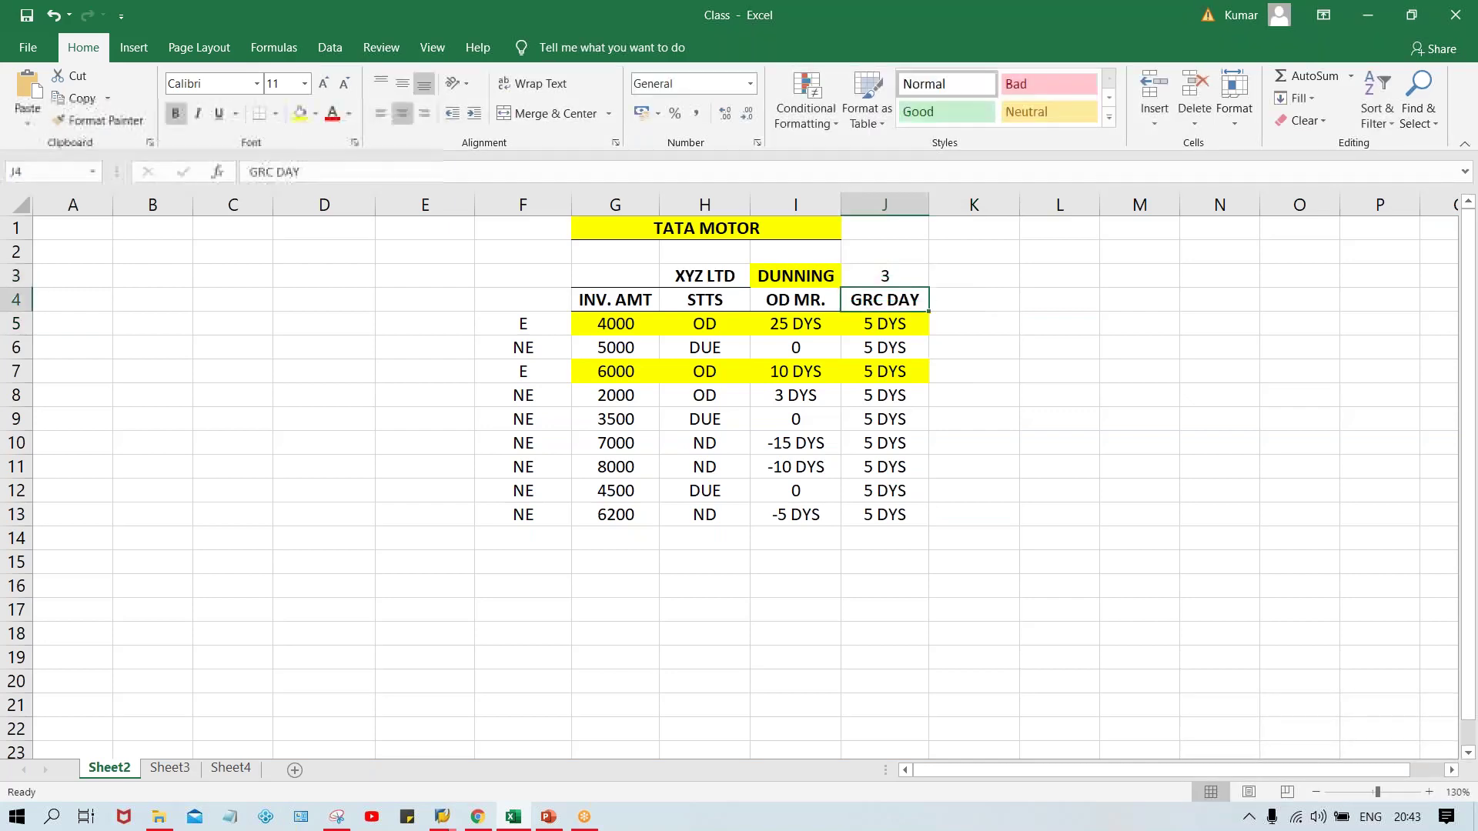
left_click(902, 277)
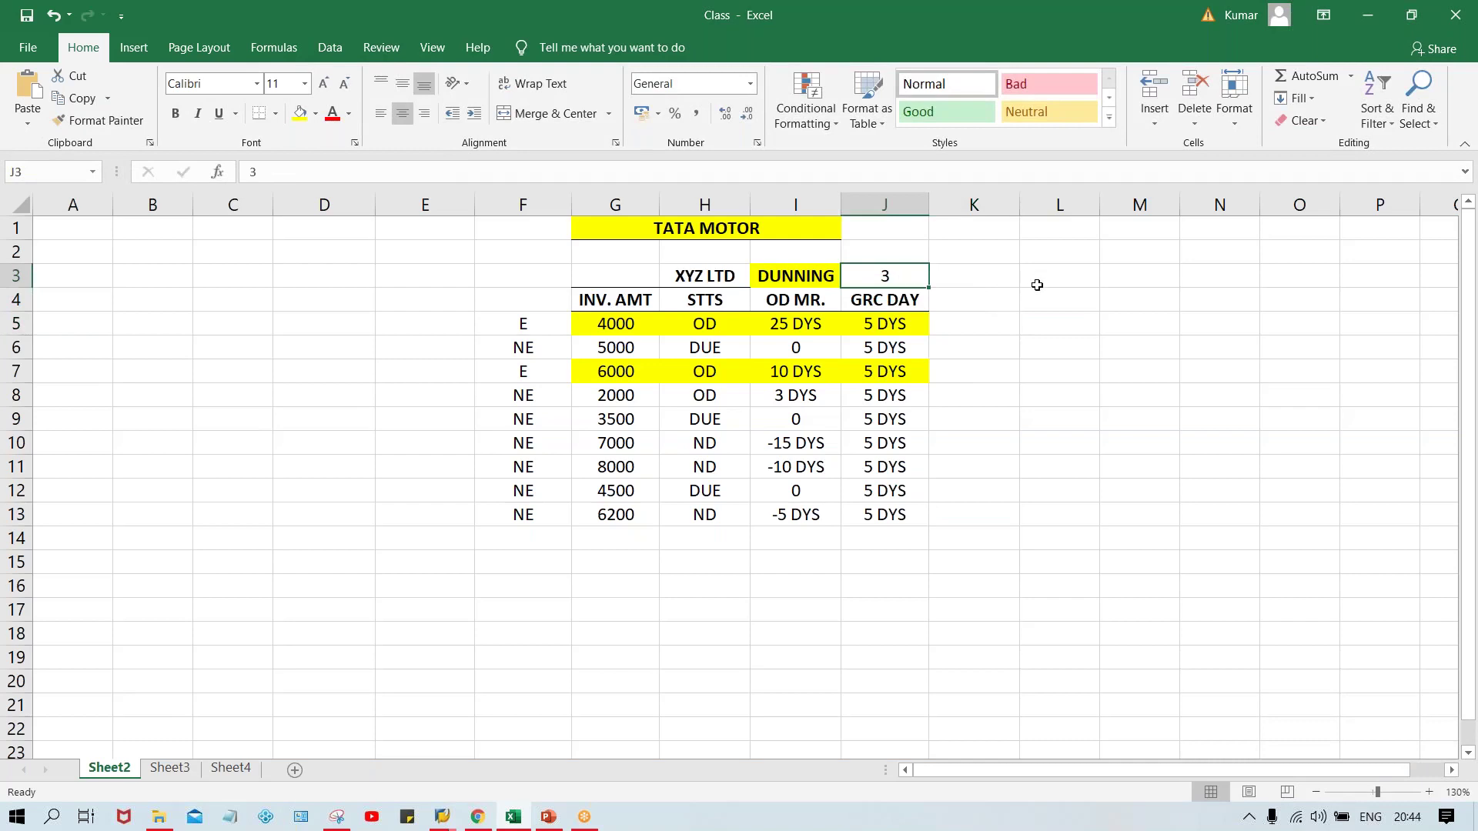
key("Delete")
- Enter the label DUN. LVL in cell F16 and the value 3 in cell G16
left_click(517, 587)
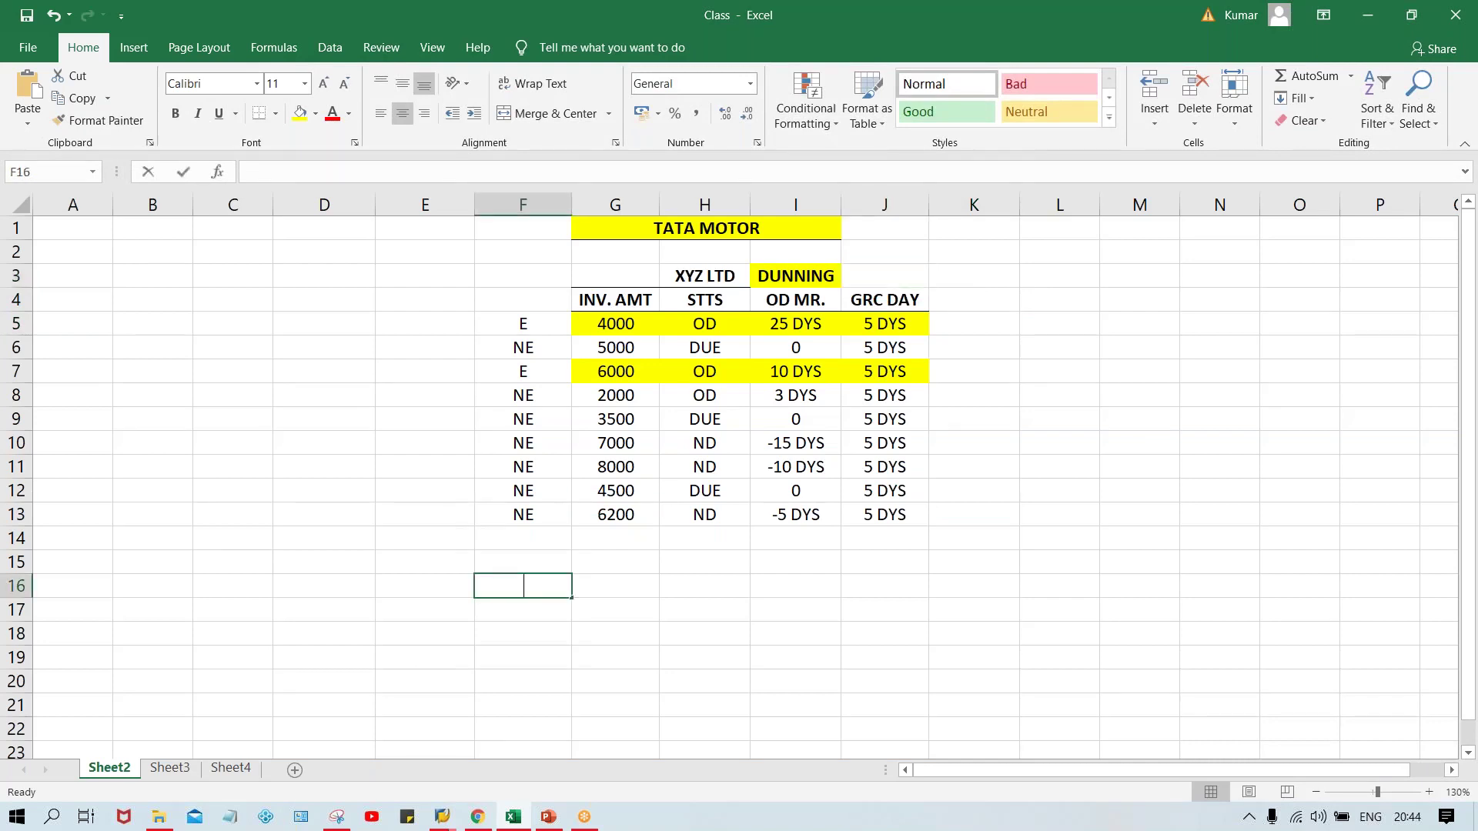
type("DUN. LVL")
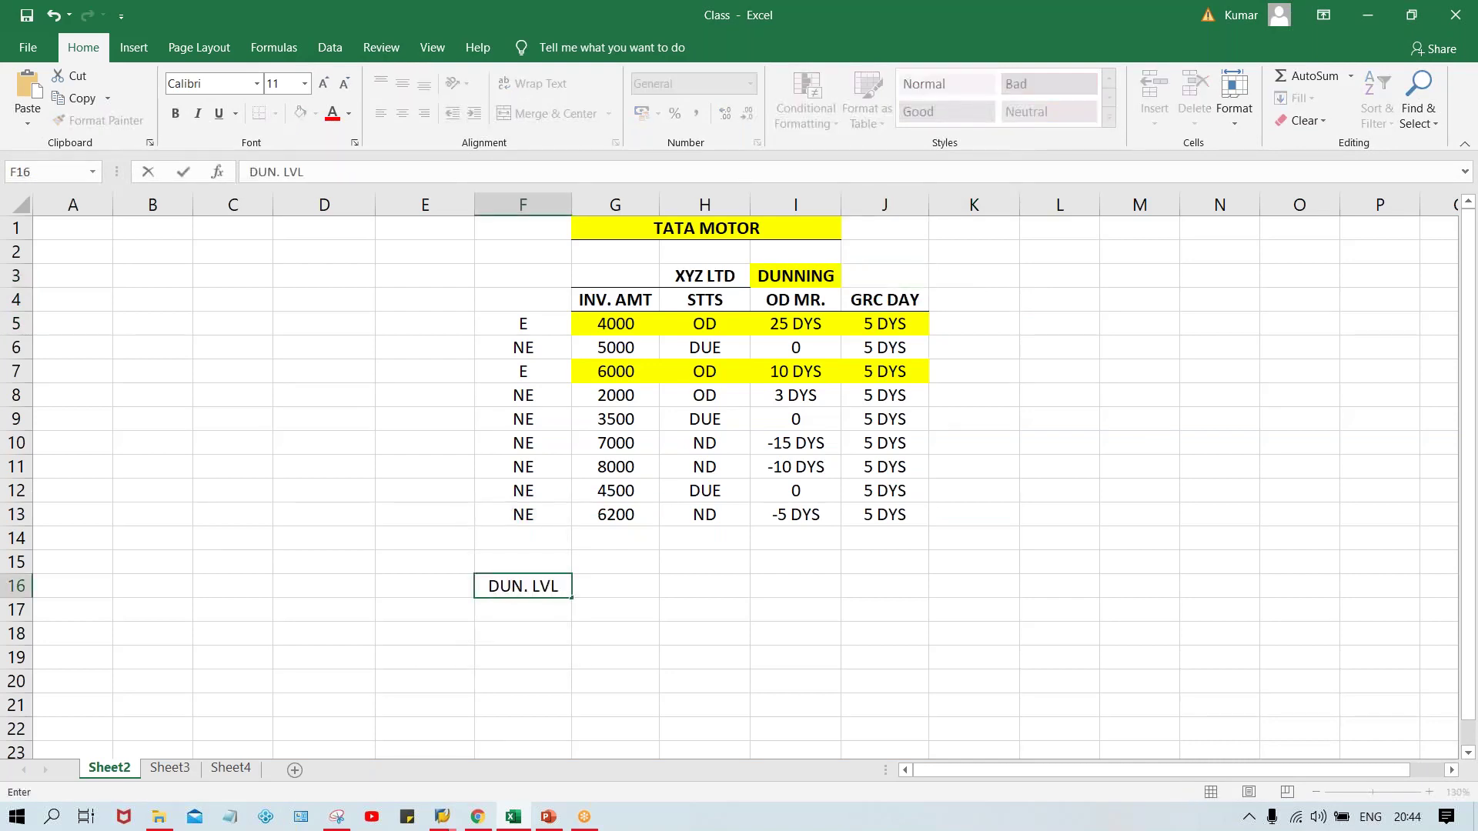
key("Tab")
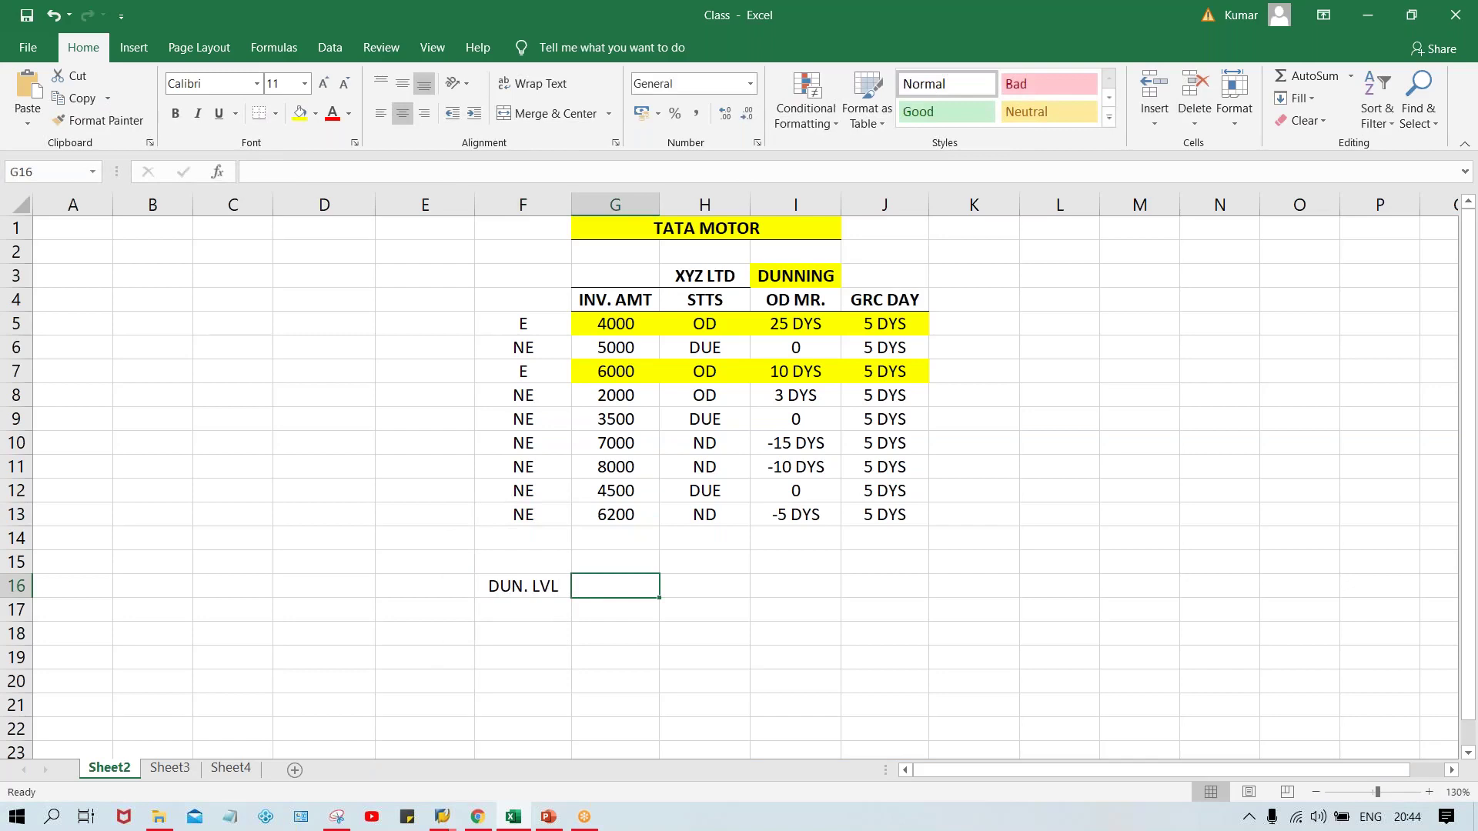
type("3")
key("Return")
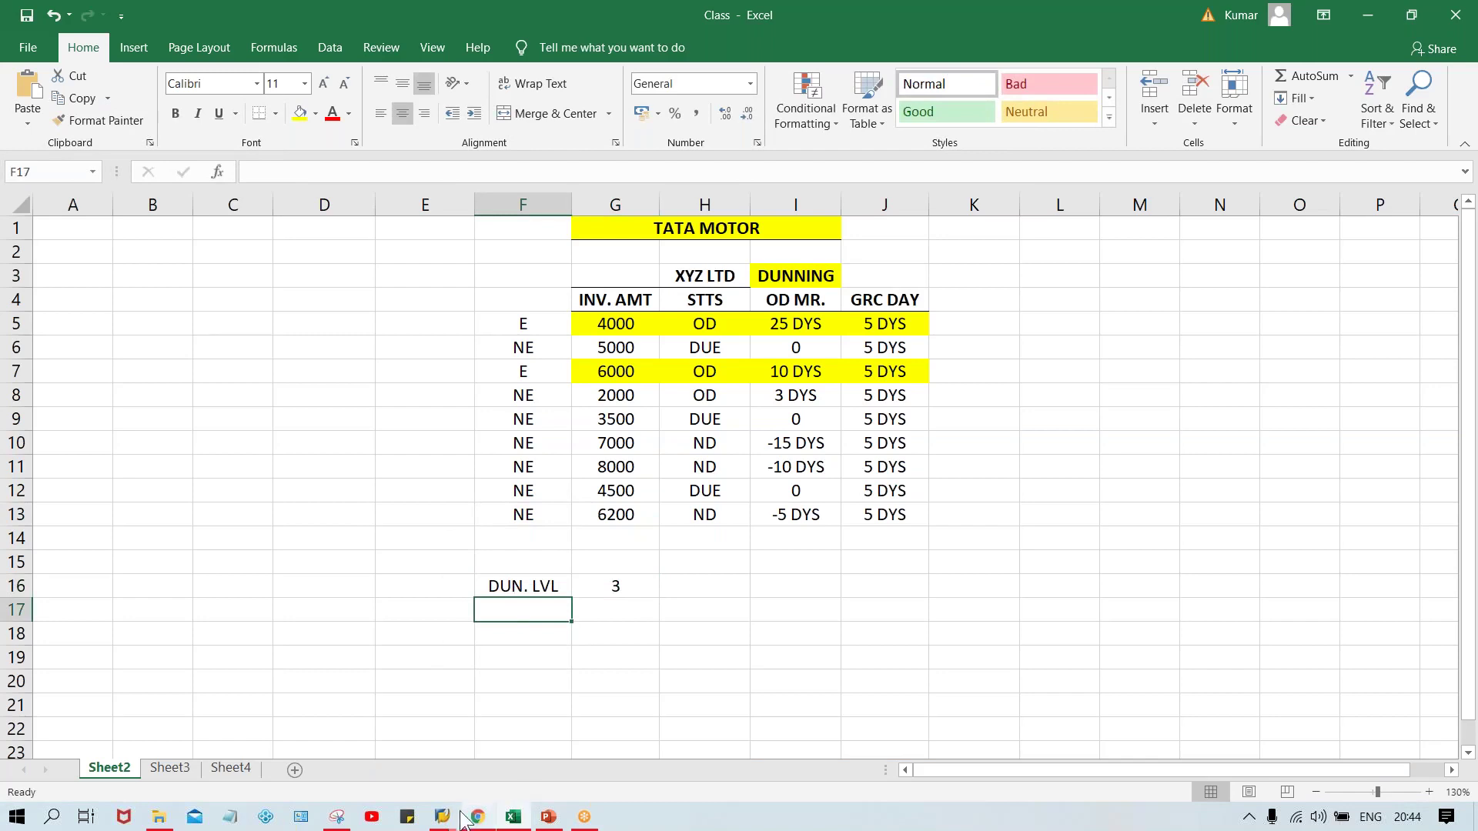
- Return to the SAP dunning procedure TM00 and set its number of dunning levels to 3
mouse_move(445, 820)
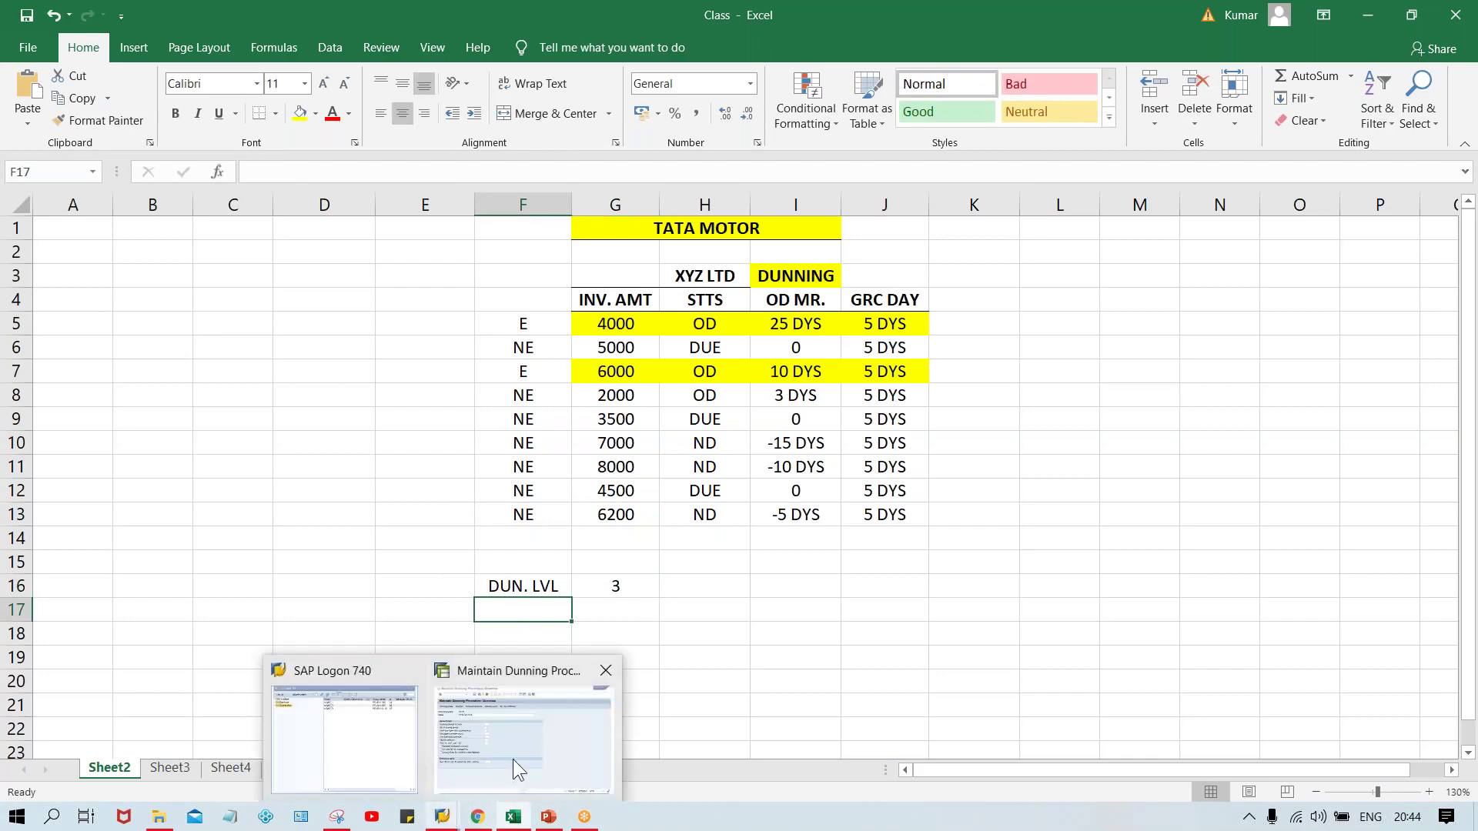
left_click(513, 759)
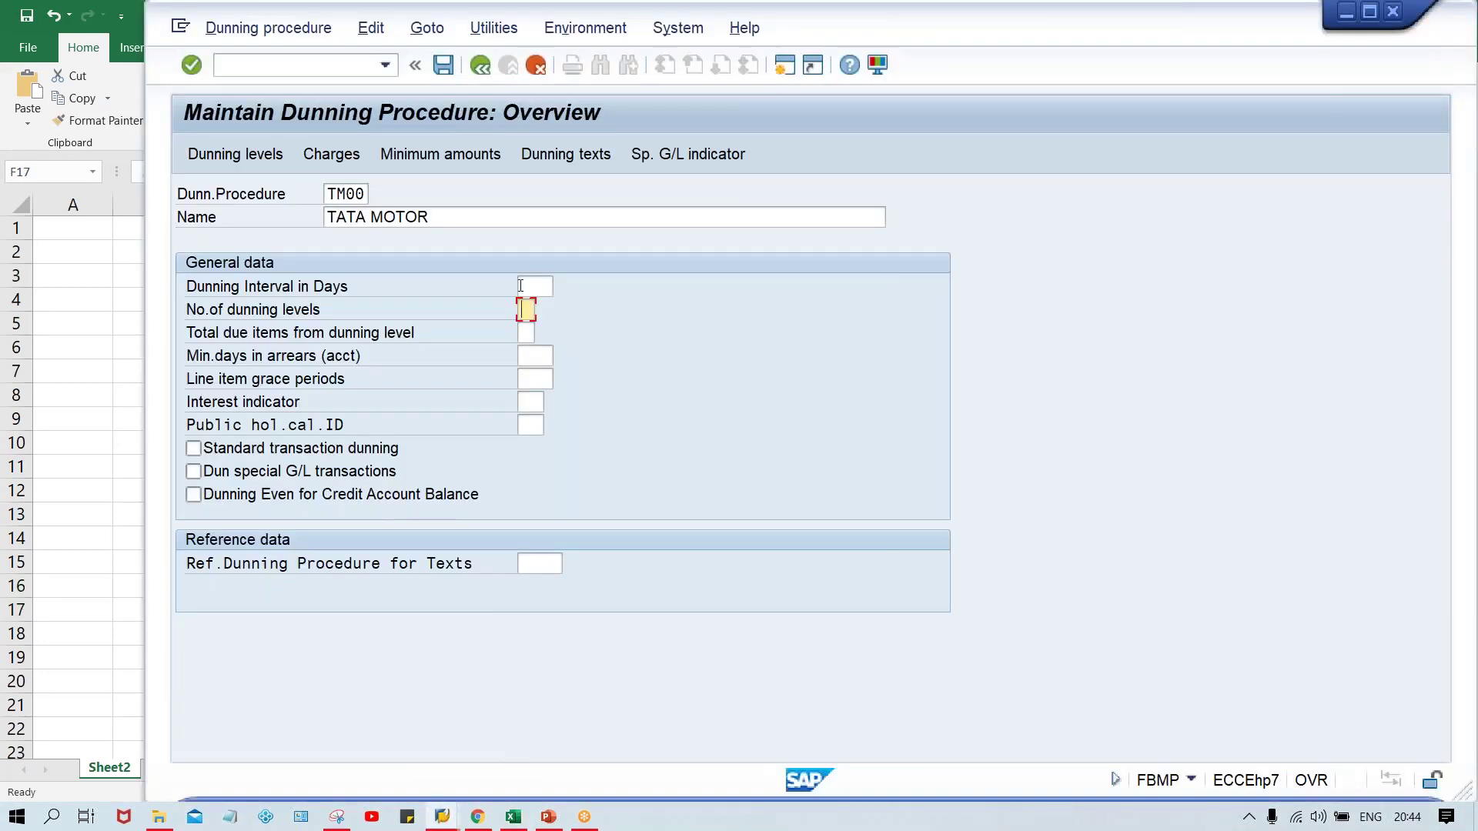
type("3")
key("BackSpace")
left_click(528, 308)
type("9")
key("BackSpace")
type("3")
mouse_move(513, 816)
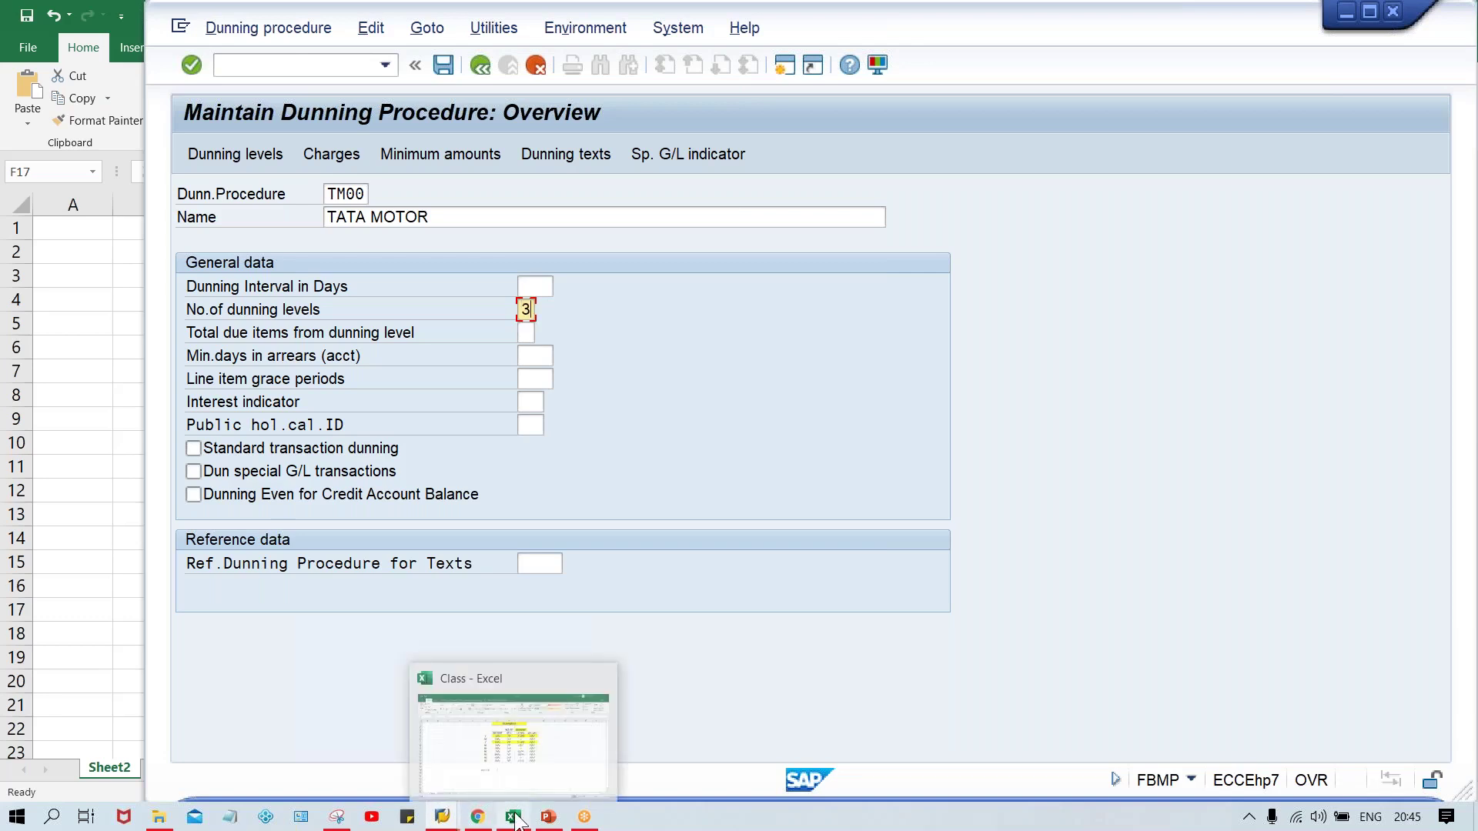
mouse_move(542, 772)
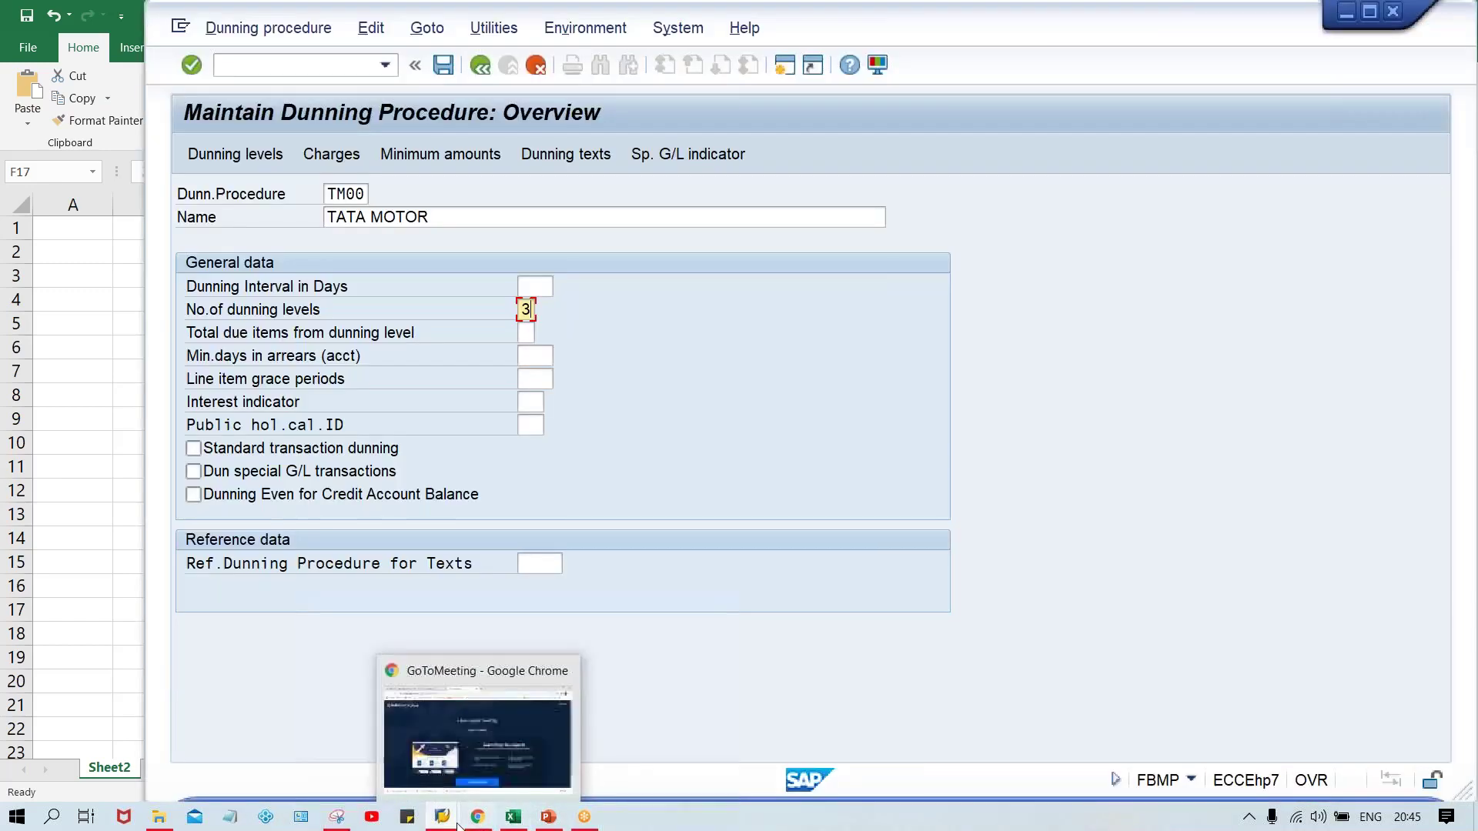
mouse_move(442, 816)
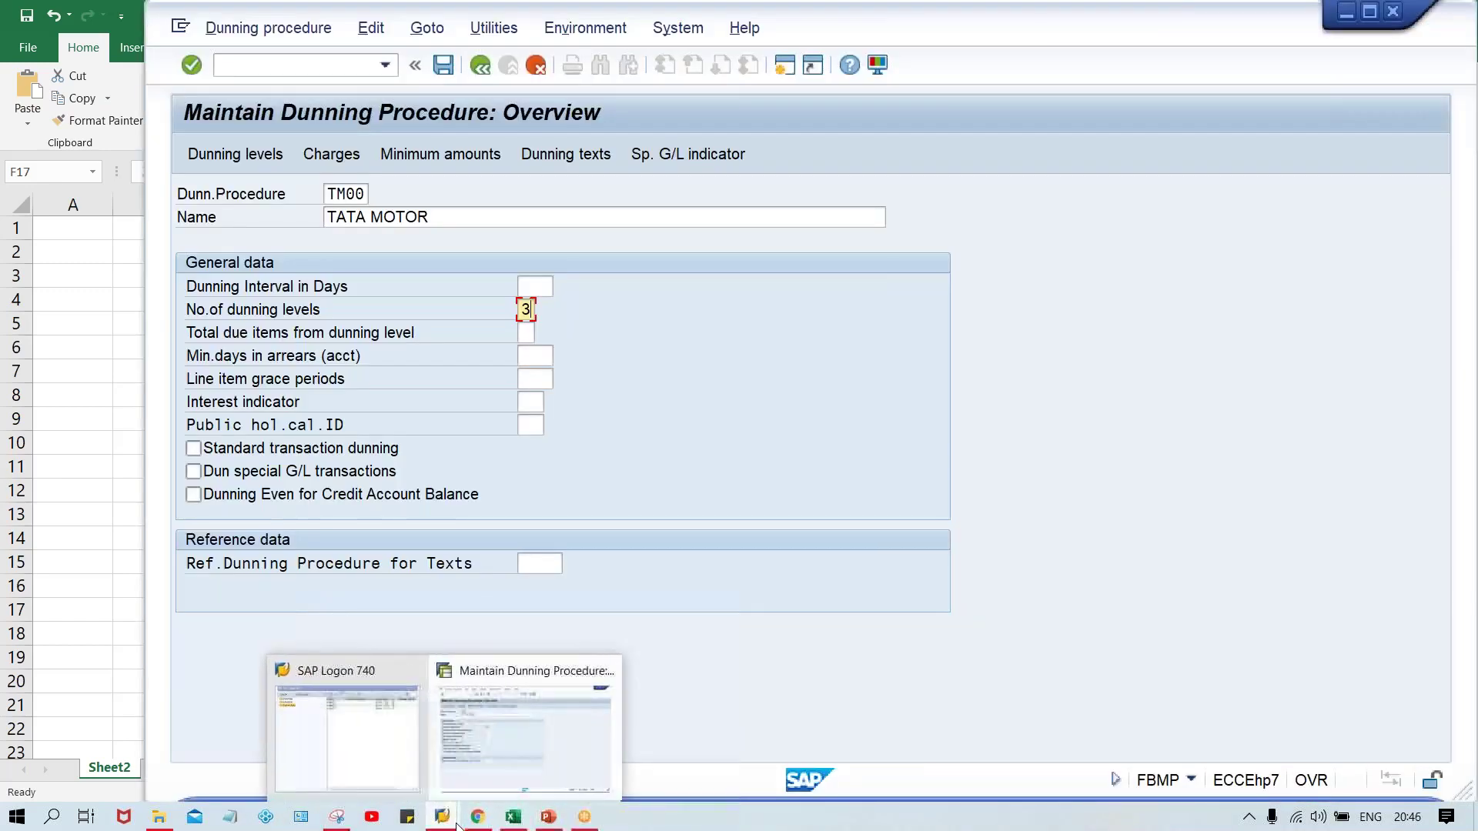
left_click(488, 752)
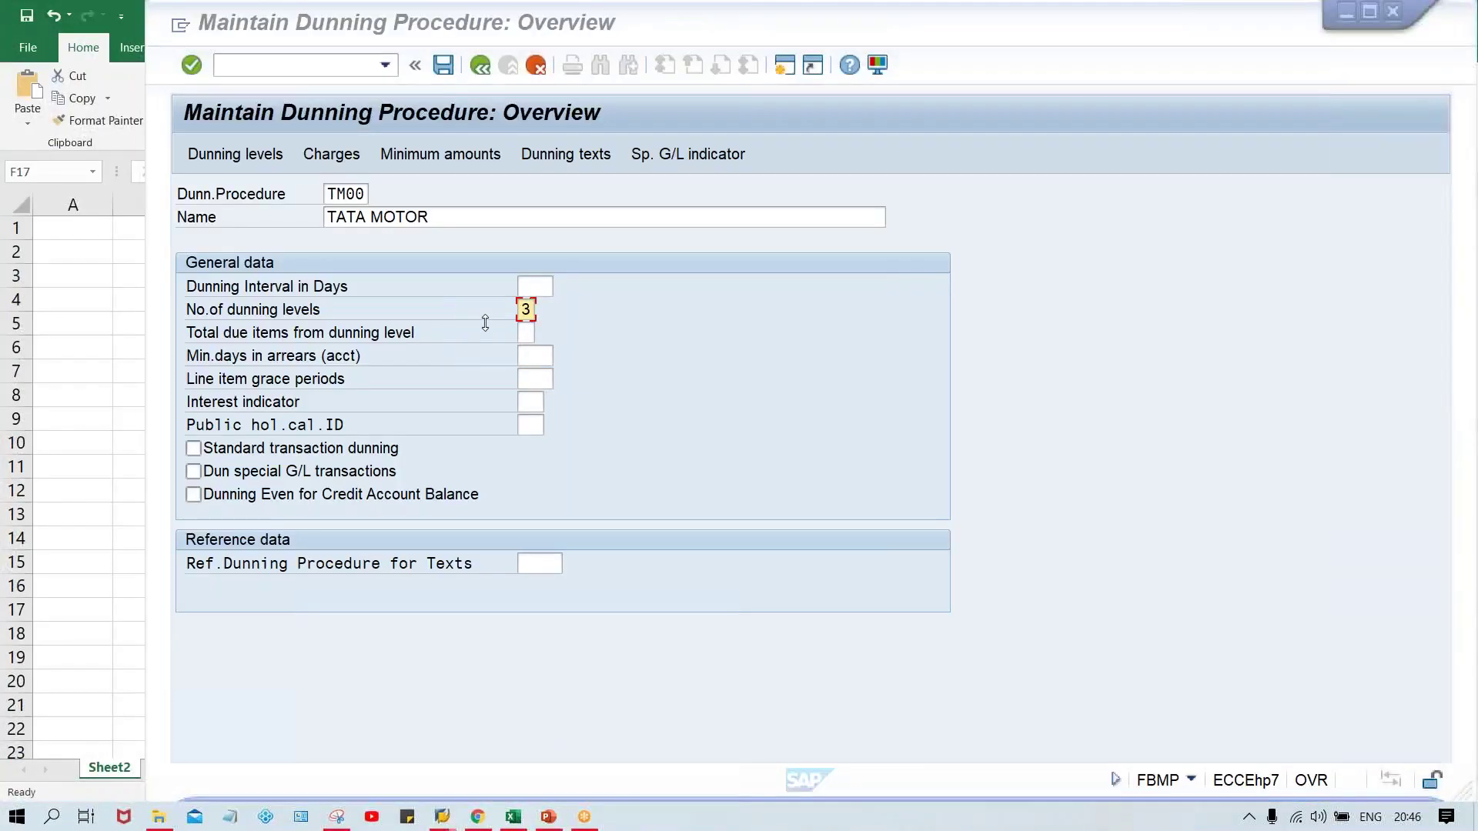
- Set the dunning interval to 10 days and the line item grace periods to 5
left_click(536, 289)
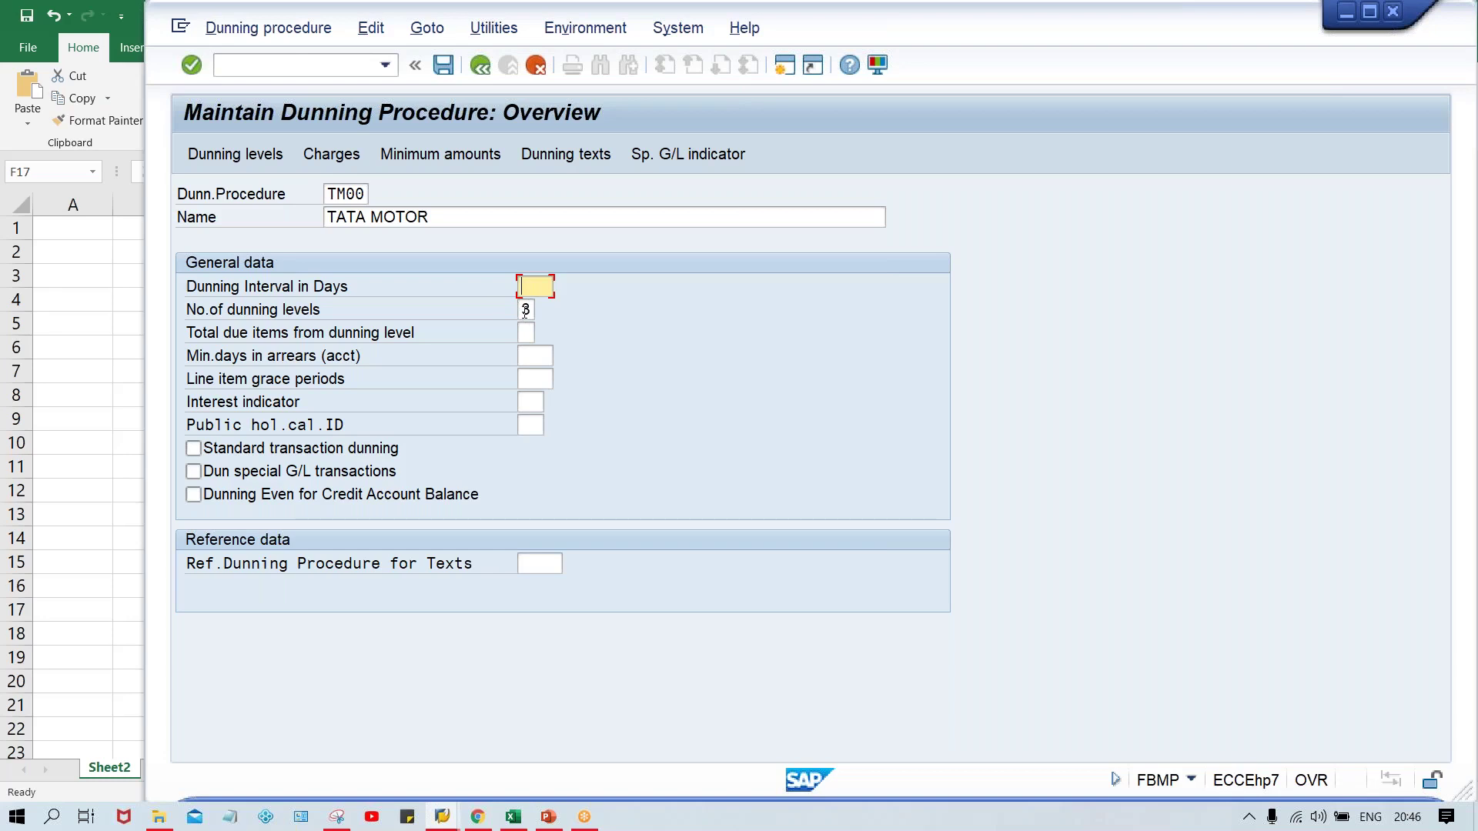
type("10")
left_click(534, 378)
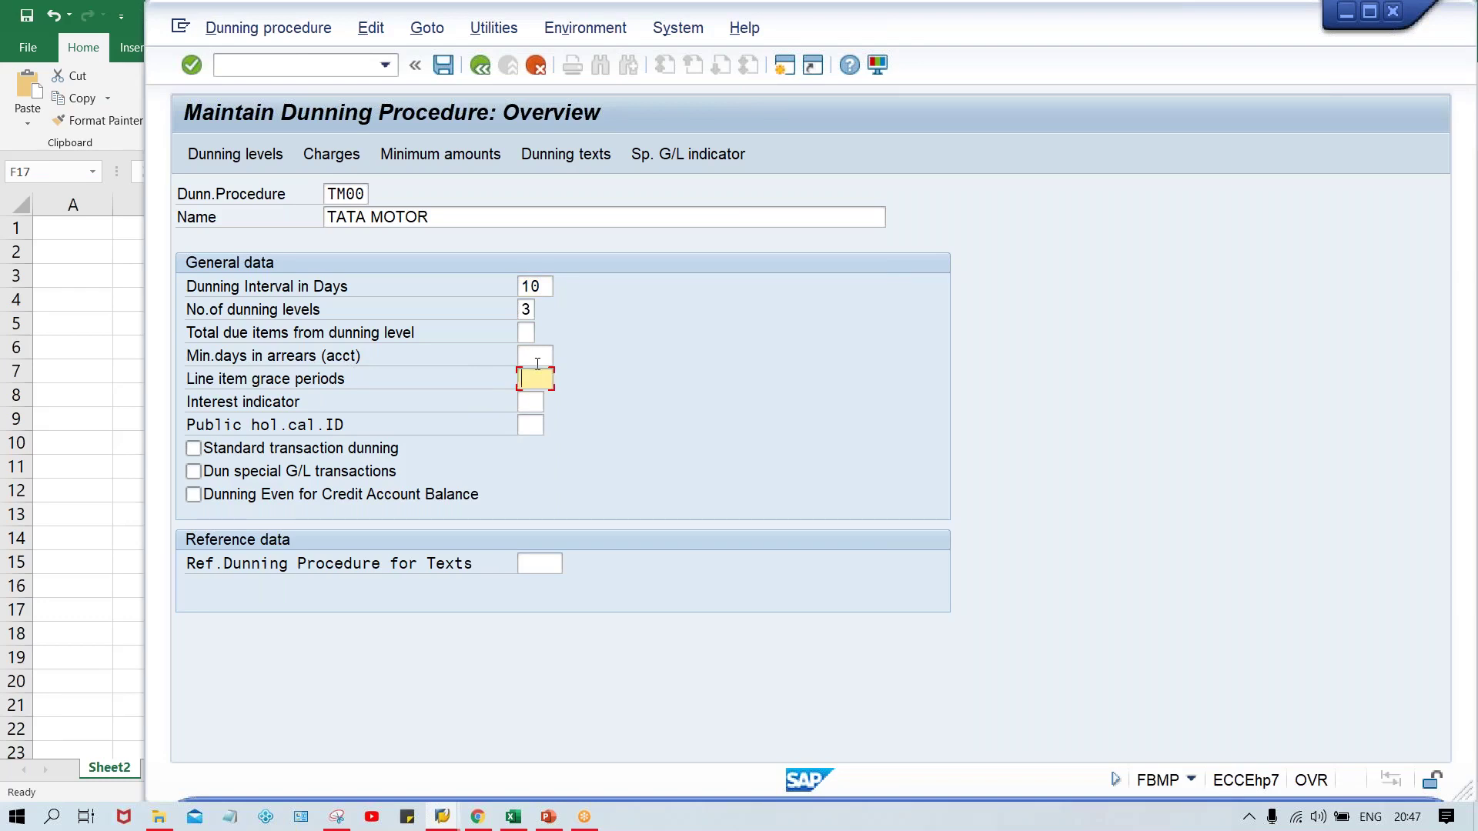
left_click(544, 285)
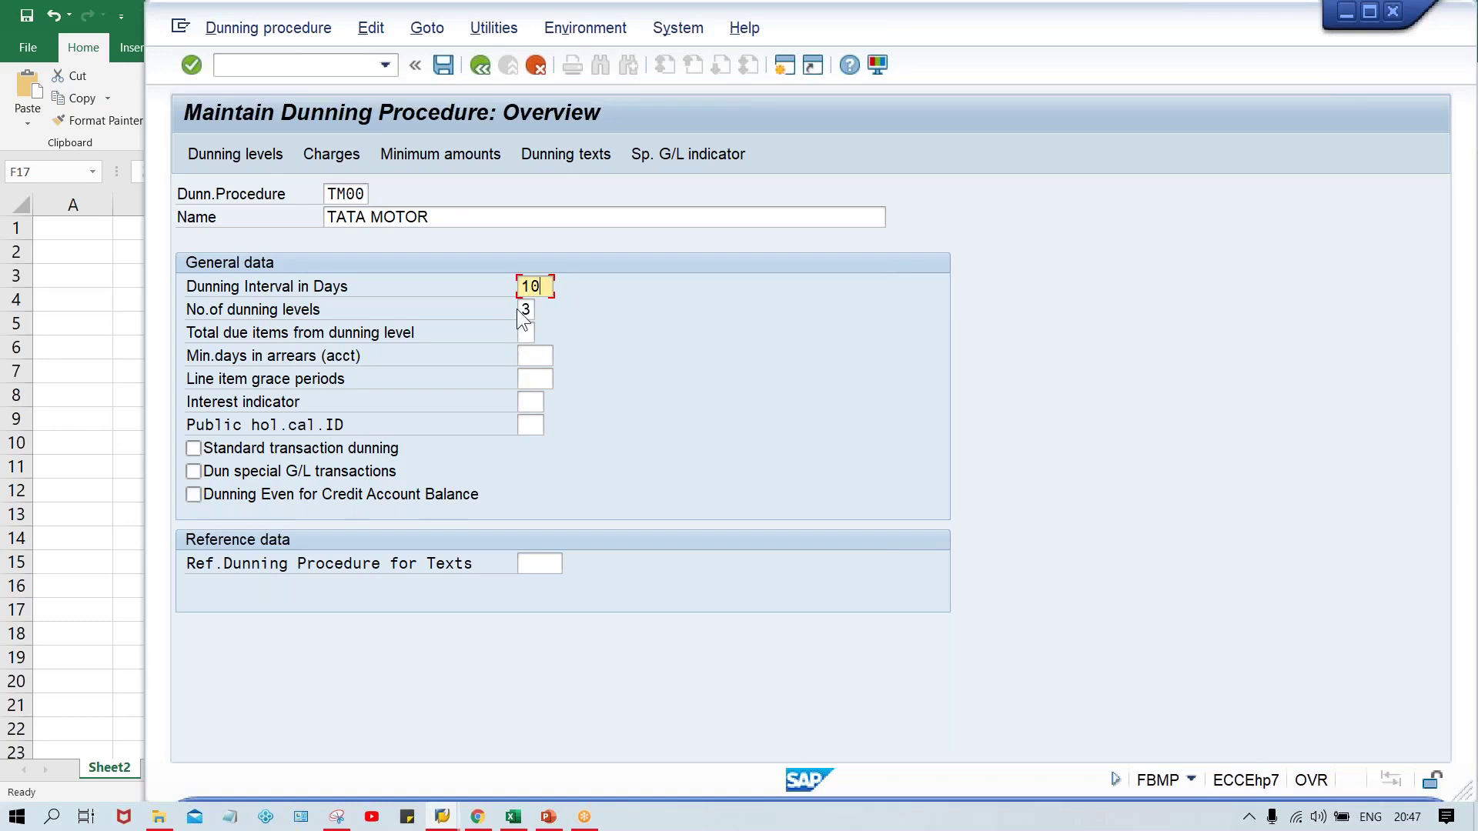
left_click(530, 379)
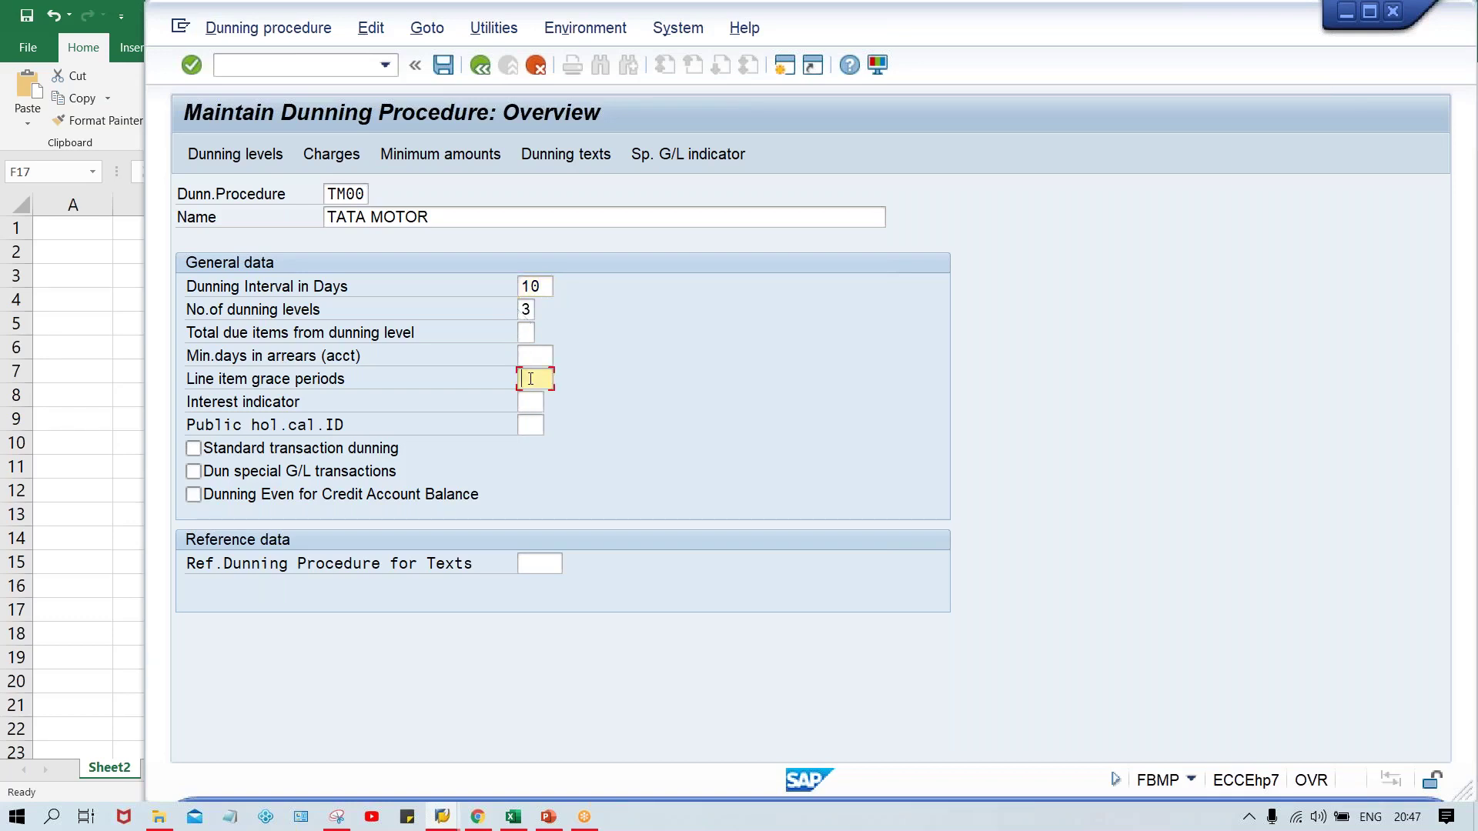
type("5")
- Switch to the Class workbook in Excel and enter the label DUN. INT. in cell F17 and 10 in cell G17
left_click(514, 817)
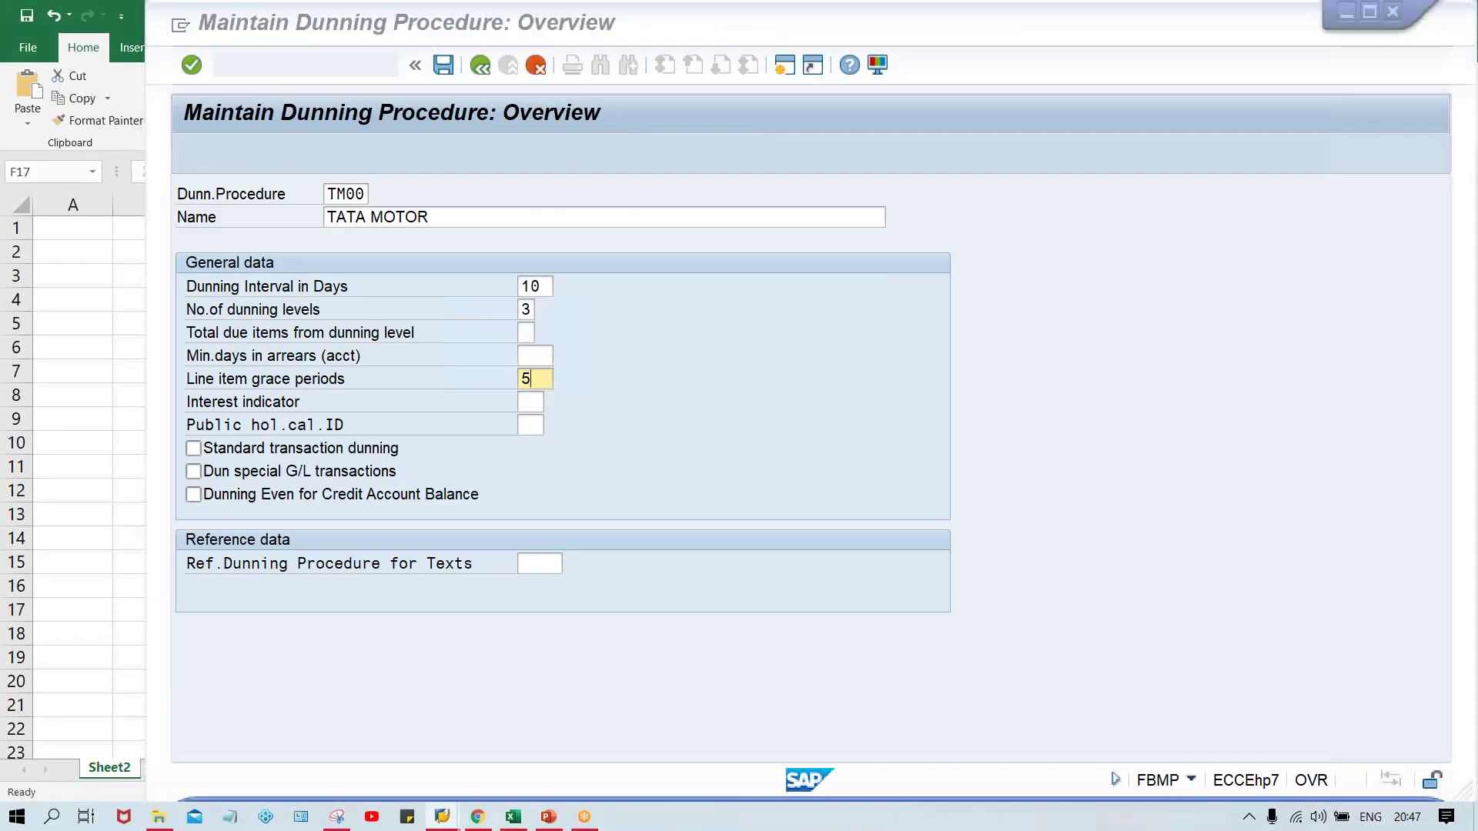
key("alt+Tab")
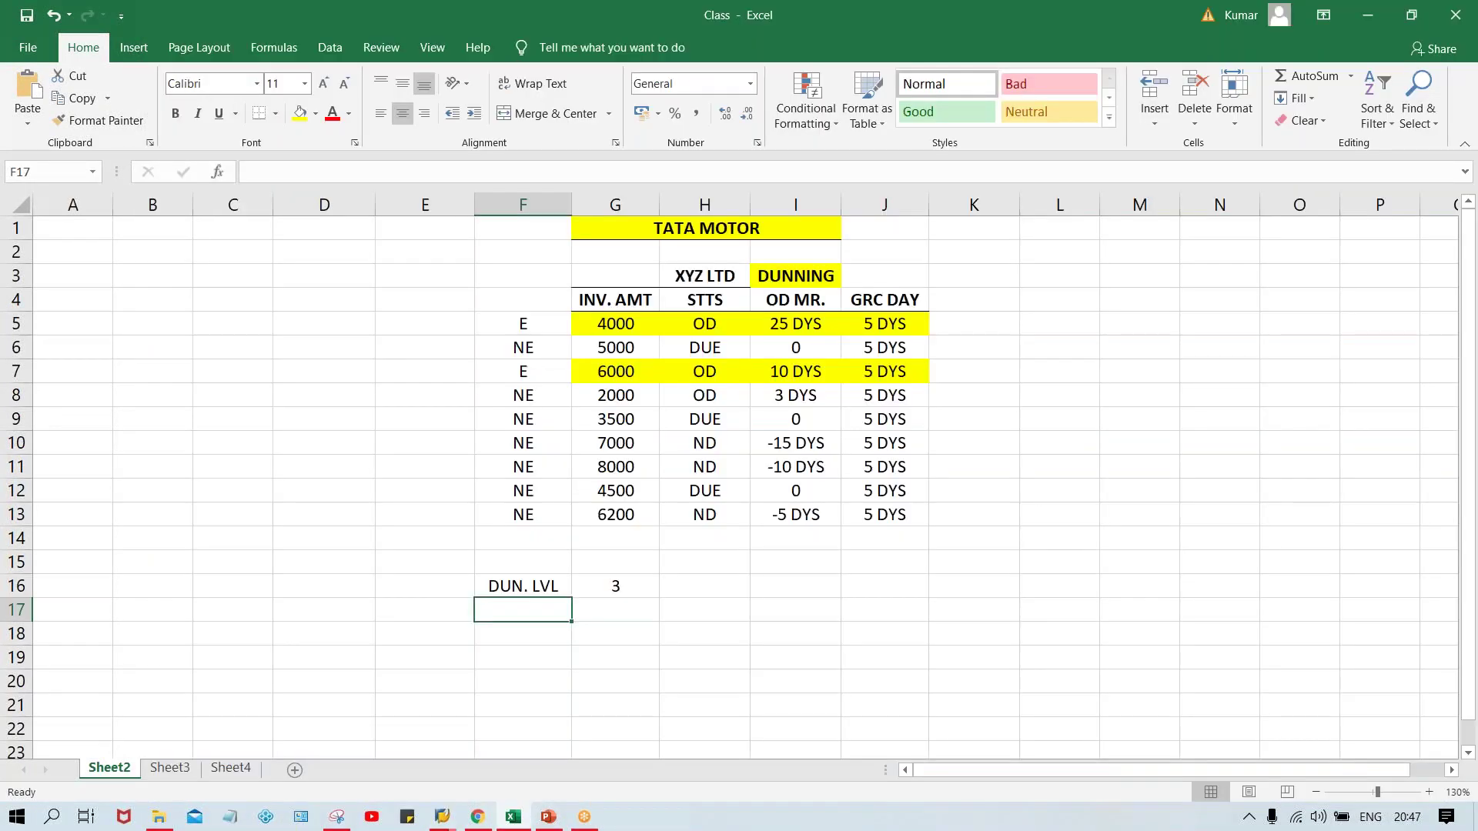
type("DUN")
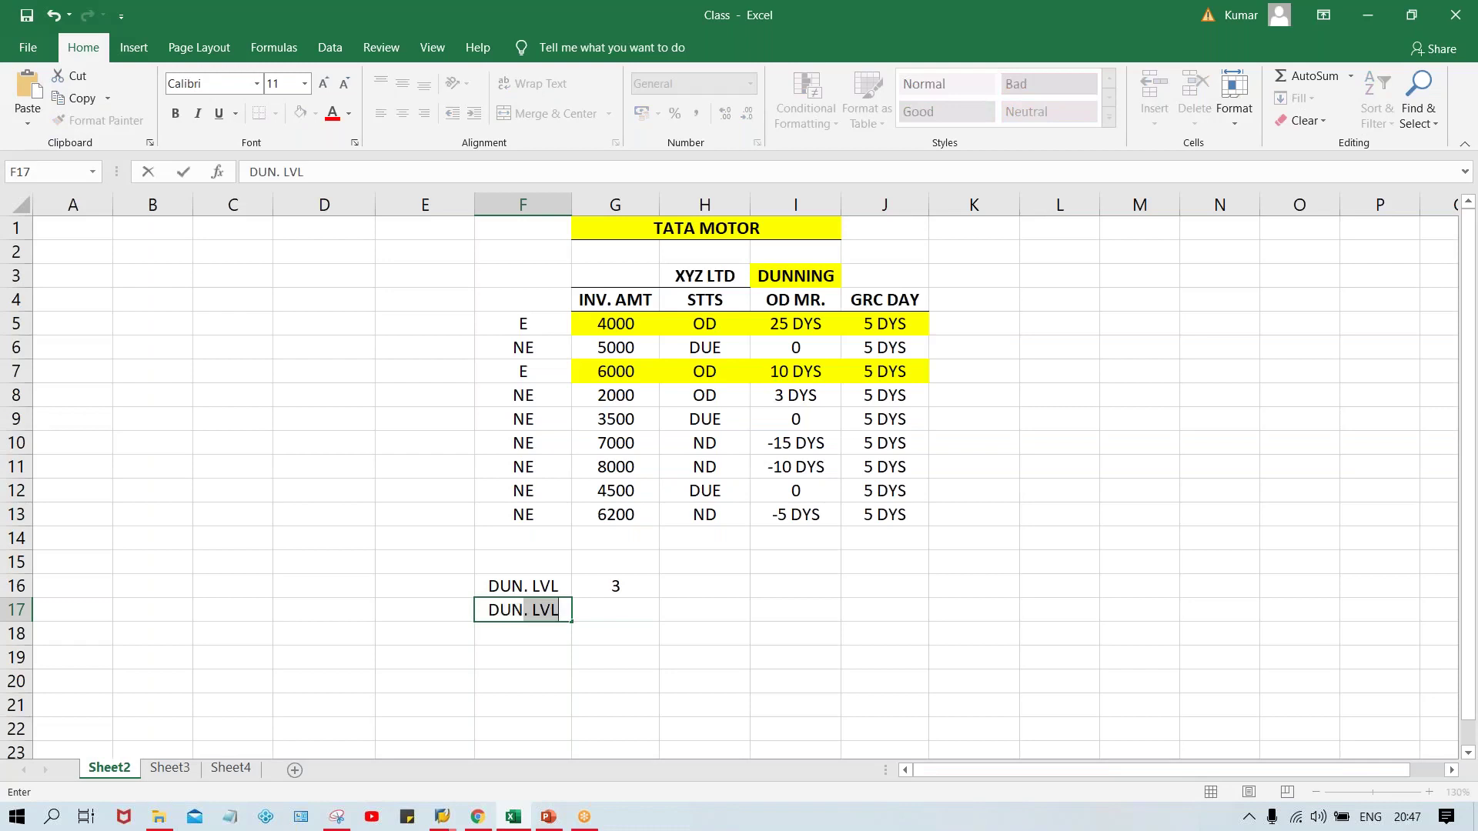
type(". INT.")
key("Tab")
type("10")
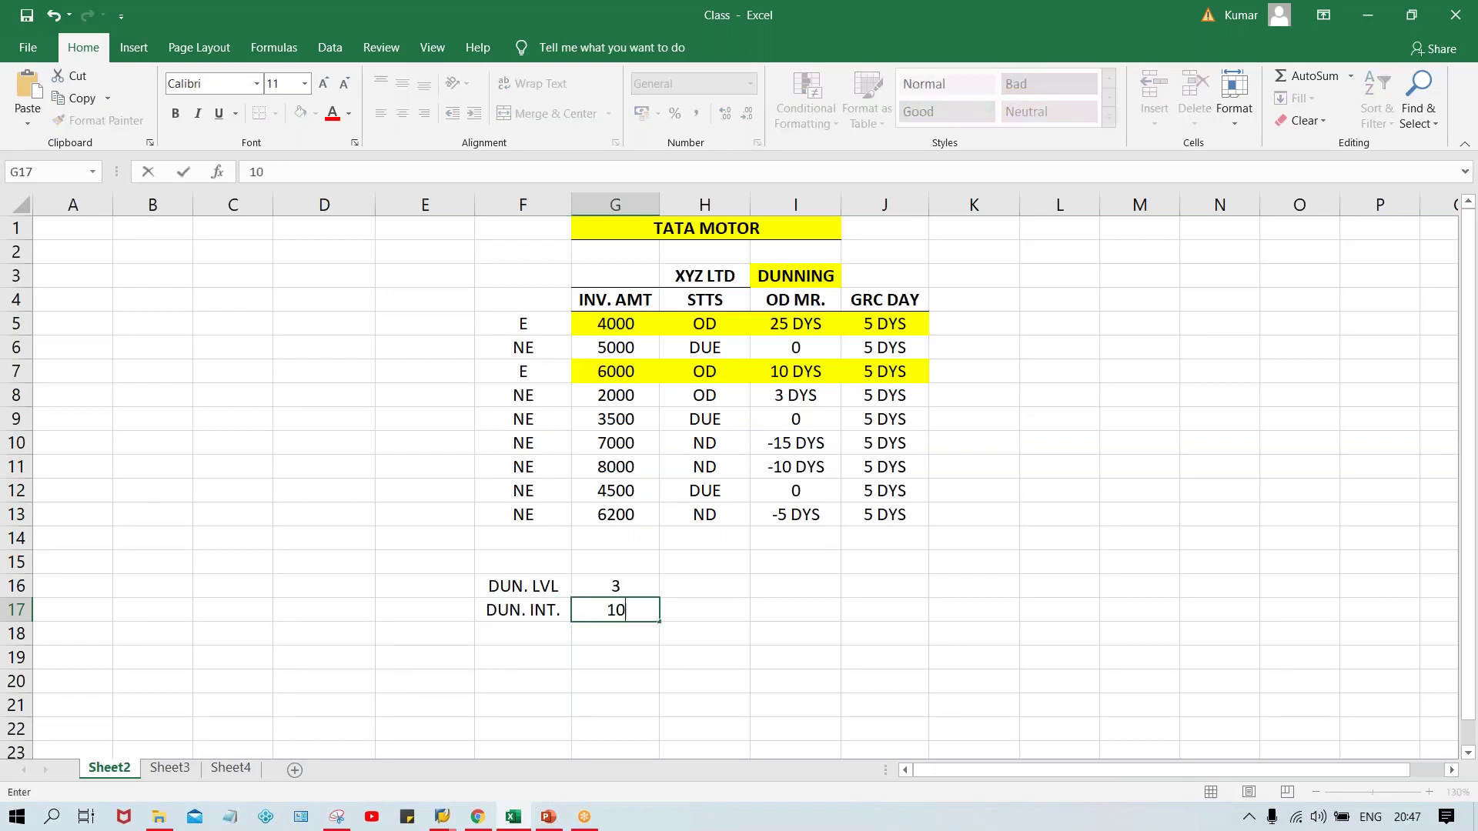
key("Return")
- Enter the label GRC PRD in cell F18 and the value 5 in cell G18
type("G")
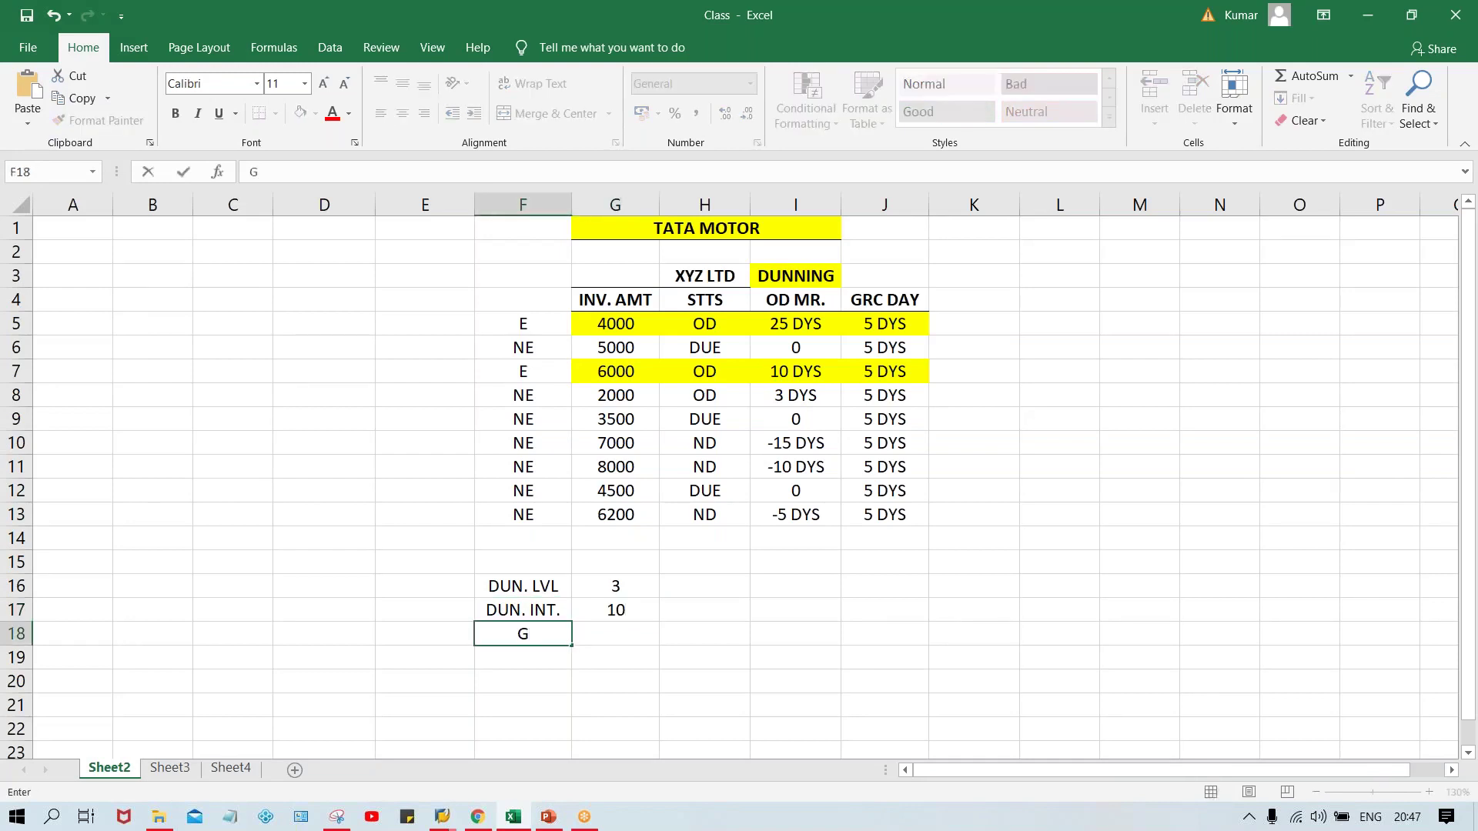
type("RC PRD")
key("Caps_Lock")
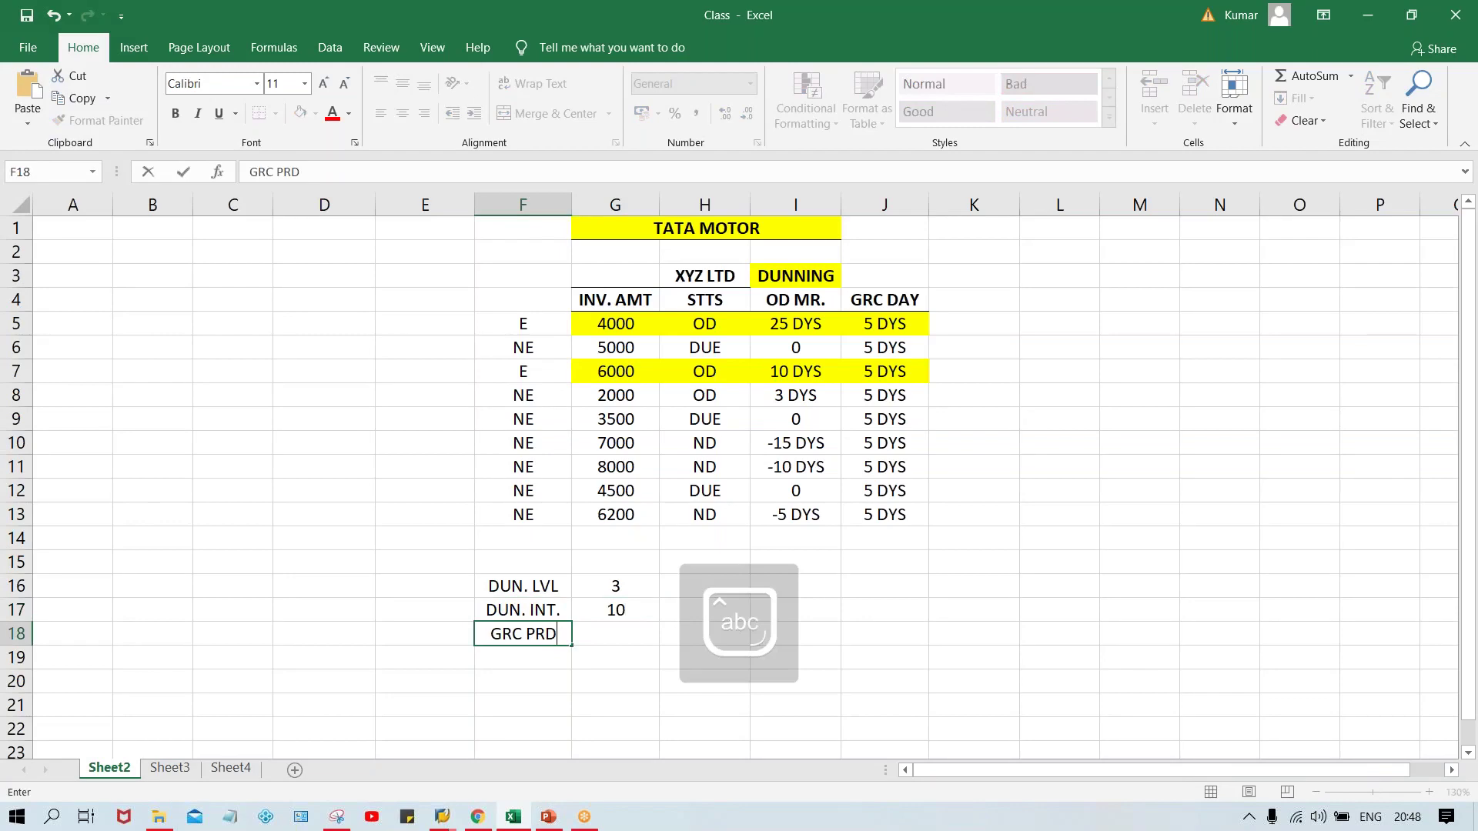
key("Tab")
type("5")
key("Return")
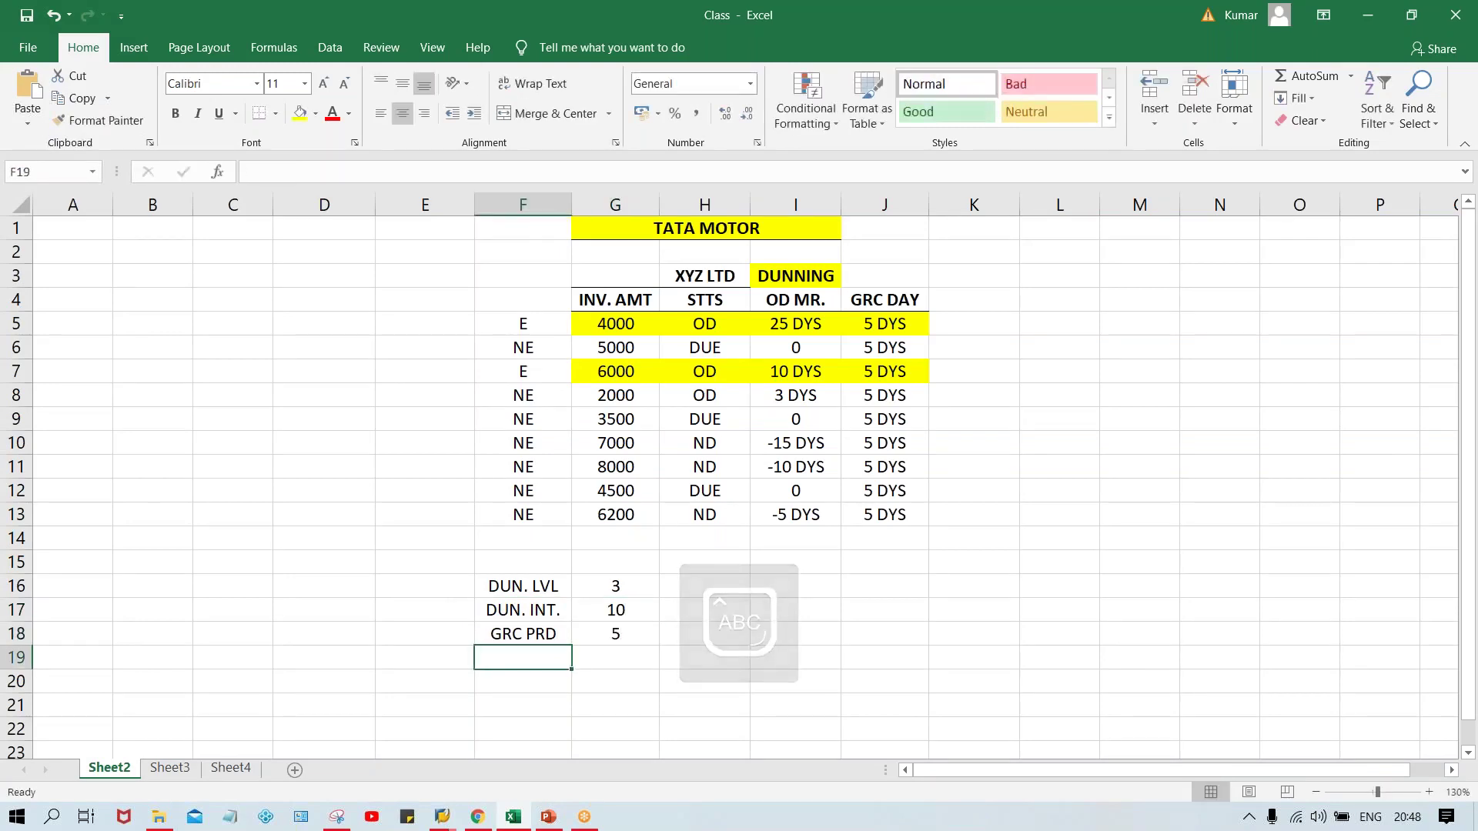
- Compare the TM00 settings in SAP with the grace period and overdue days in the Class workbook
key("alt+Tab")
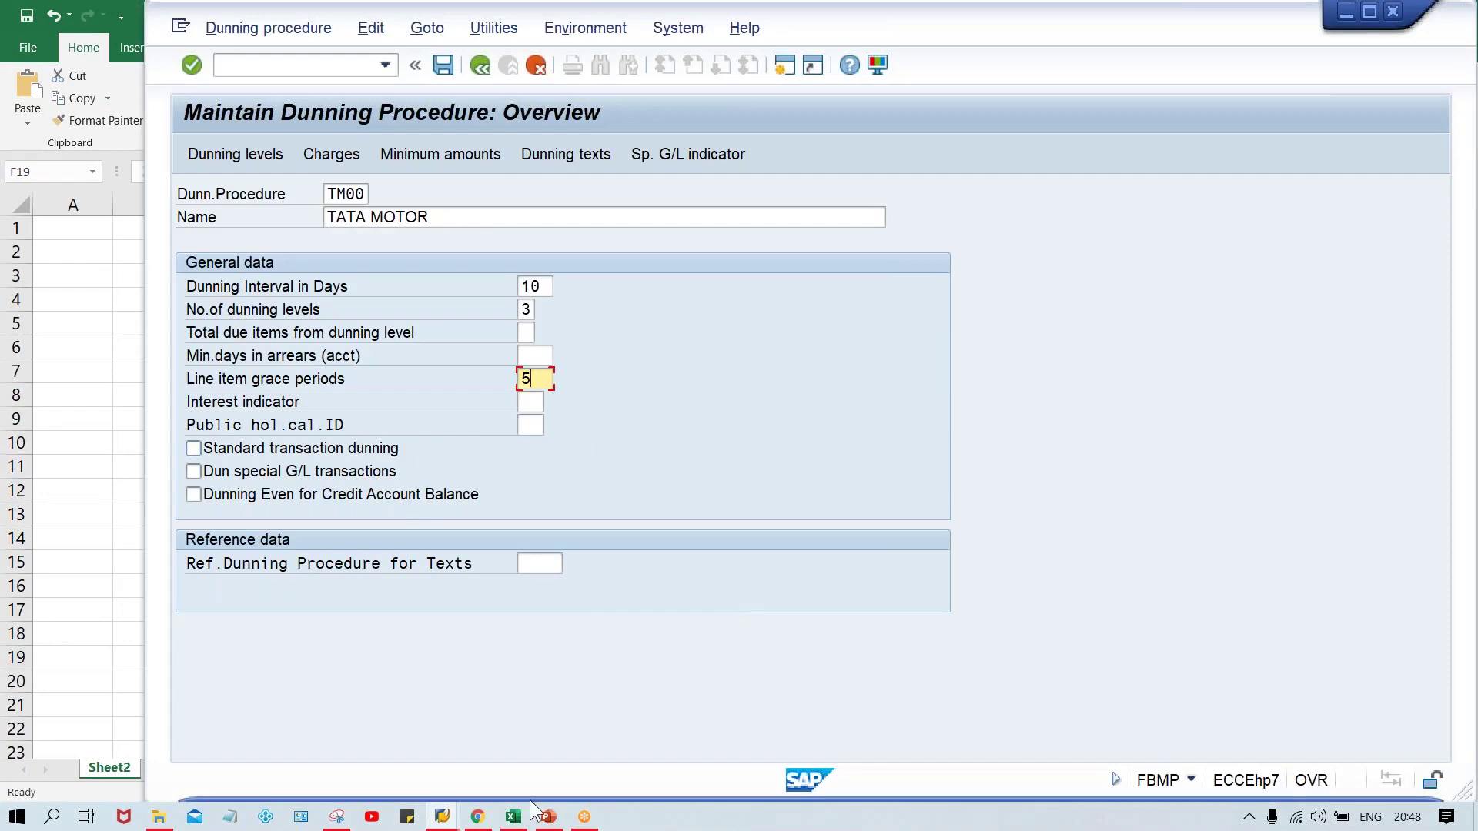
left_click(512, 818)
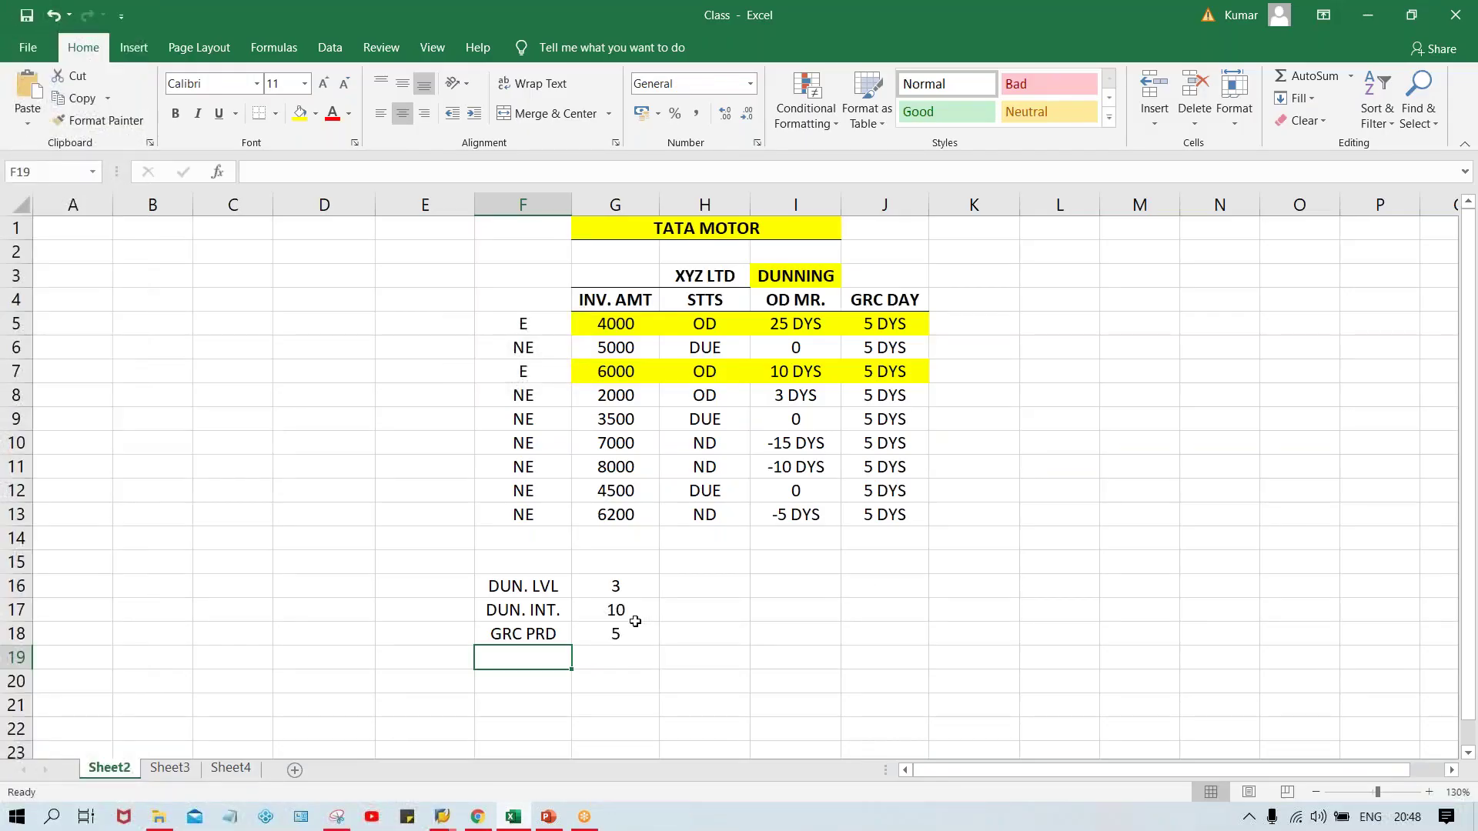
left_click(610, 634)
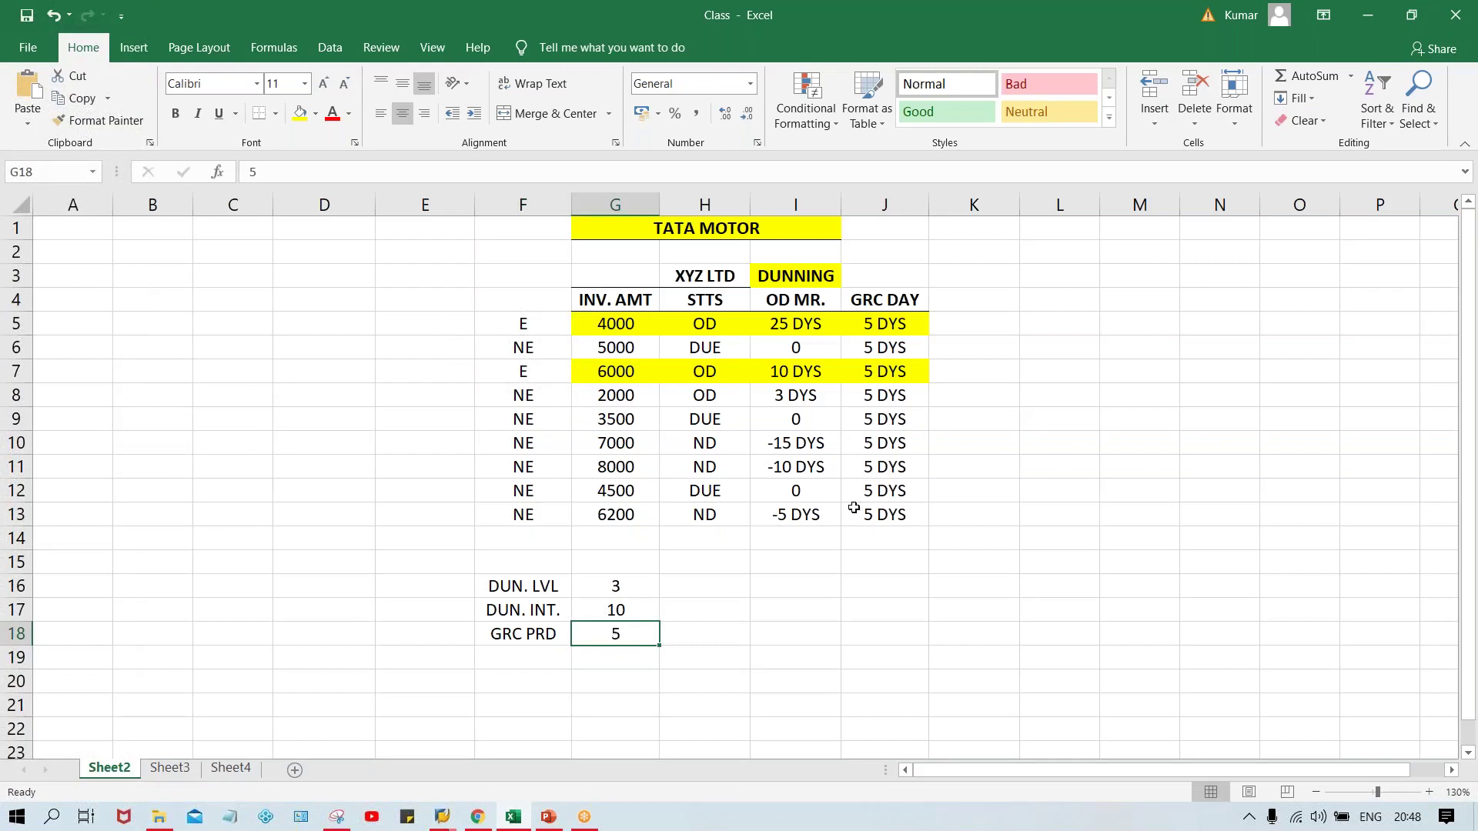
left_click(793, 424)
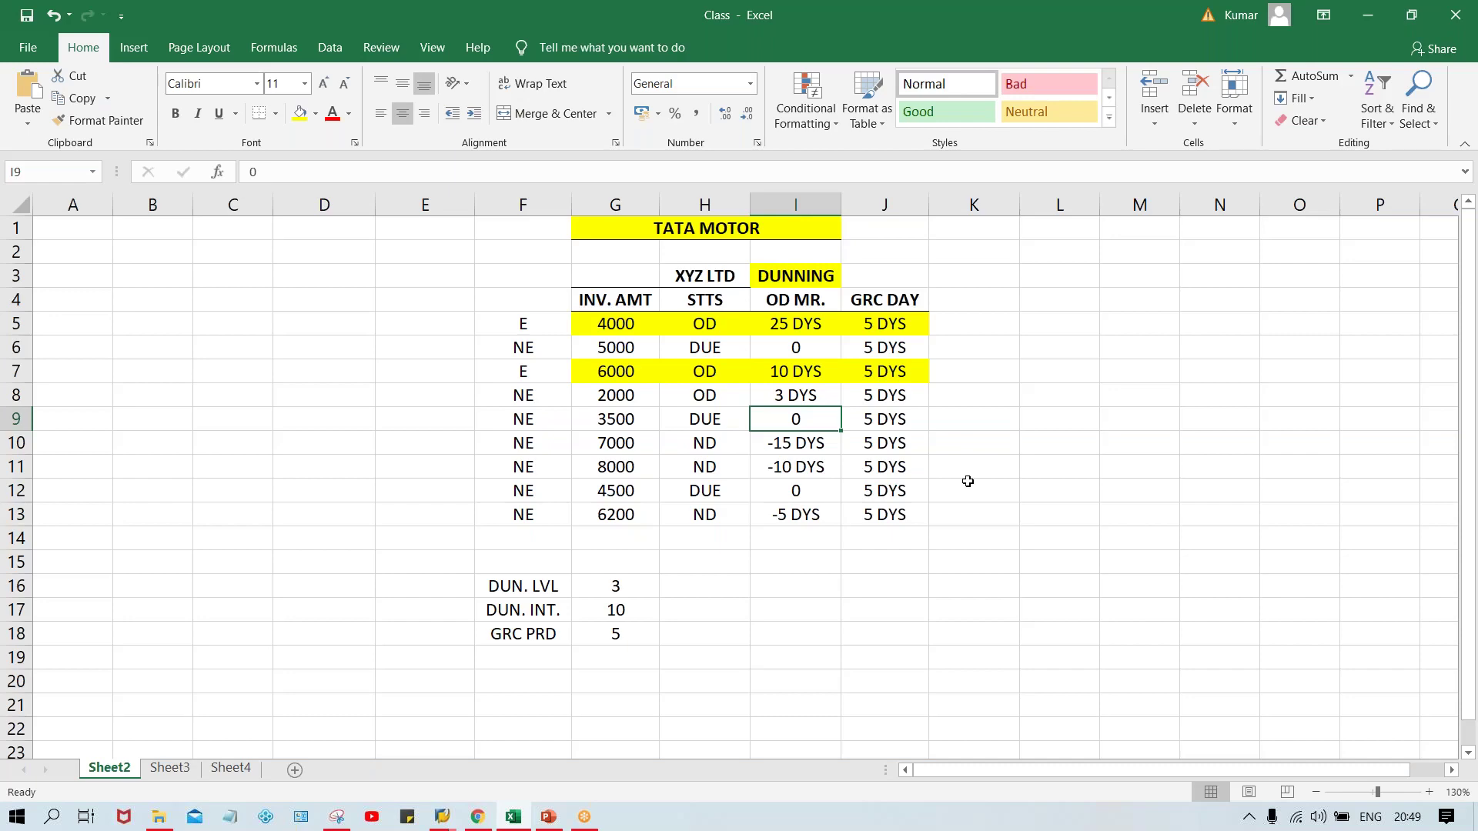
- Return to SAP, enable Standard transaction dunning for procedure TM00 and submit the overview with no reference procedure for texts
key("alt+Tab")
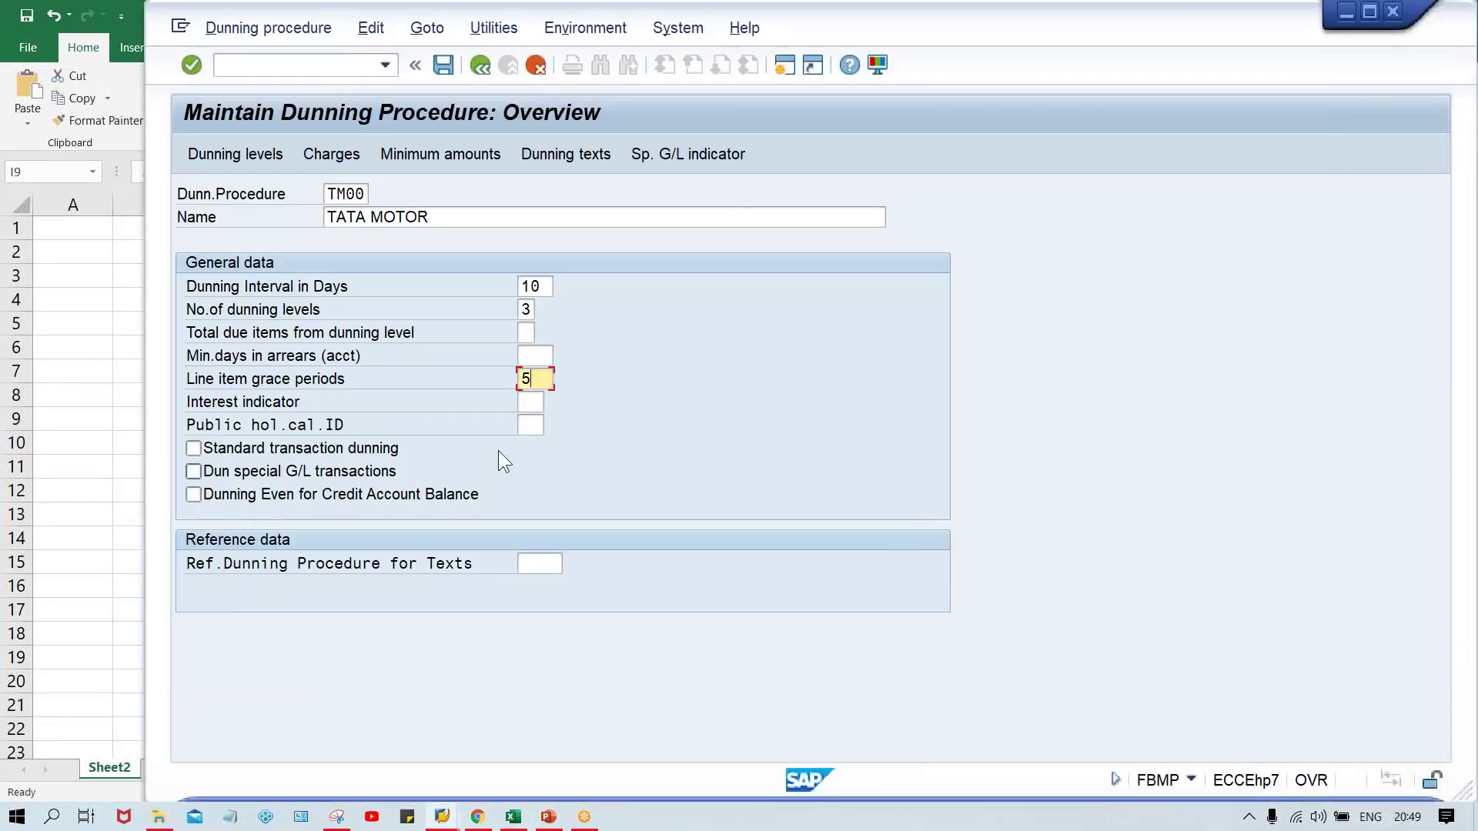
left_click(526, 426)
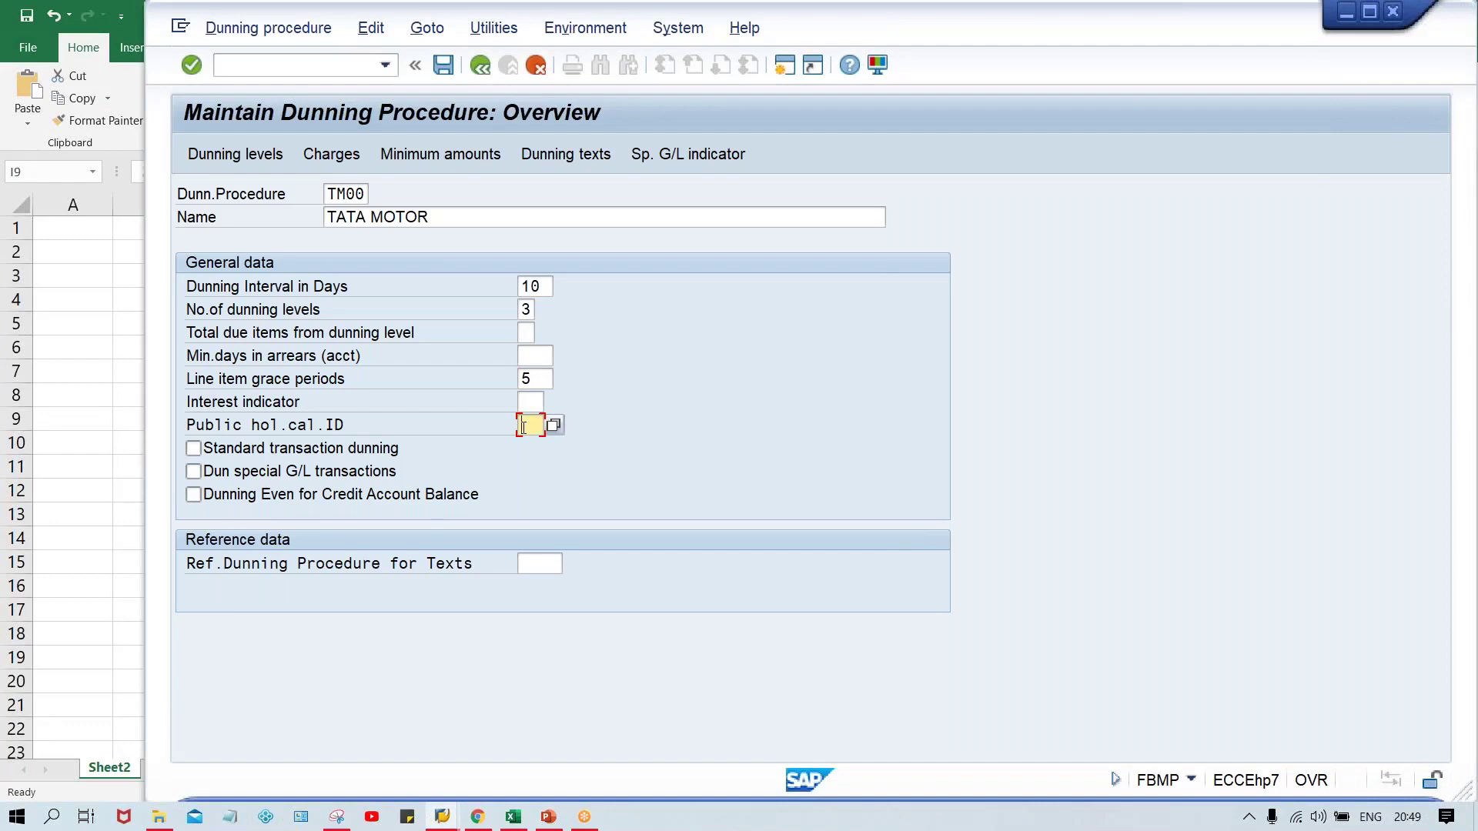
left_click(249, 448)
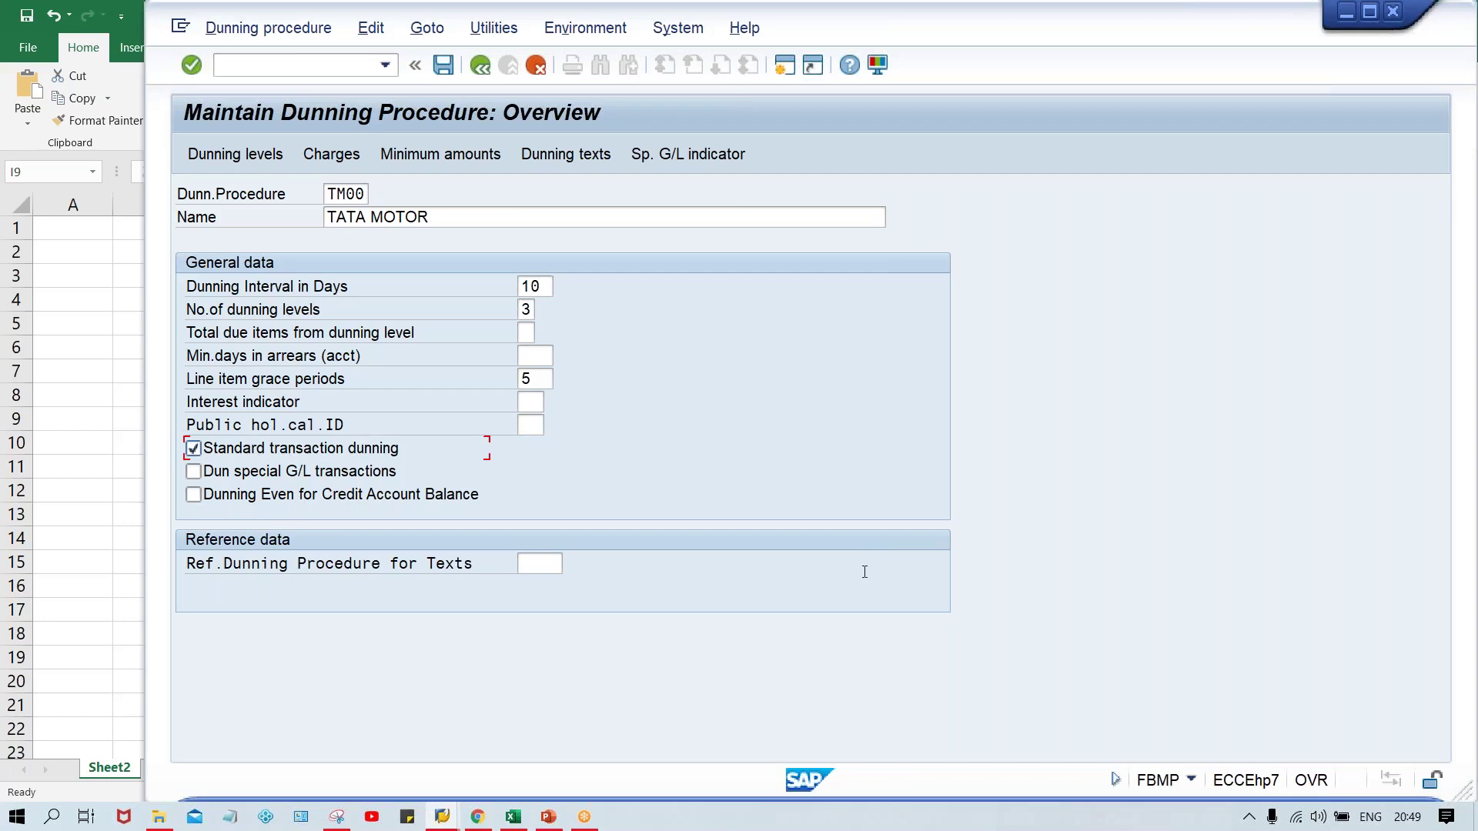
left_click(546, 572)
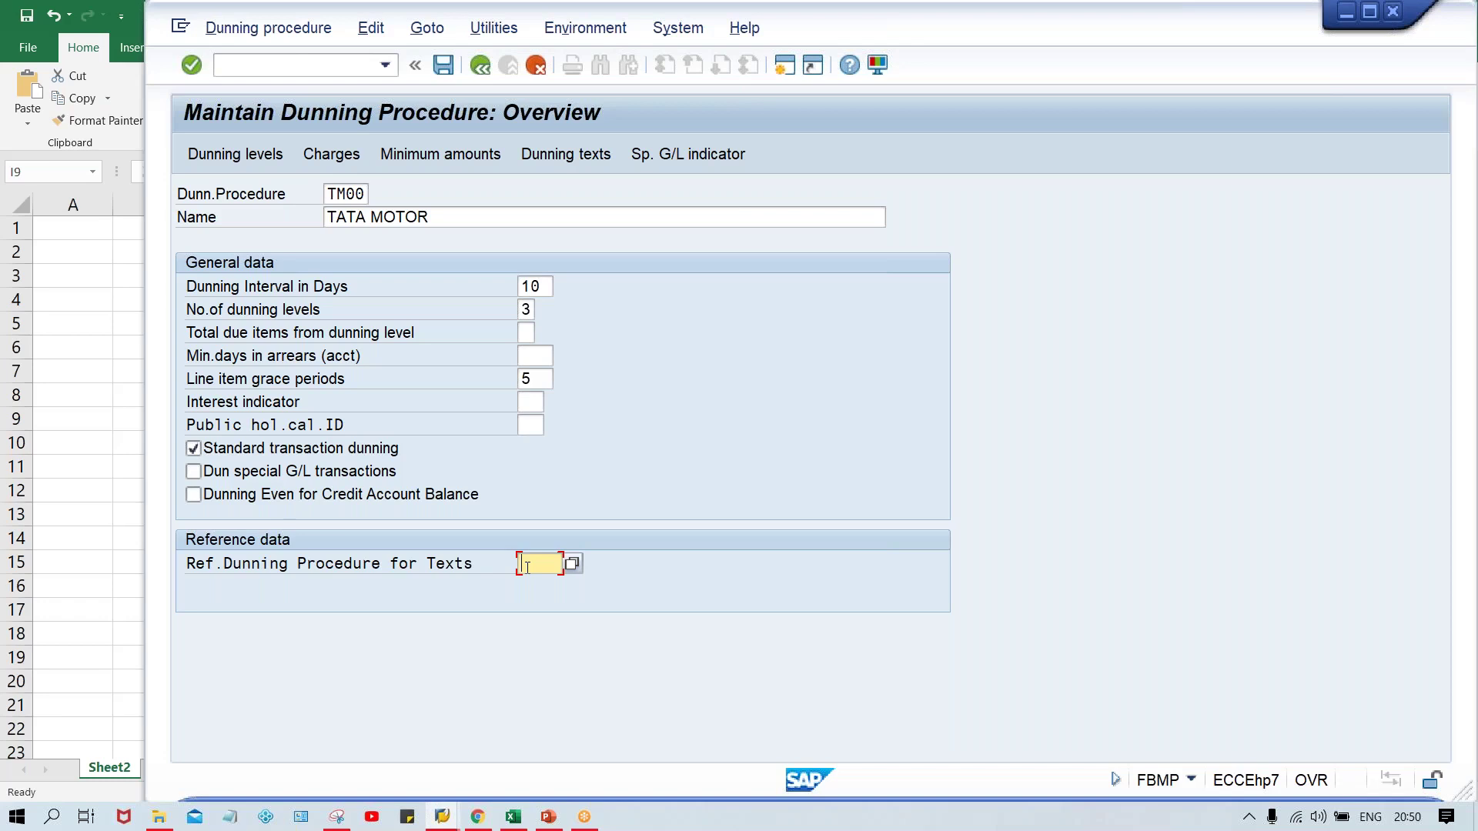
key("Return")
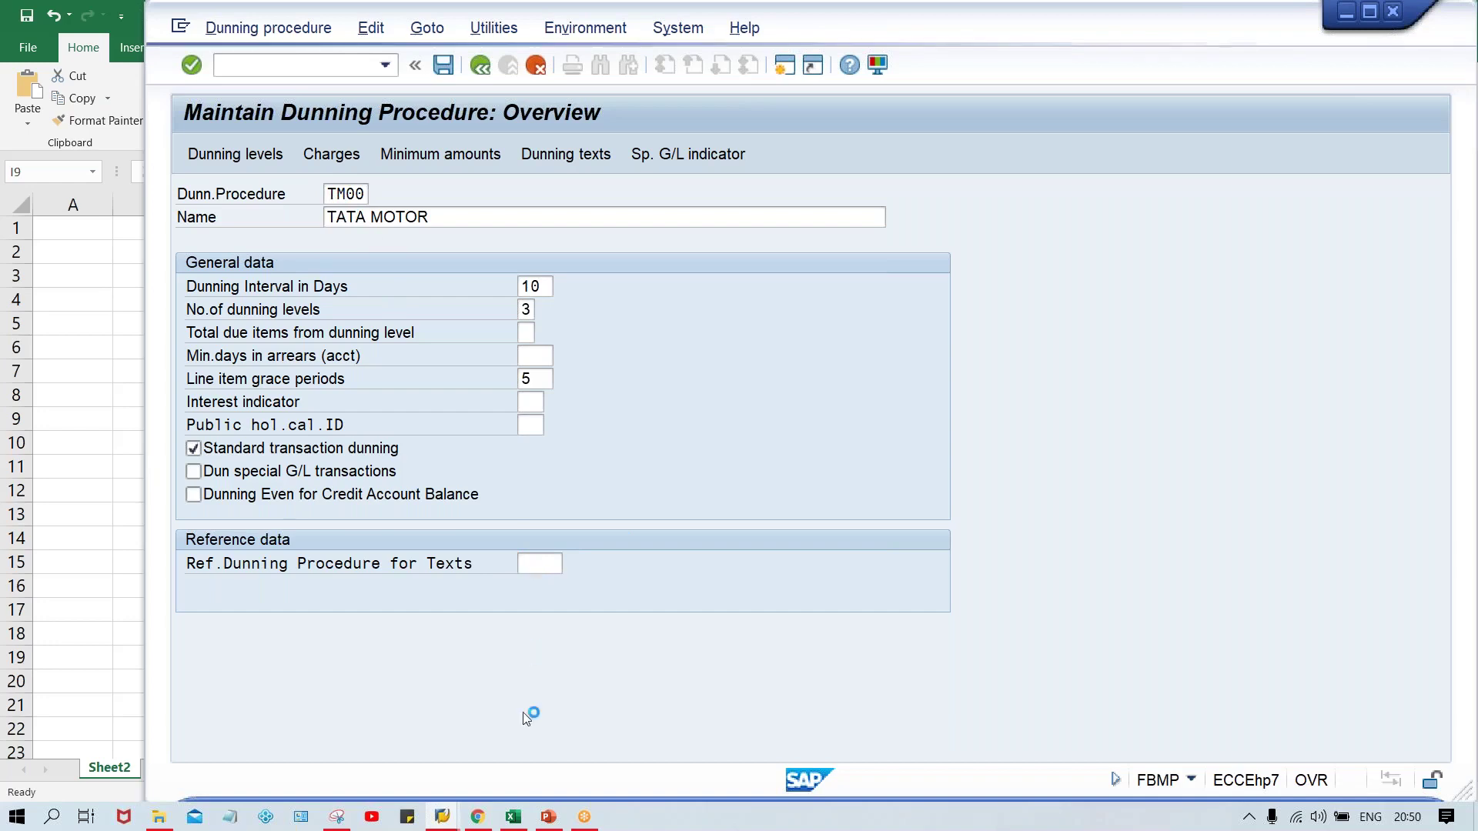
- Open a new logon session from SAP Logon 740 and decline the detailed description of the connection error
left_click(441, 817)
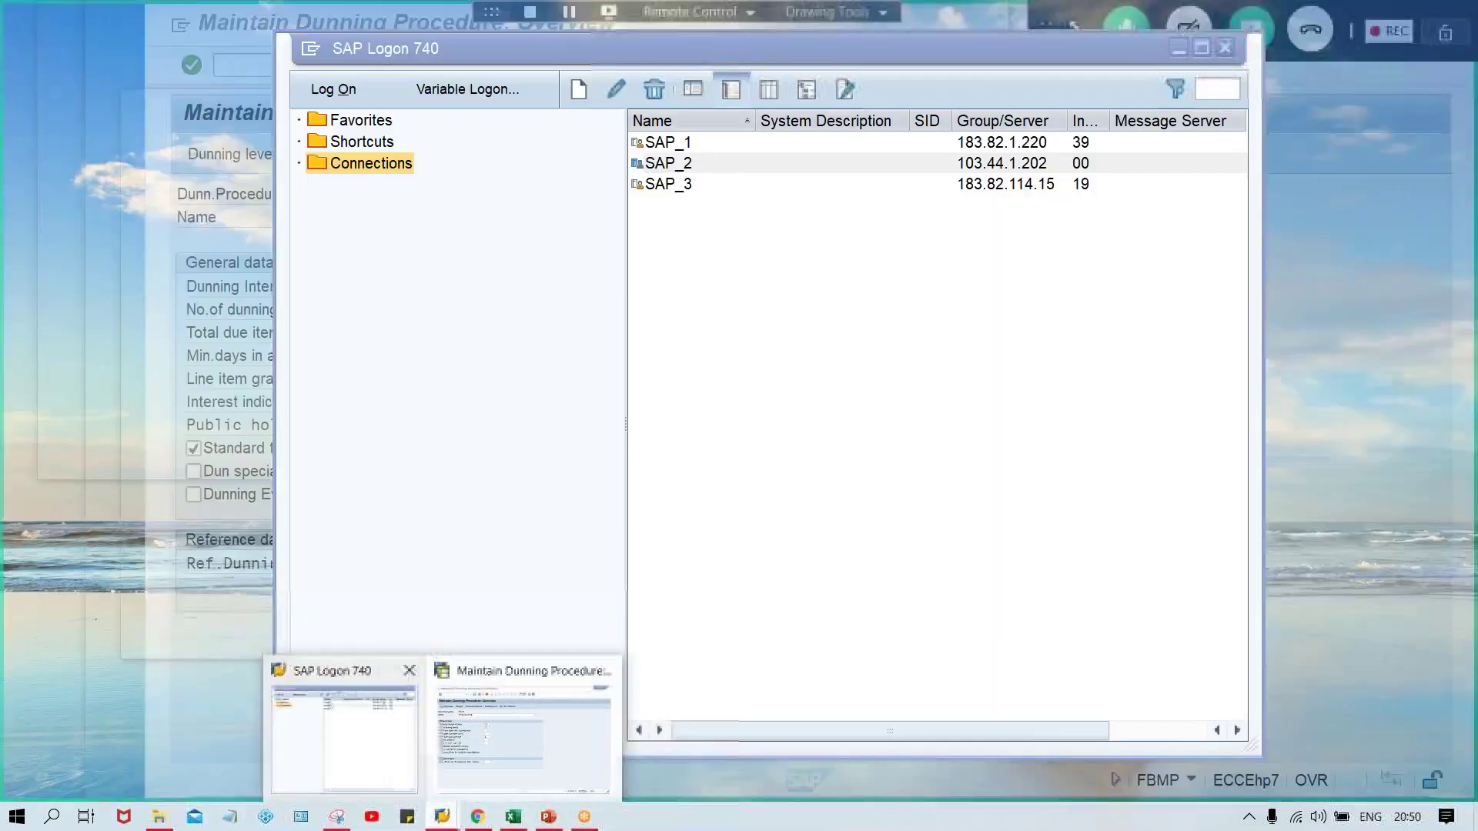
left_click(371, 760)
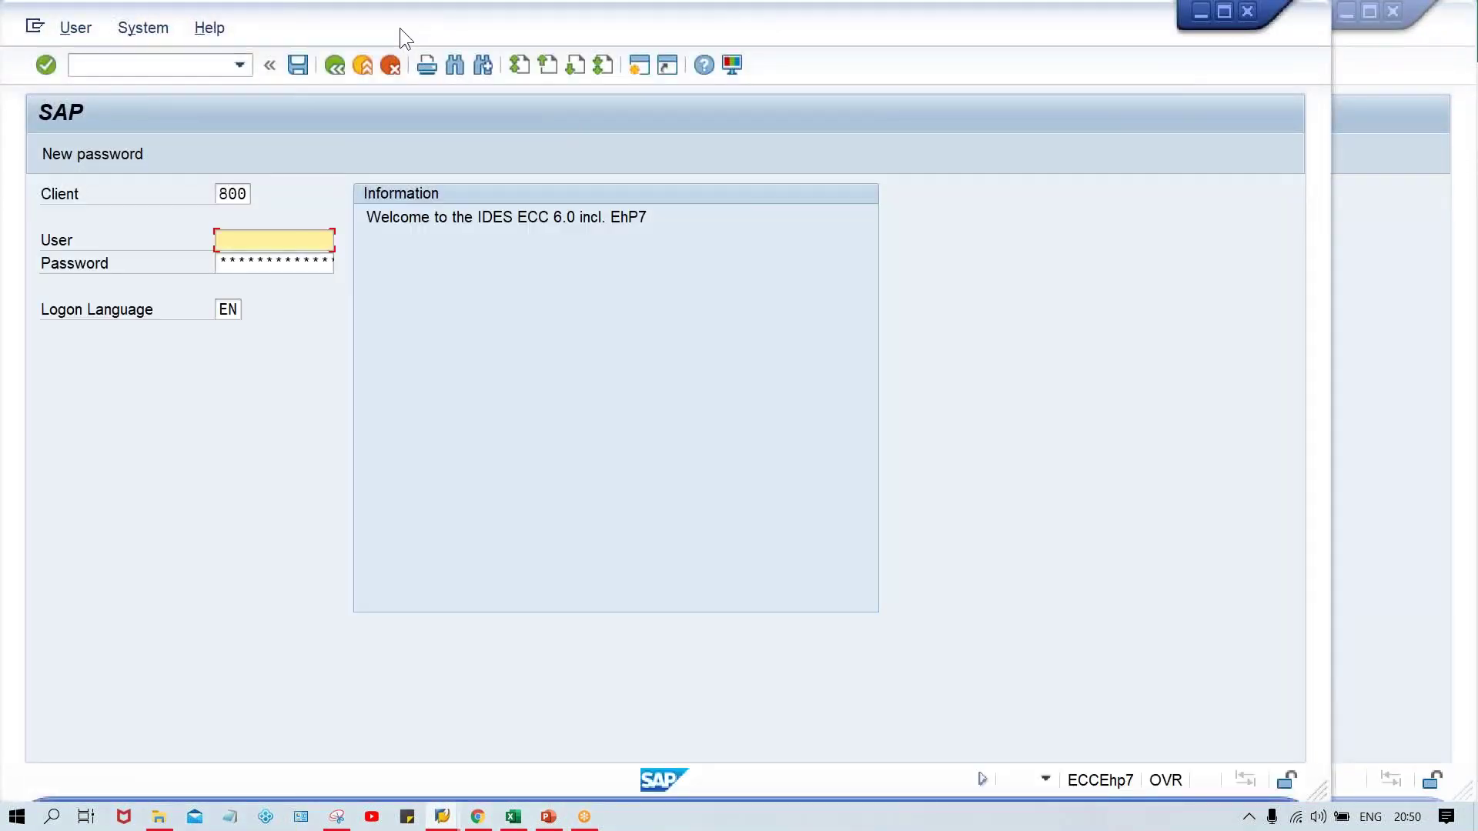
left_click_drag(391, 27, 534, 34)
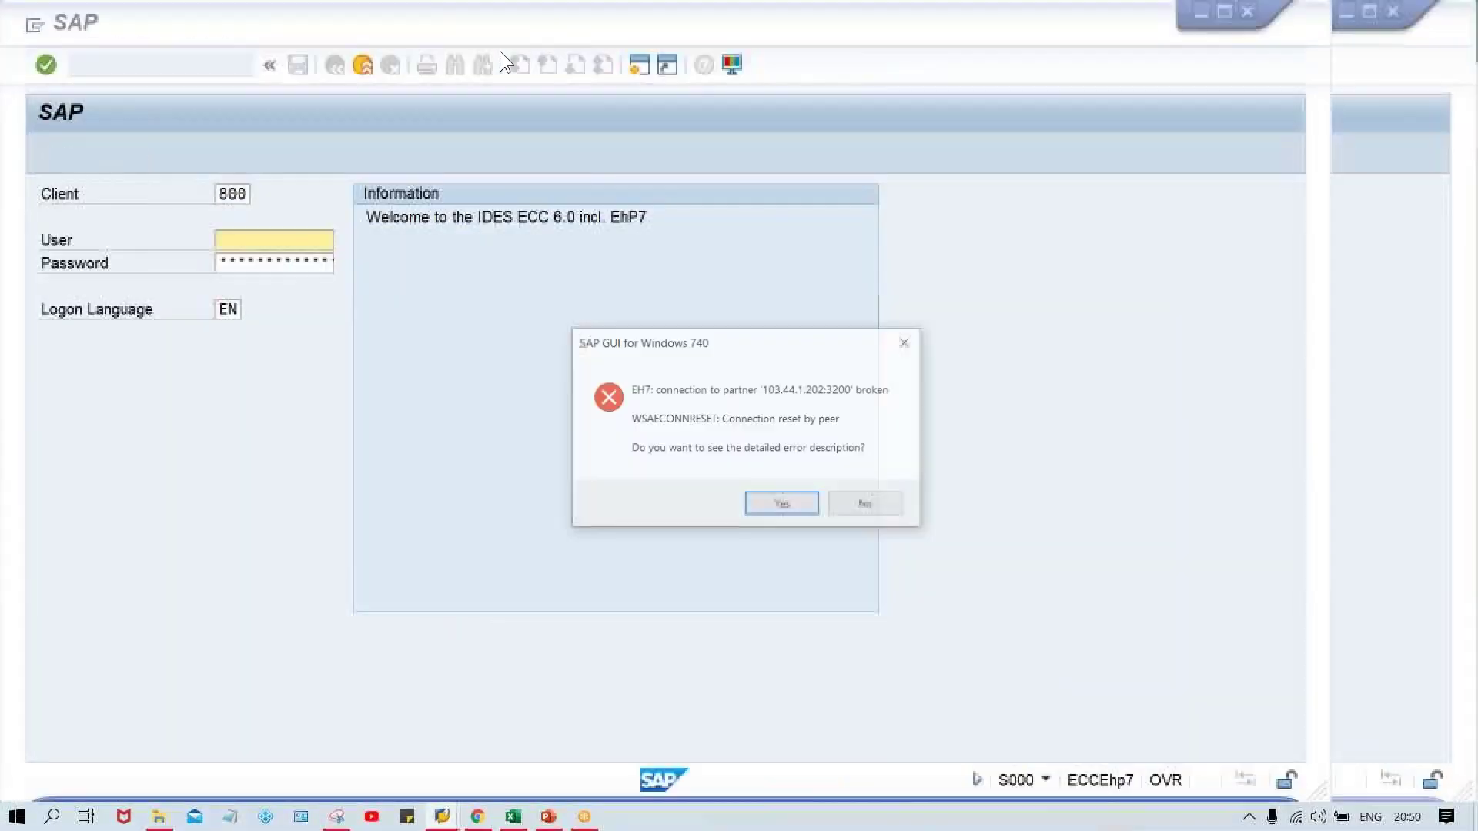
left_click(867, 505)
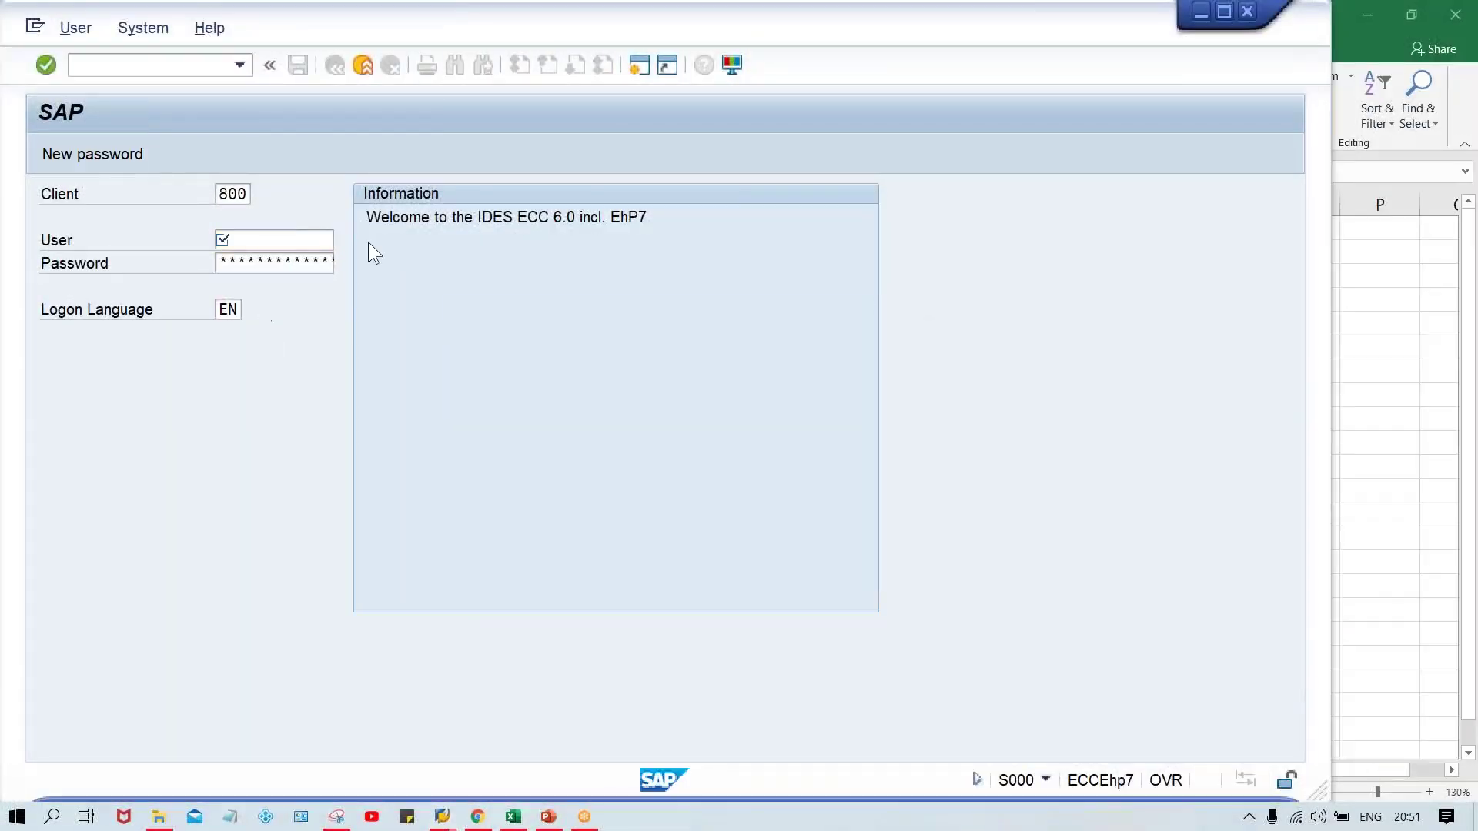
- Log on to client 800 with the user name and password, and start transaction FBMP
left_click(315, 237)
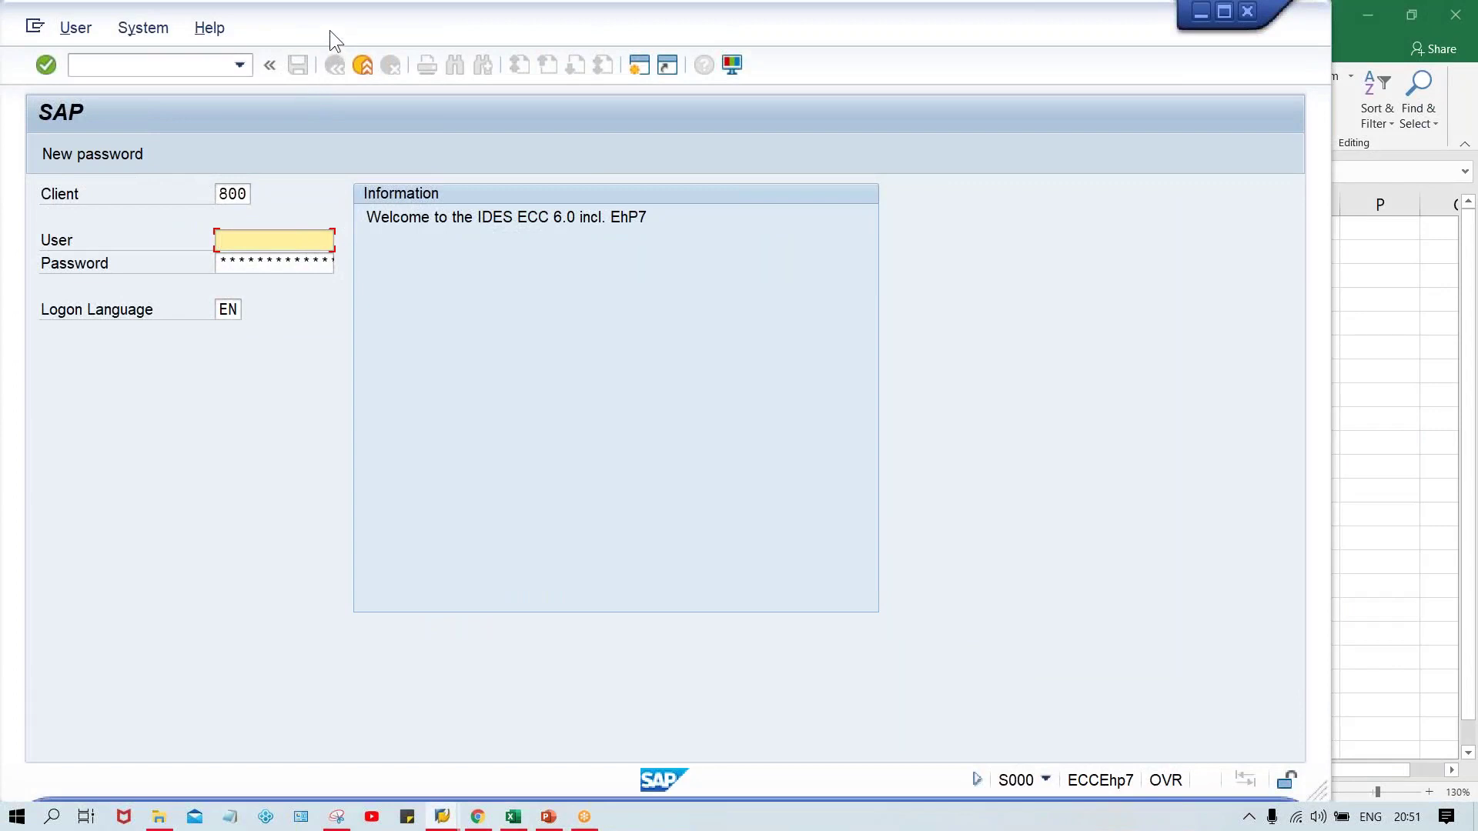
left_click_drag(329, 30, 460, 36)
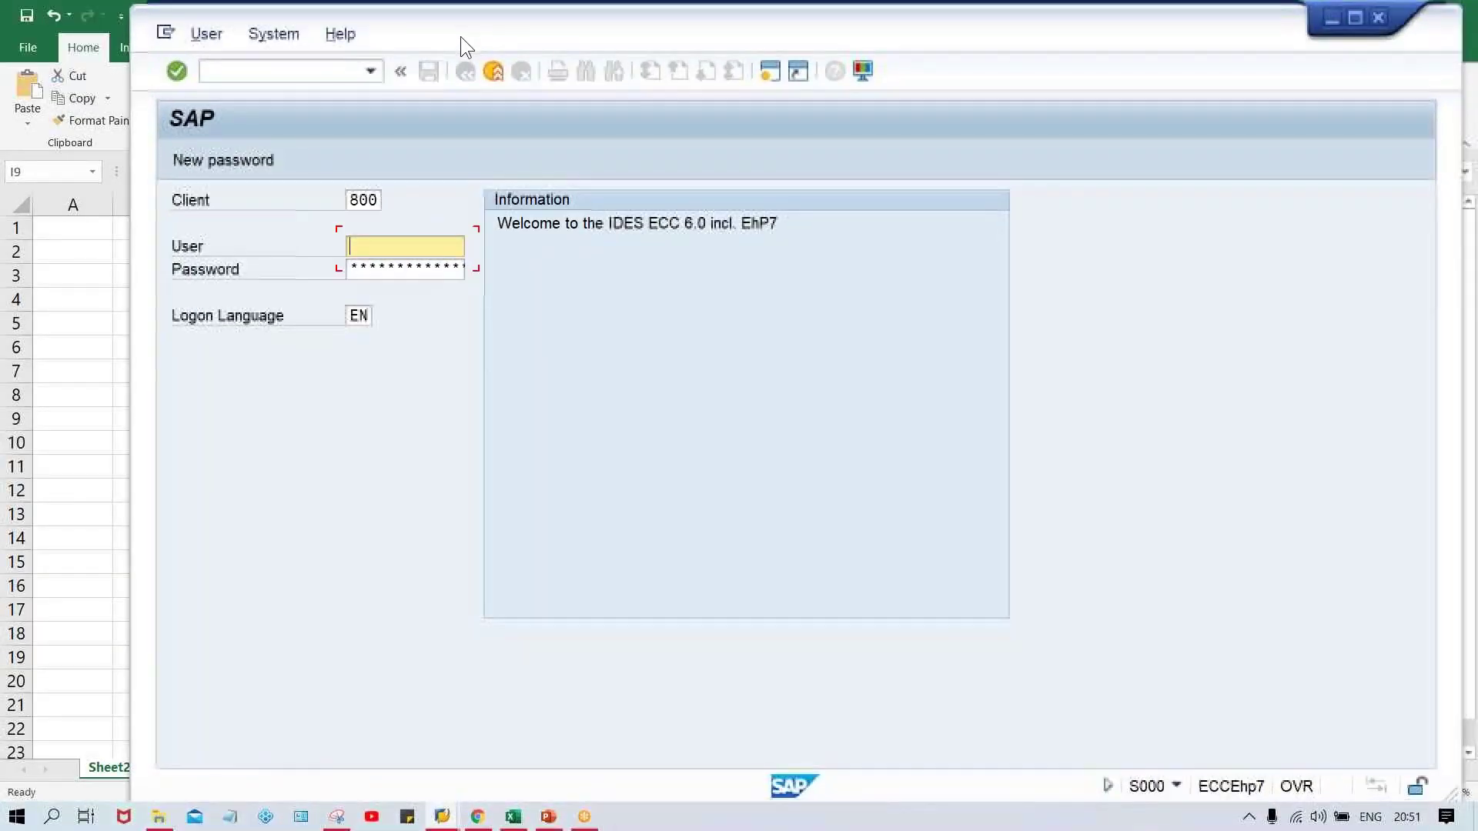
left_click(386, 247)
key("Down")
key("Return")
key("Tab")
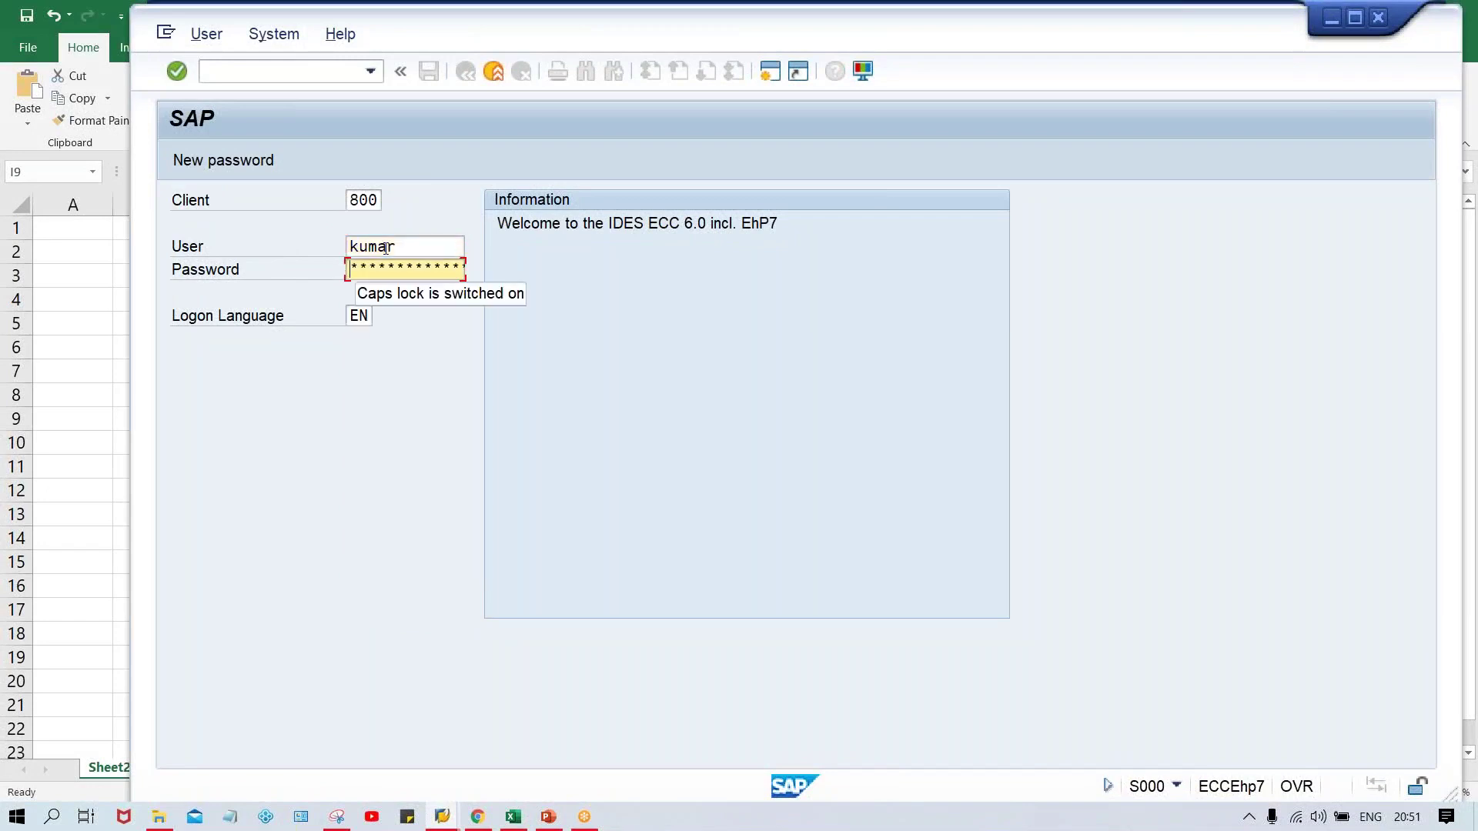
type("**")
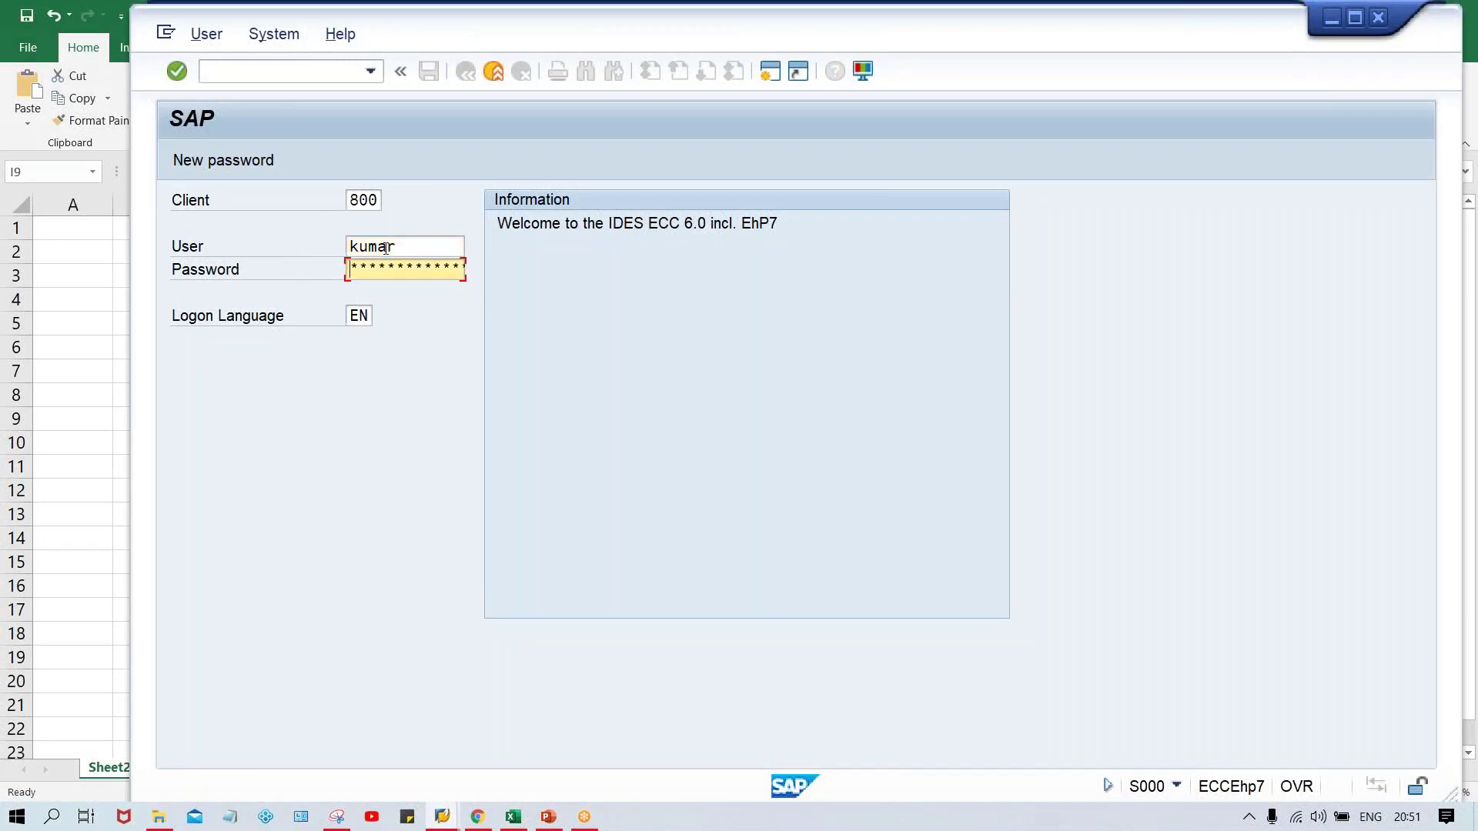
key("Caps_Lock")
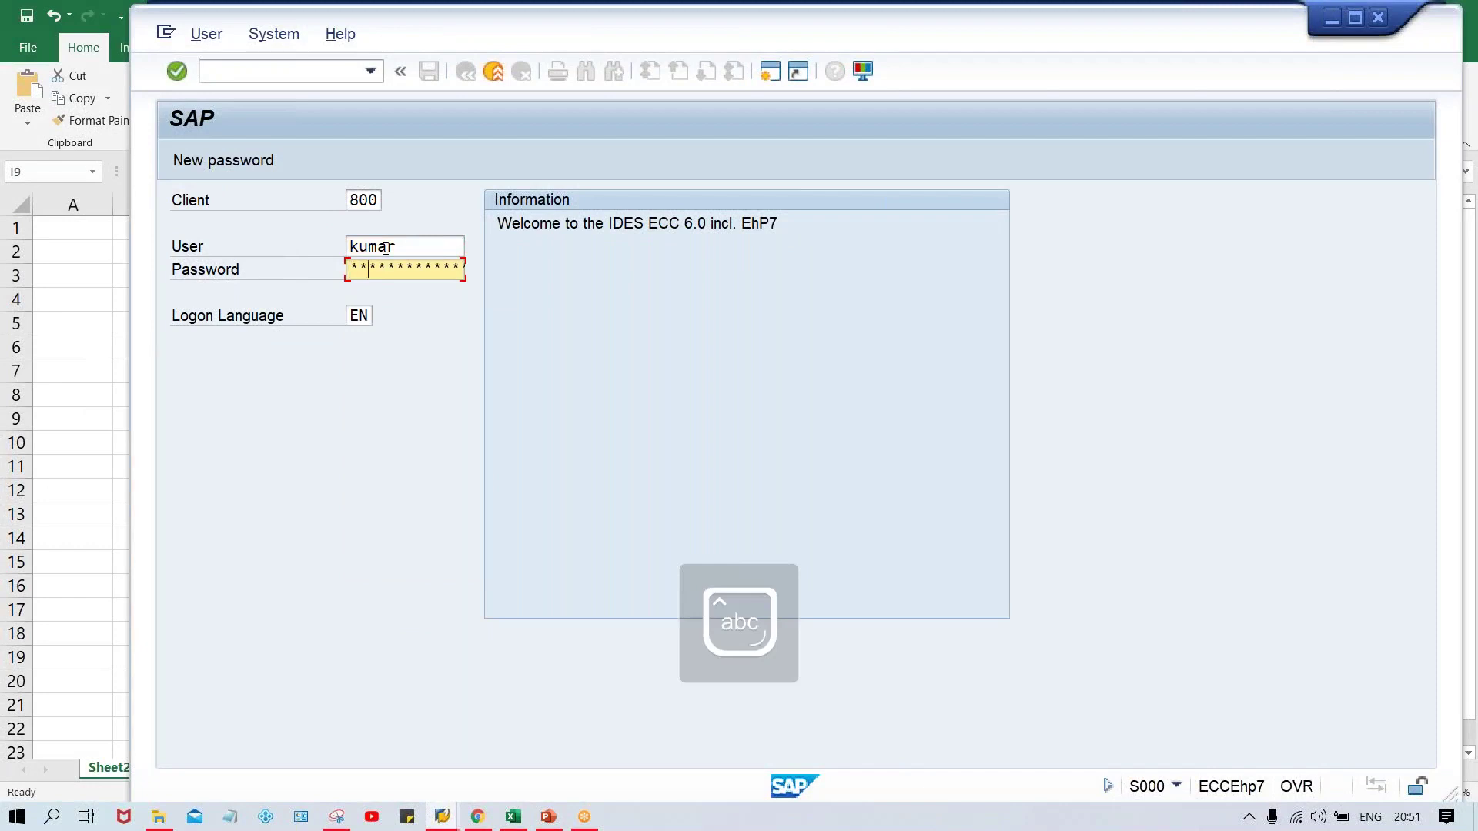
type("***")
key("Return")
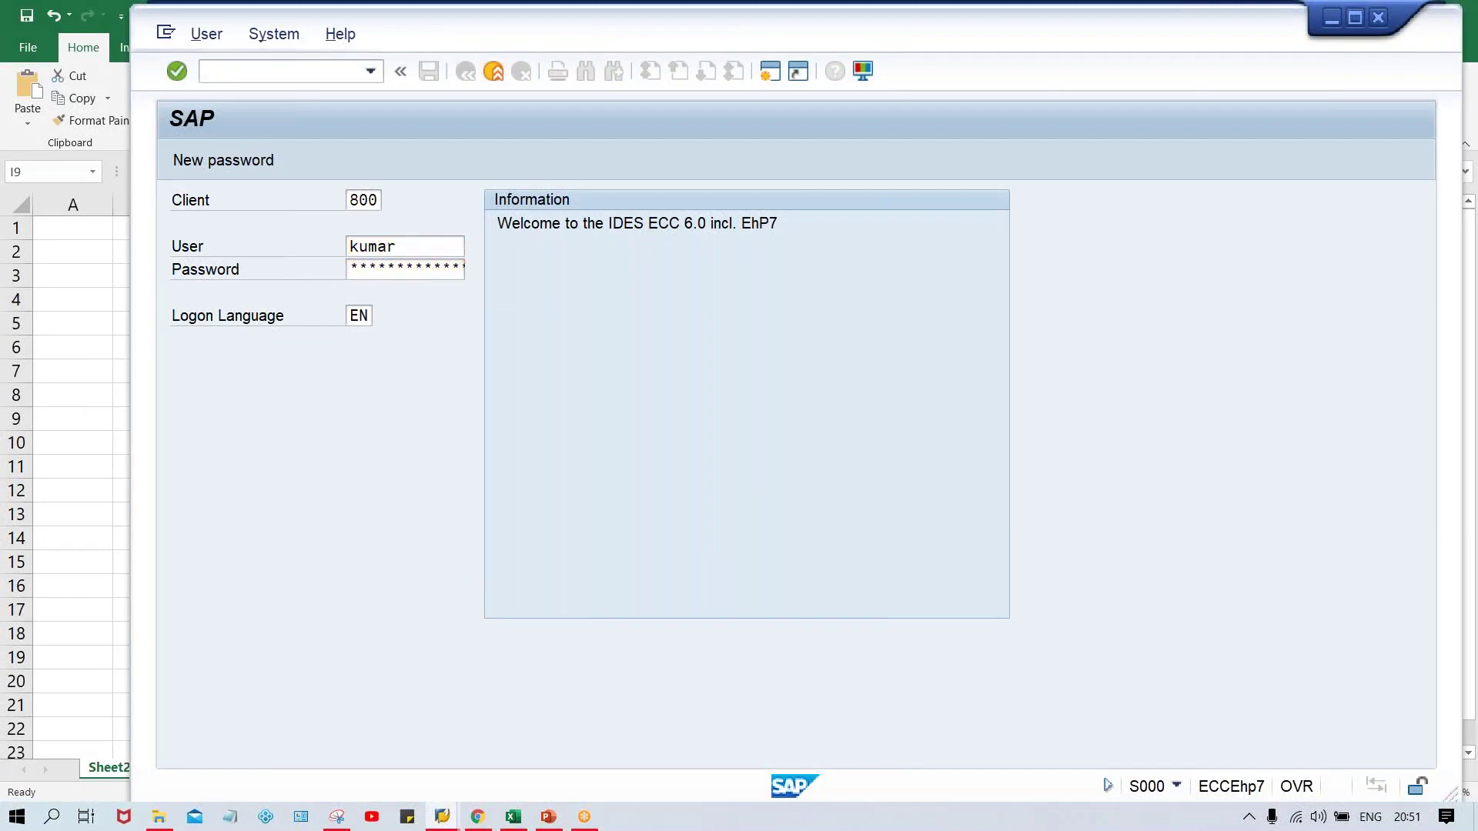
type("fbmp")
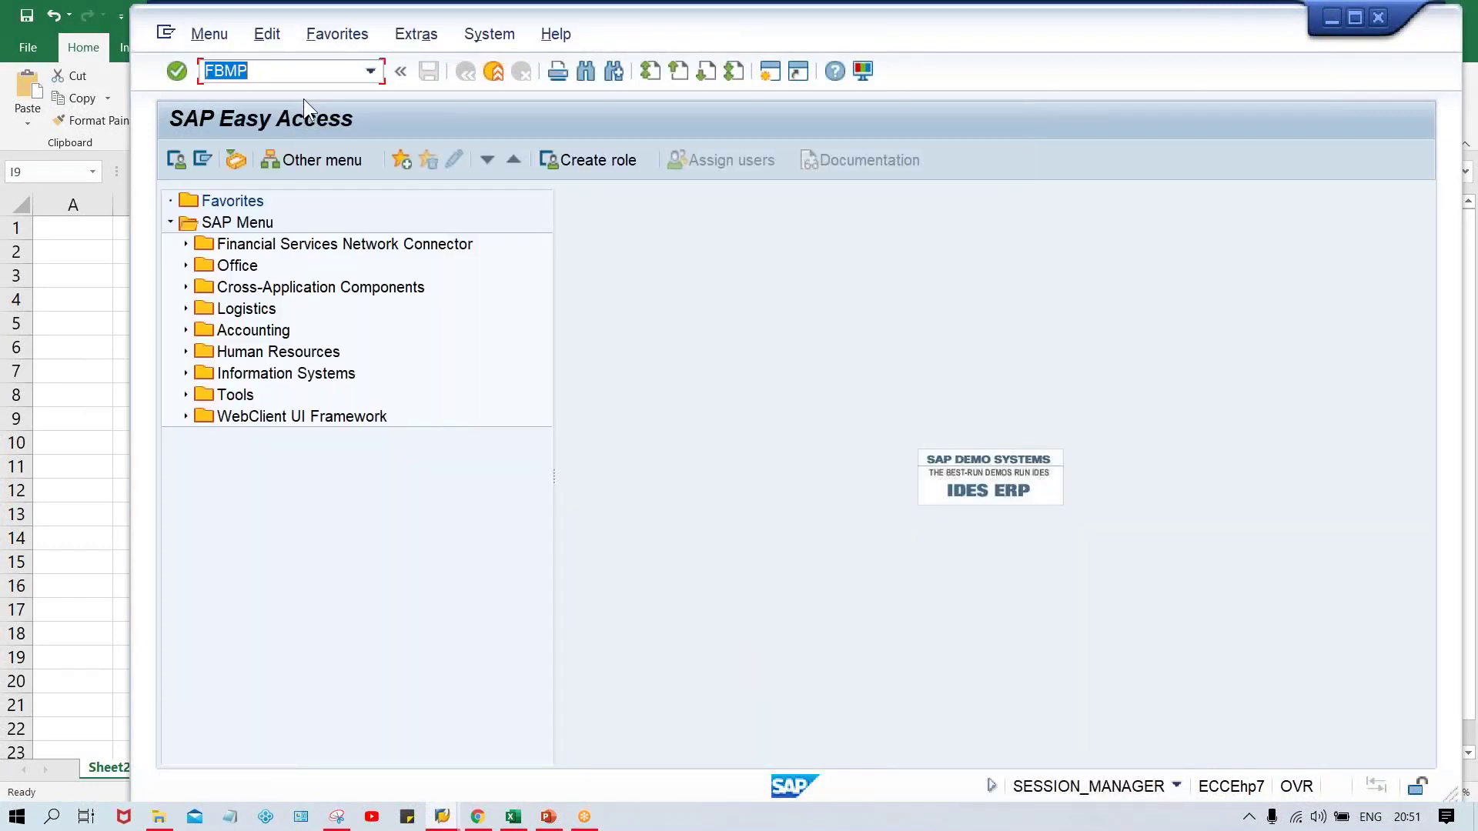
key("Return")
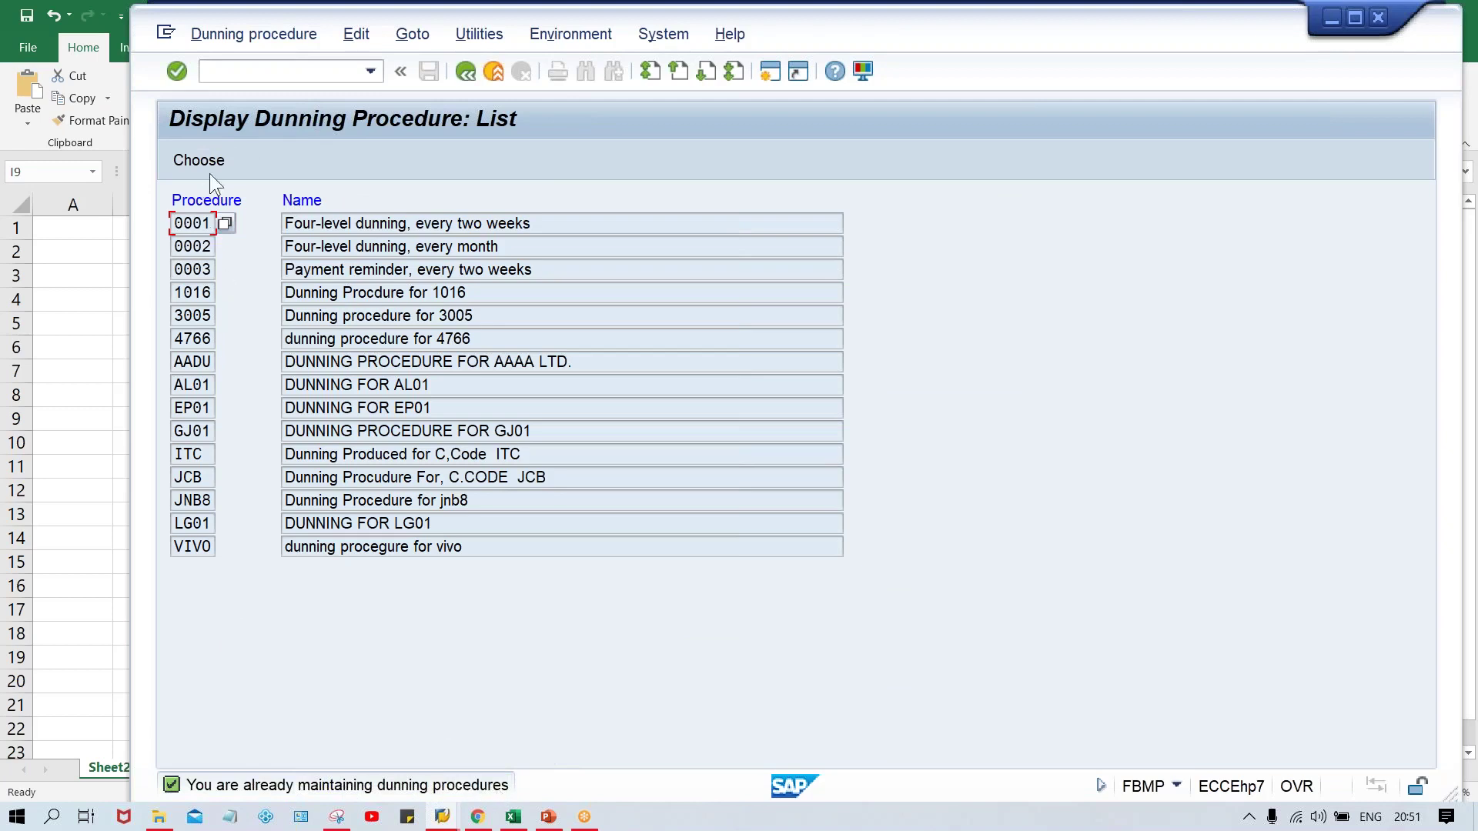
- Open transaction SM12 with /nsm12 and list the lock entries of client 800 with the user name filter cleared
left_click(267, 74)
type("/nsm12")
key("Return")
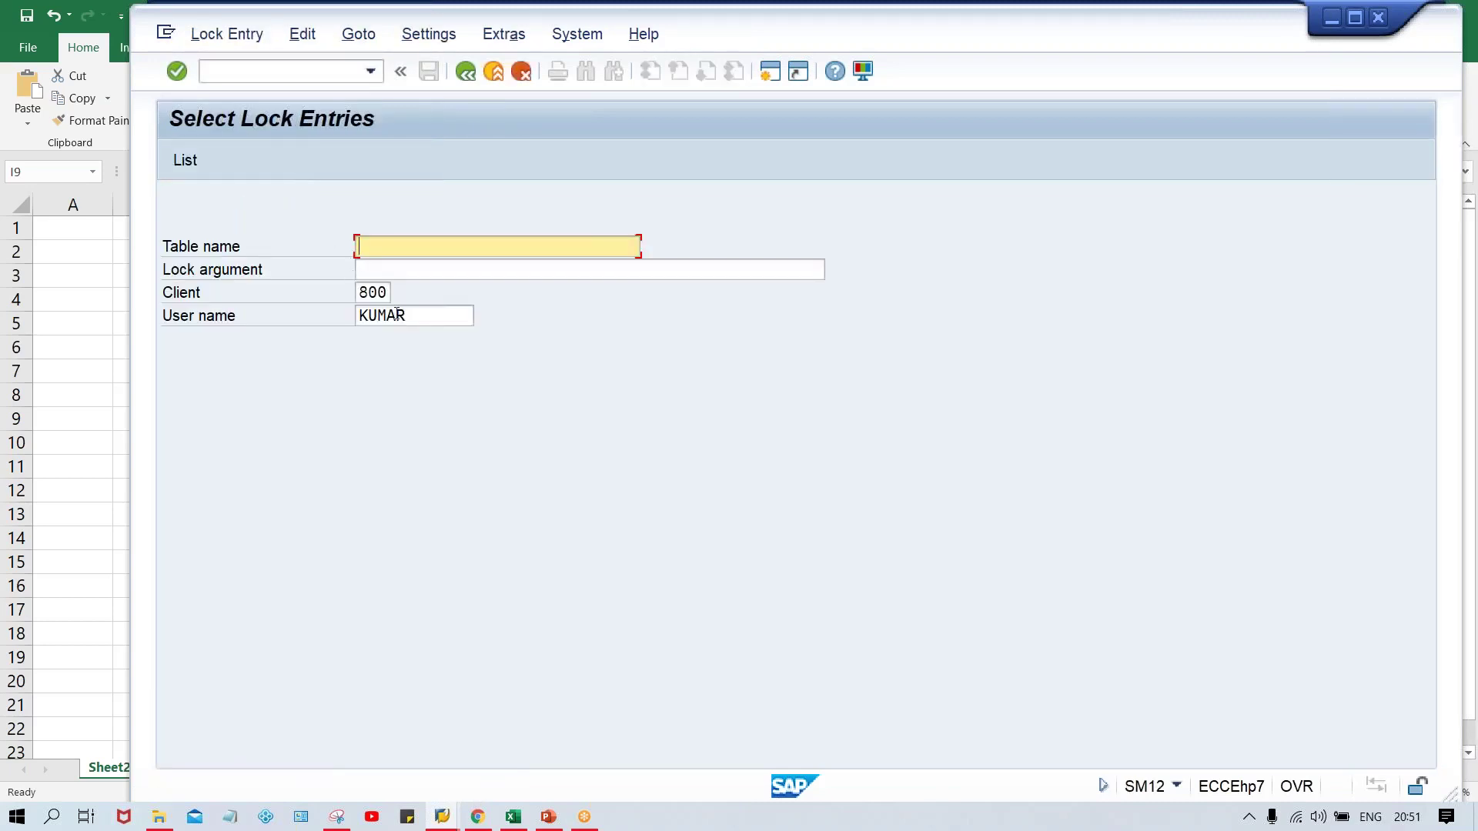
left_click(397, 314)
double_click(397, 314)
key("Delete")
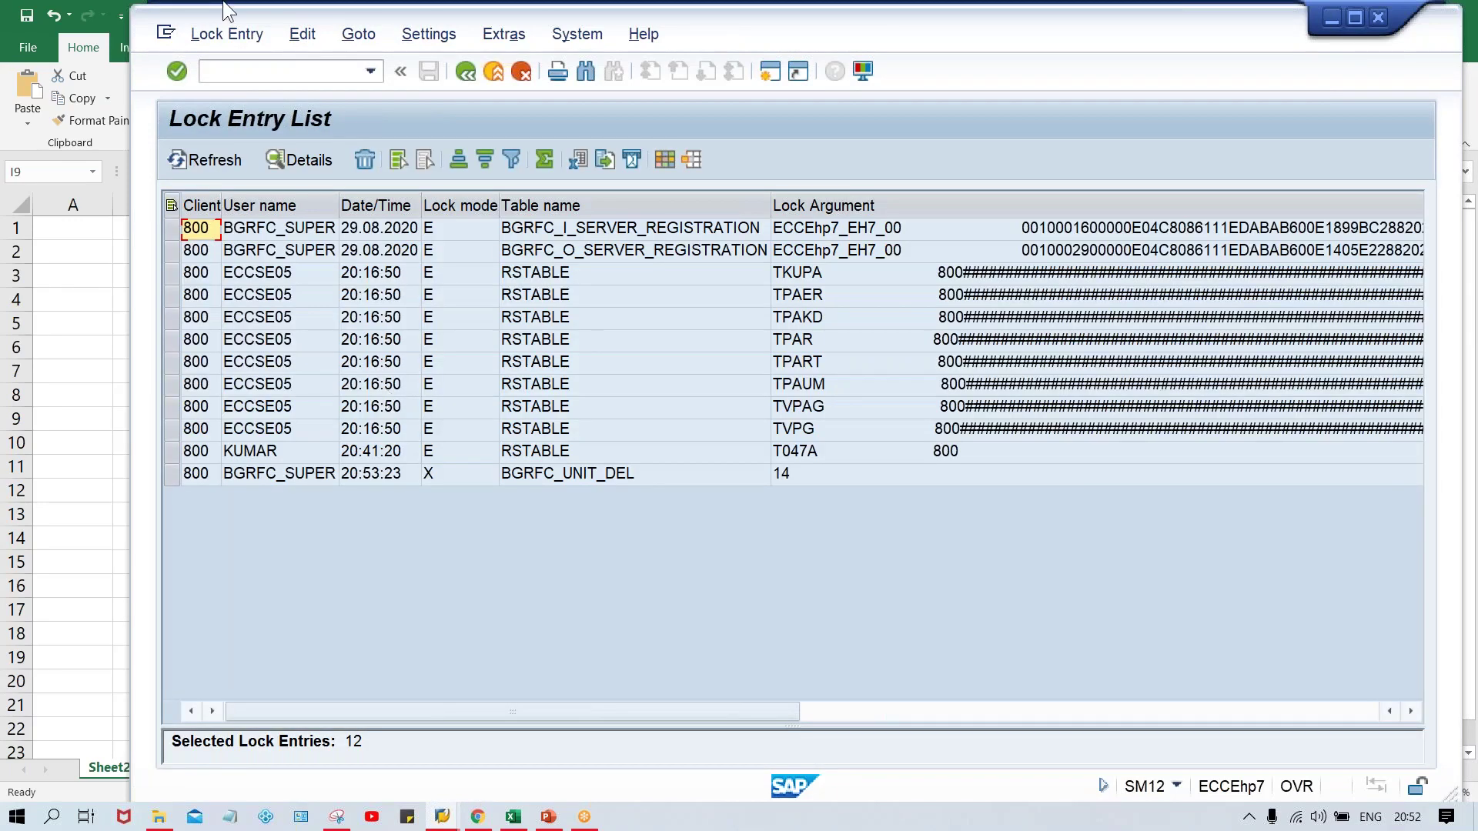
- Delete all lock entries in the list, confirm the deletion and close the Performance Assistant
left_click(220, 33)
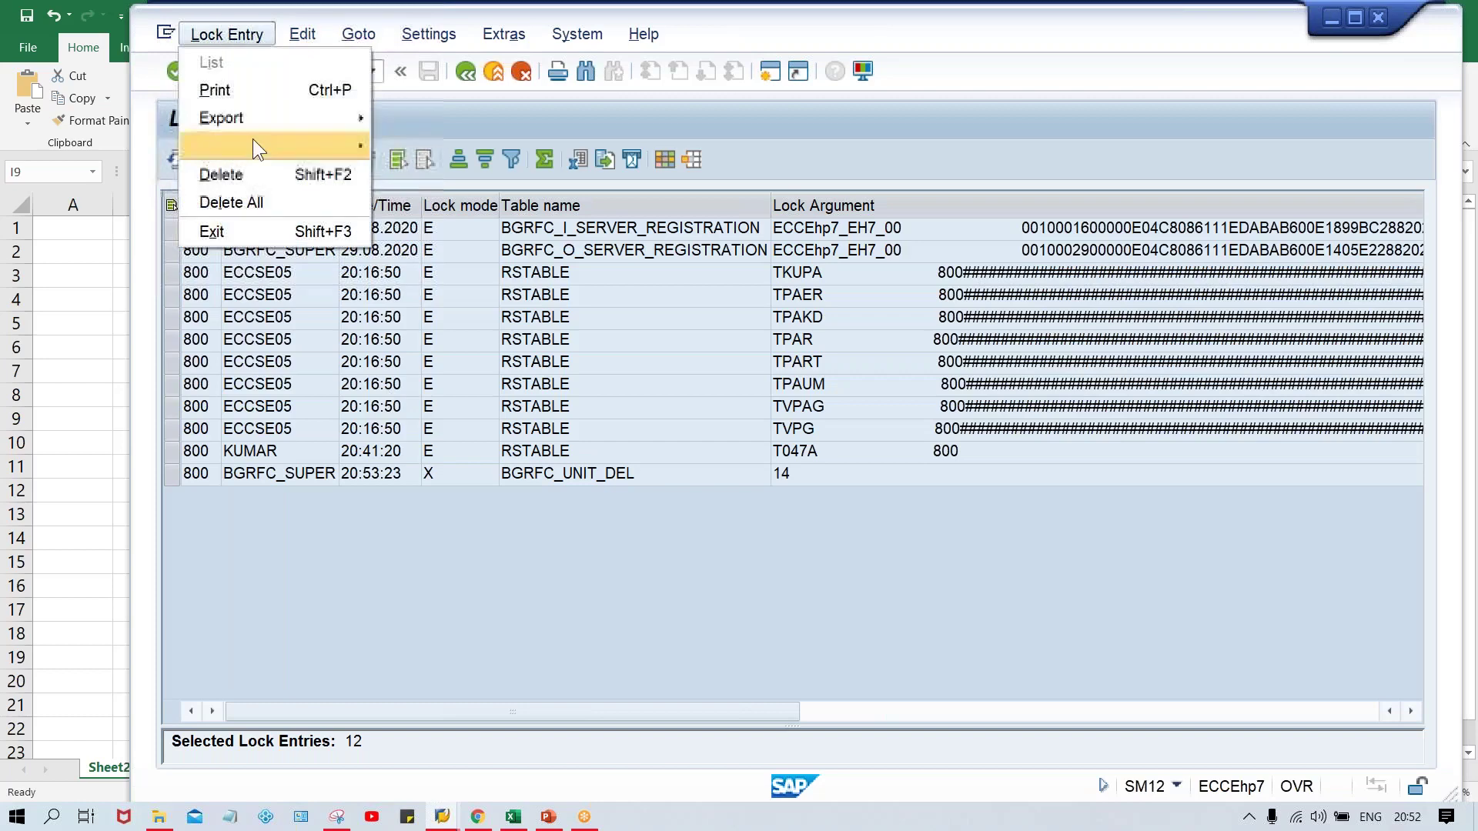
left_click(257, 202)
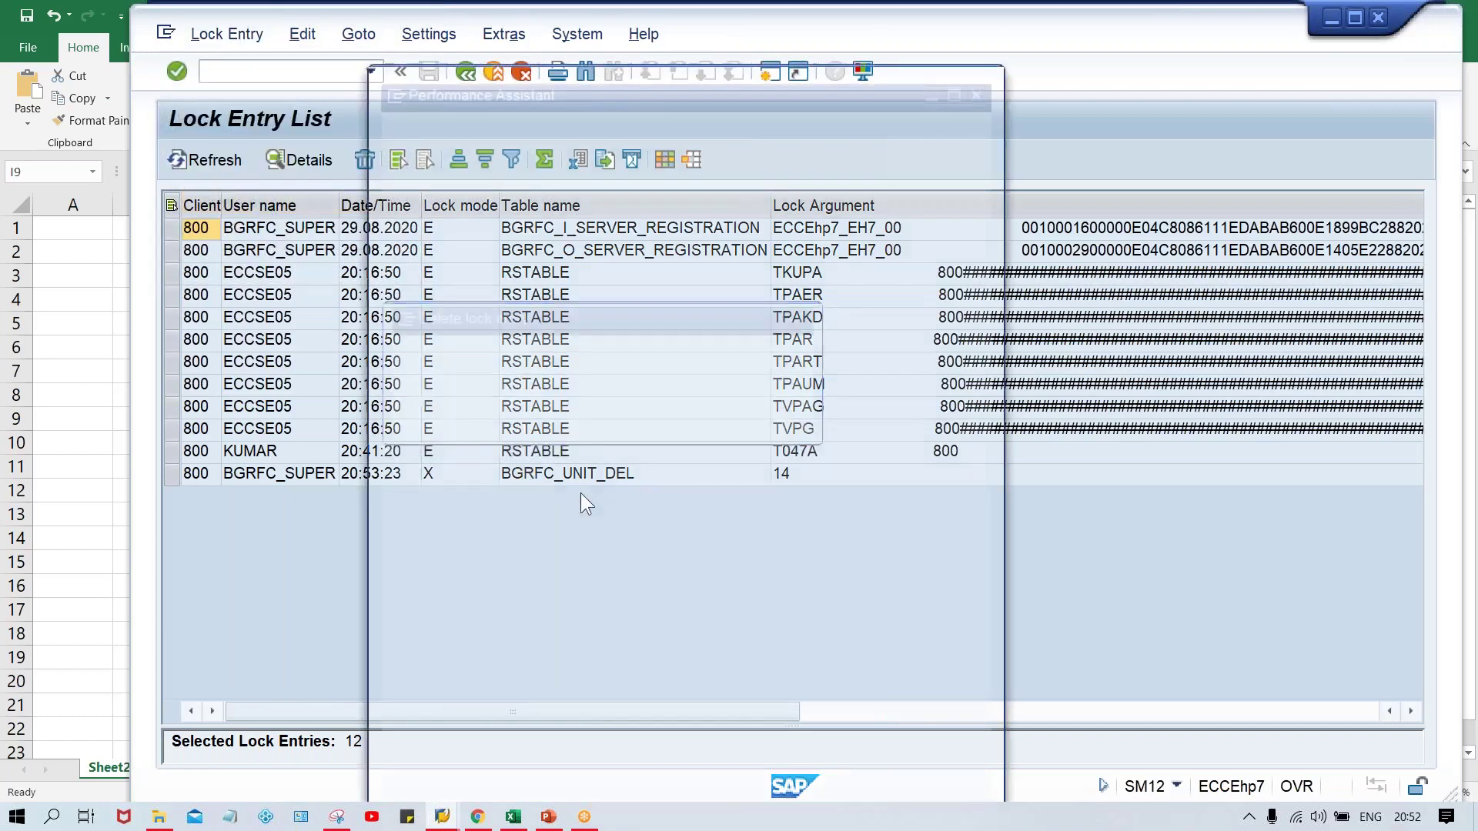
left_click(491, 430)
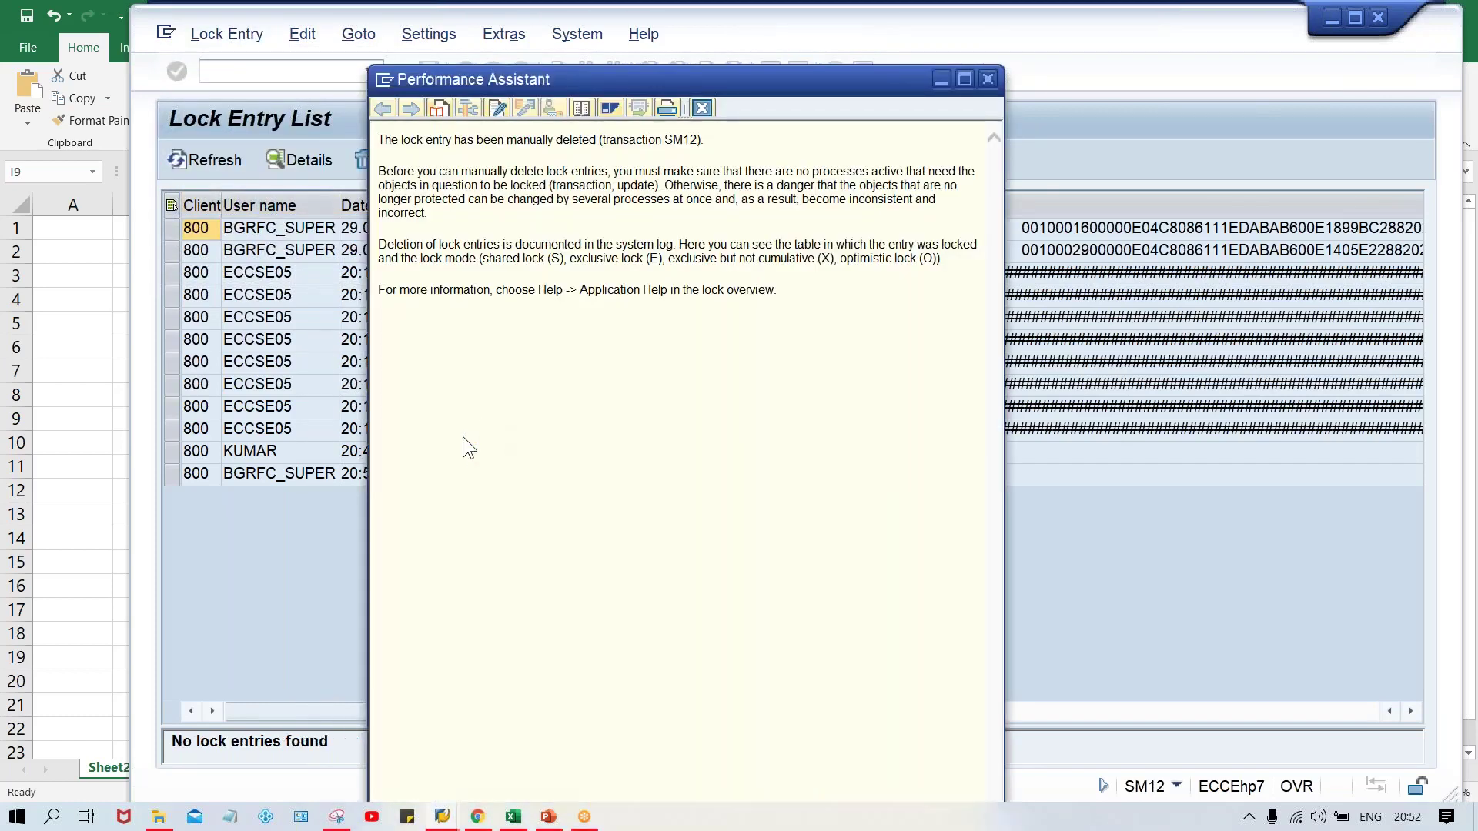
left_click(701, 108)
- Restart transaction FBMP with the /n prefix to maintain the dunning procedures
left_click(339, 70)
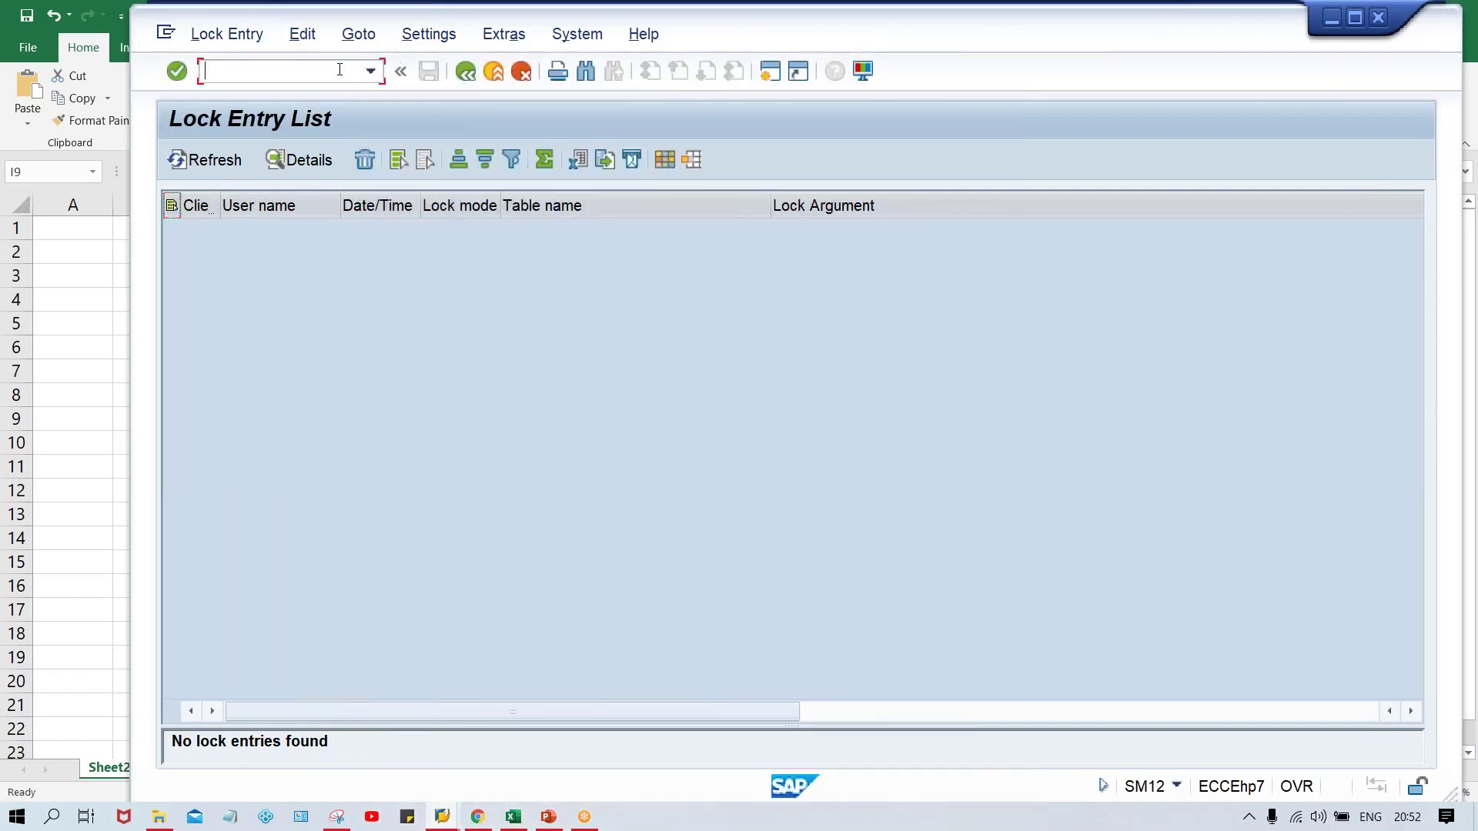
key("Down")
key("Down")
key("Return")
left_click(320, 73)
key("Down")
key("Home")
type("/n")
key("Return")
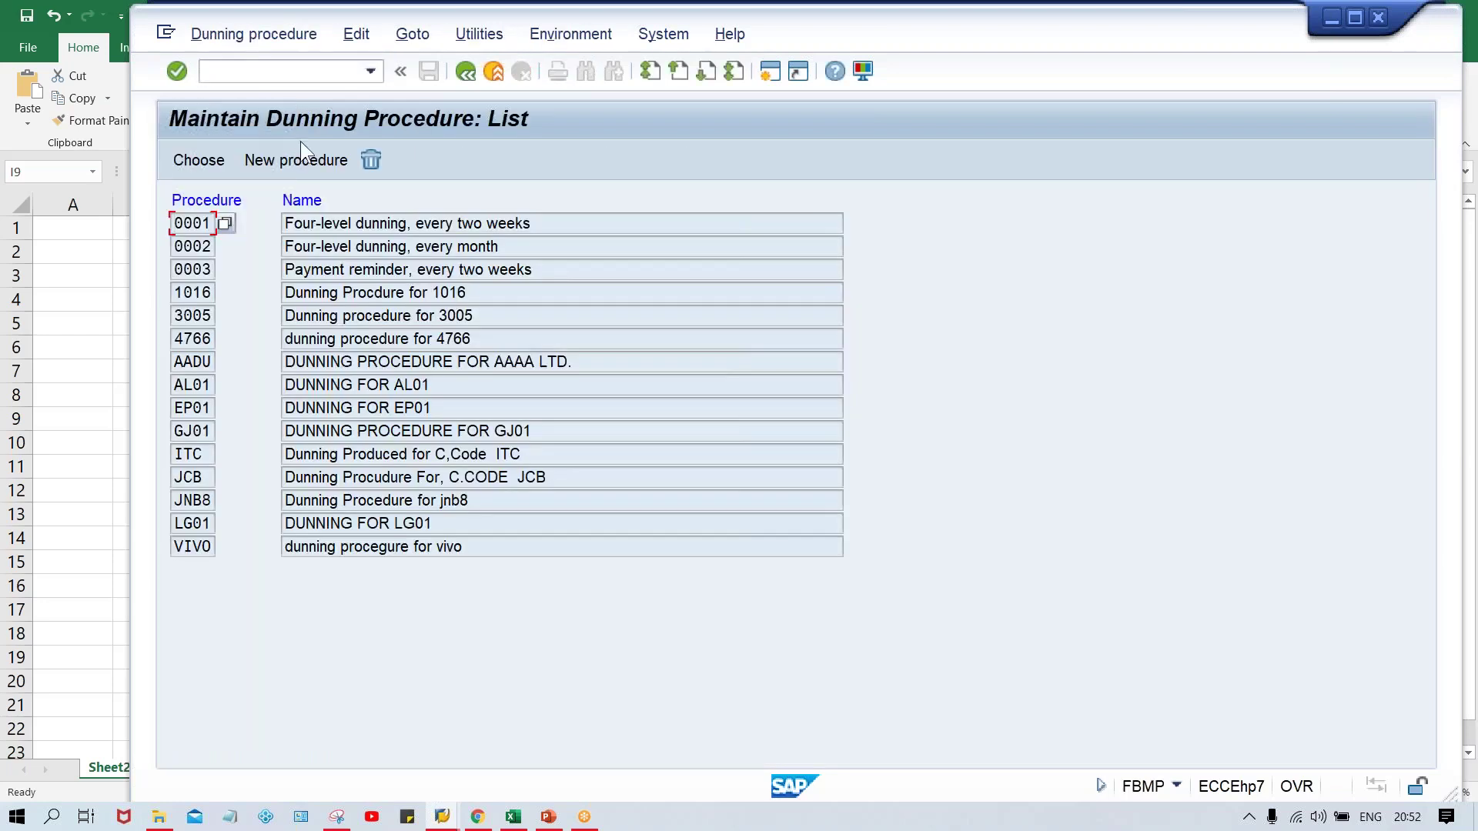
- Create a new dunning procedure with the key TM00 and the name TATA MOTOR
left_click(289, 159)
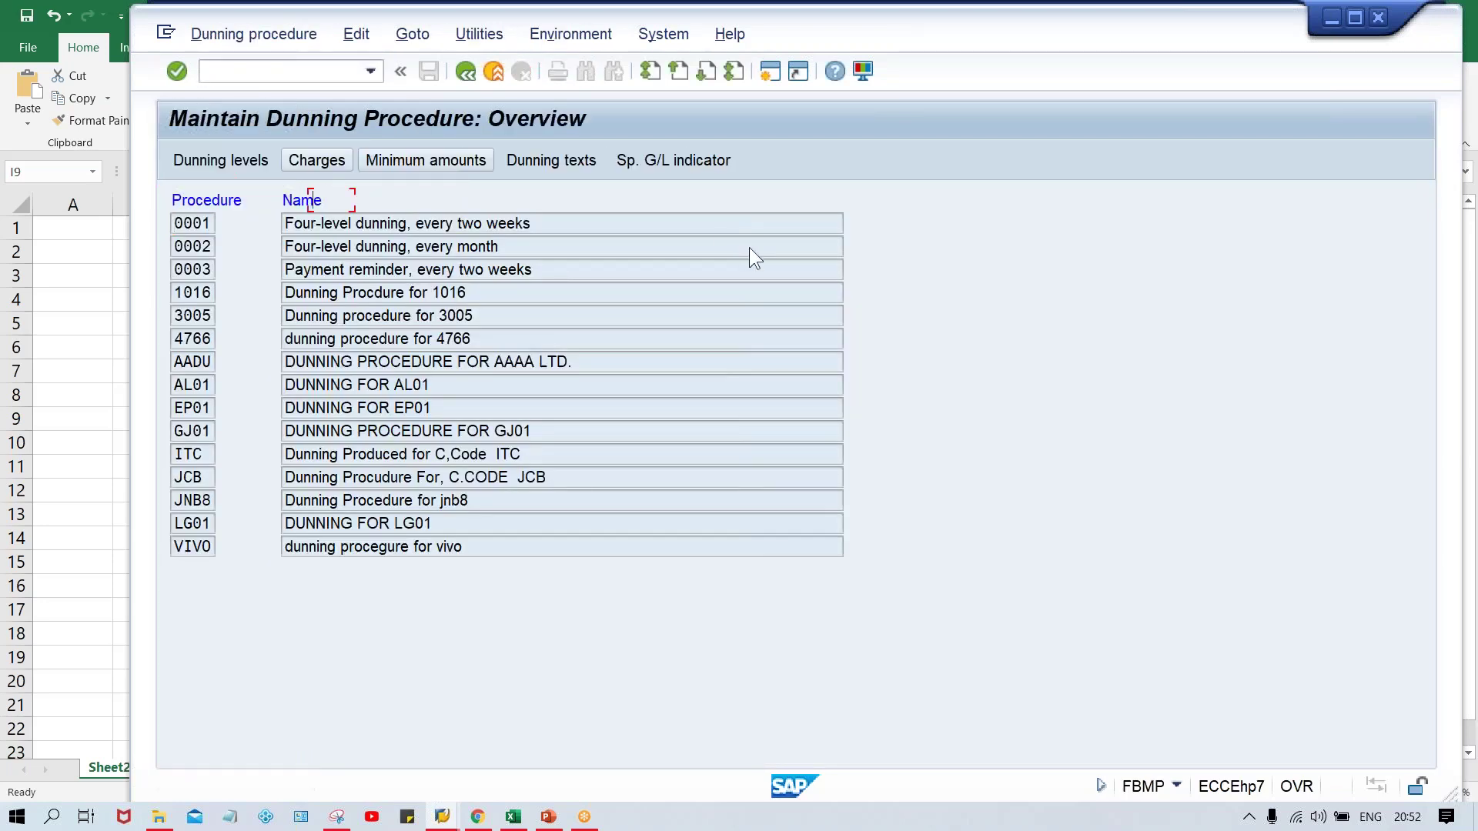
type("TM00")
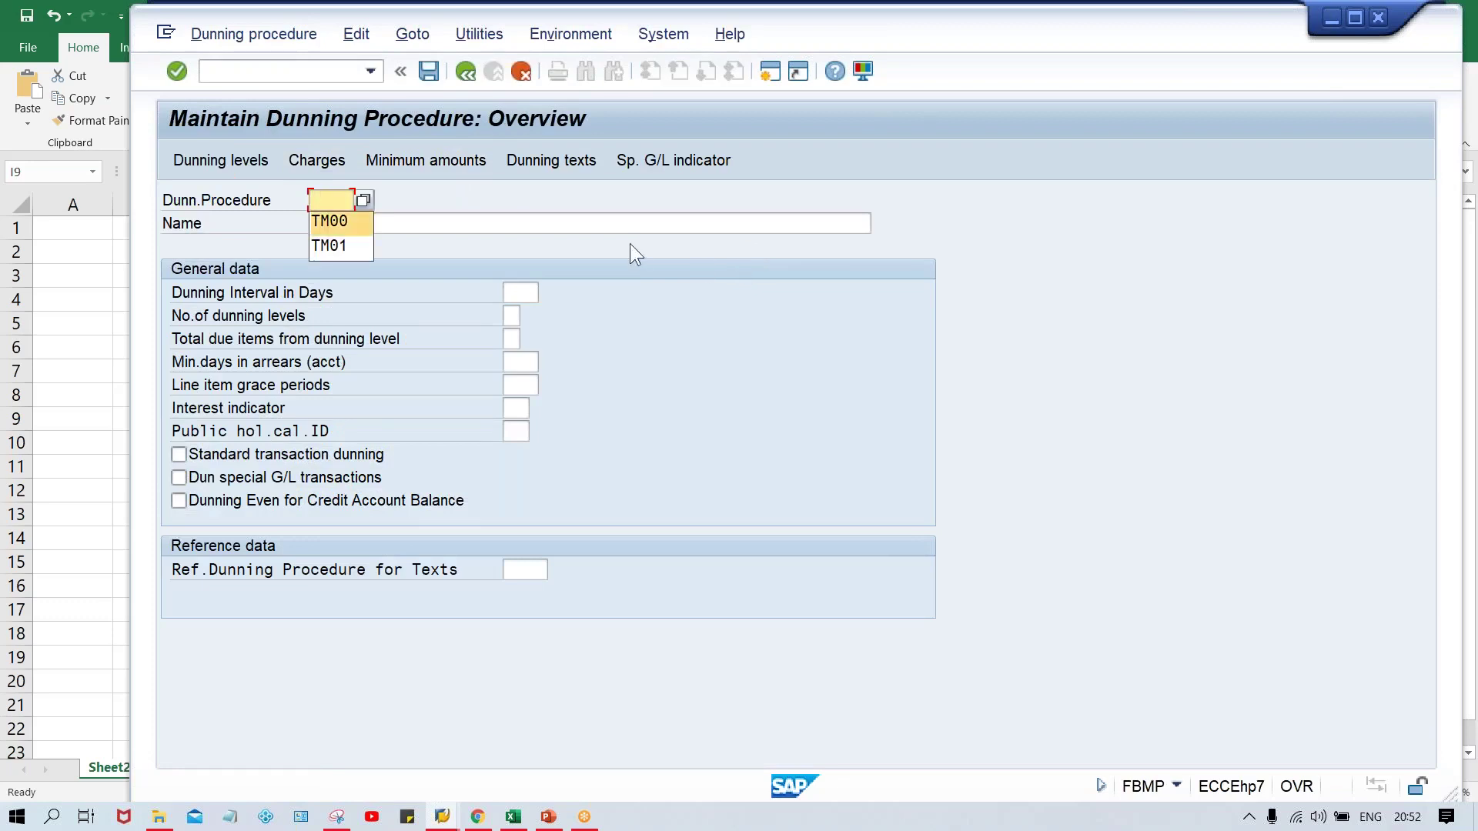
key("Tab")
key("Caps_Lock")
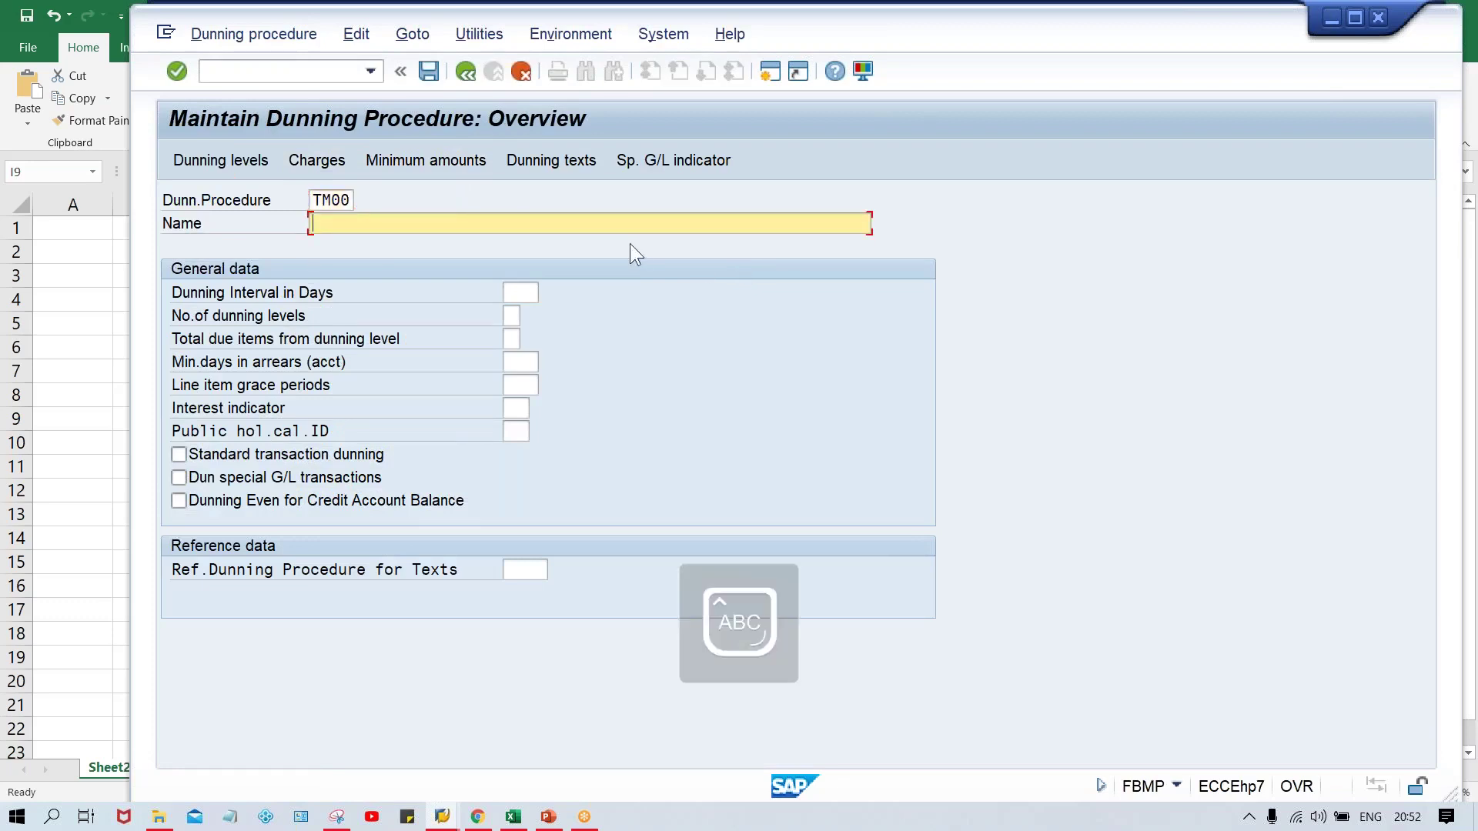
type("TATA ")
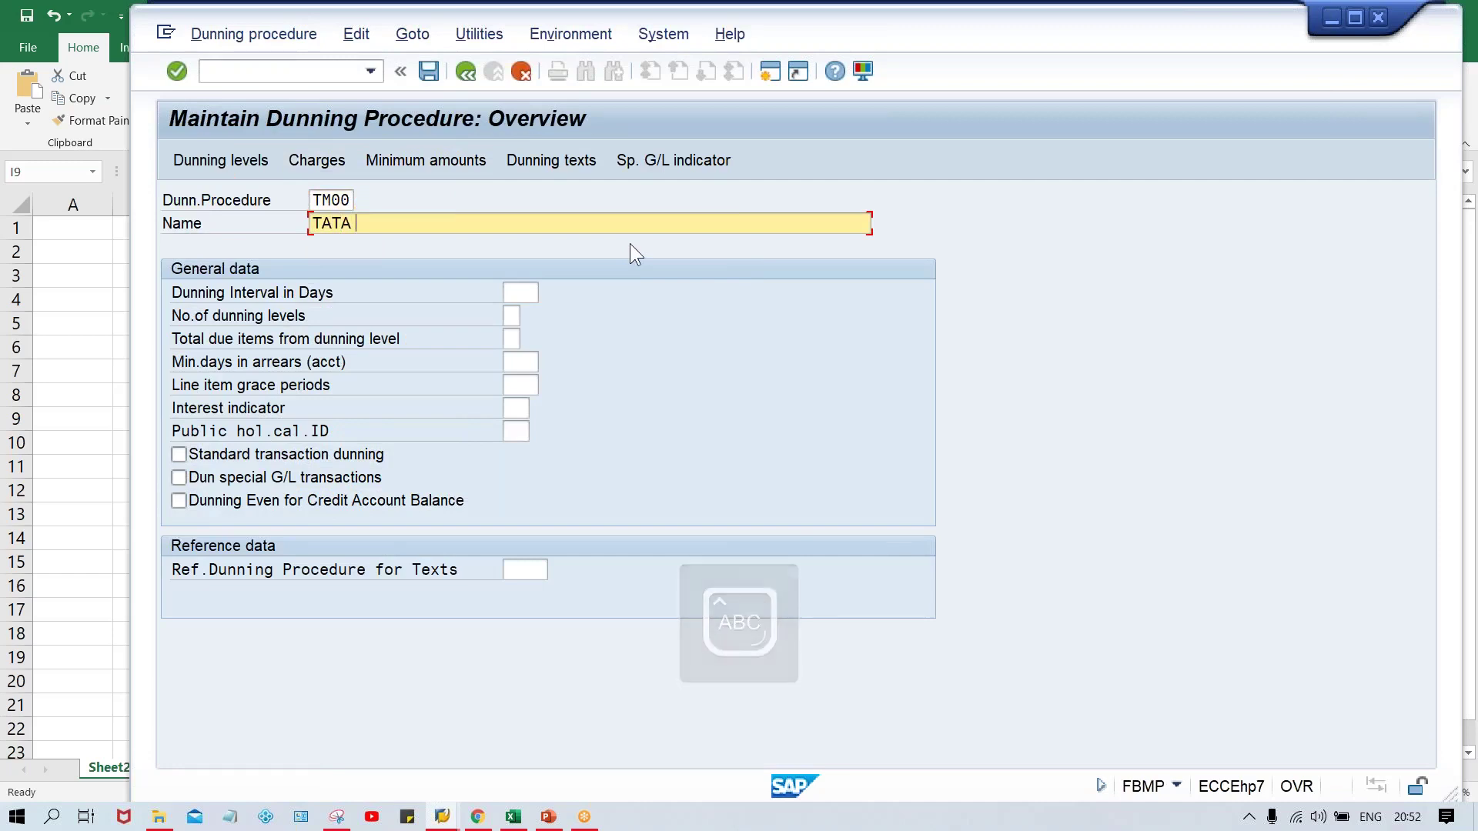
type("MOTOR")
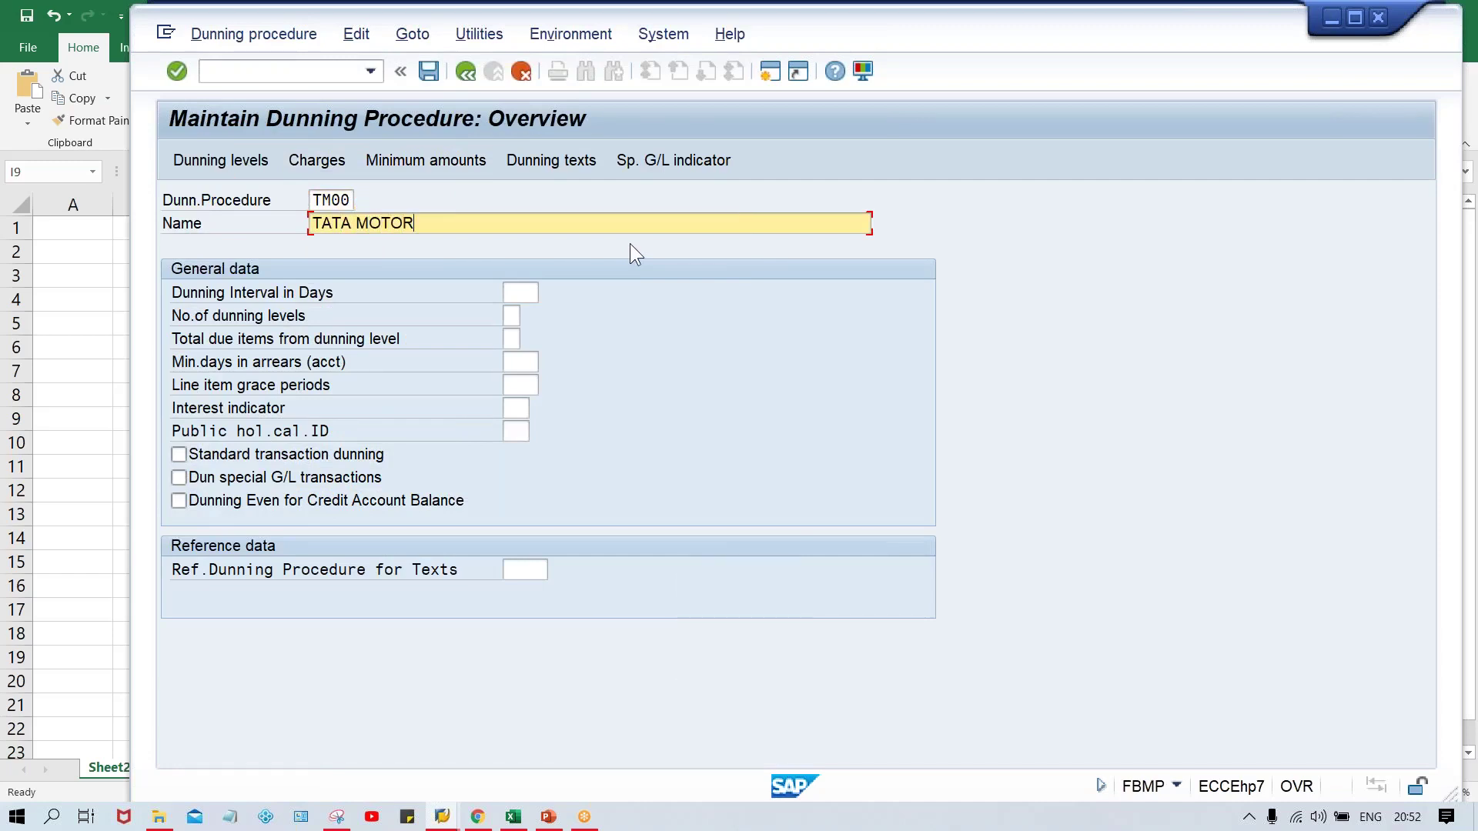
- Set the dunning interval to 10 days, the number of dunning levels to 3 and the line item grace periods to 5
left_click(516, 290)
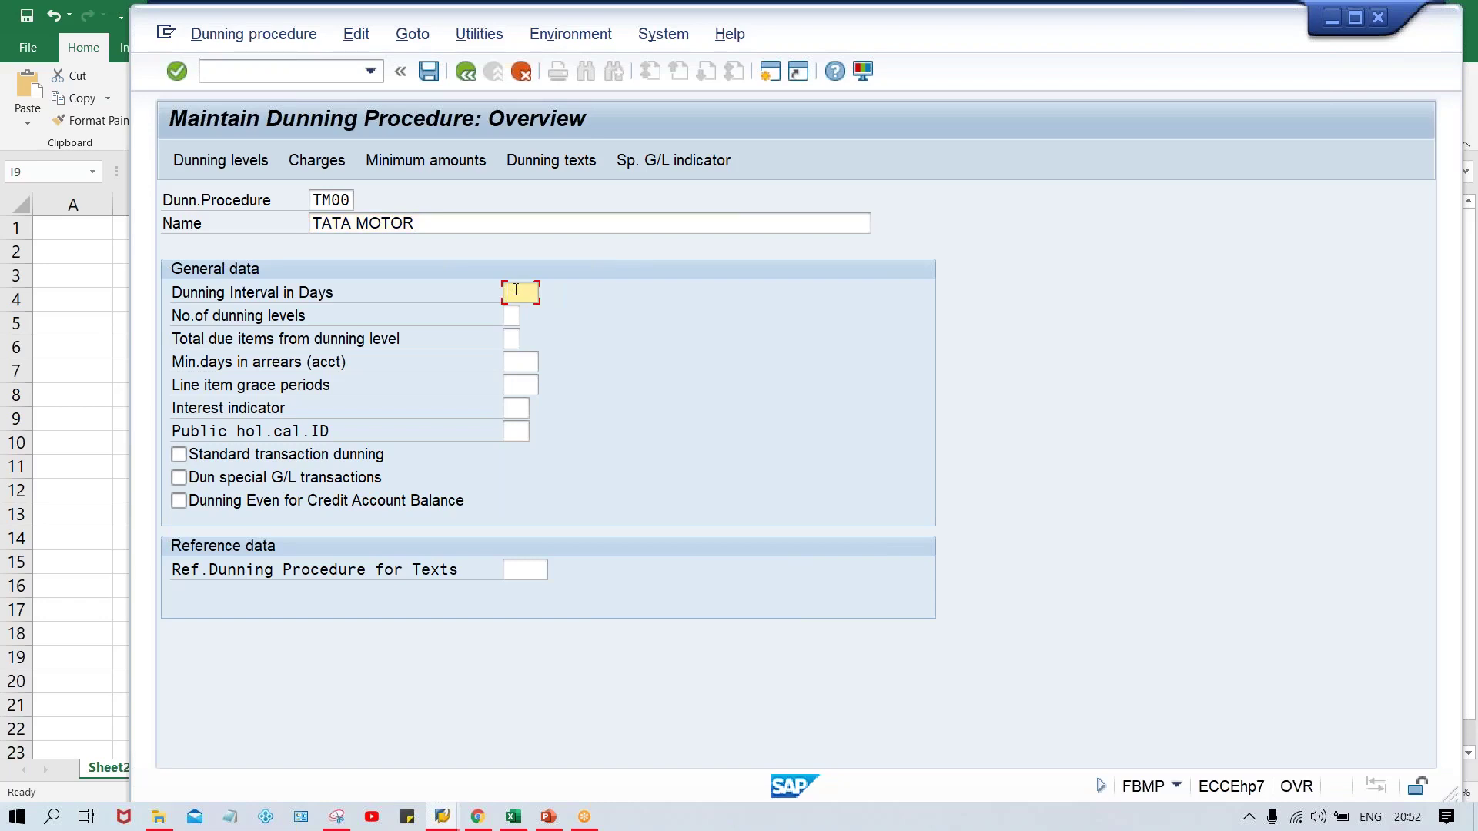
type("10")
key("Tab")
type("3")
key("Tab")
key("Tab")
key("Tab")
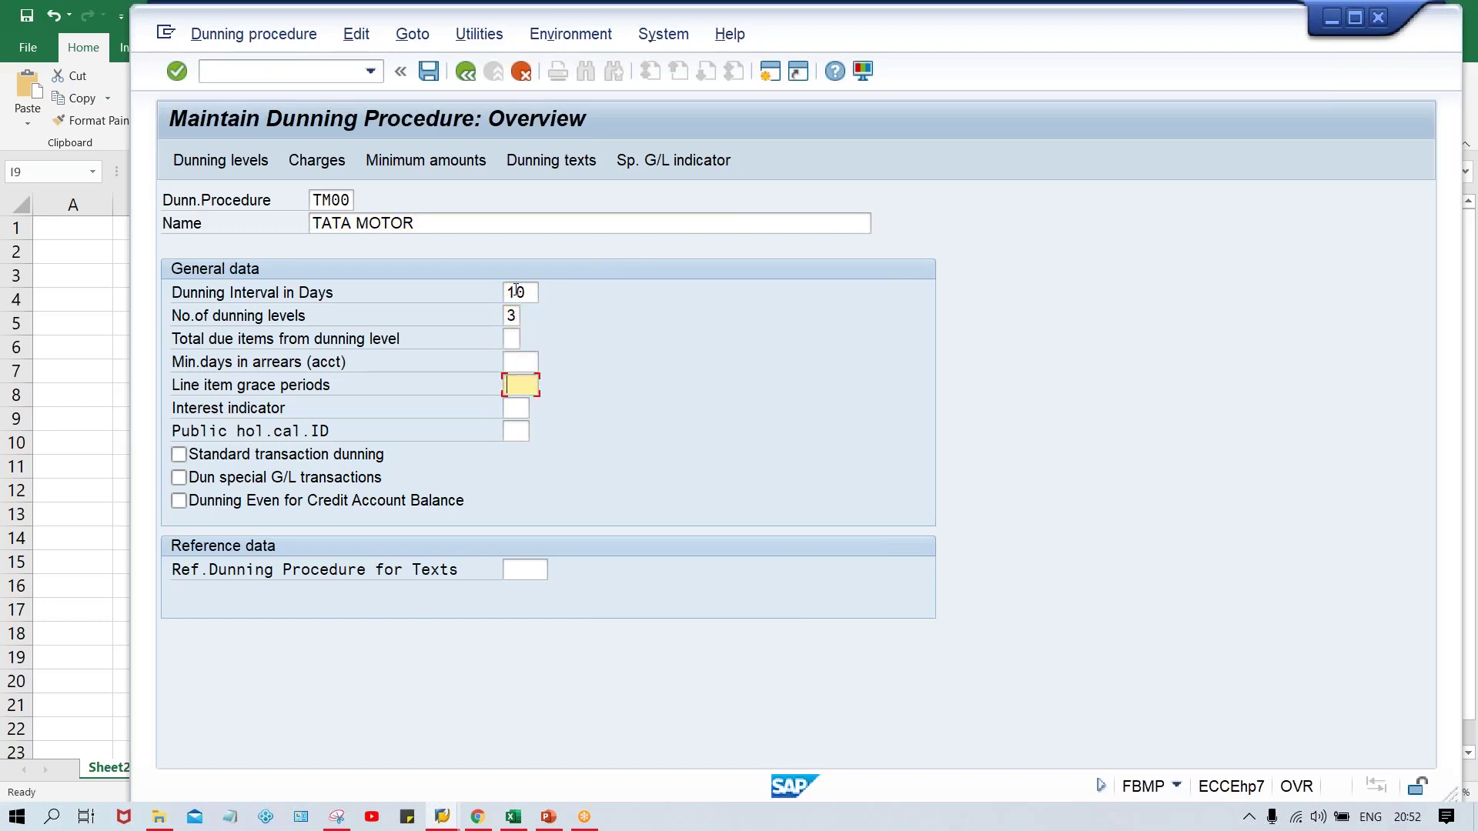
type("5")
key("Tab")
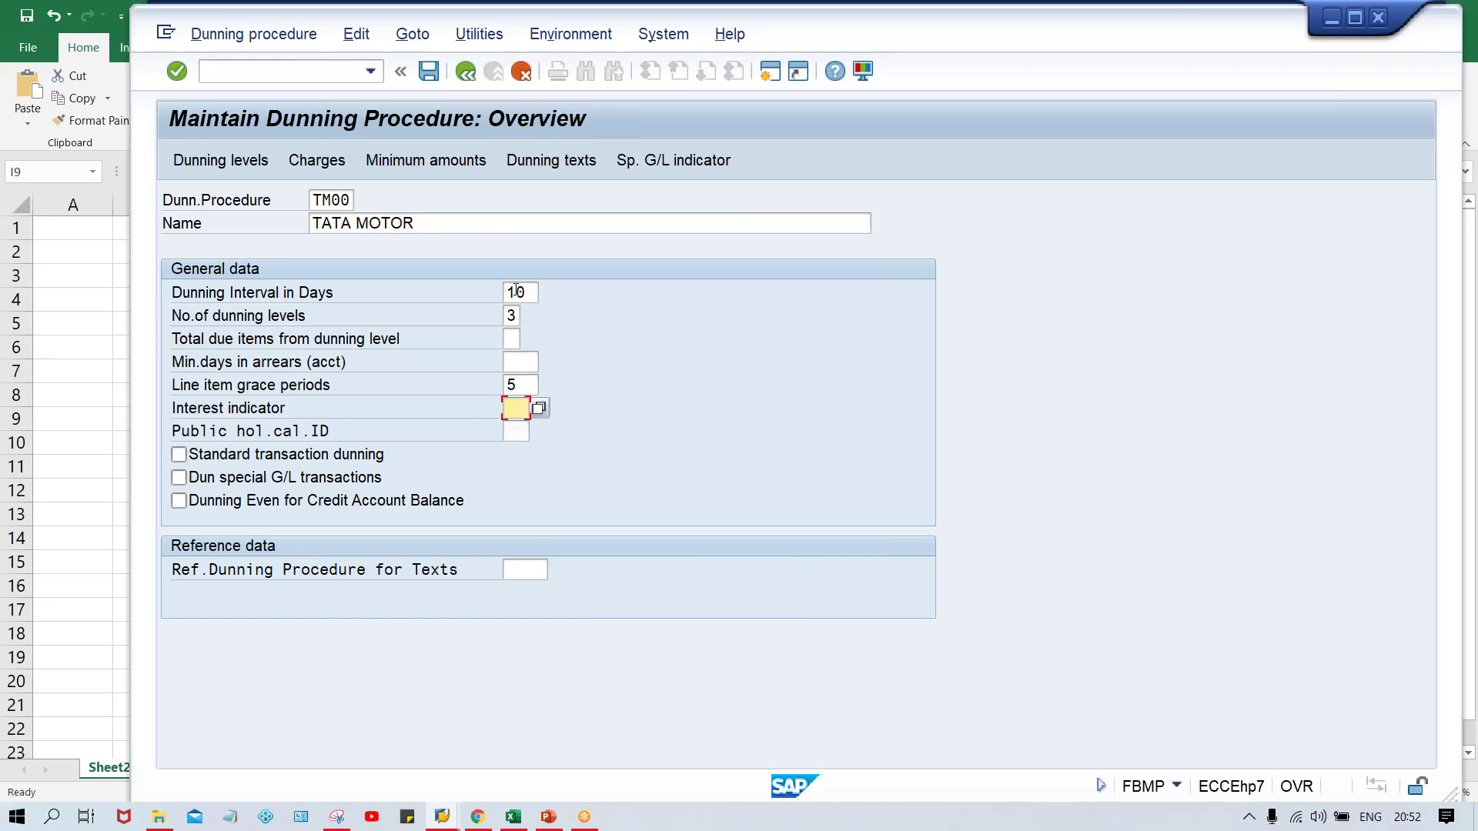
- Enable standard transaction dunning and enter TM00 as the reference dunning procedure for texts
left_click(357, 454)
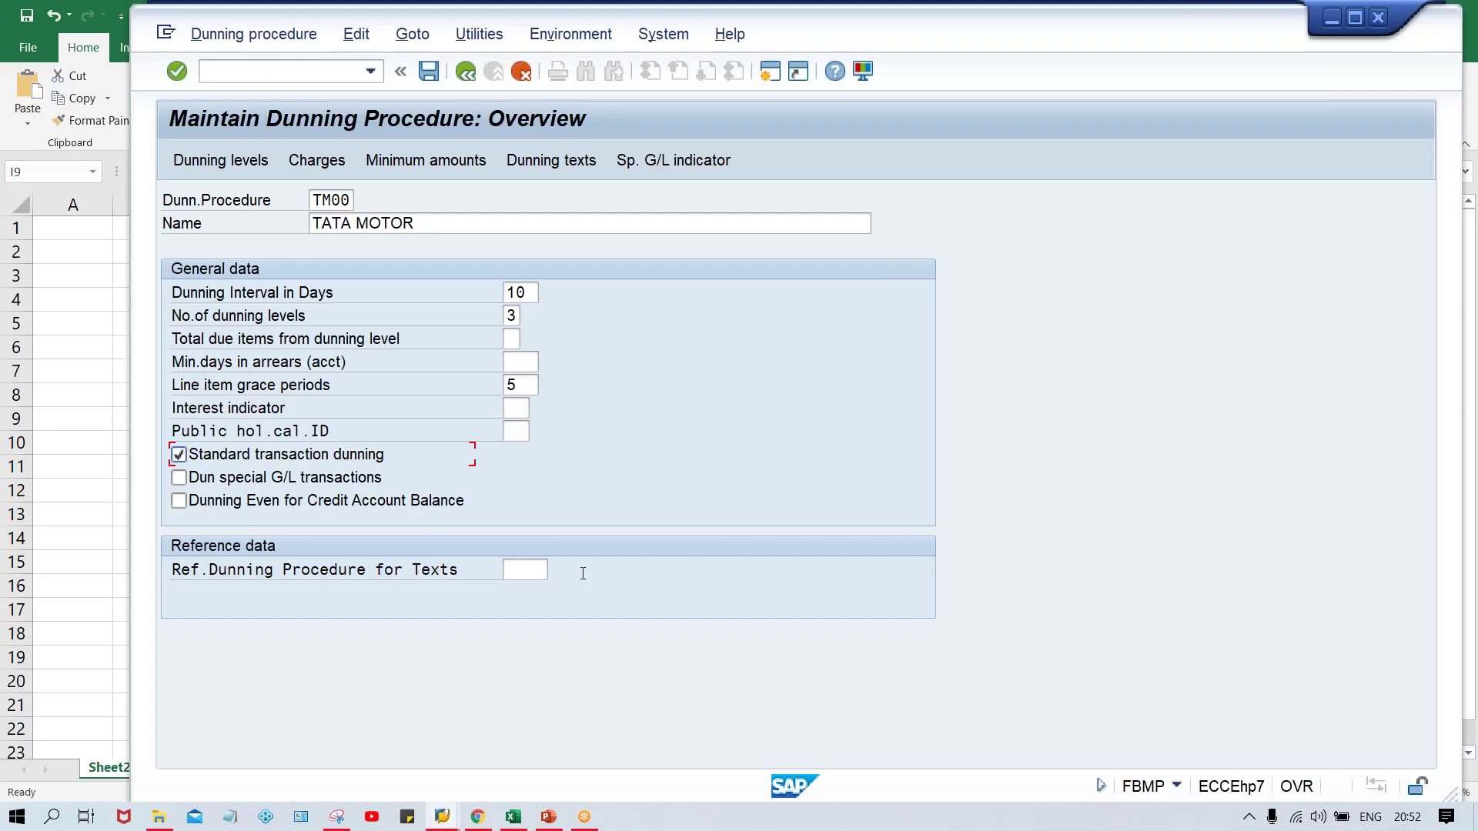
left_click(511, 570)
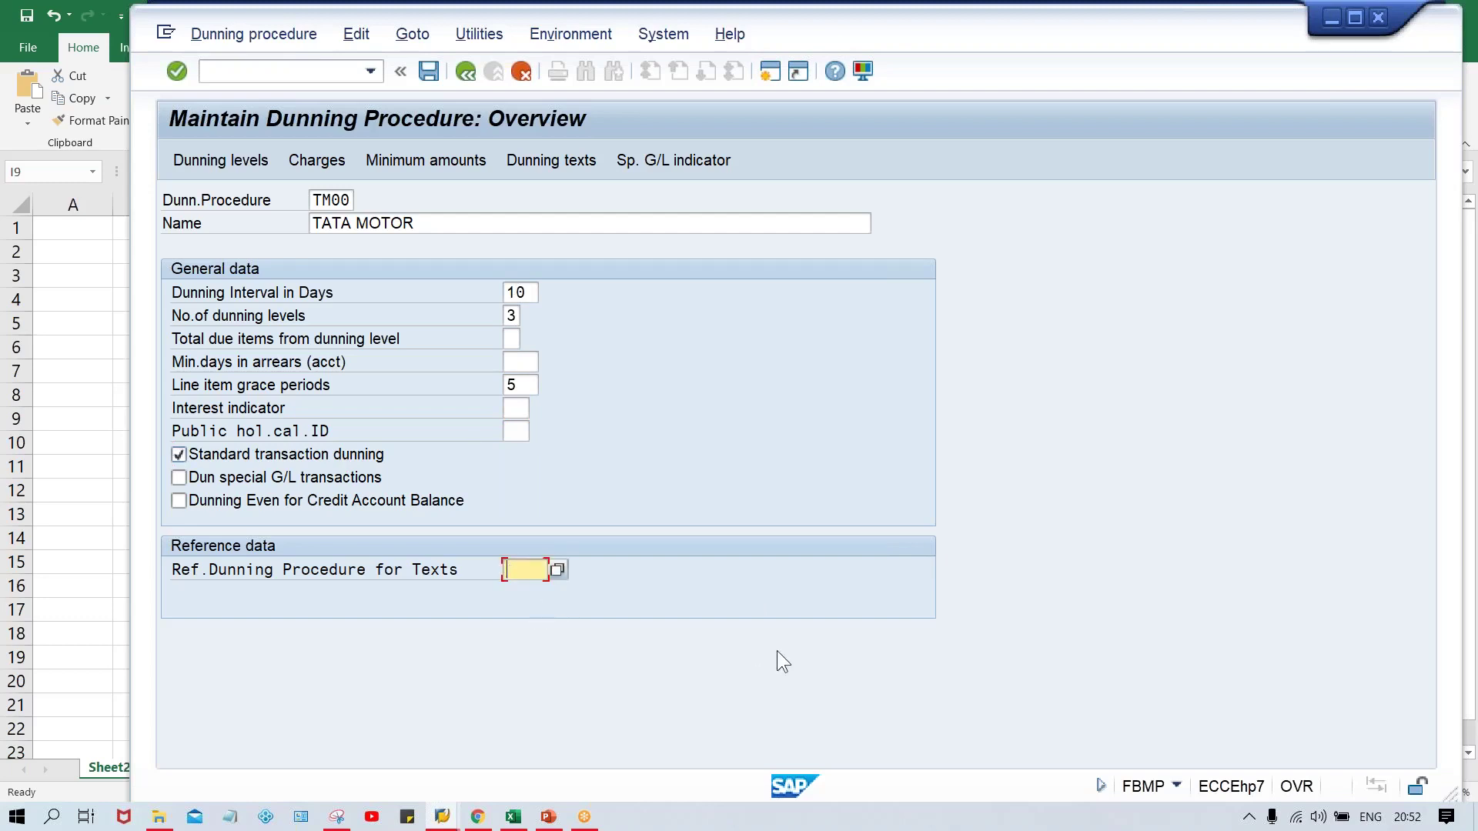
type("TM00")
key("Return")
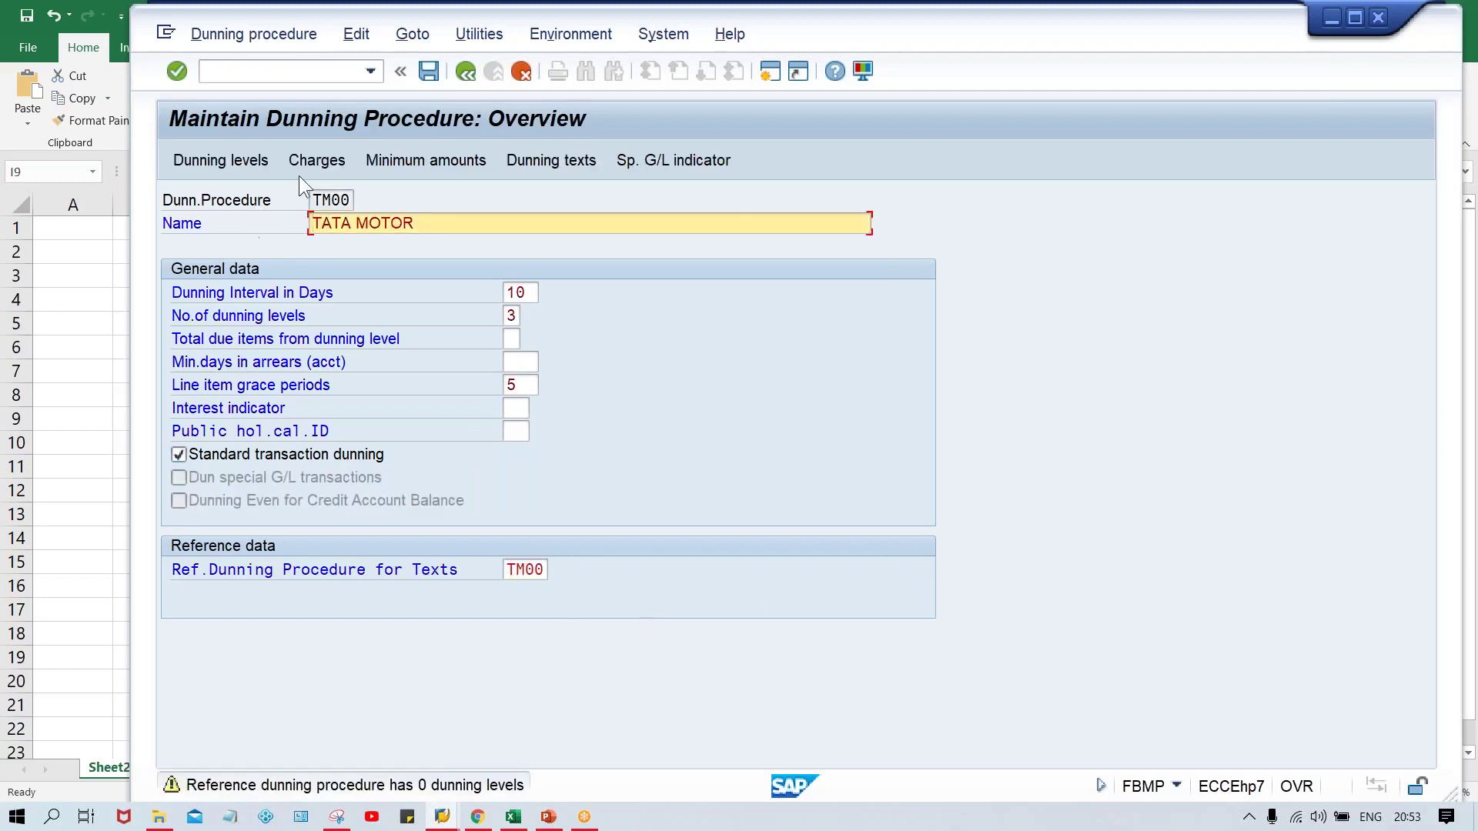
double_click(313, 193)
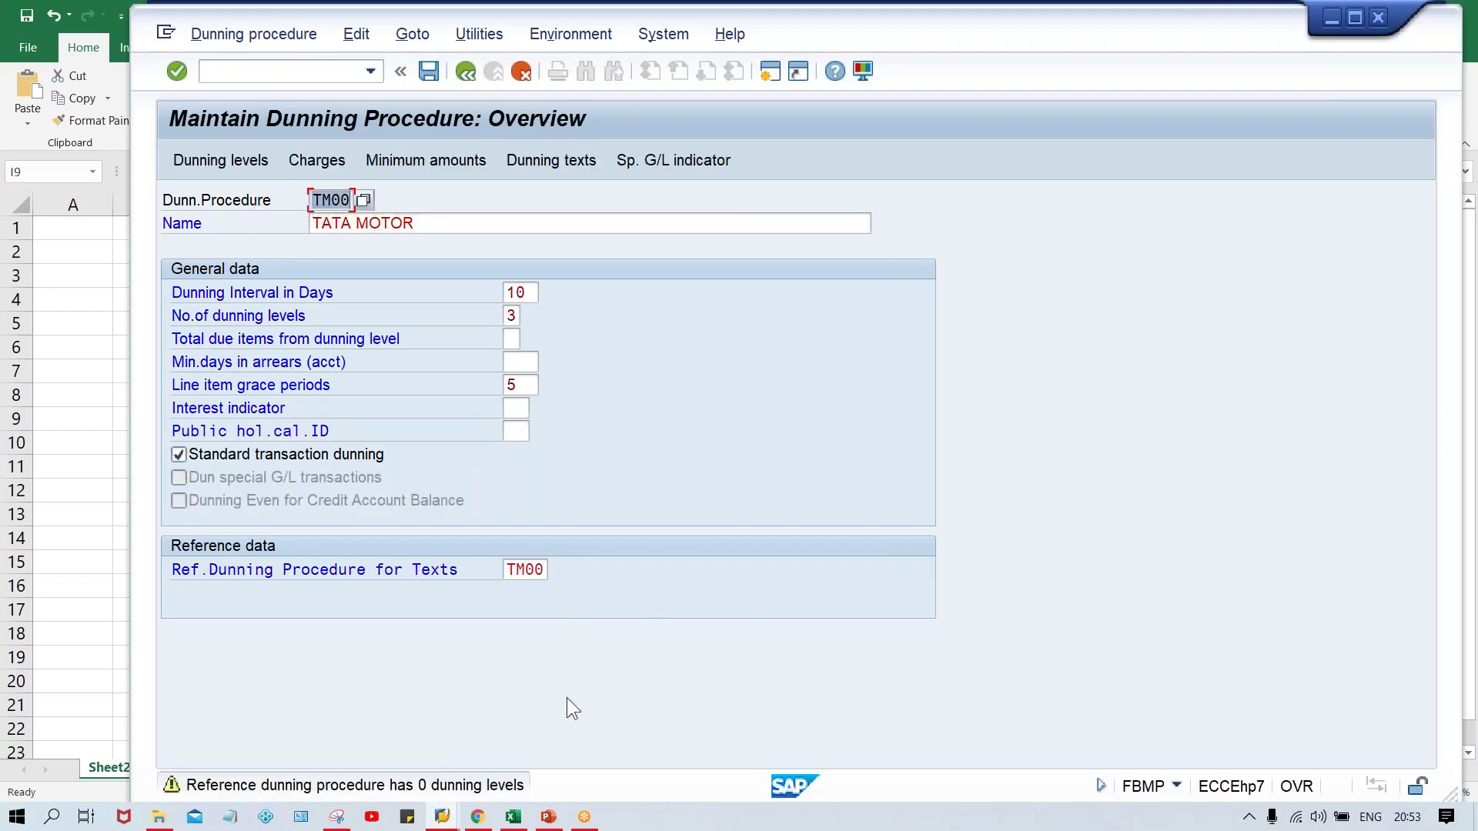
double_click(527, 570)
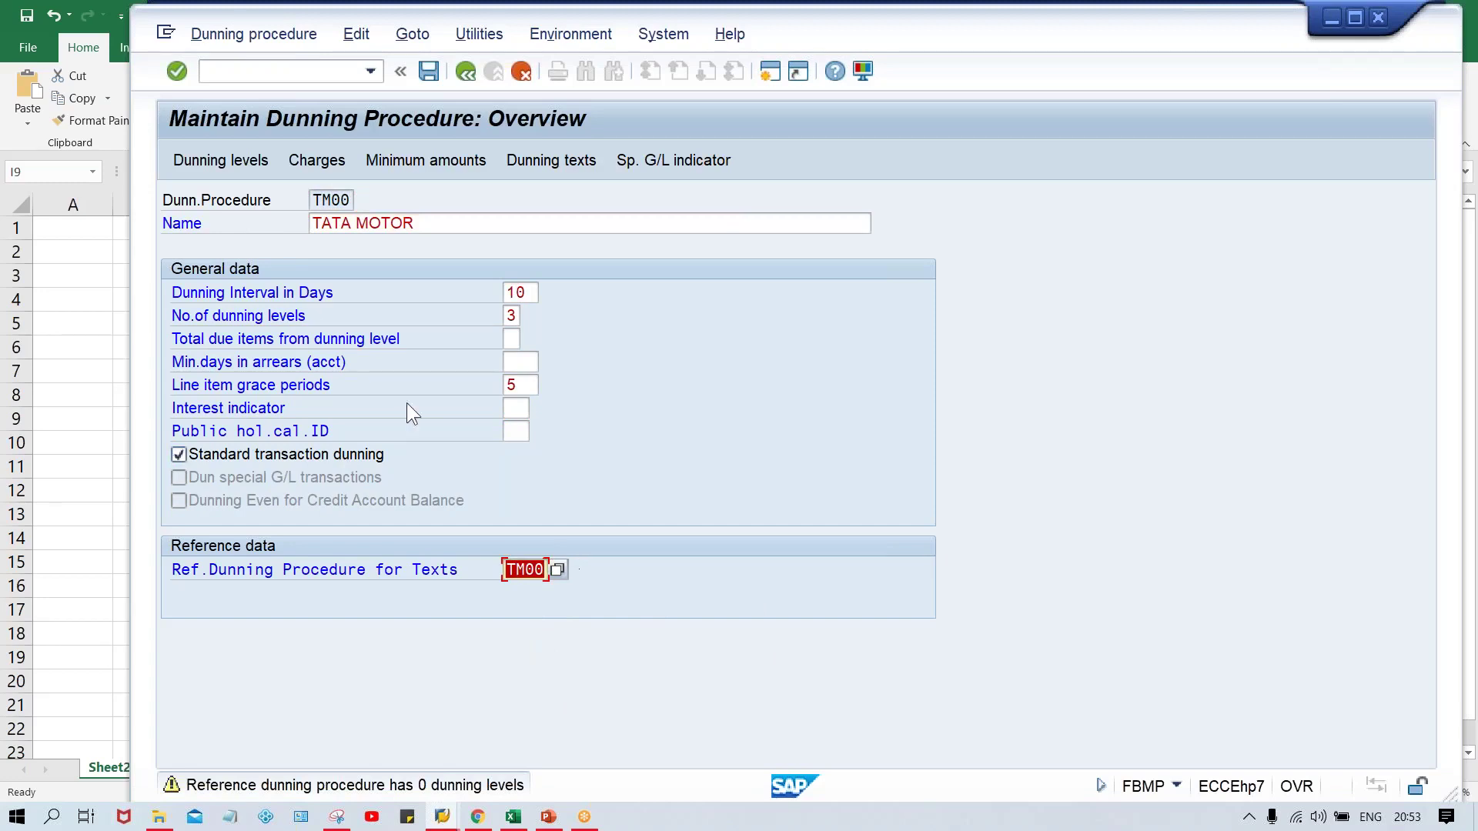
- Open the dunning levels of the procedure and review the days in arrears for levels 1 to 3
left_click(228, 162)
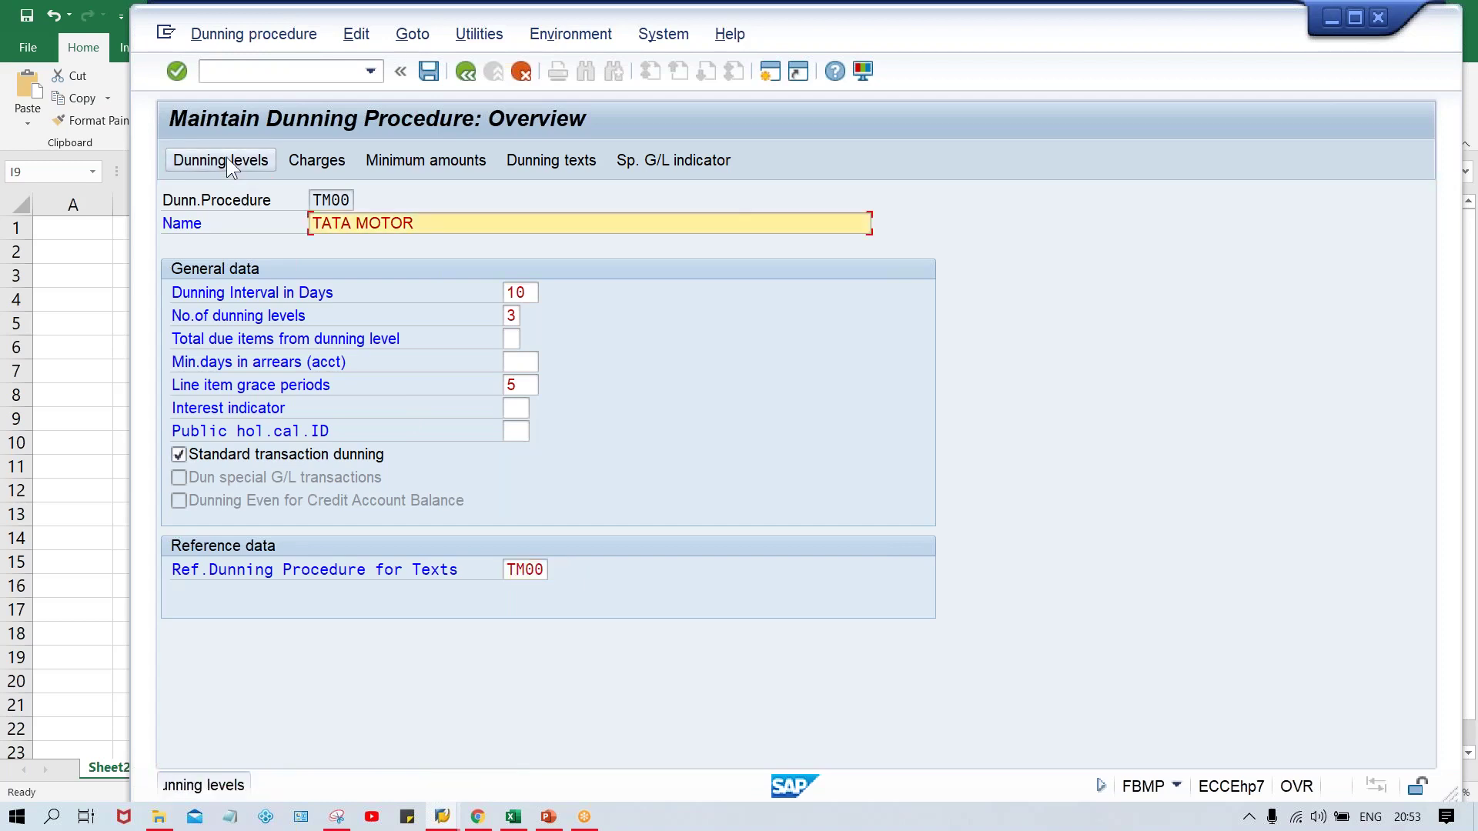
left_click(226, 158)
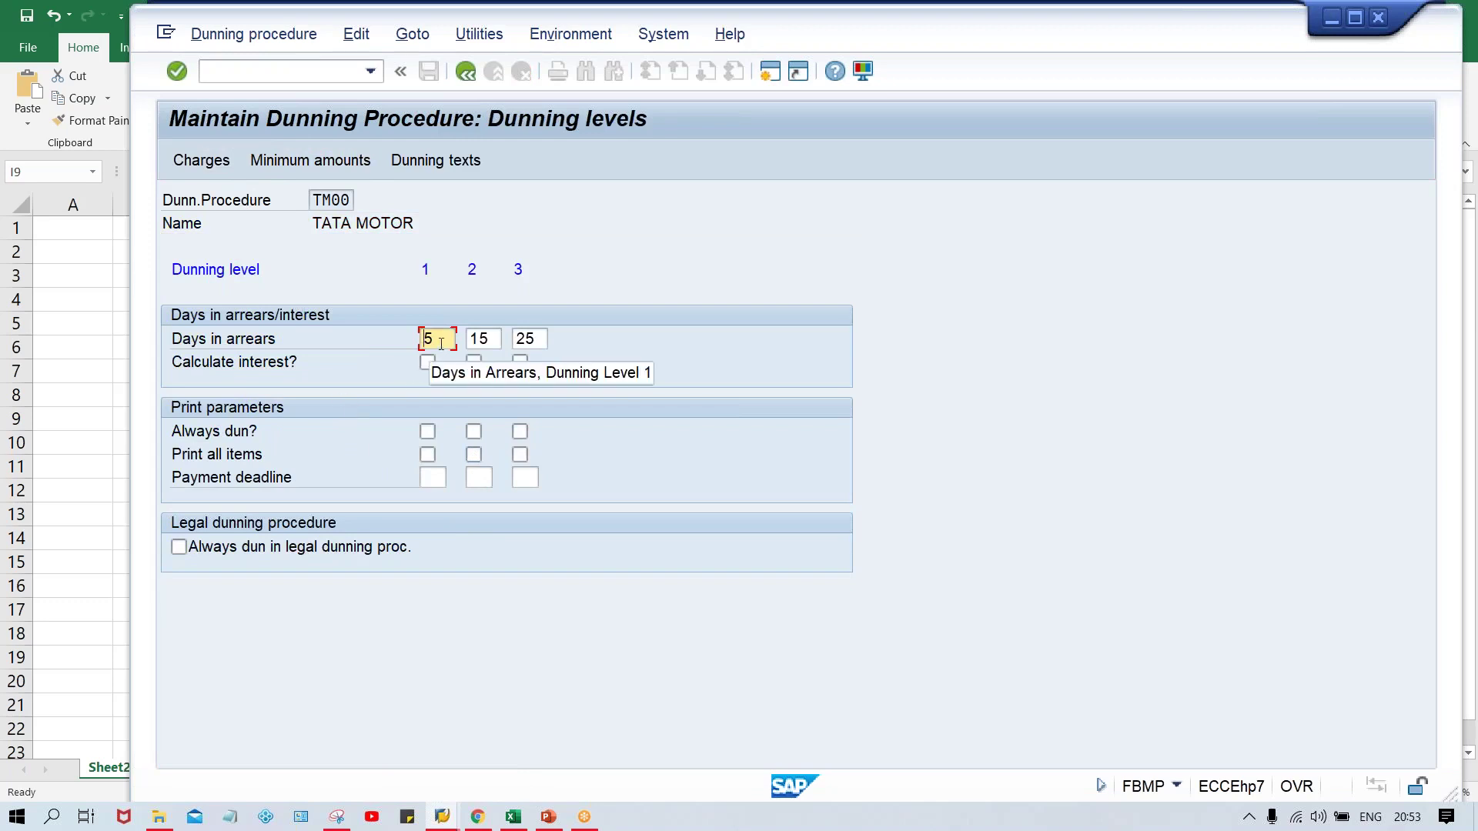
left_click(491, 338)
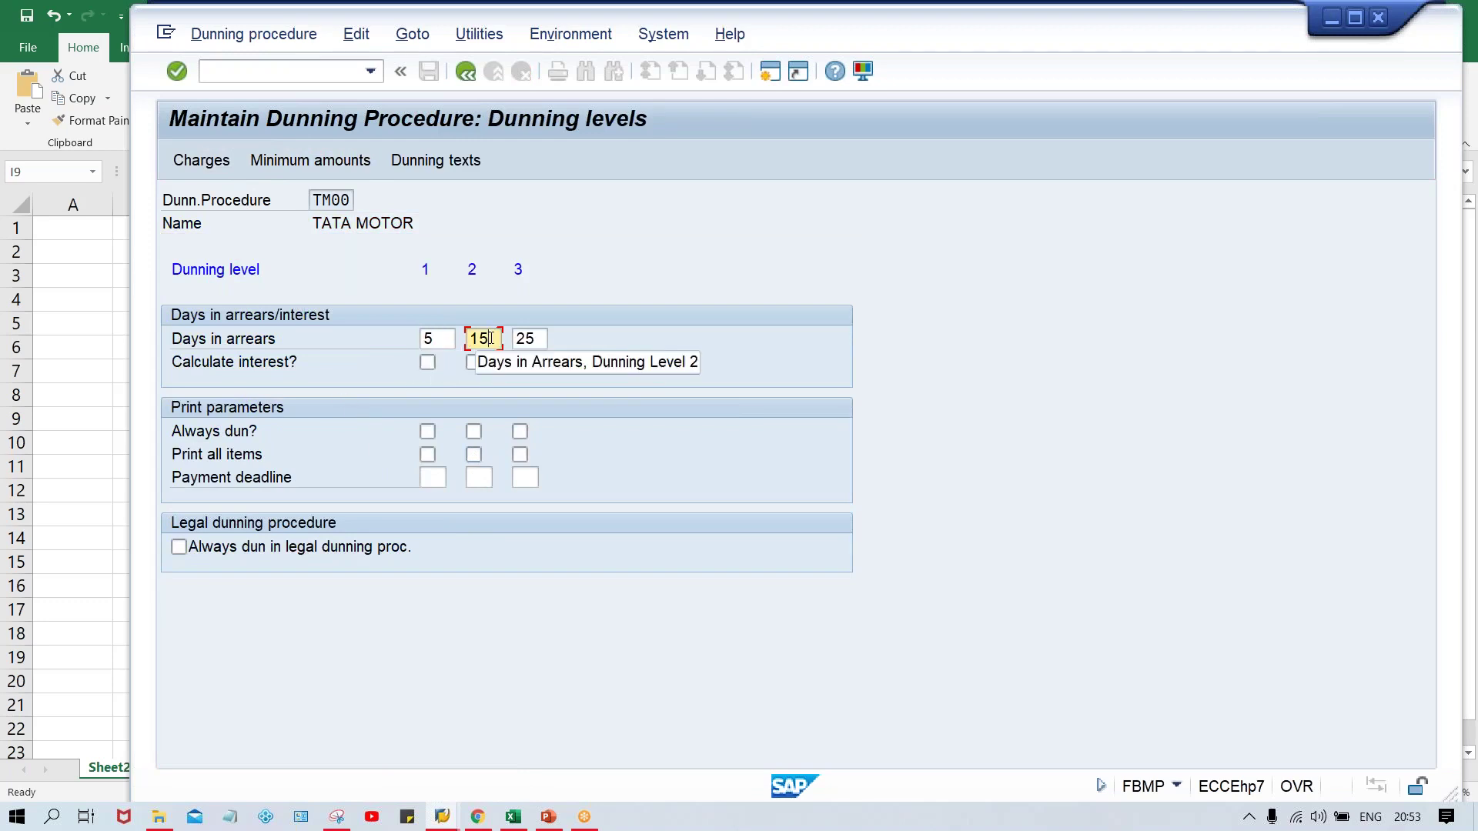
left_click(539, 337)
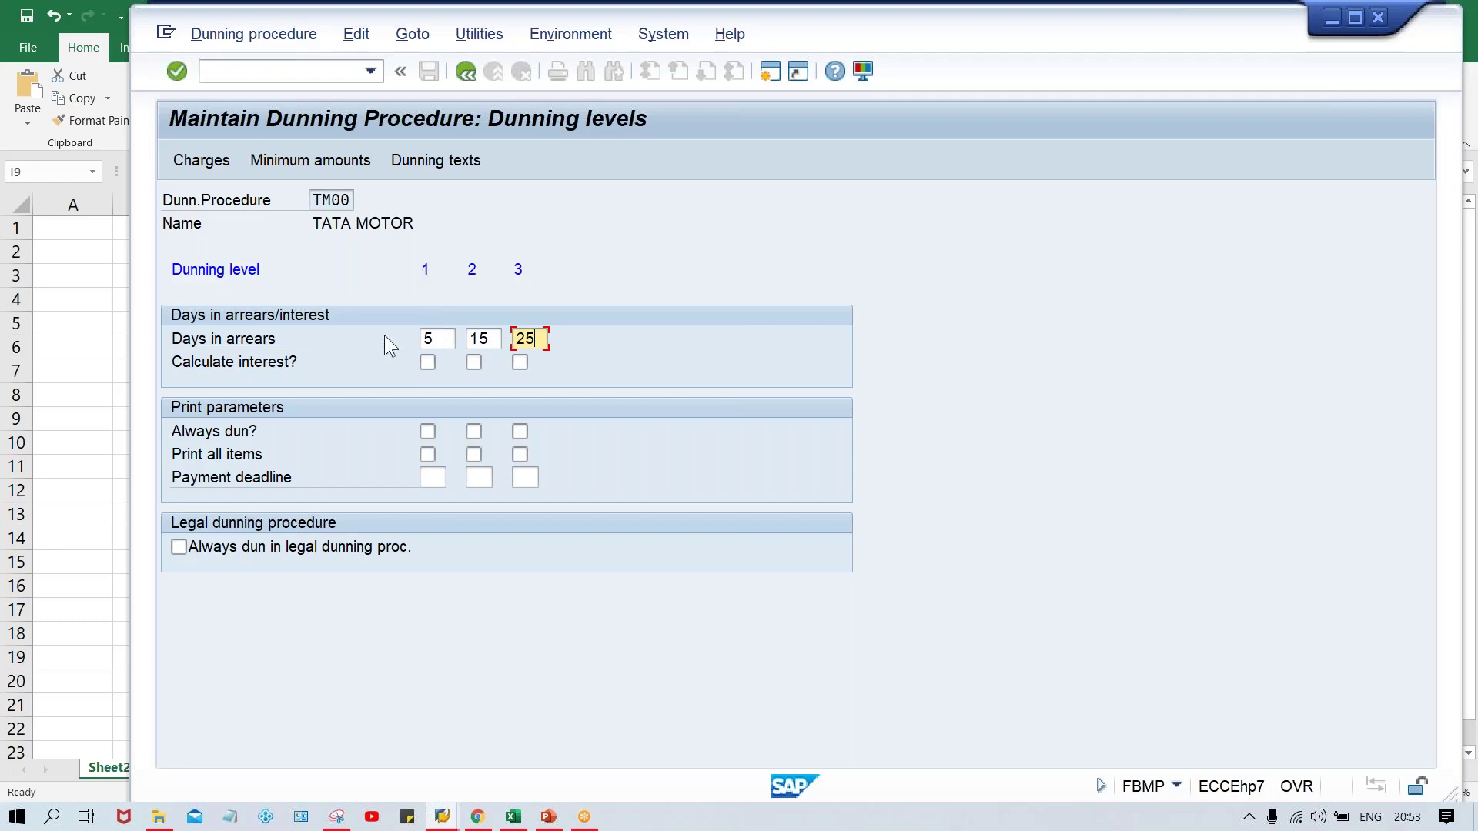
left_click(444, 341)
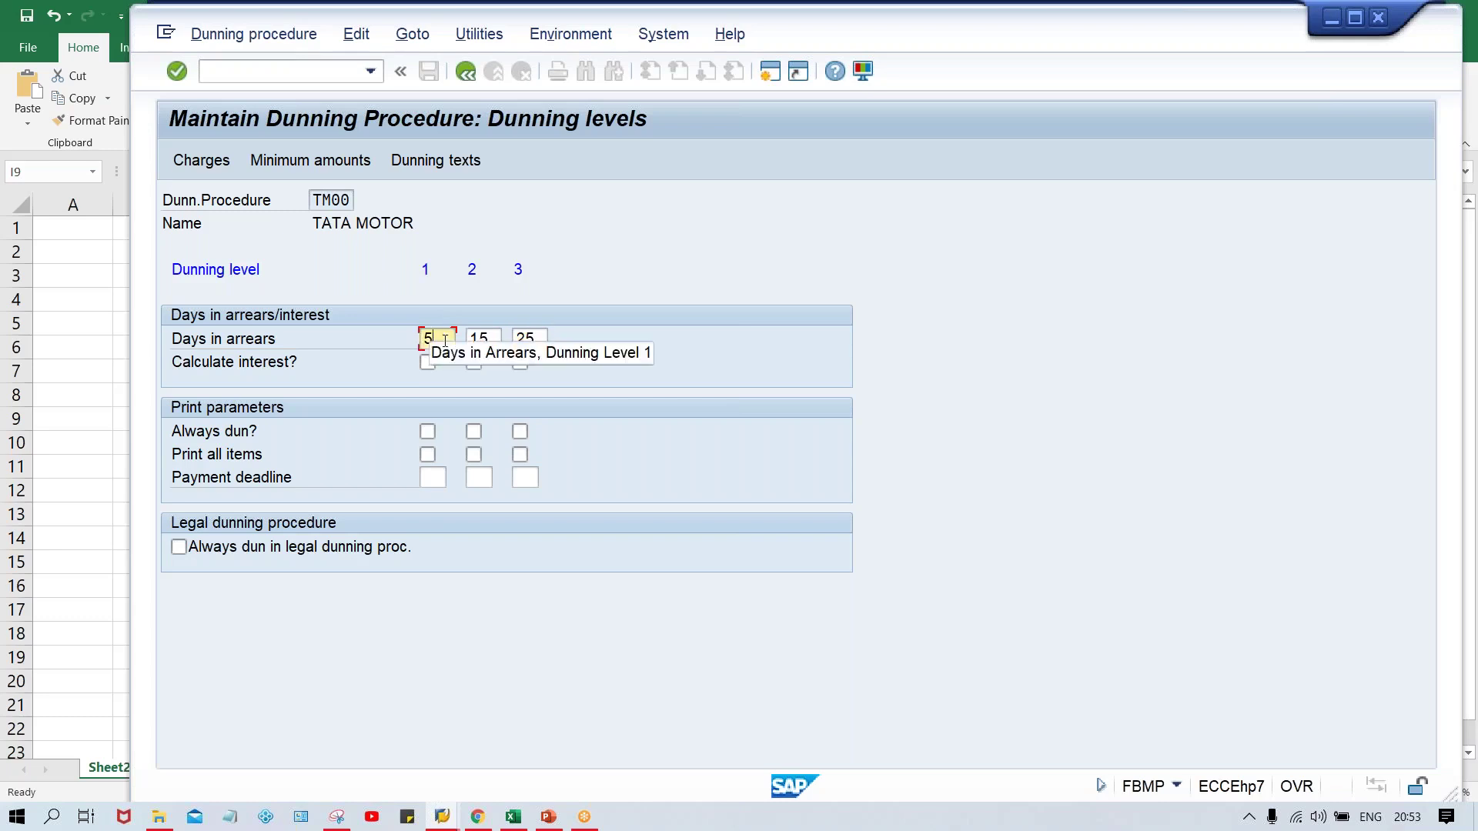
left_click(499, 339)
left_click(544, 339)
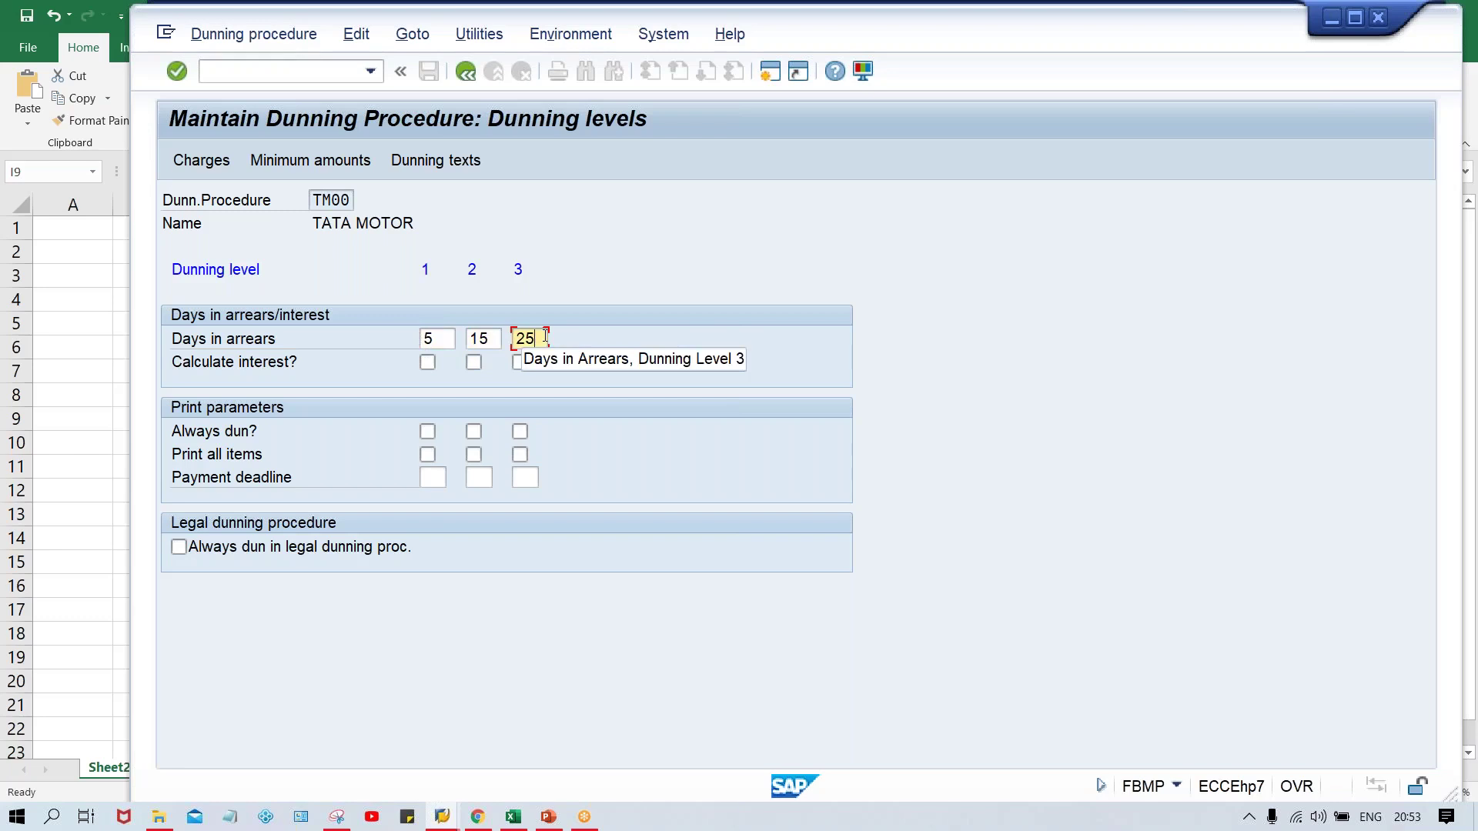
- Switch to the Excel workbook and enter 0+5 in cell K6 and 5 in K7 for the first level's days in arrears
left_click(512, 818)
left_click(690, 583)
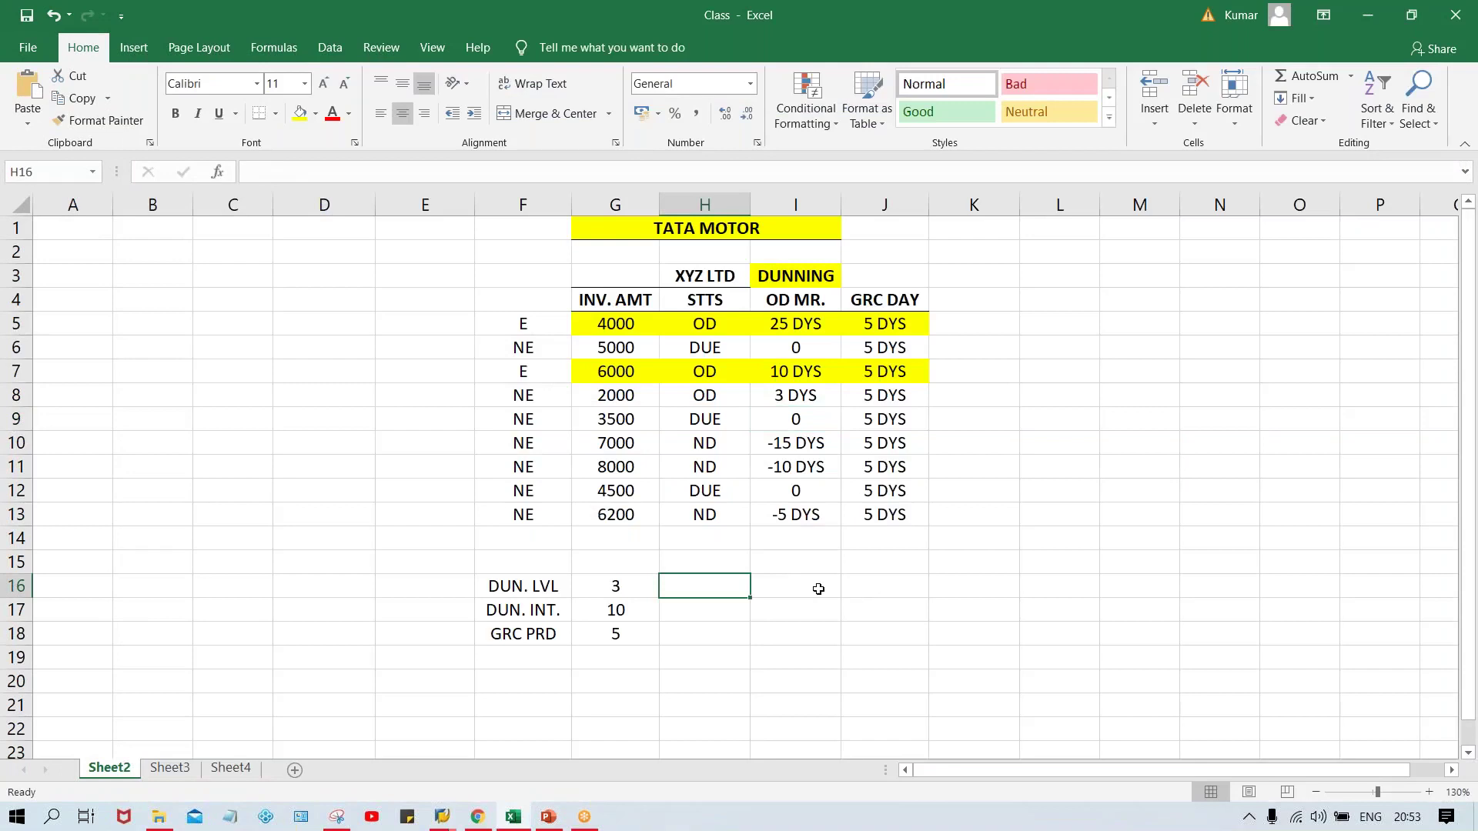
left_click(799, 347)
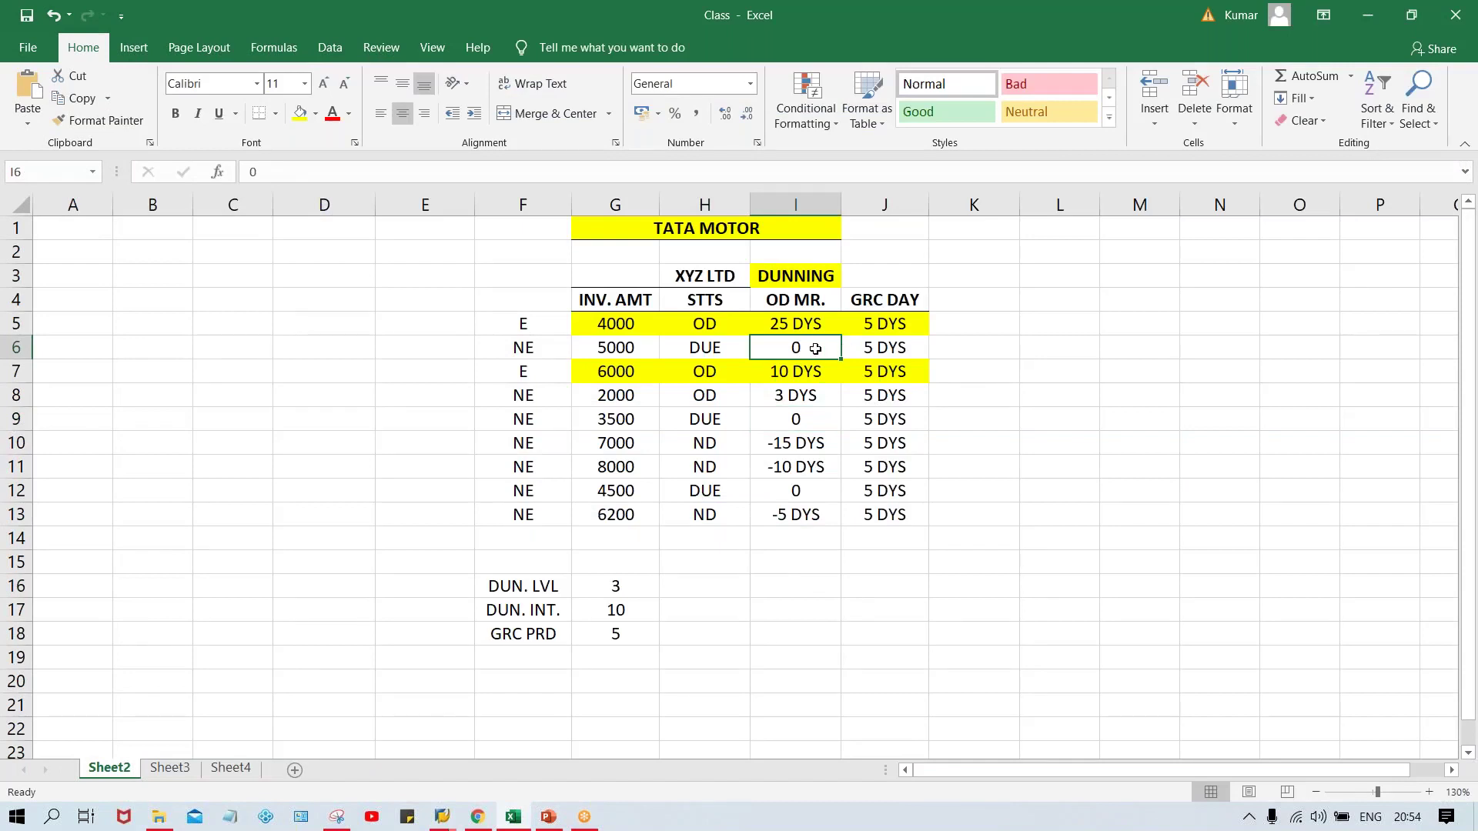
left_click(996, 354)
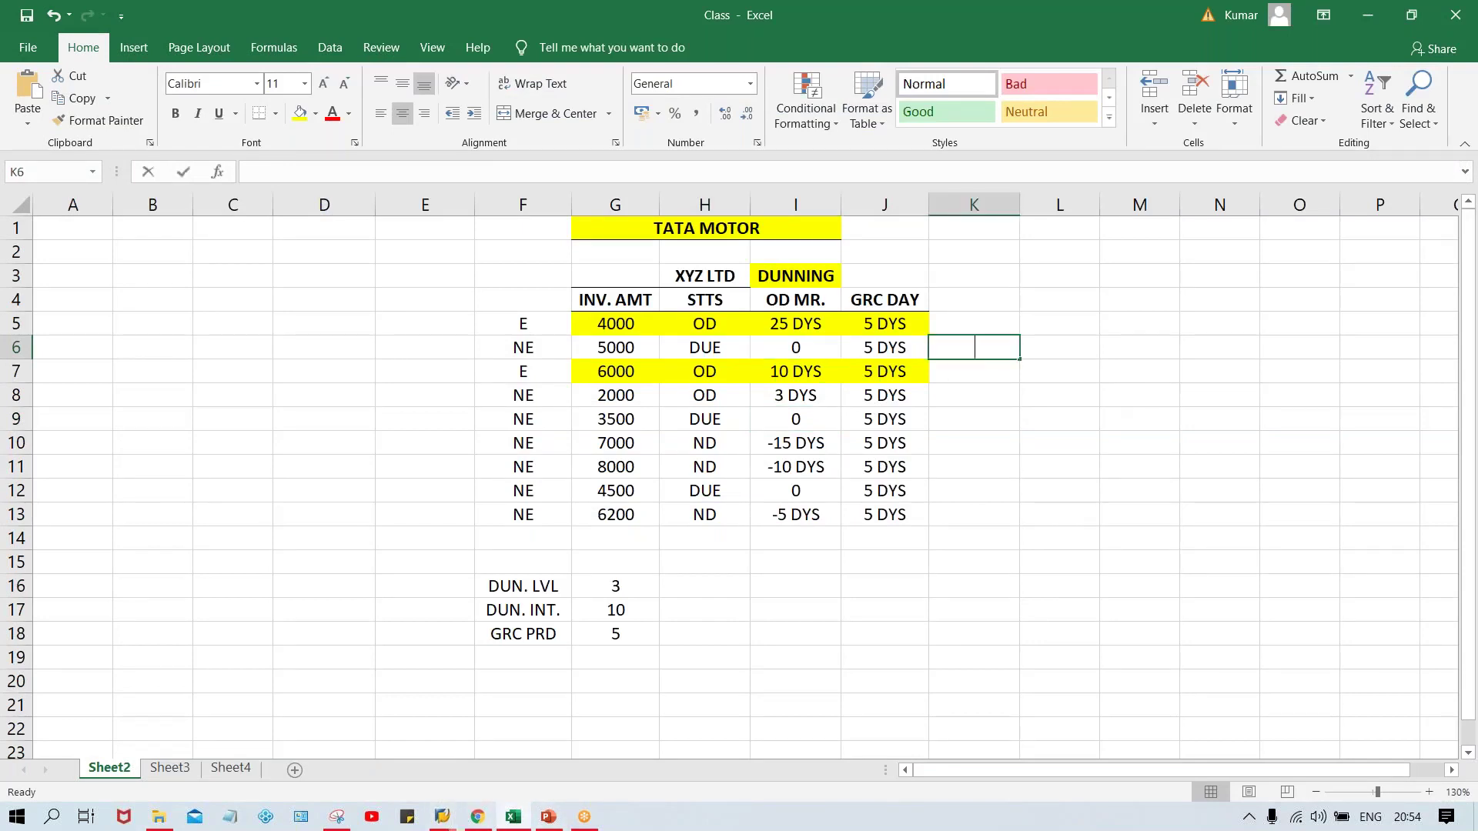
type("0+")
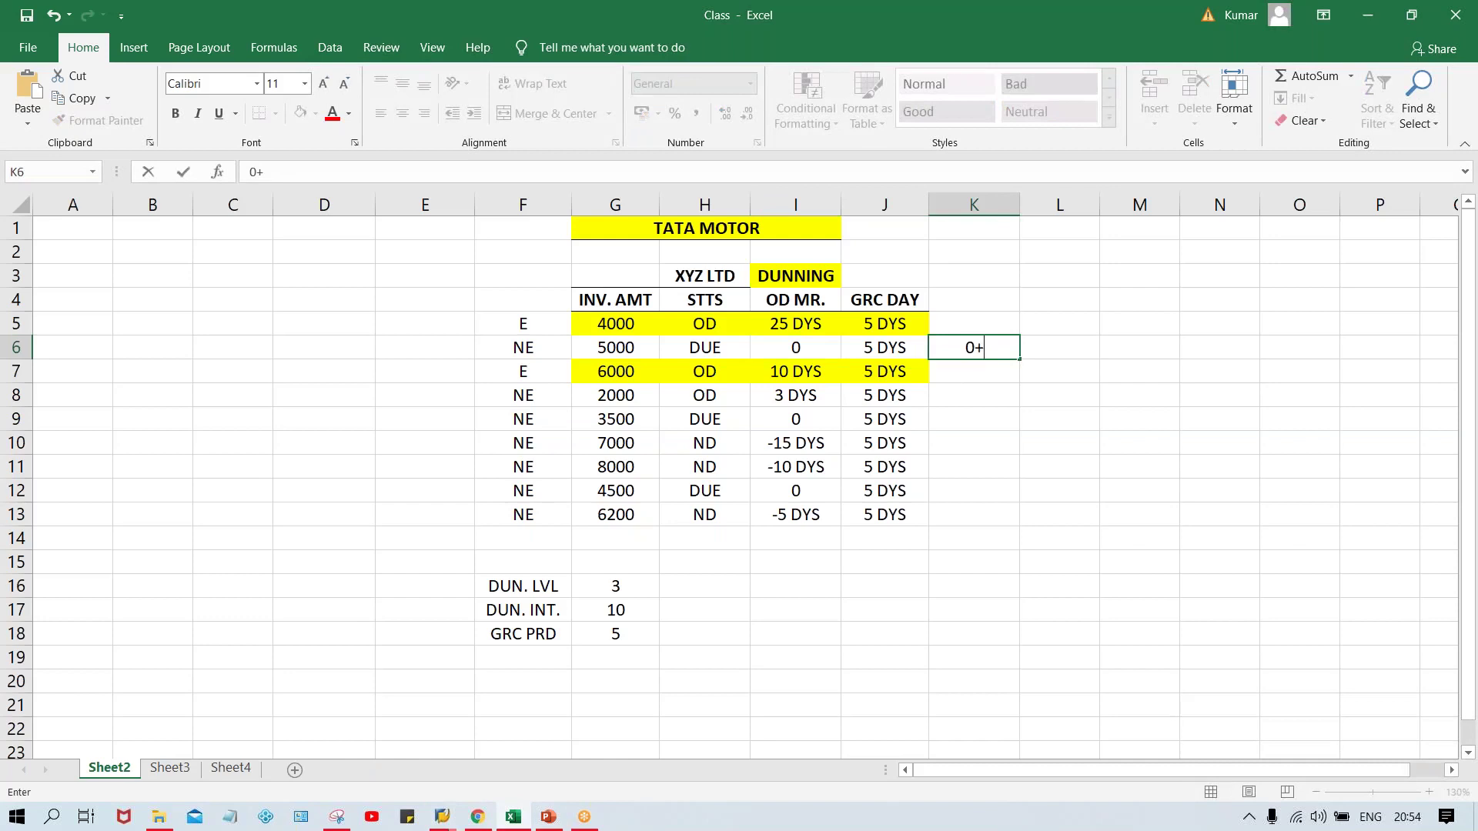
type("5")
left_click(1062, 347)
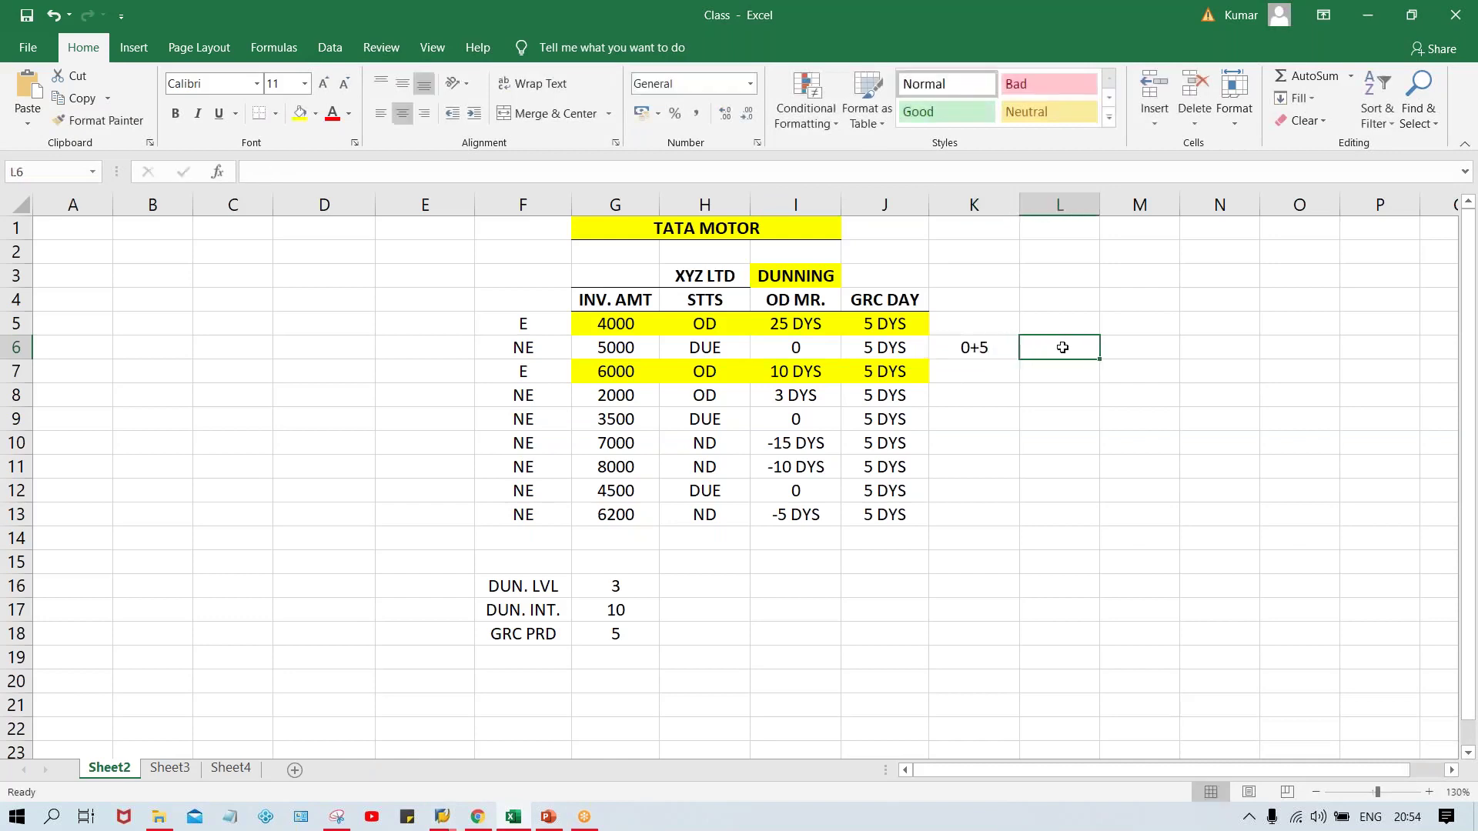
left_click(998, 349)
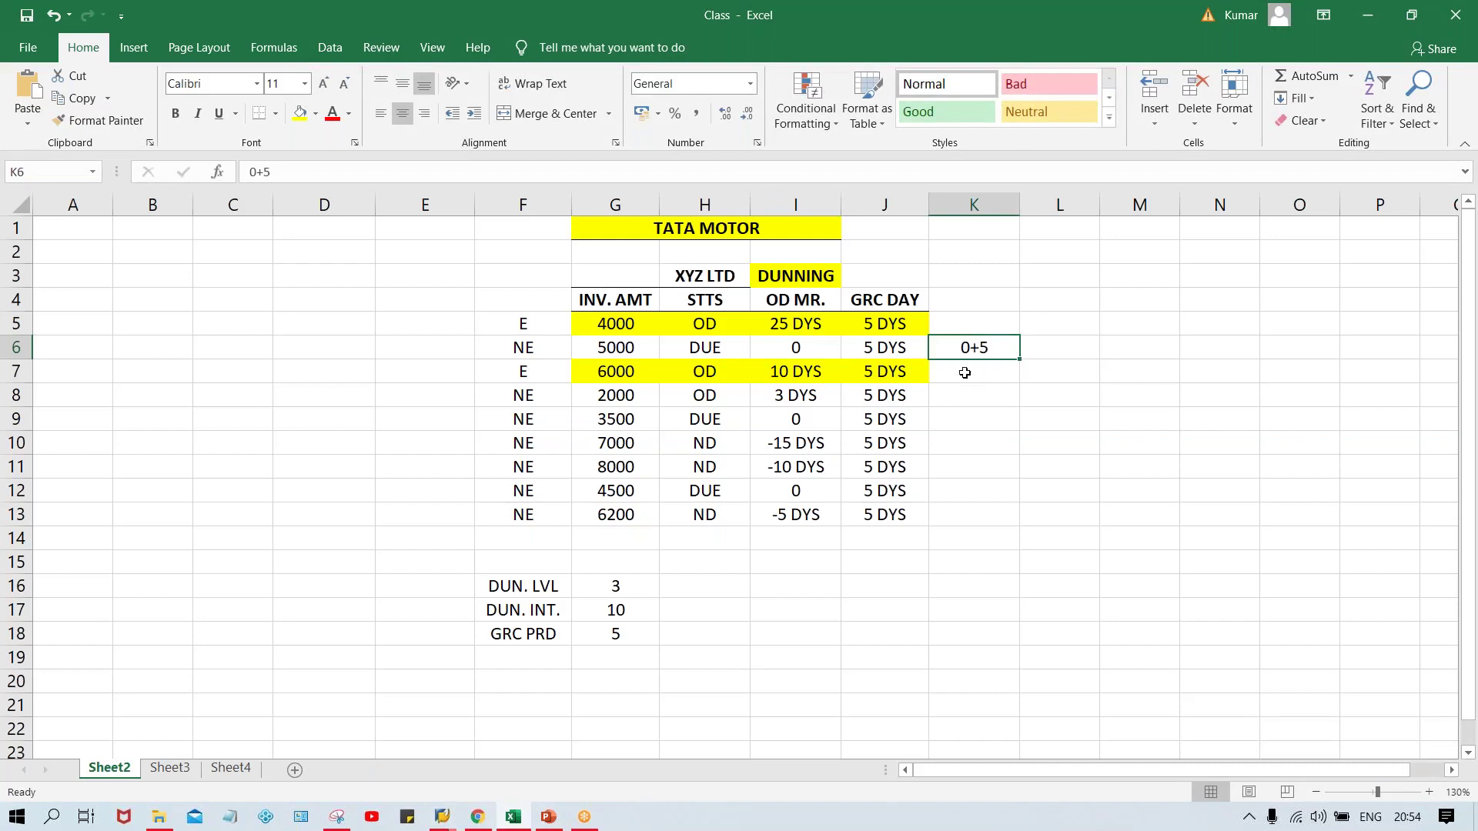
left_click(964, 373)
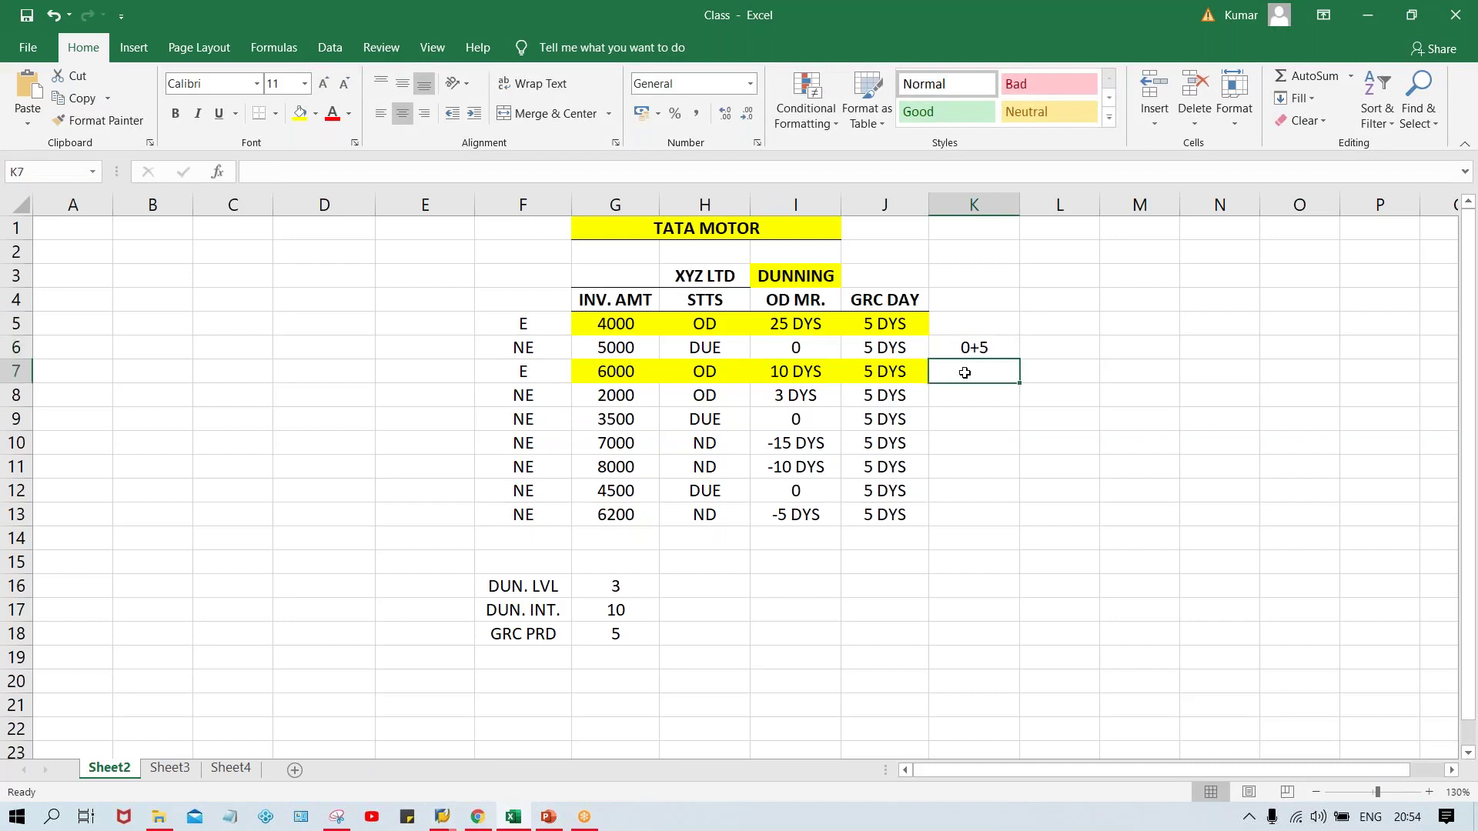
type("5")
key("Return")
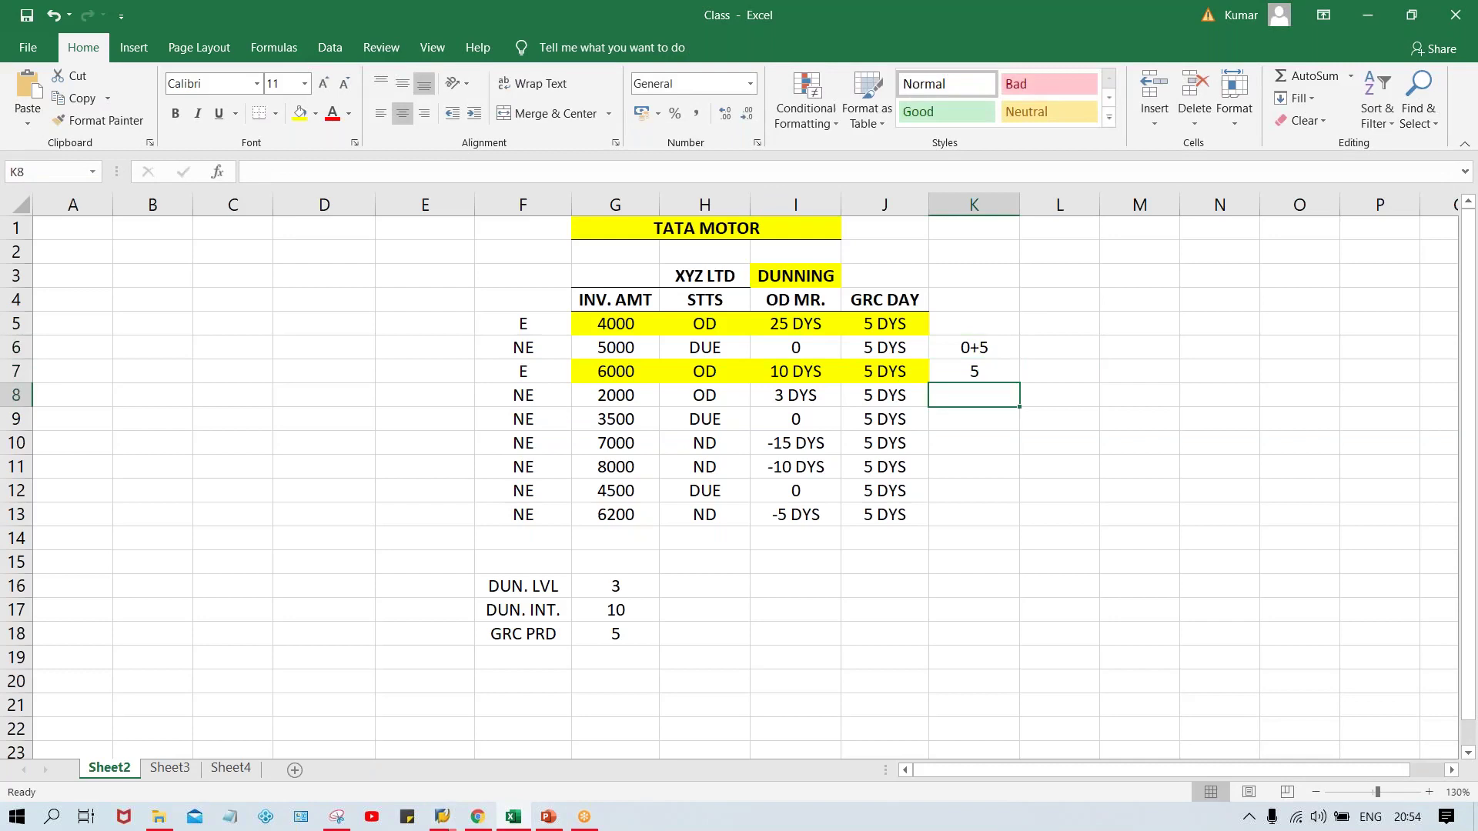
- Enter the second dunning level's days in arrears as 5+10 in cell L6 and 15 in L7
left_click(1041, 354)
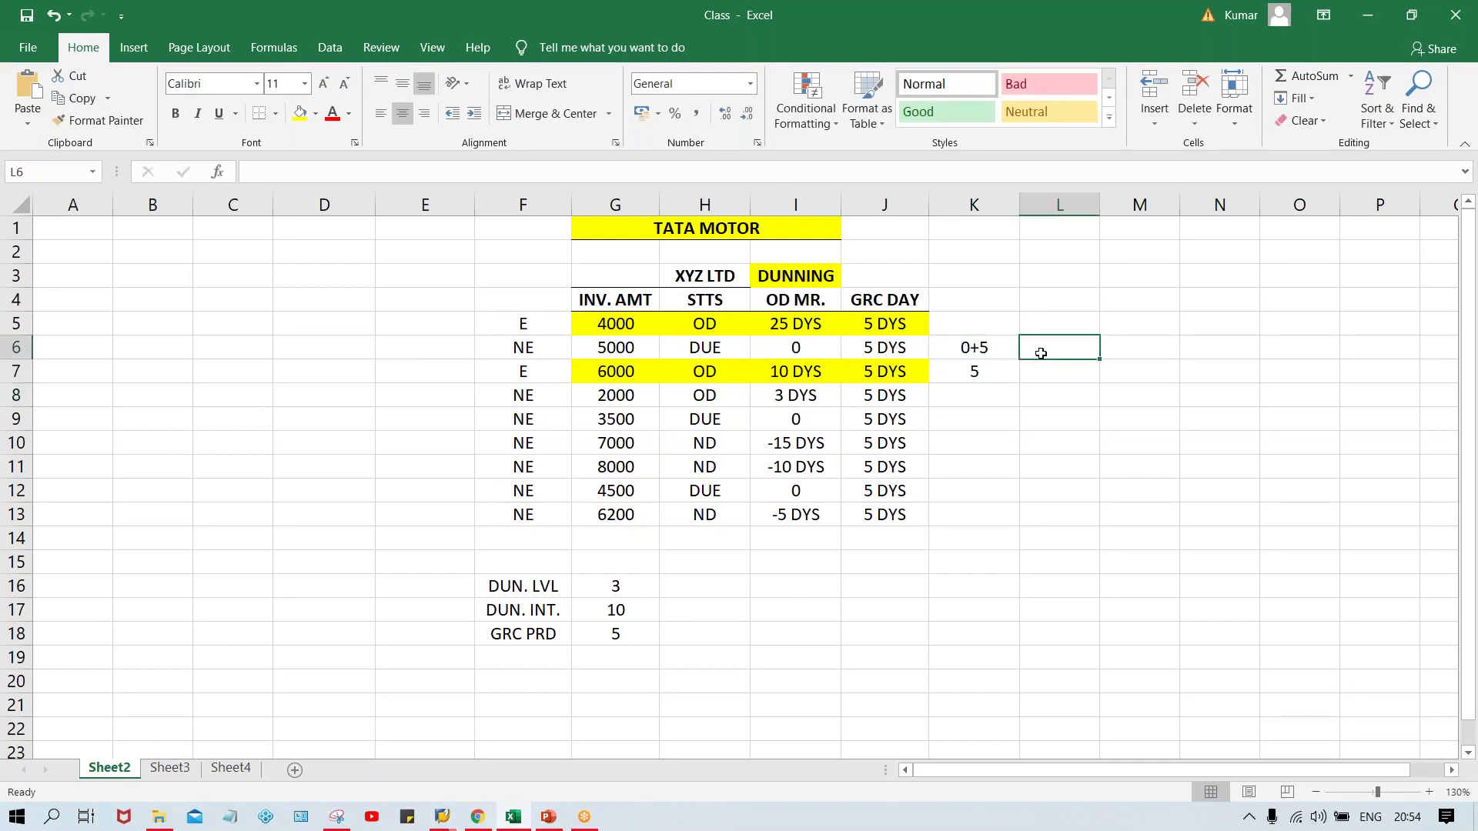
type("5")
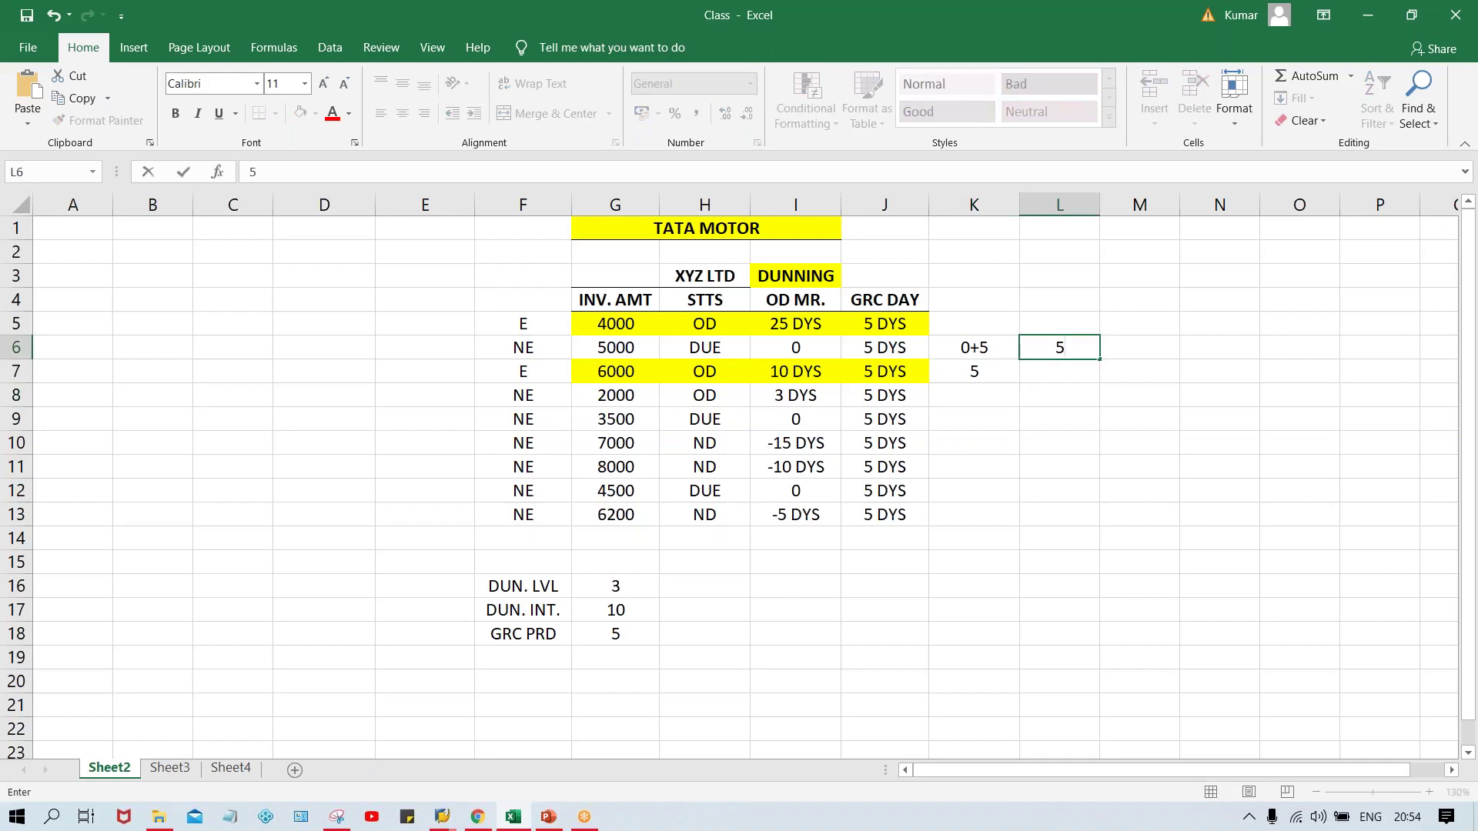
type("+10")
key("ctrl+Return")
left_click(1037, 366)
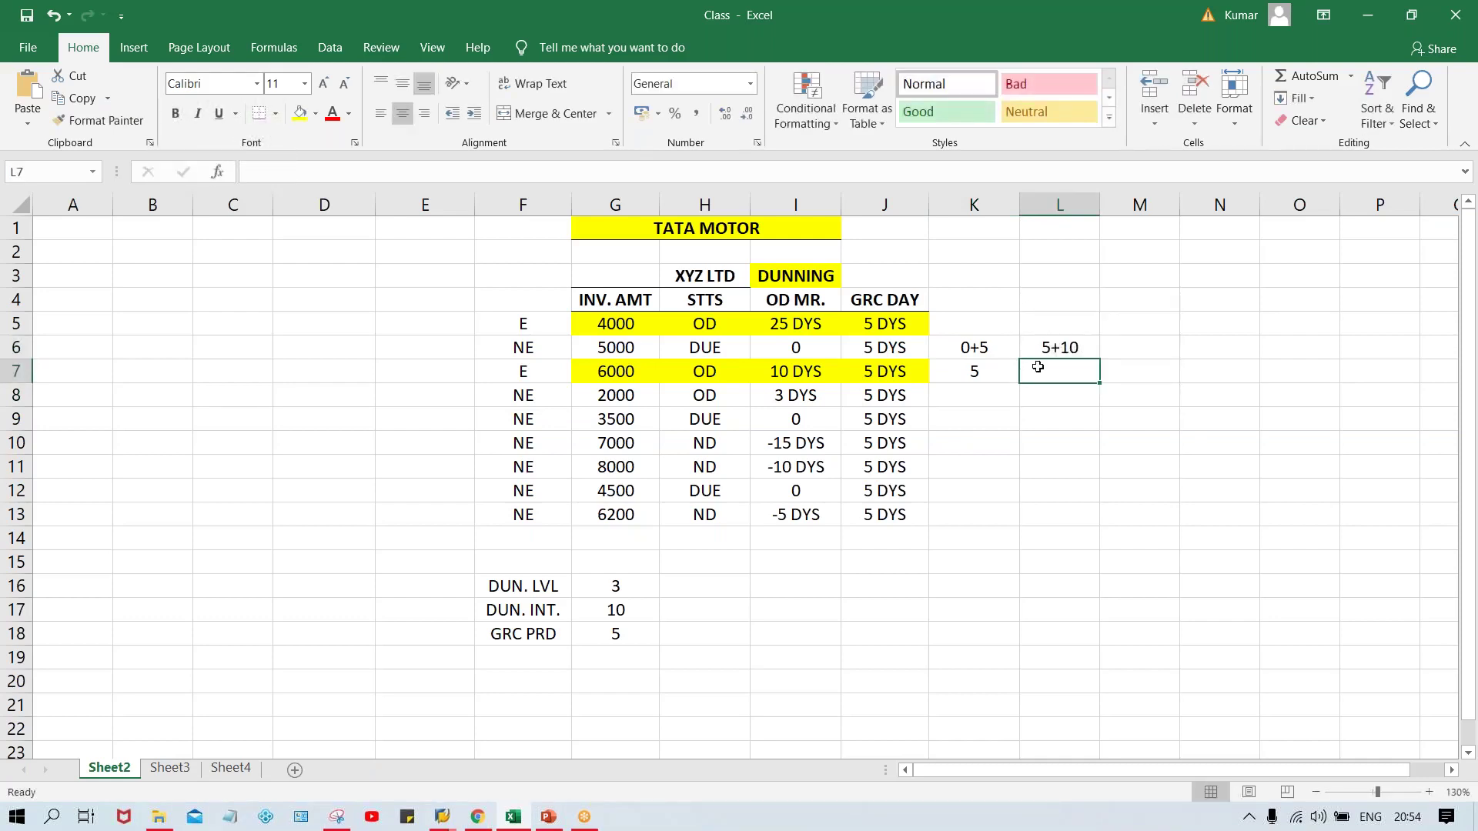
type("15")
key("ctrl+Return")
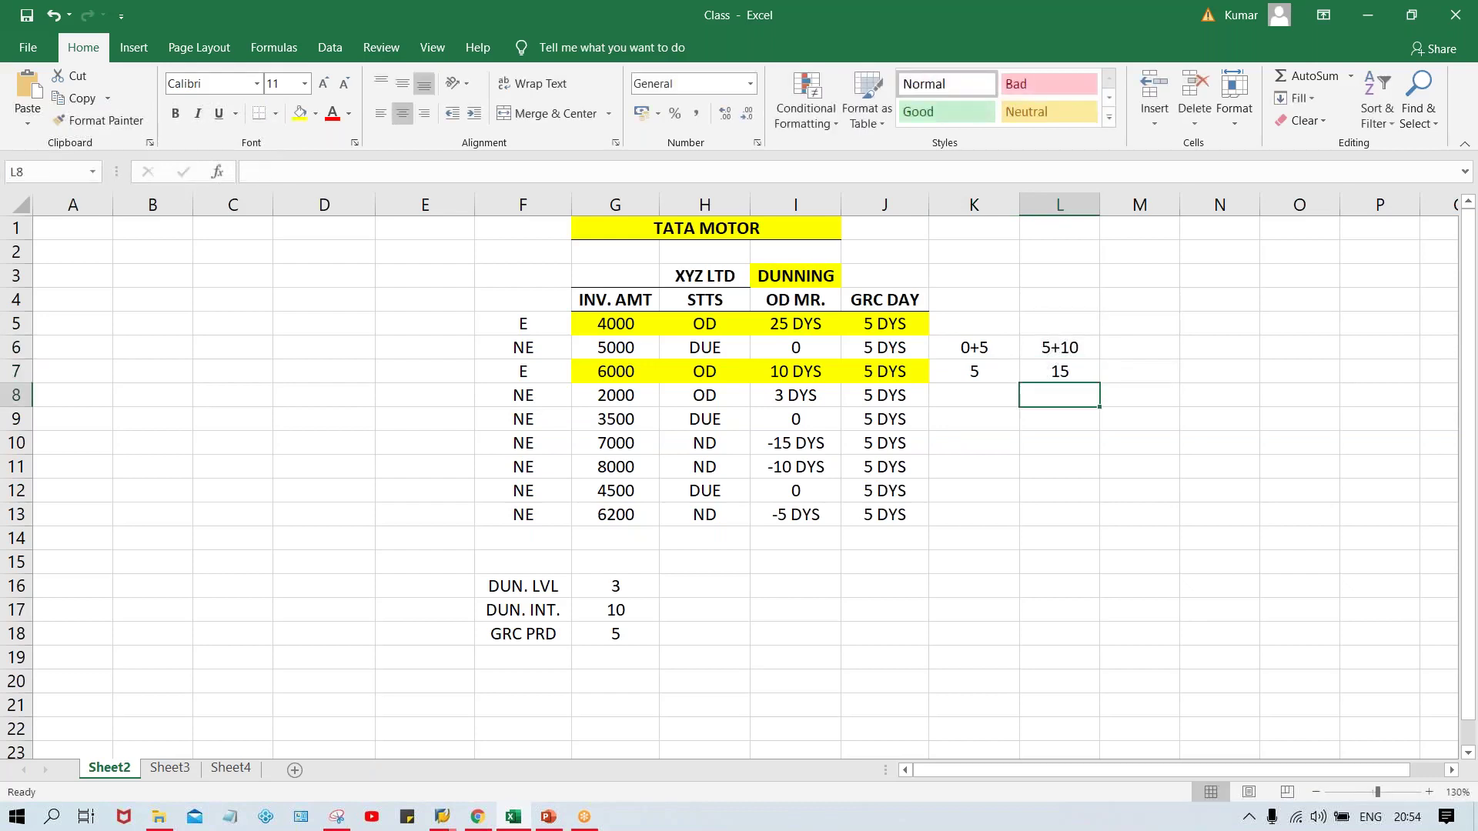
- Enter the third dunning level's days in arrears as 15+10 in cell M6 and 25 in M7
left_click(1134, 341)
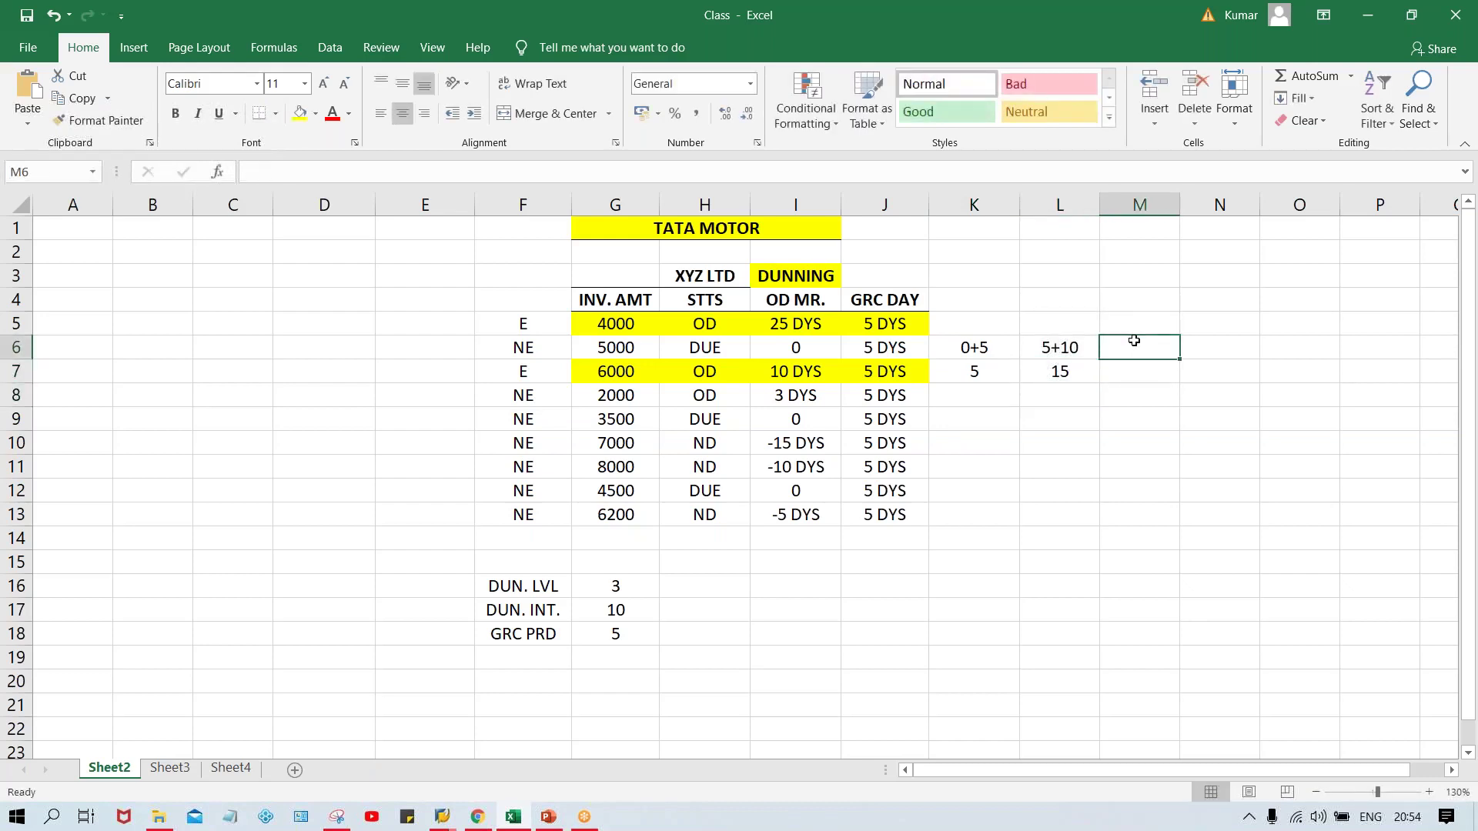
type("15+10")
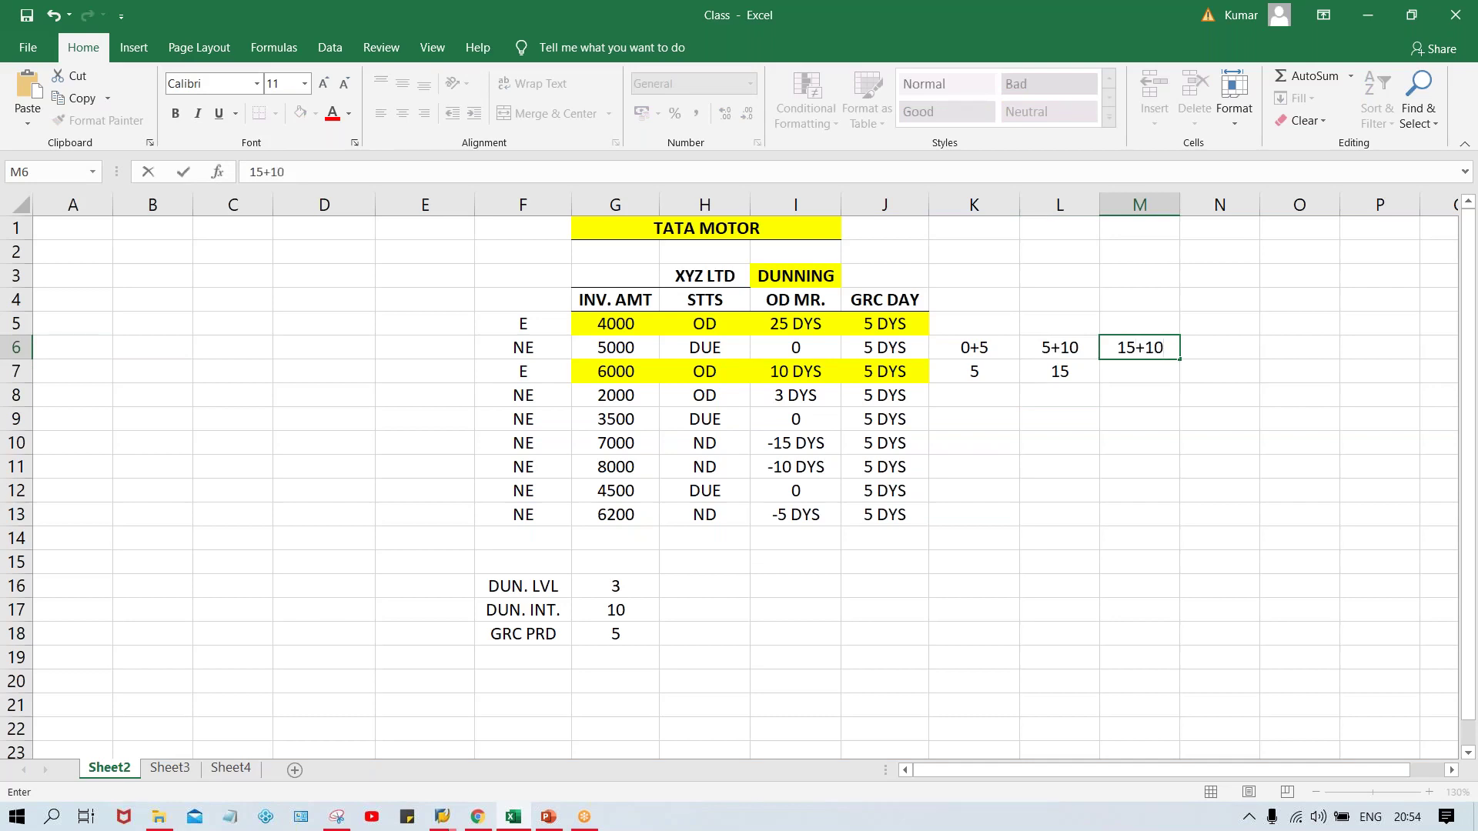
key("Return")
type("25")
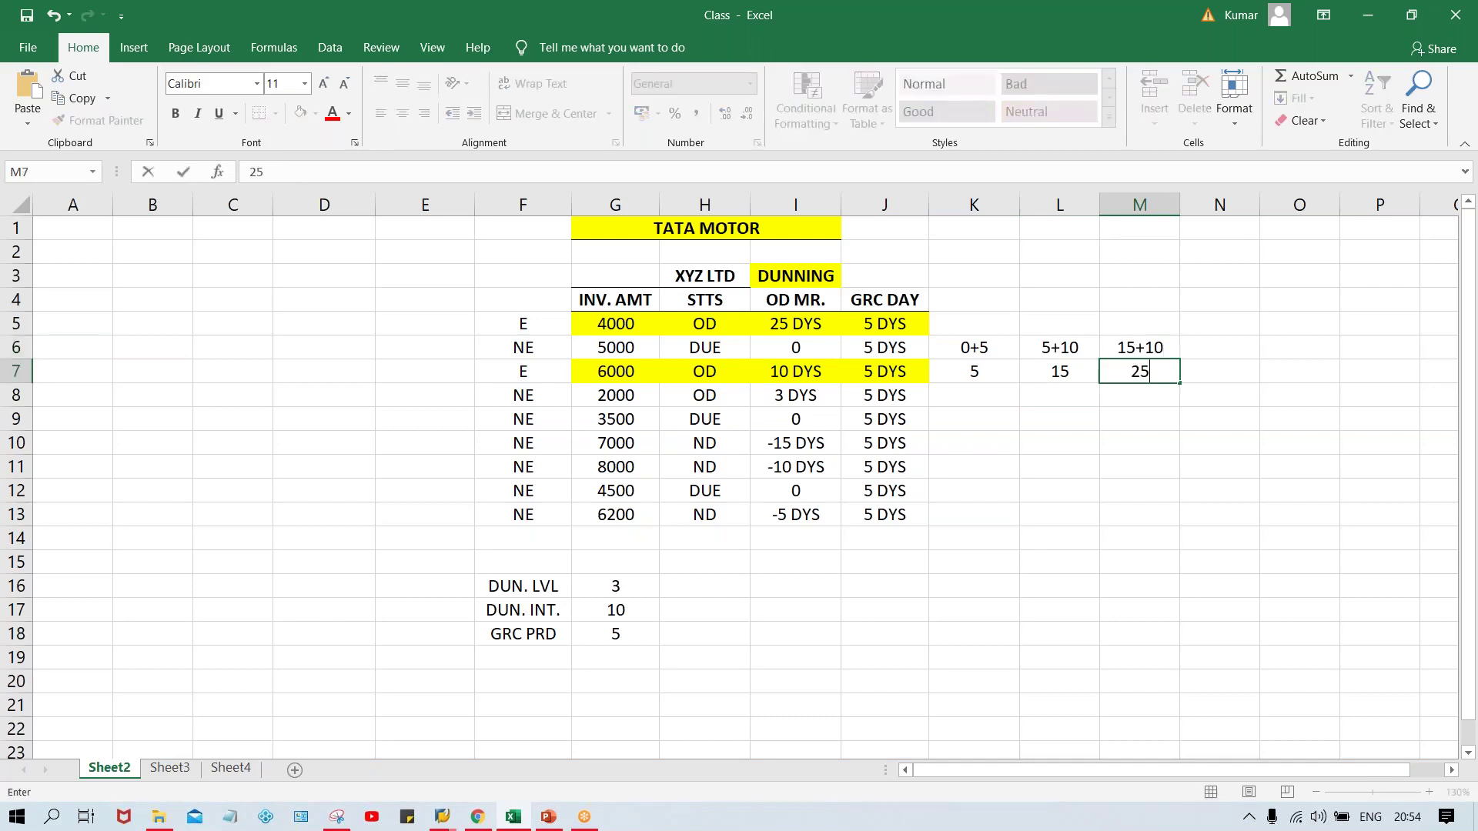
key("Return")
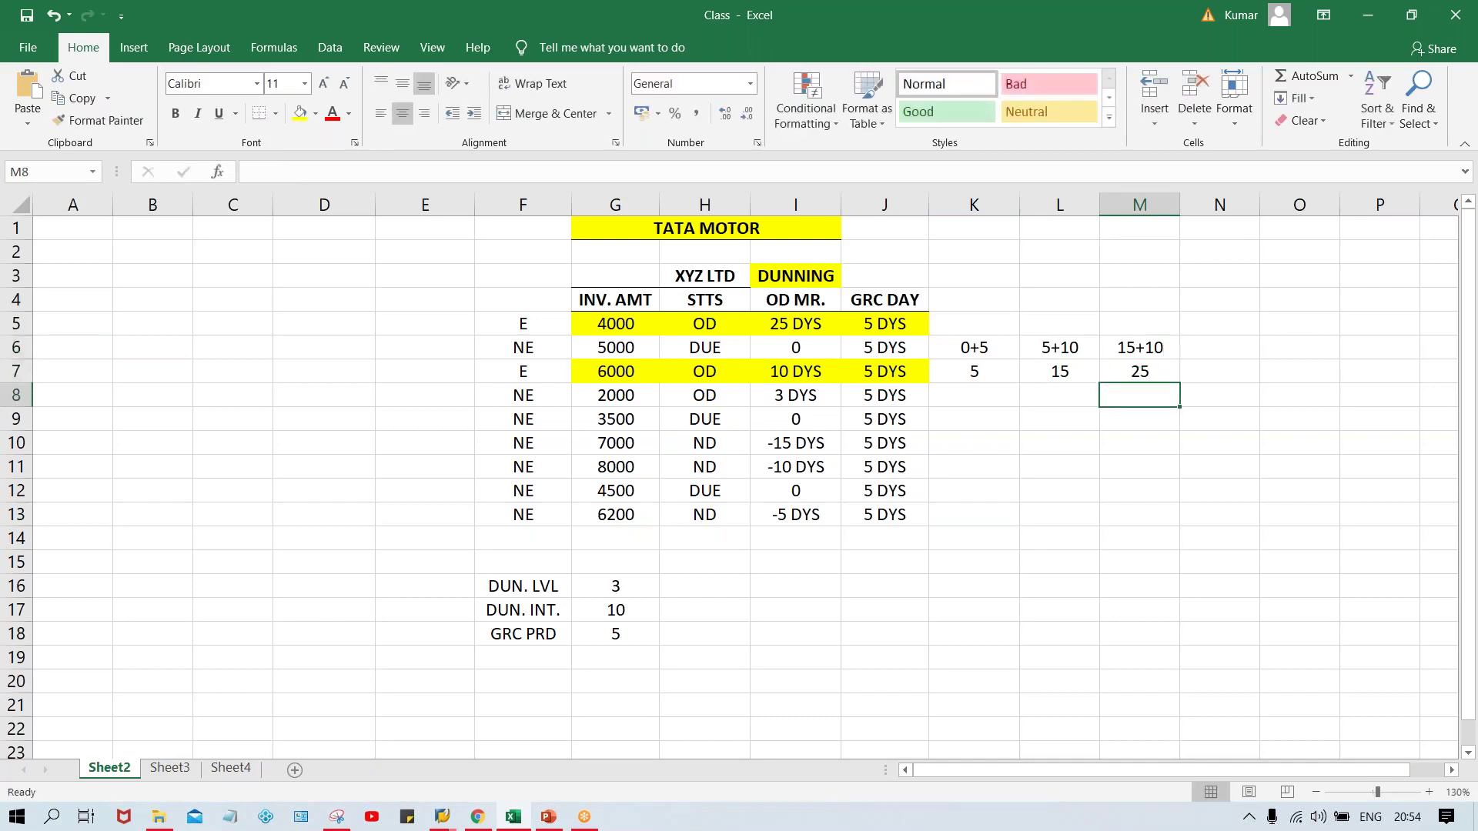
- Review the due invoice in row 6 and the days-in-arrears calculations for the three dunning levels in columns K to M
left_click(992, 348)
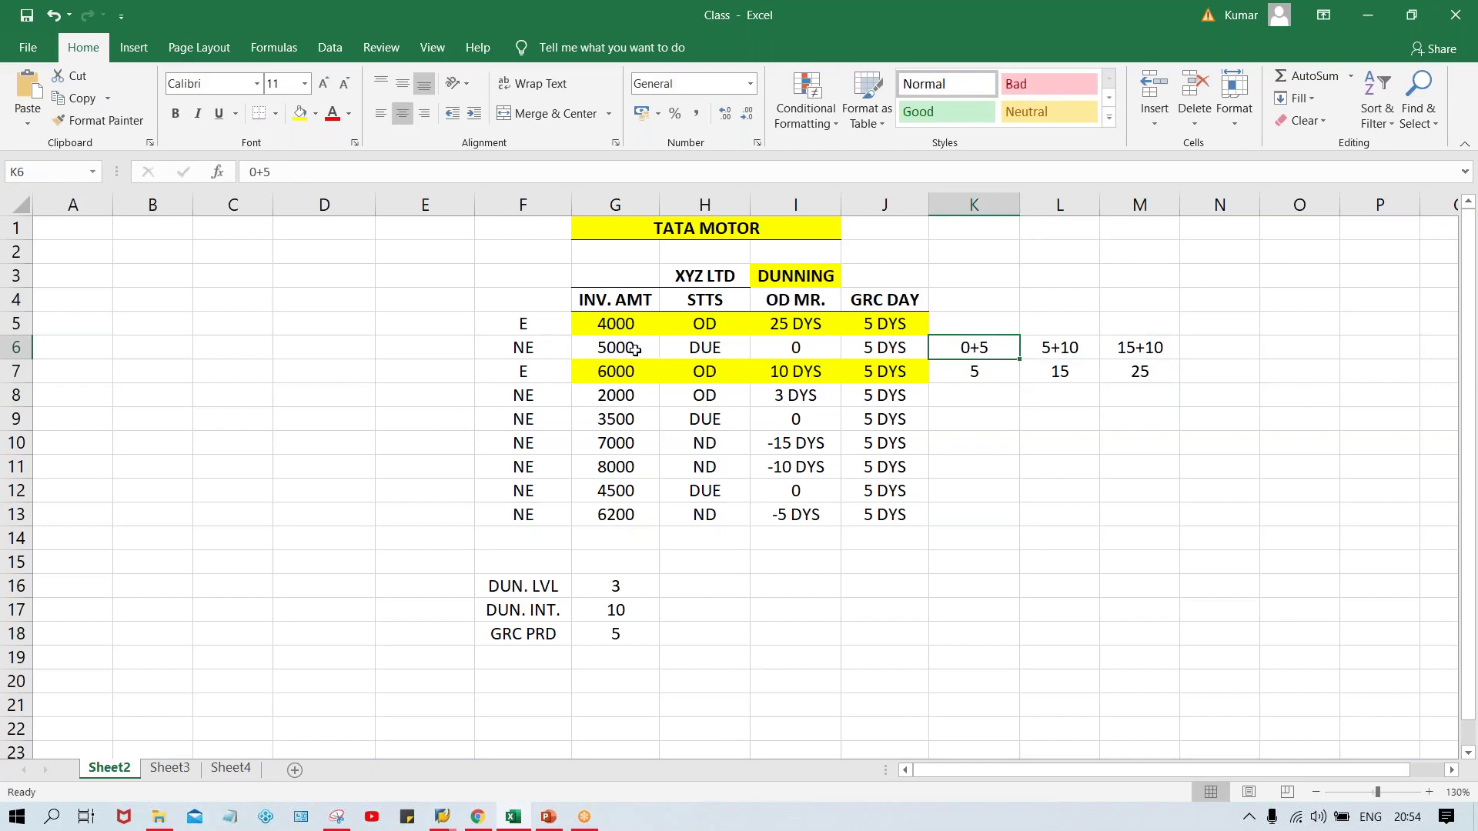
left_click_drag(633, 350, 868, 351)
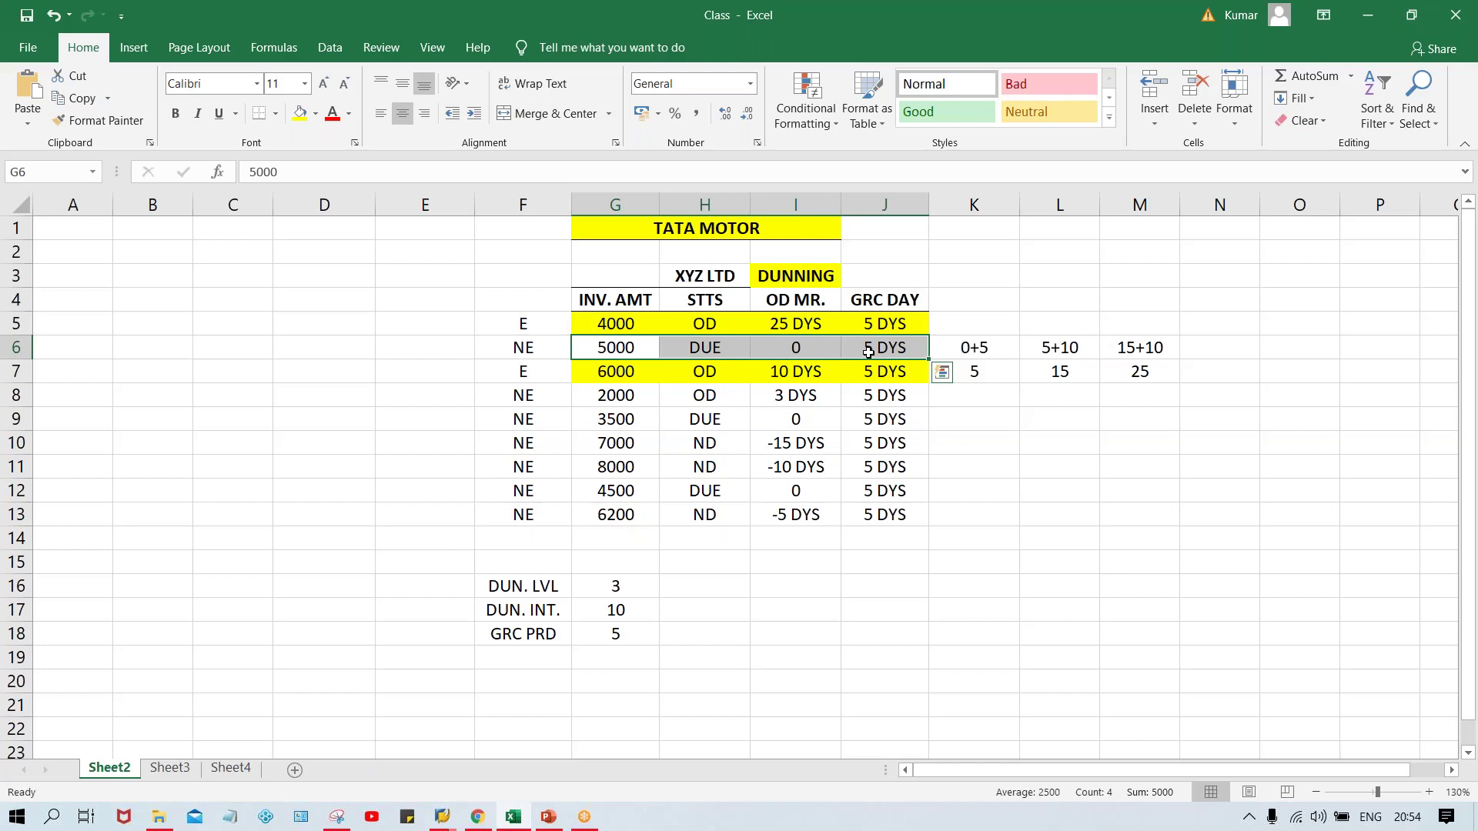
left_click(975, 371)
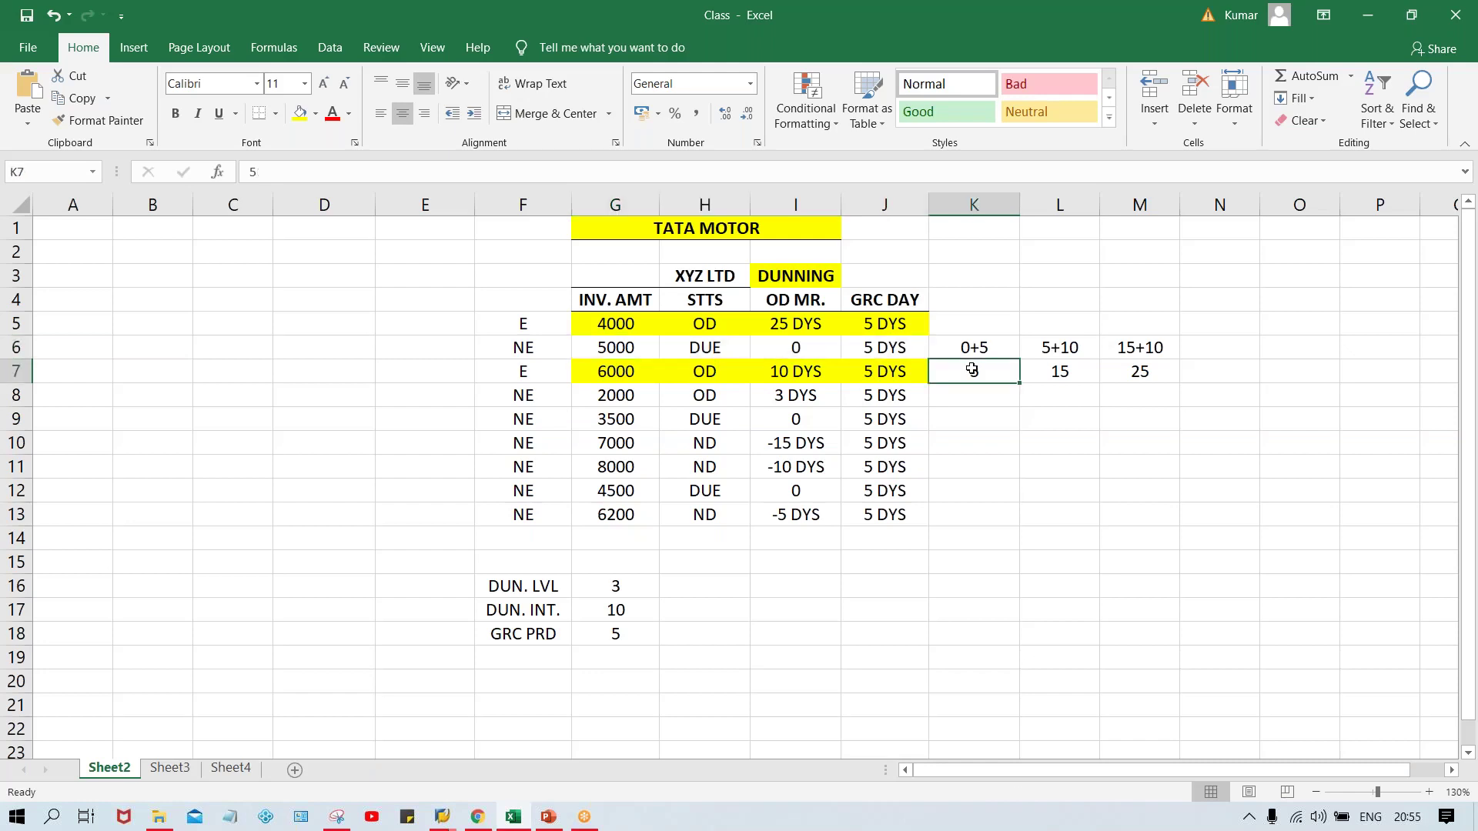
left_click(1050, 371)
left_click(1150, 371)
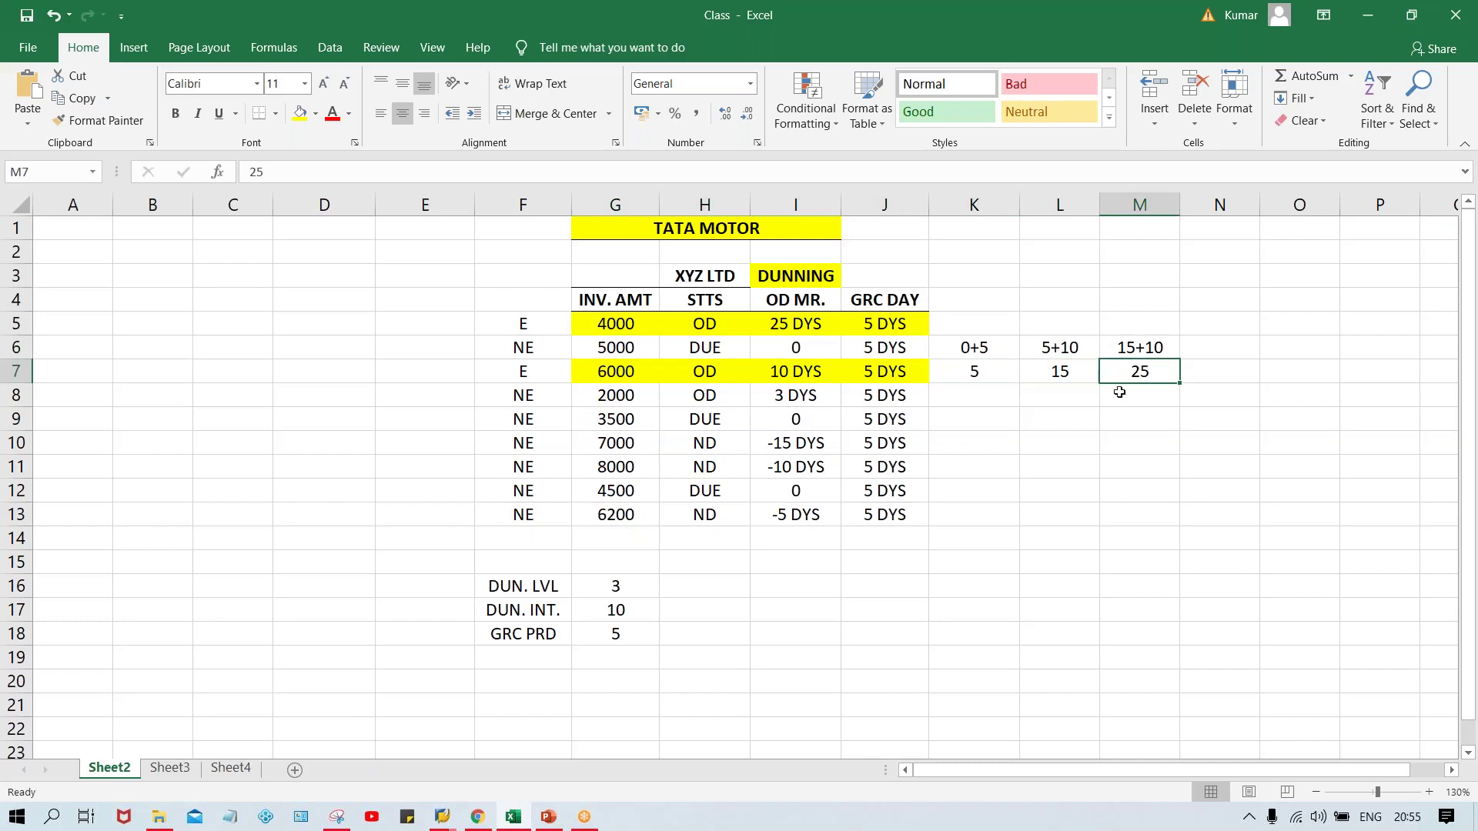
- Switch to the SAP dunning levels of TM00 and compare the days in arrears for levels 1 to 3
mouse_move(444, 819)
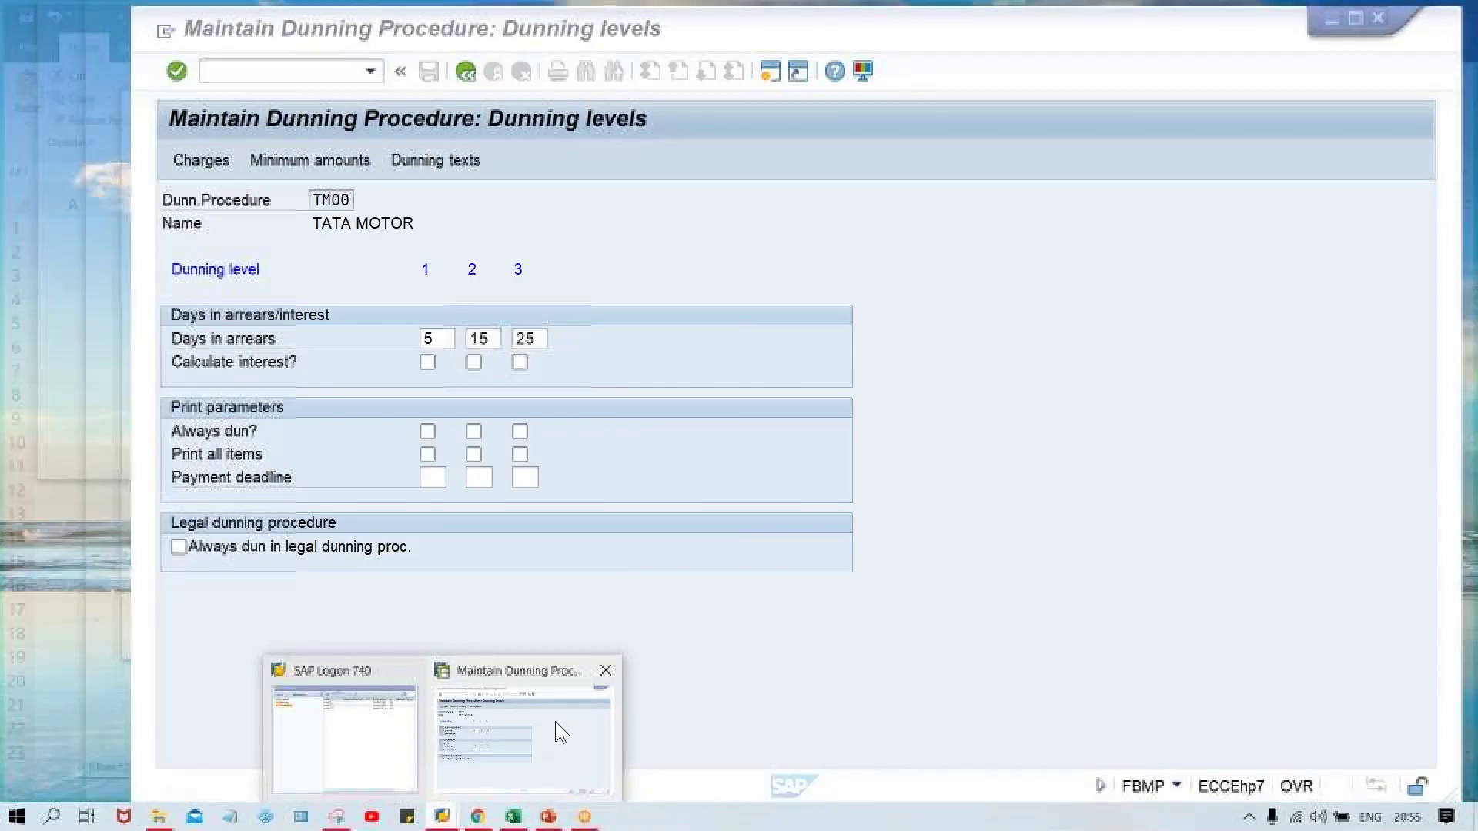
left_click(555, 722)
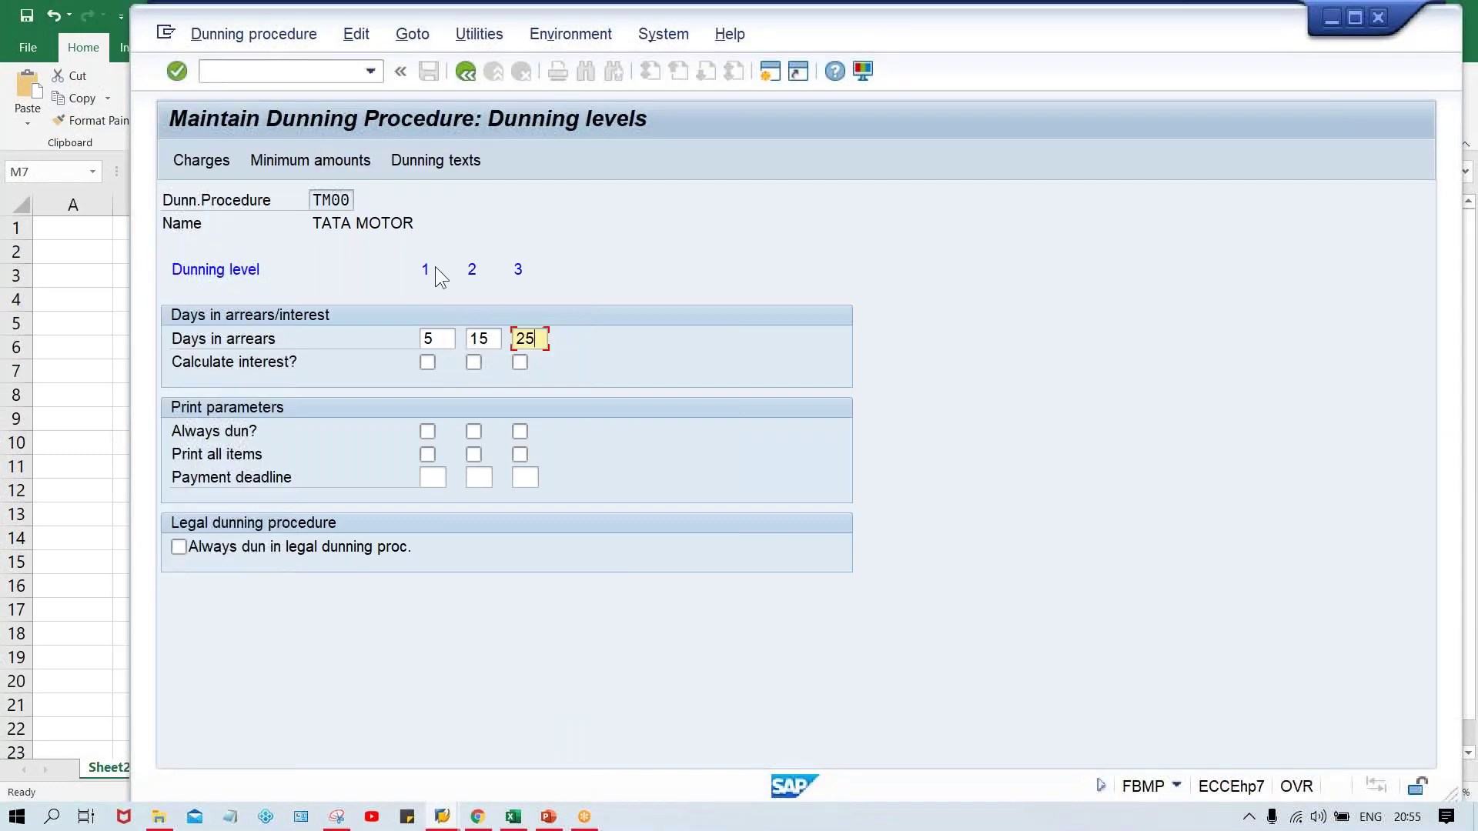
left_click(433, 339)
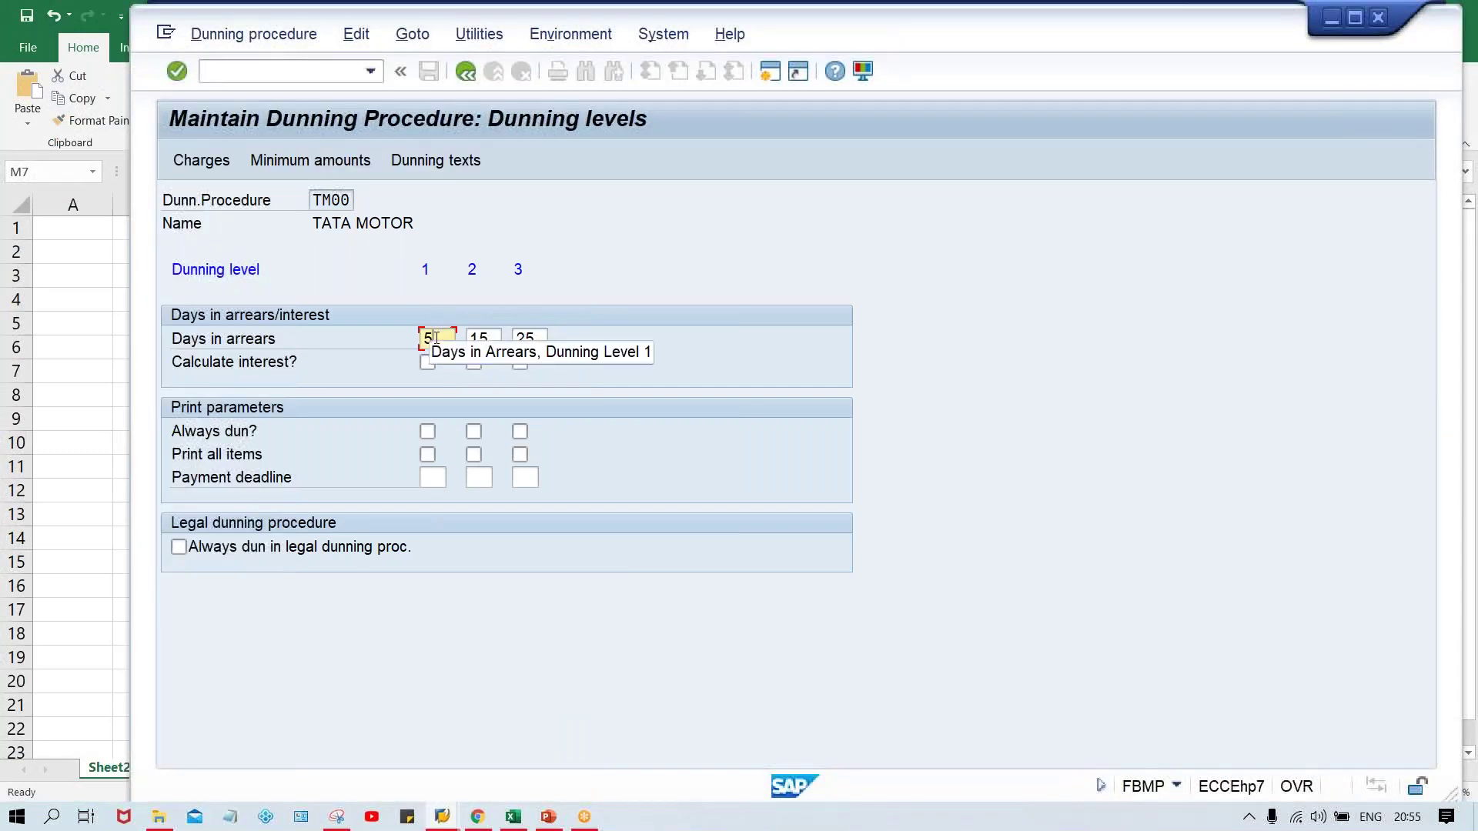
left_click(493, 339)
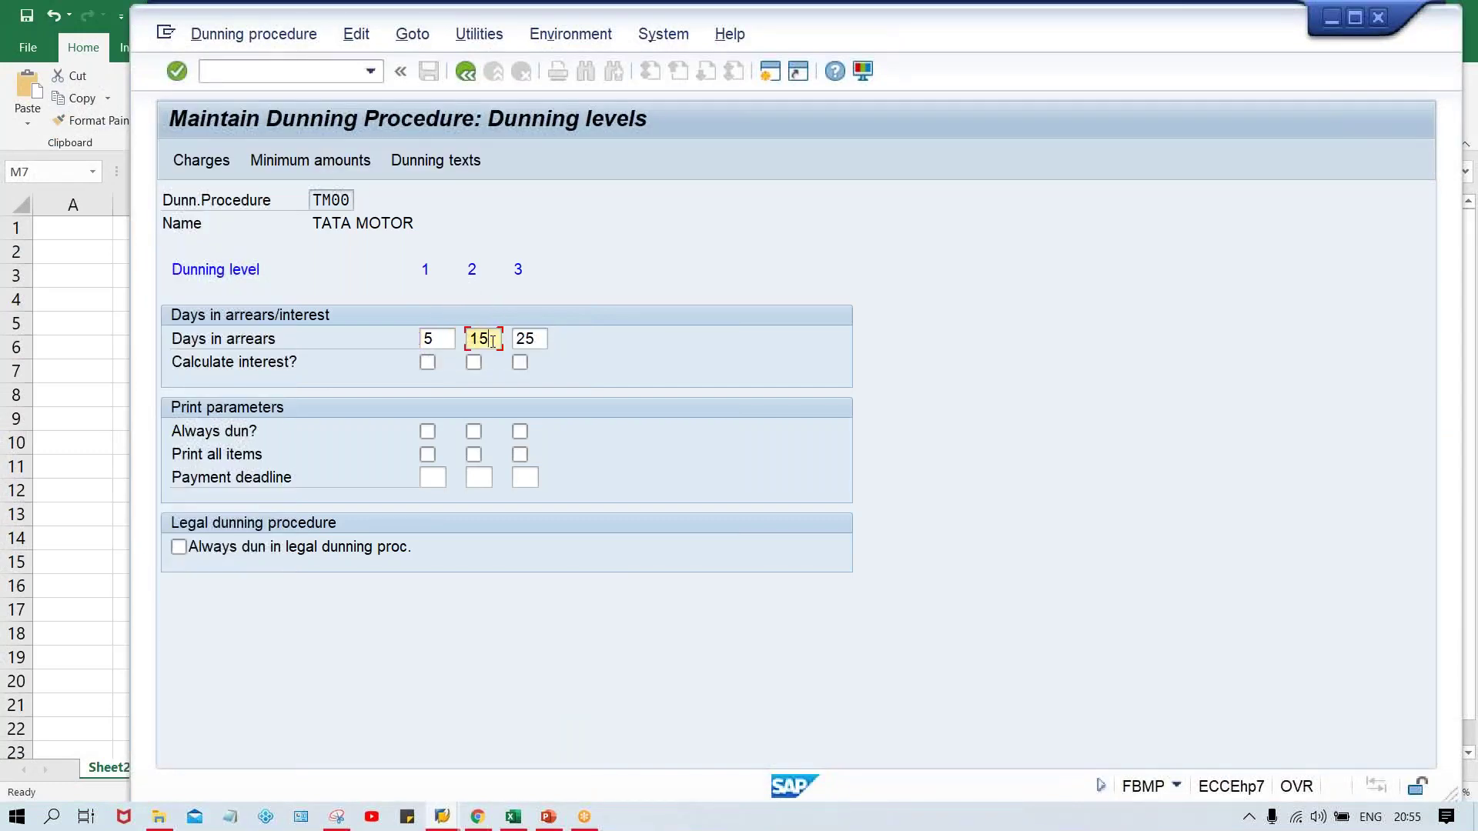
left_click(541, 341)
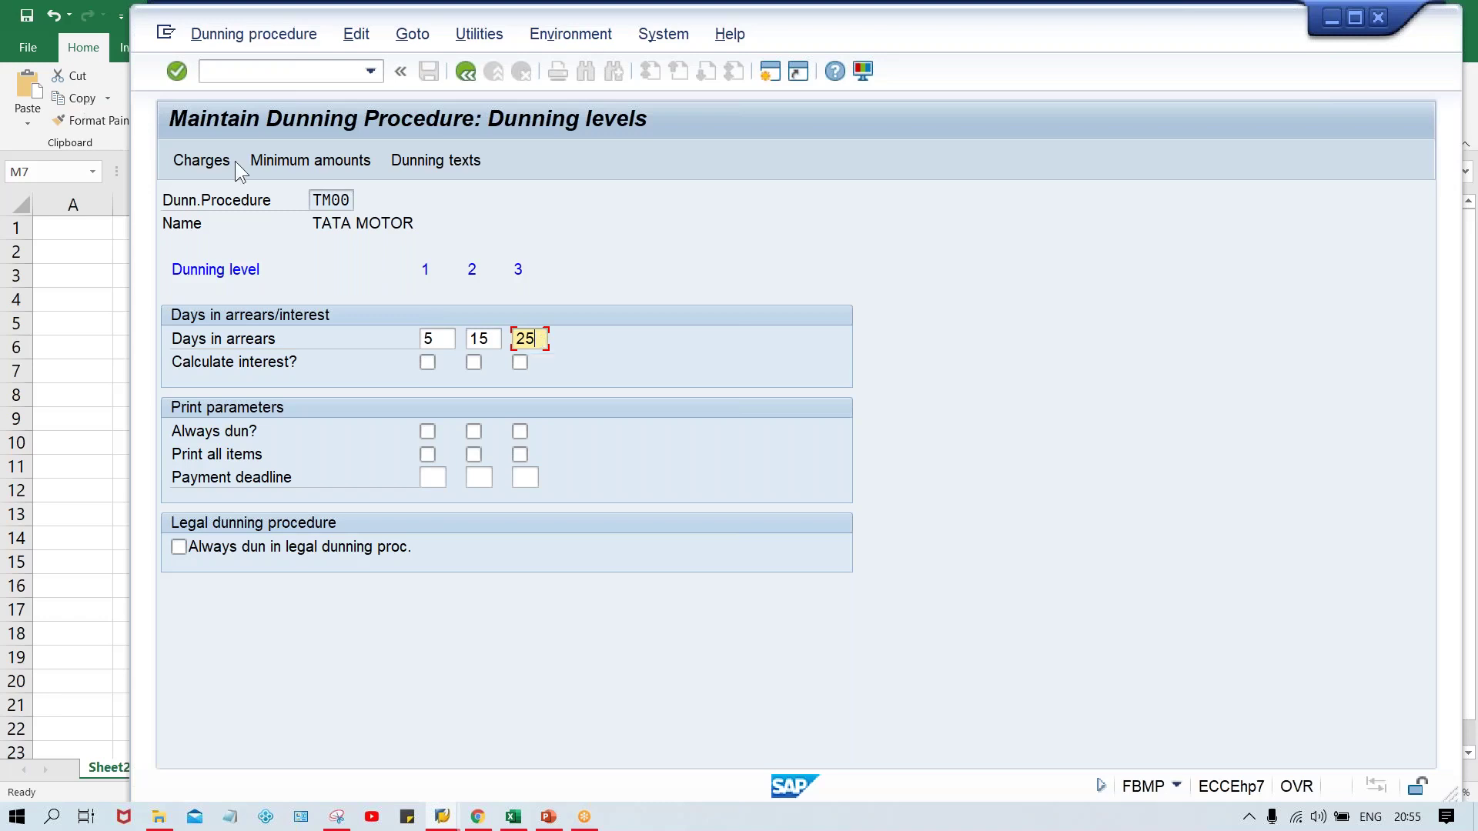
- Open the dunning charges of TM00 for currency INR and enter a dunning charge of 50 in the first row
left_click(205, 160)
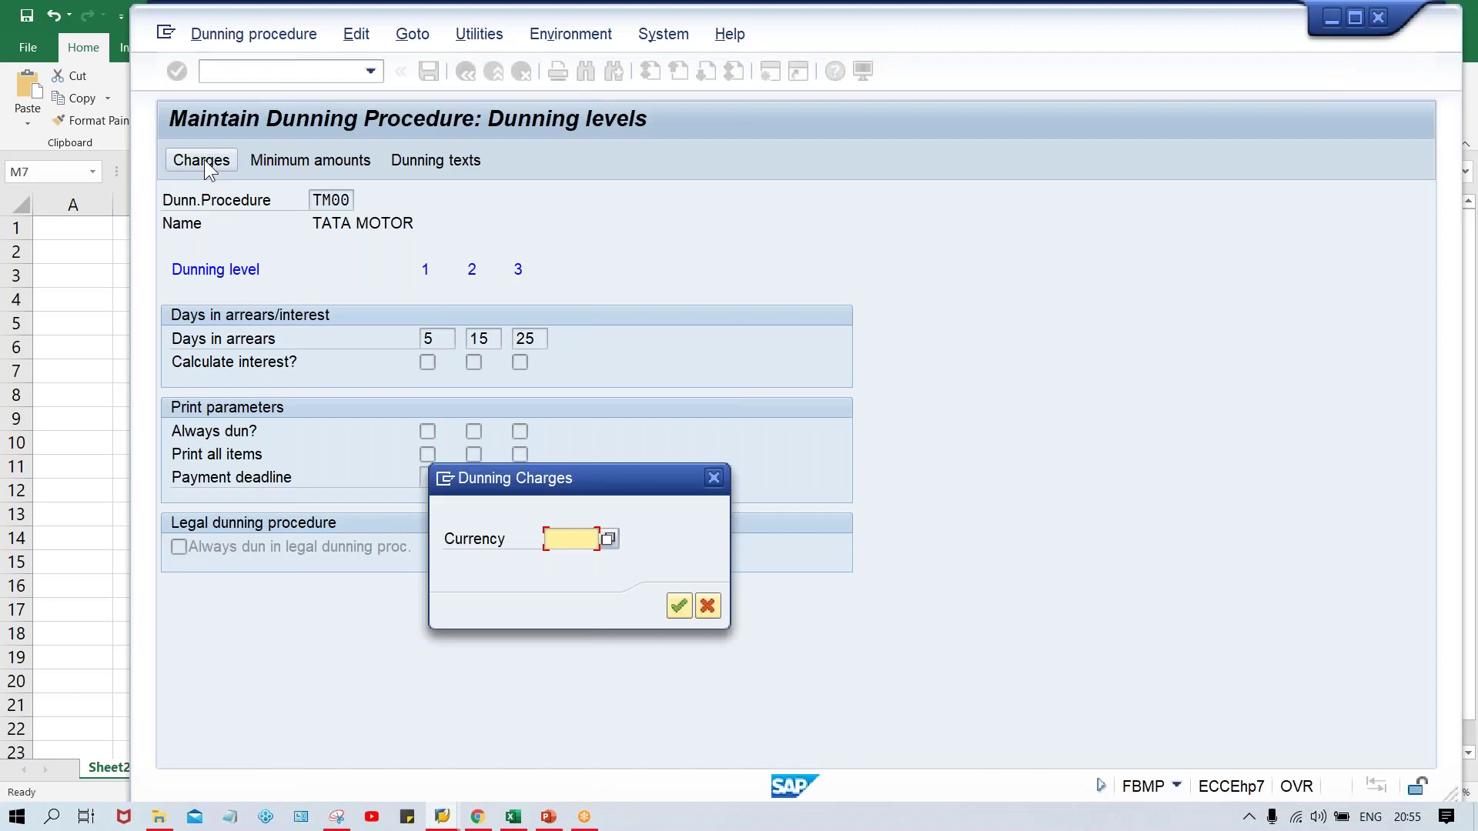
type("INR")
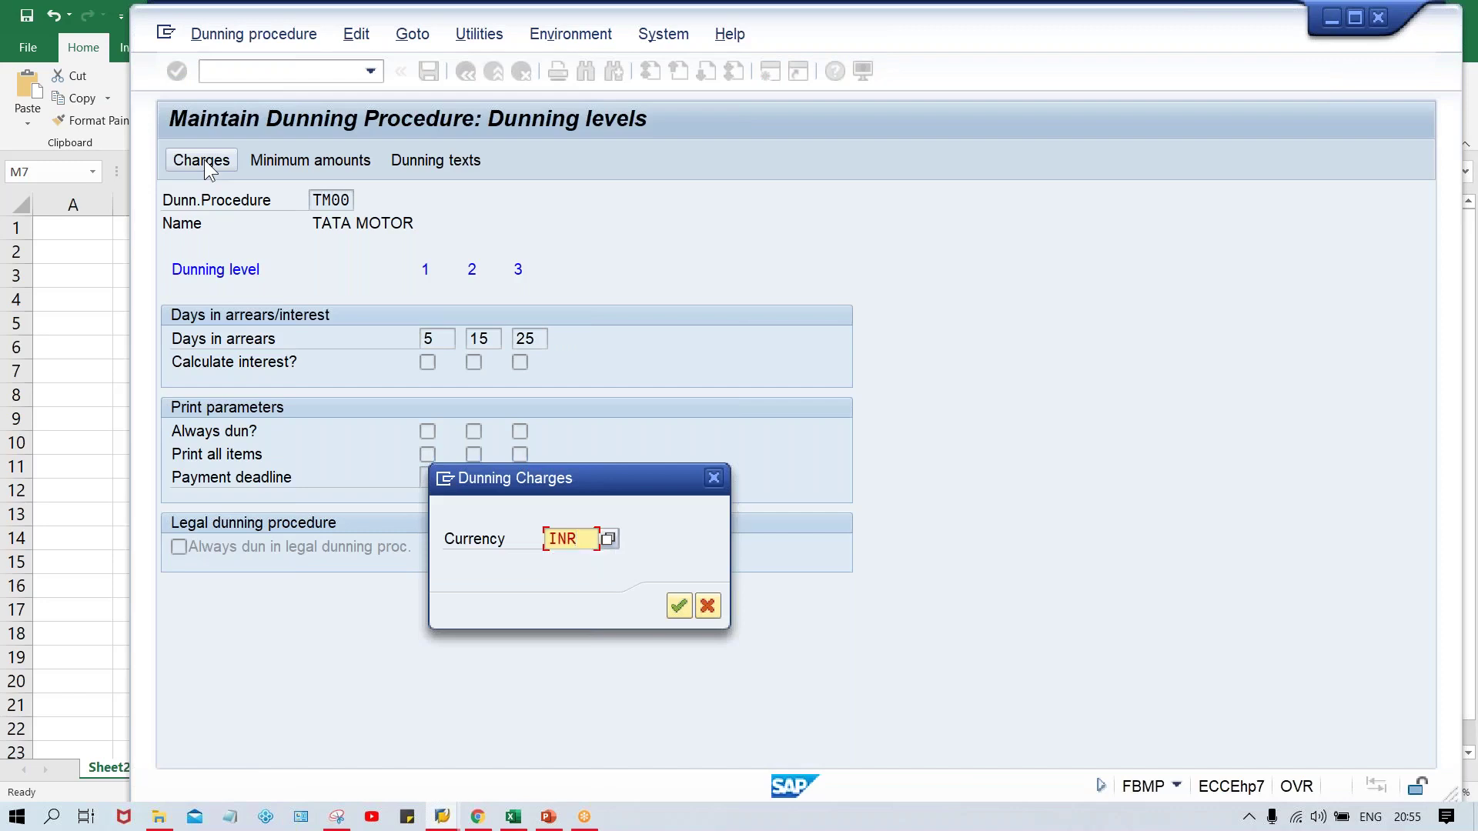
key("Return")
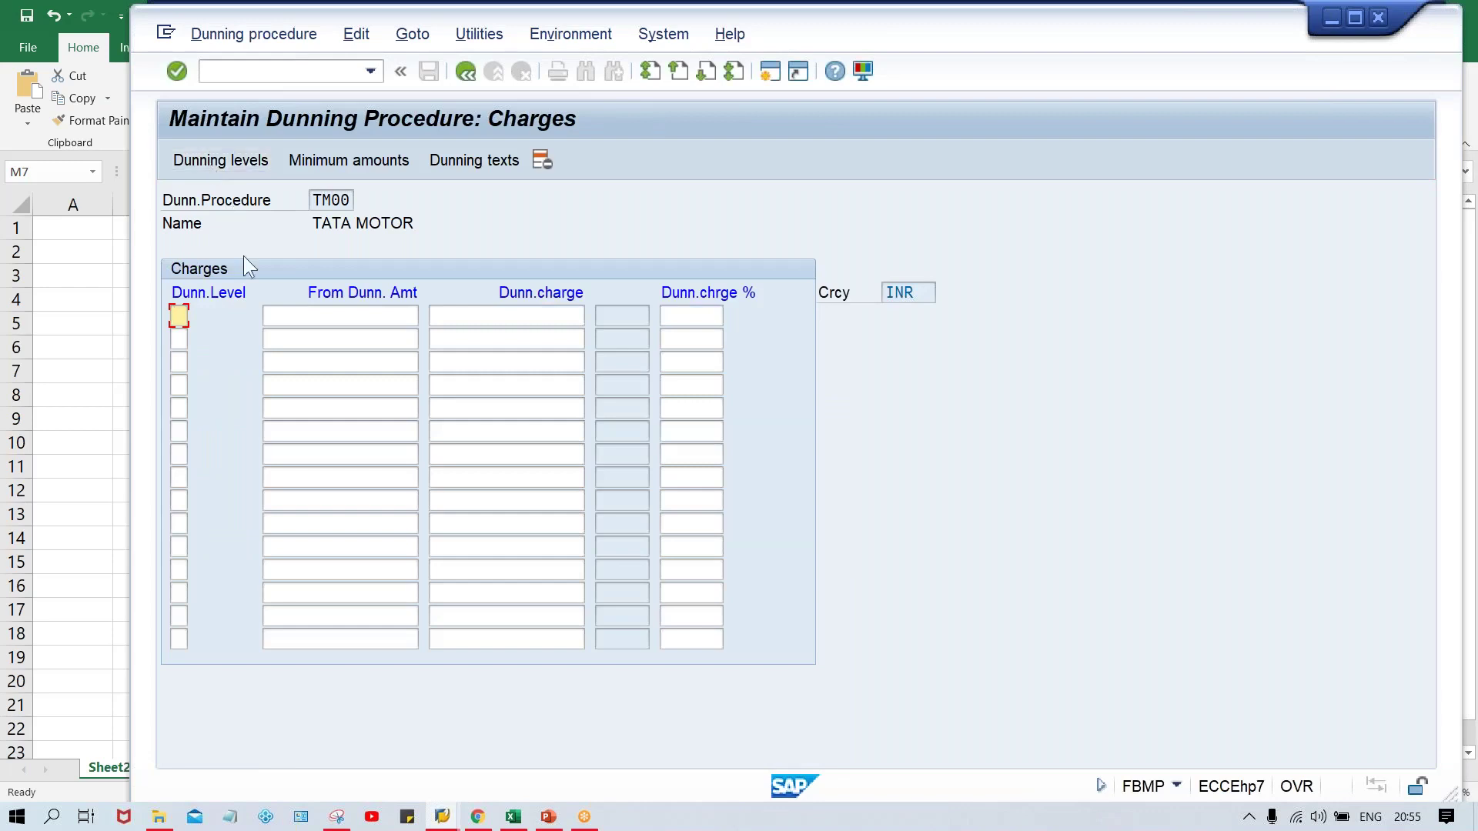
left_click(515, 311)
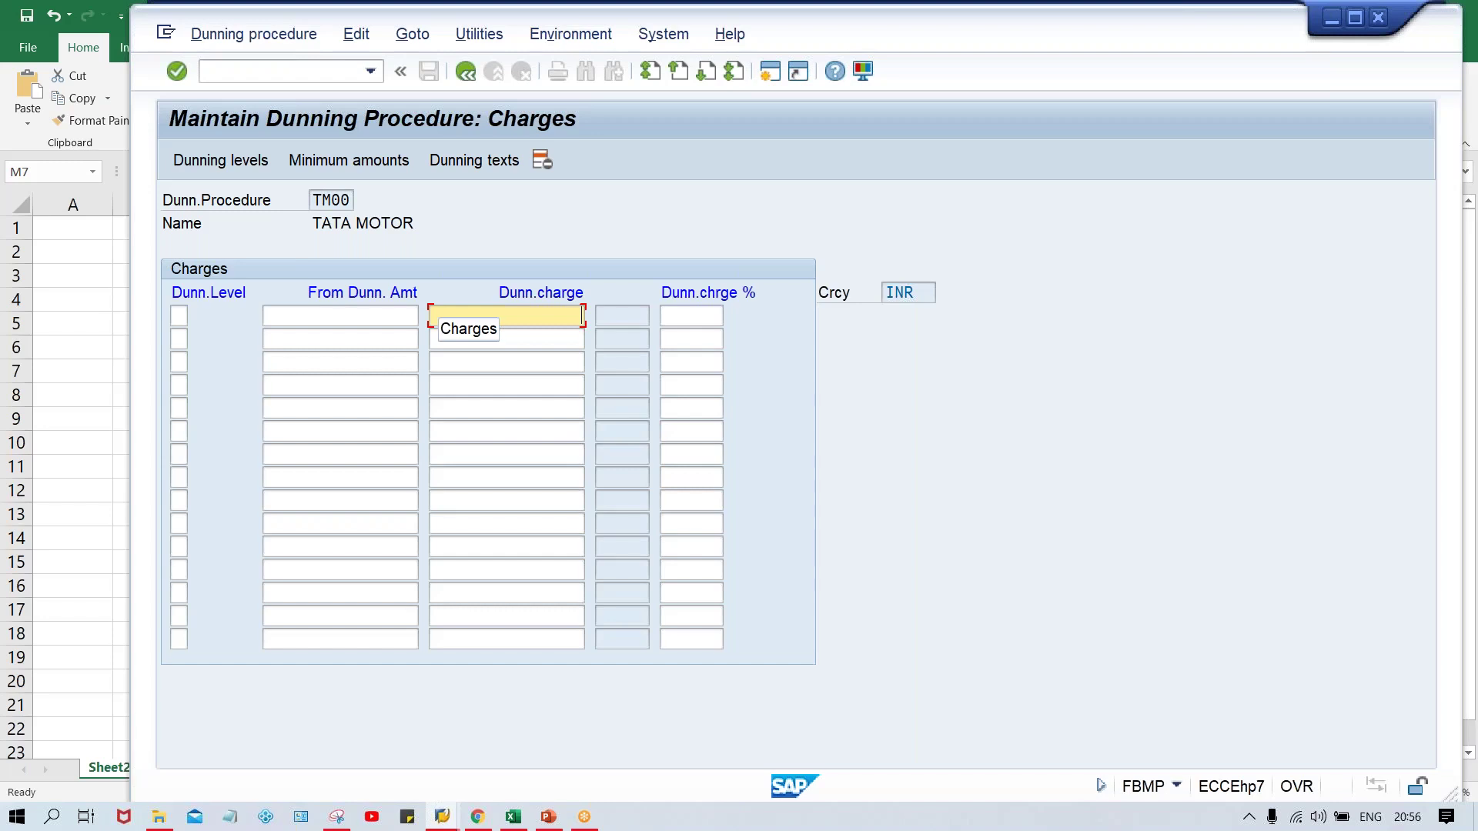
type("50")
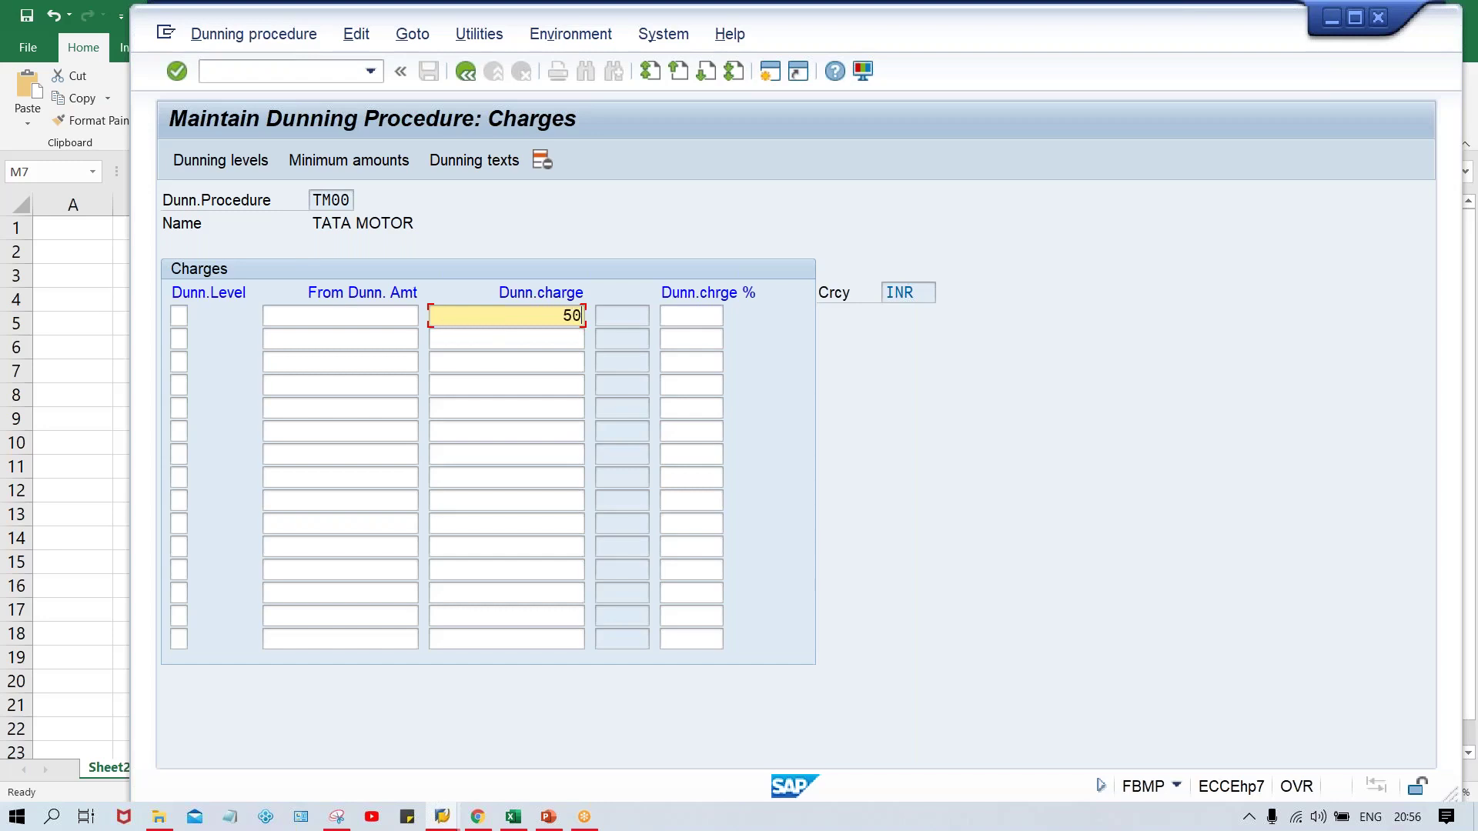
left_click(582, 338)
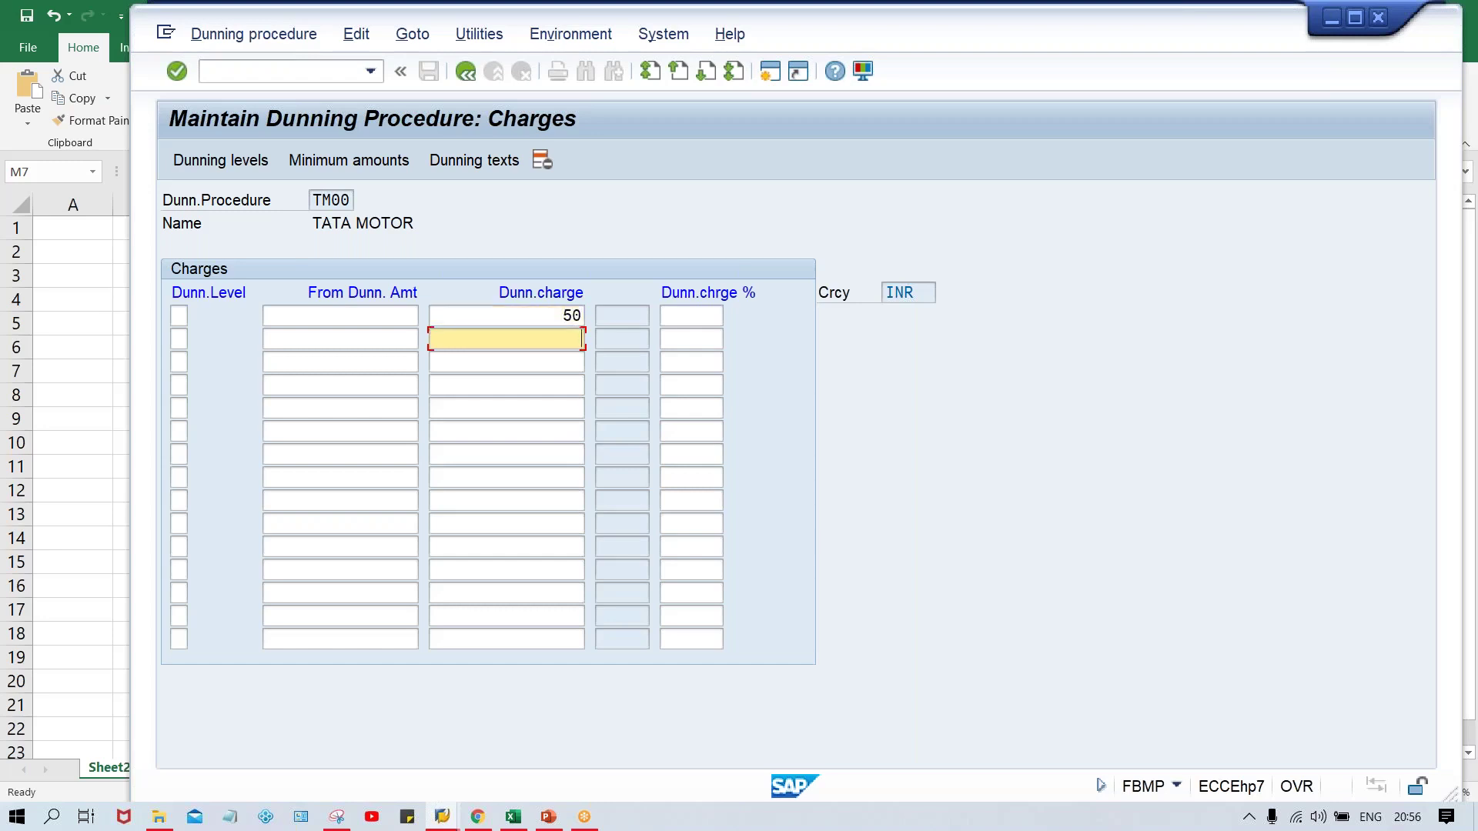
left_click(535, 308)
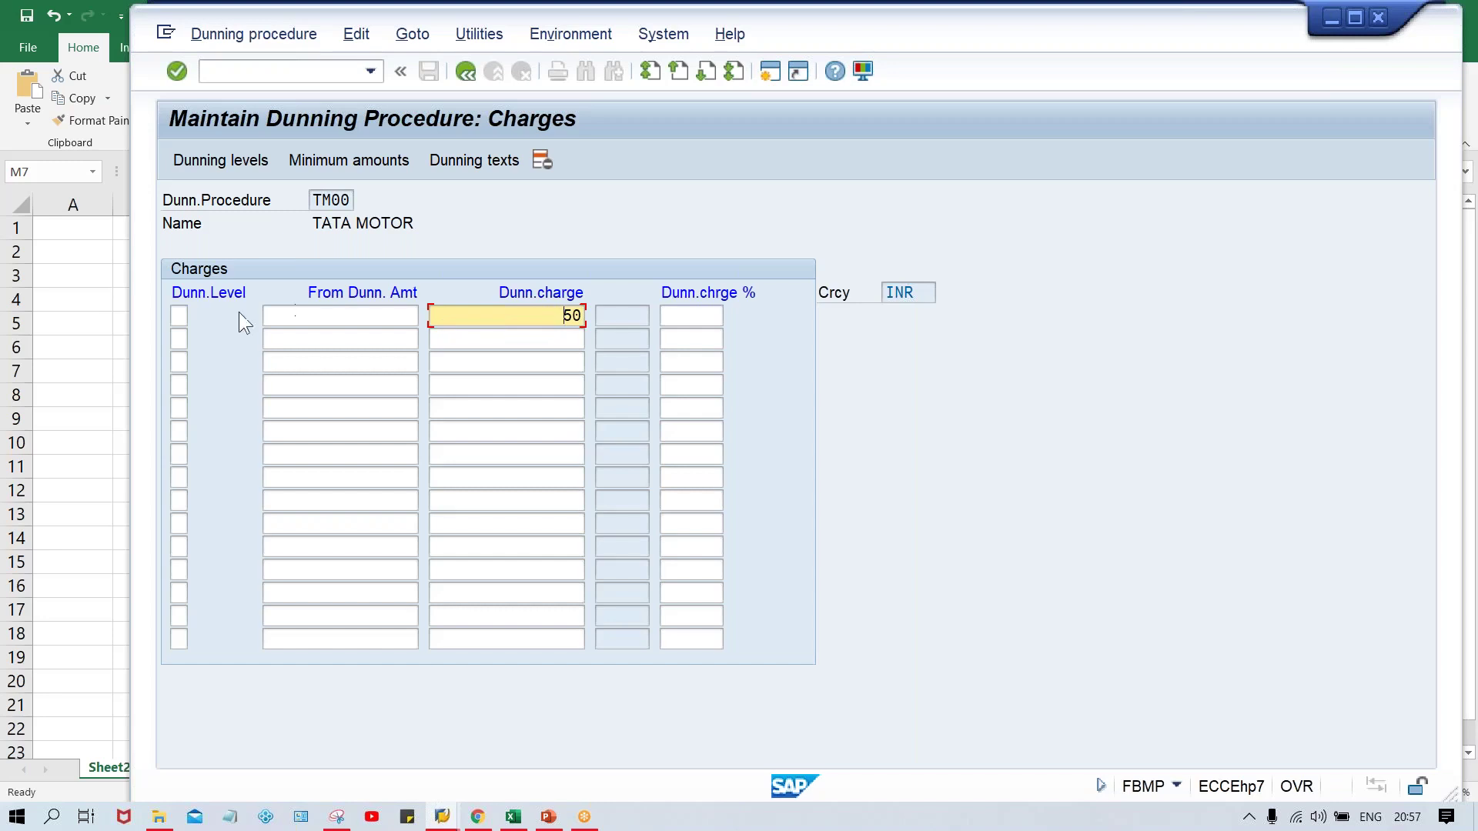
- Enter dunning levels 1, 2 and 3 in the first three rows of the charges table
left_click(176, 317)
type("1")
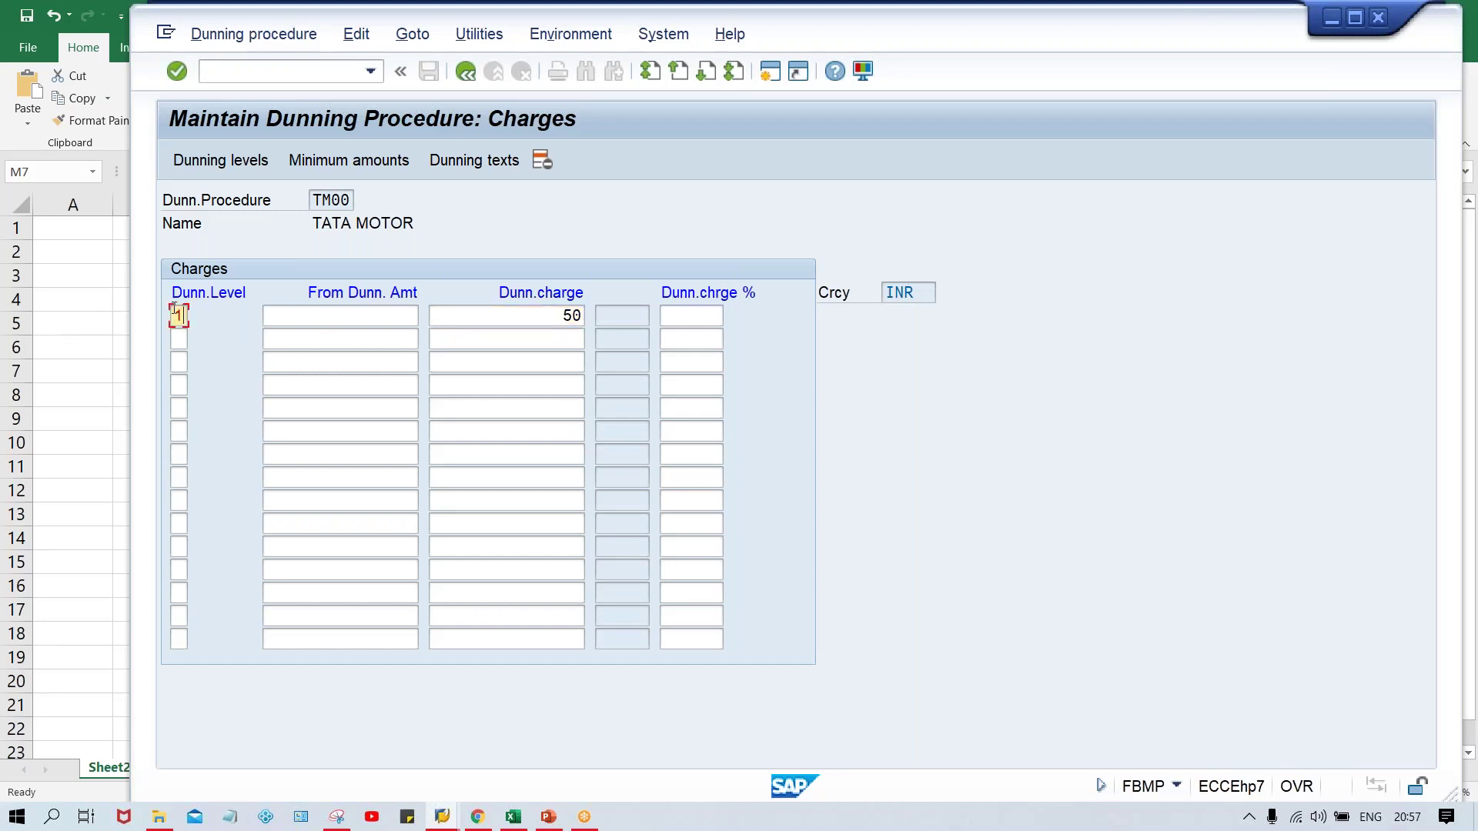
key("Down")
type("2")
key("Down")
type("3")
- Set the dunning charge to 100 for level 2 and 200 for level 3, and review the charges of all three levels
left_click(539, 318)
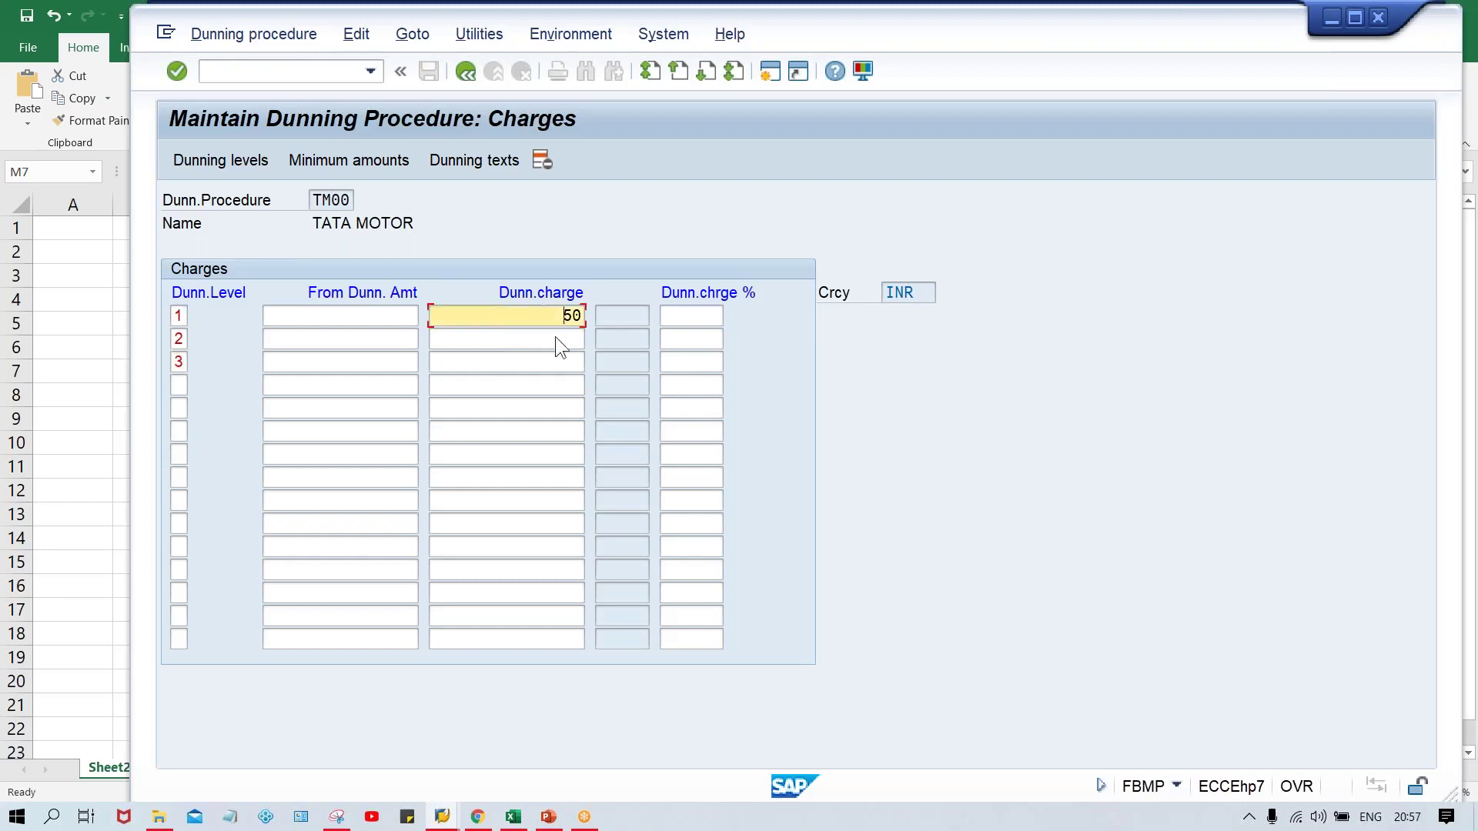
left_click(561, 341)
type("100")
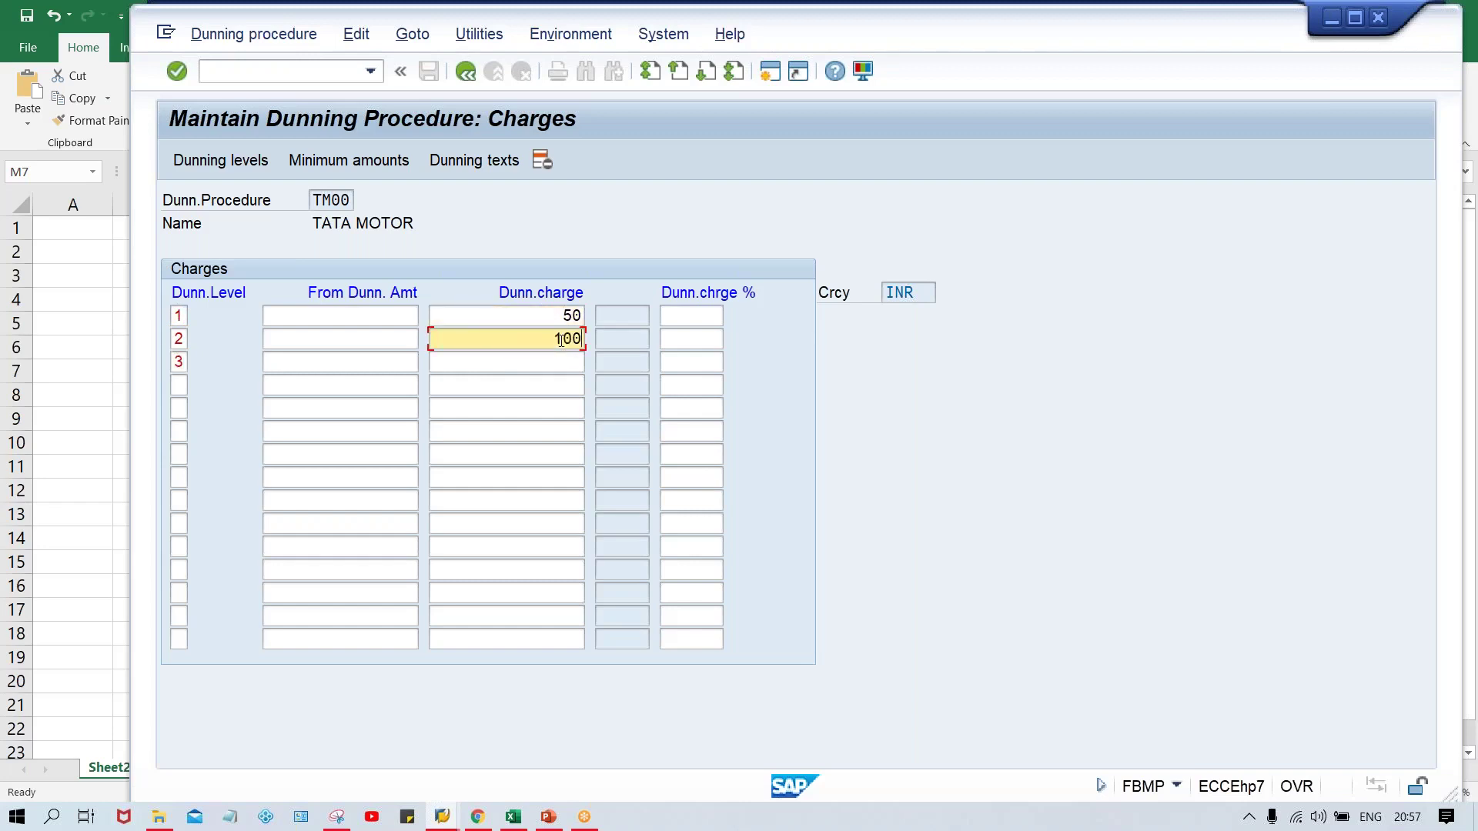
key("Down")
type("200")
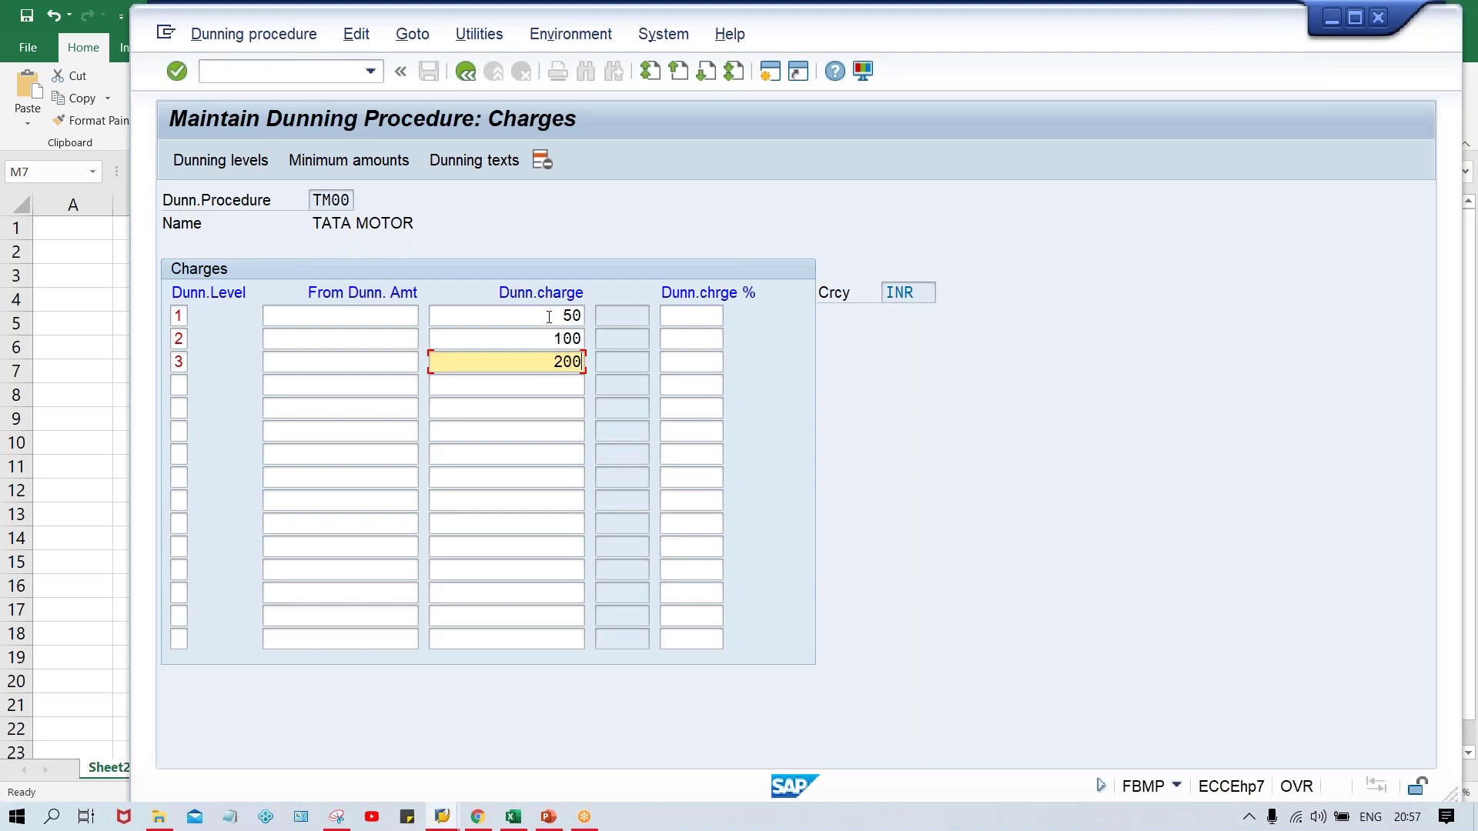
left_click(549, 316)
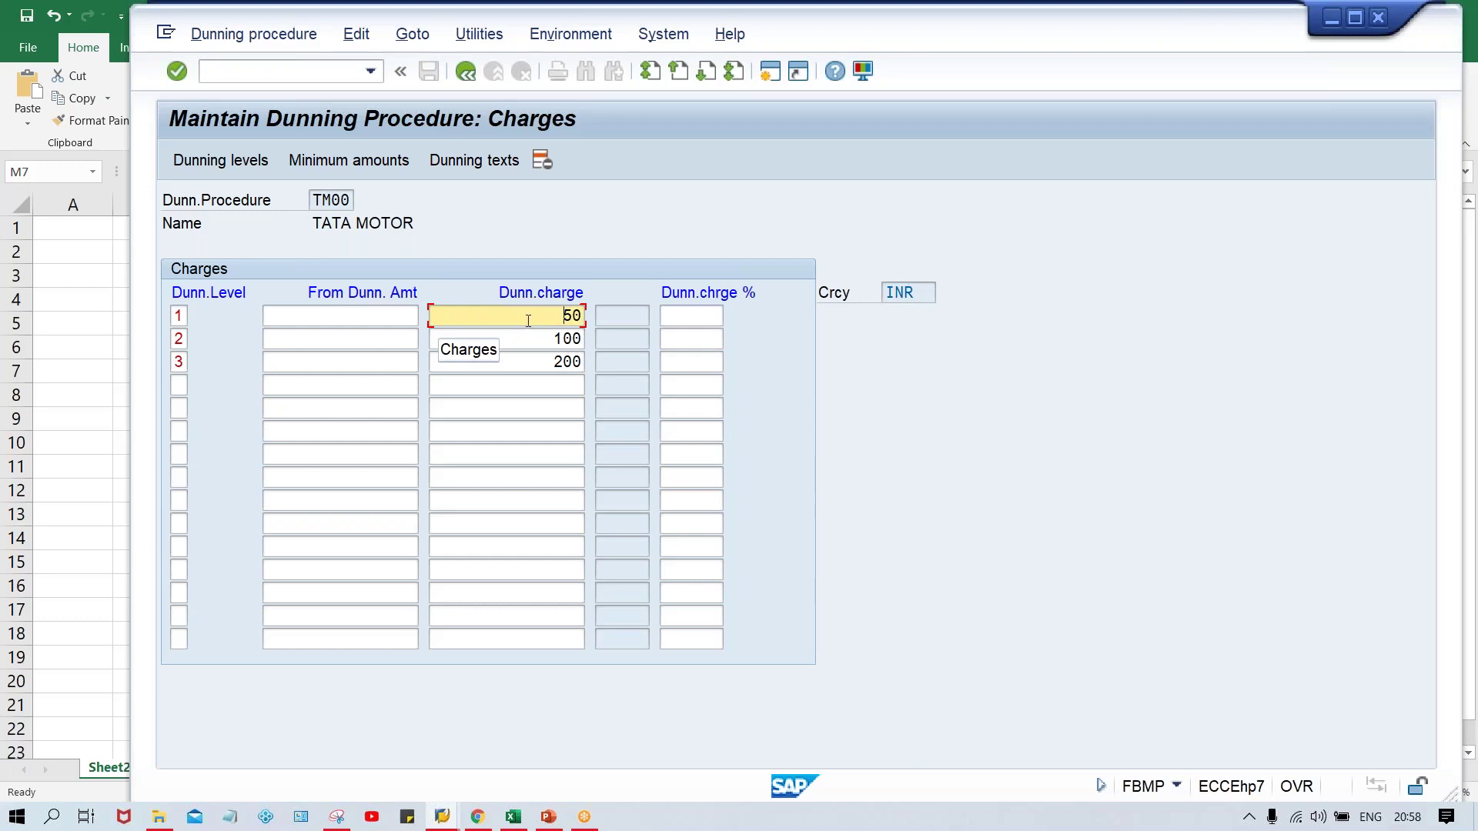
left_click(528, 342)
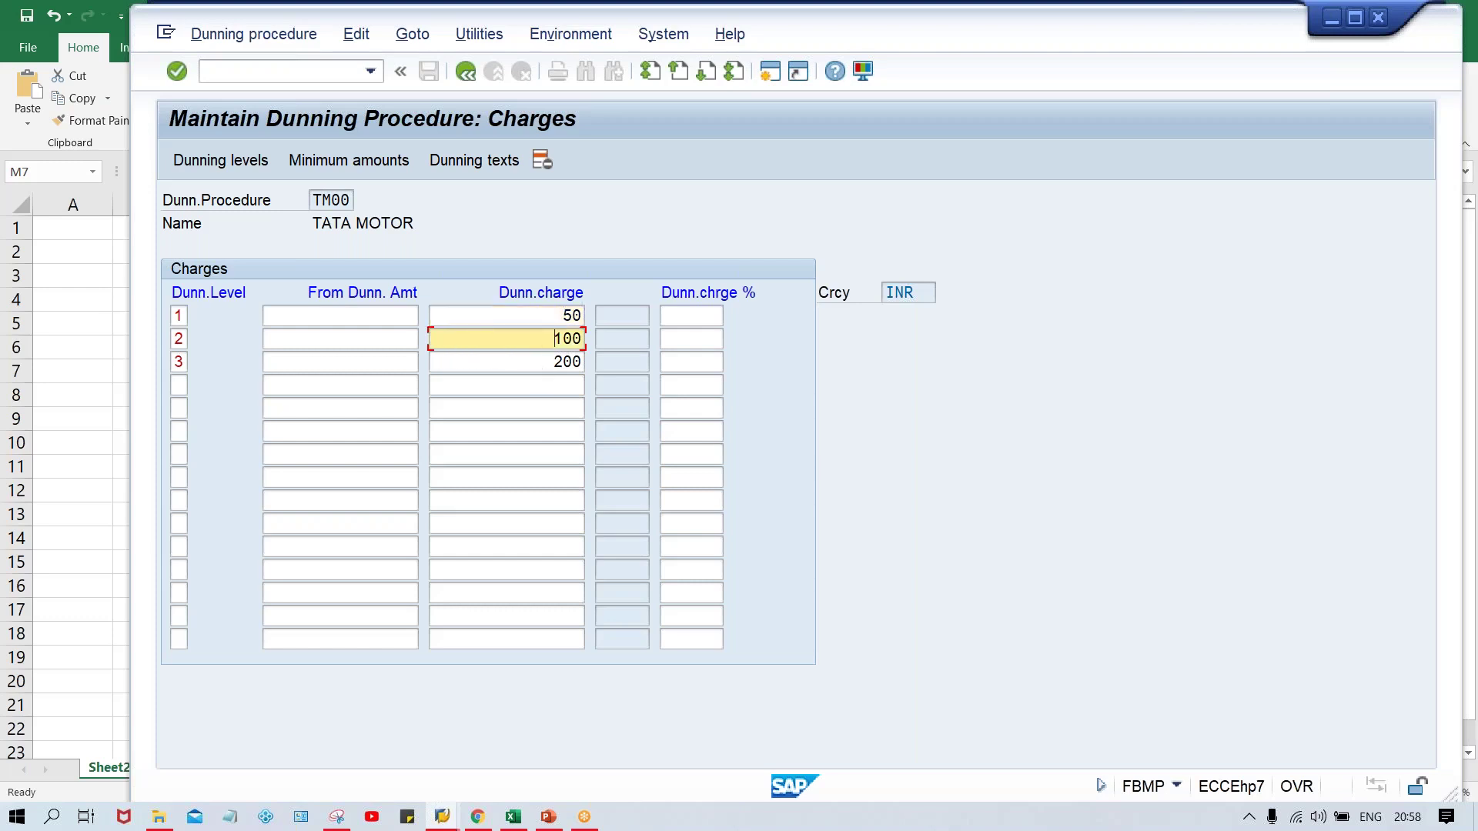
left_click(501, 361)
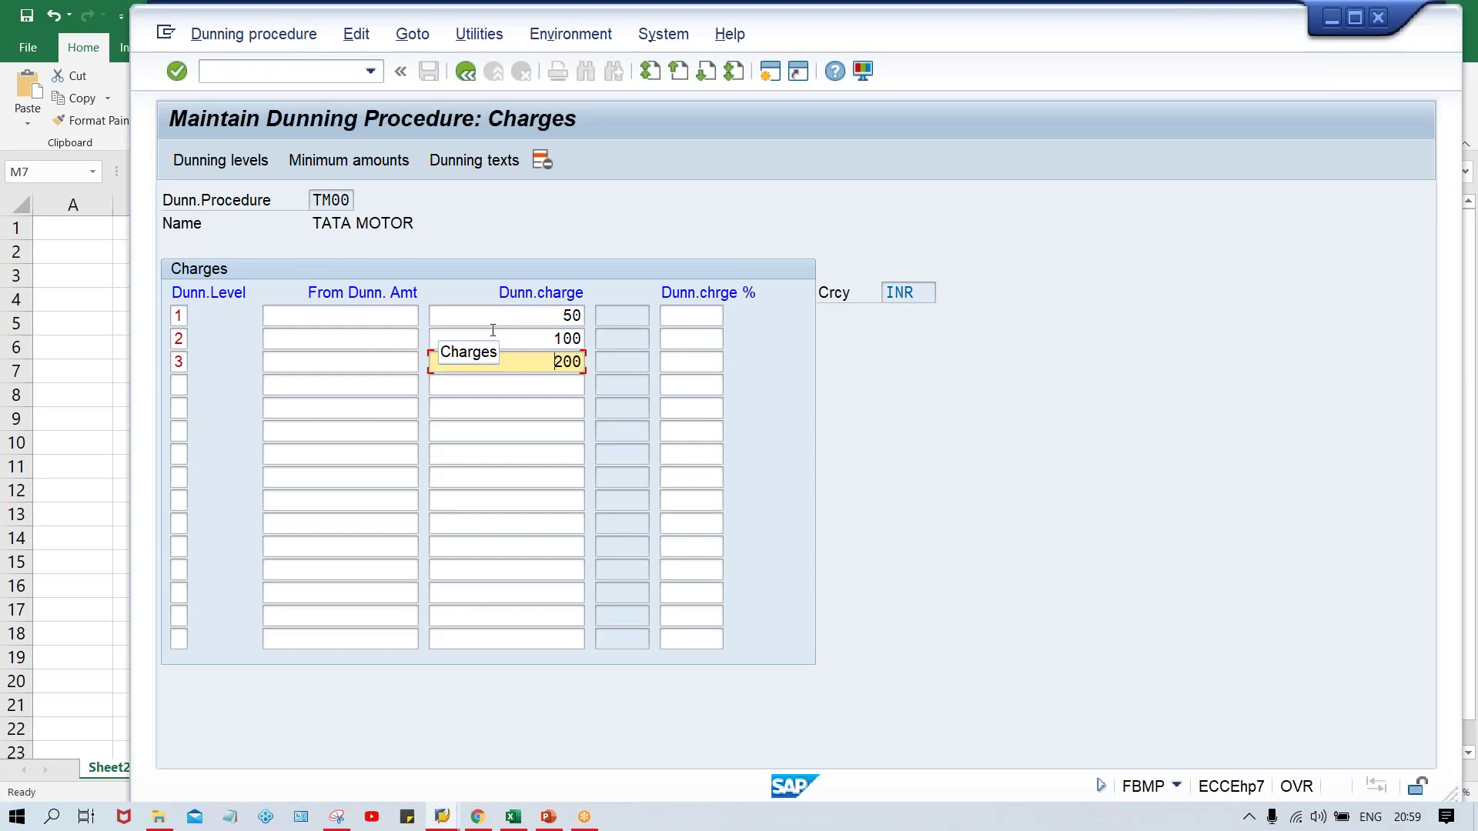
- Enter a from-dunning amount of 500 for each of the three dunning levels
left_click(368, 315)
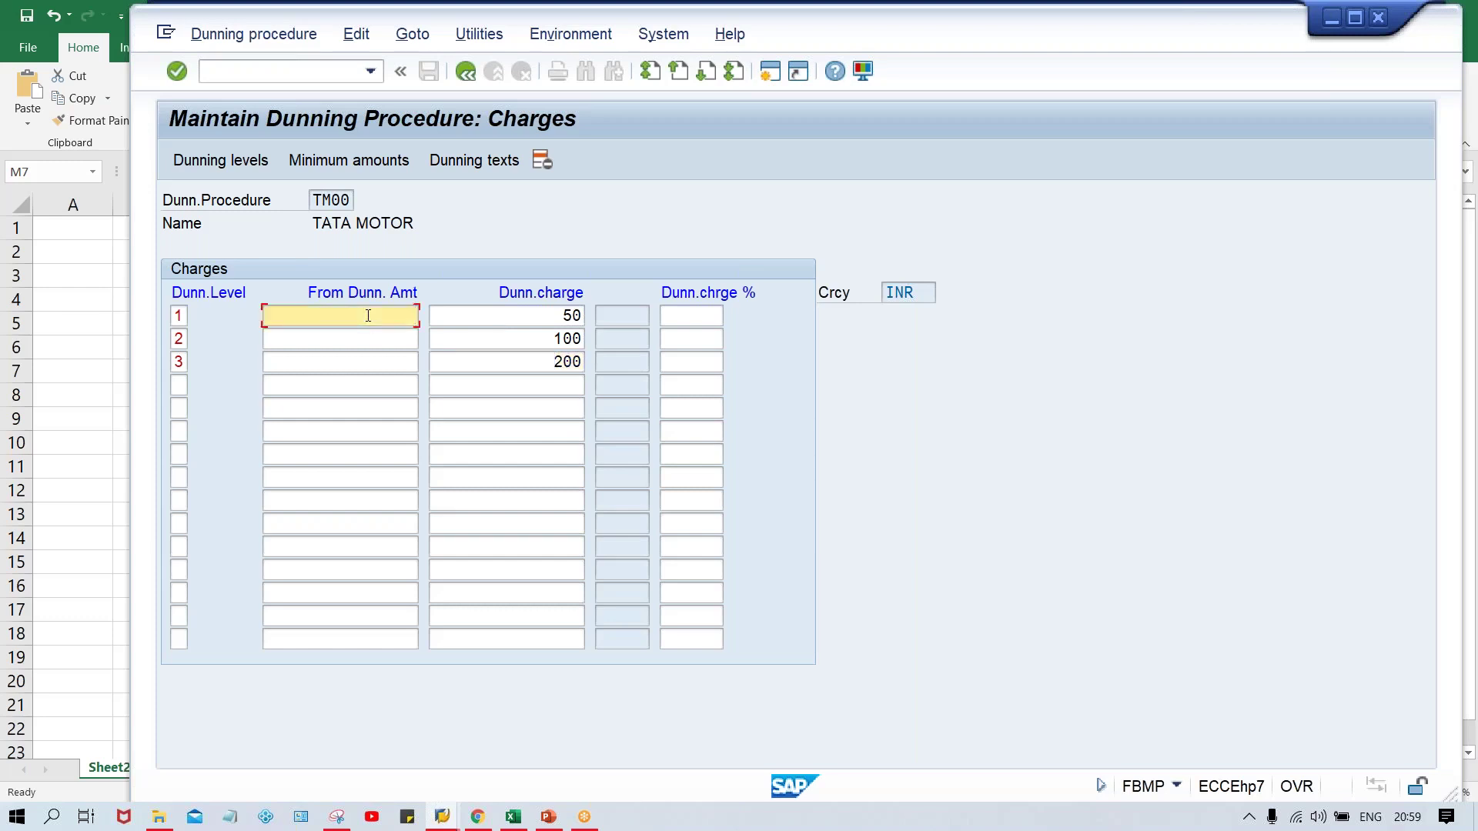
type("500")
key("Down")
type("500")
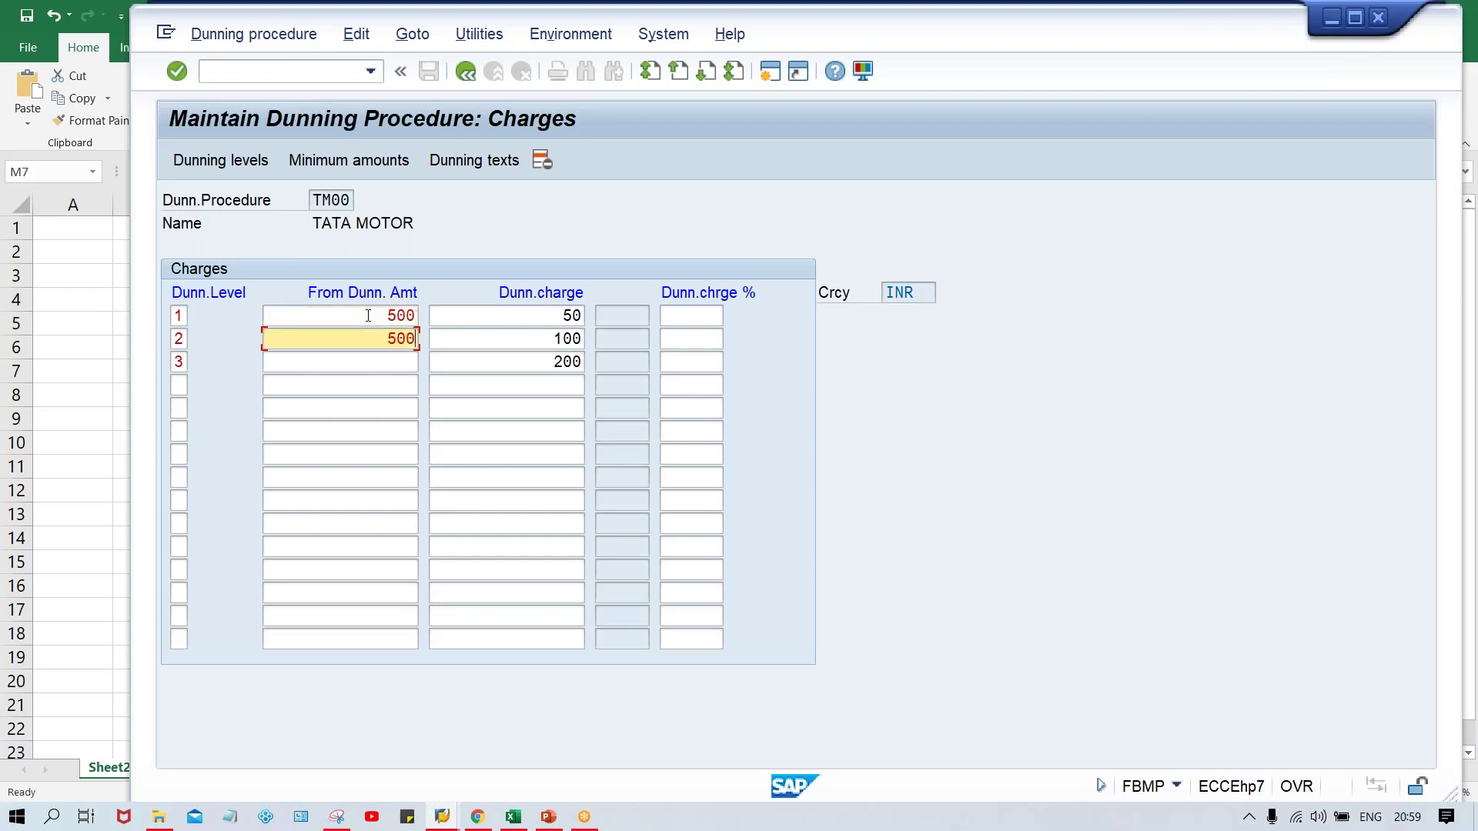
key("Down")
type("500")
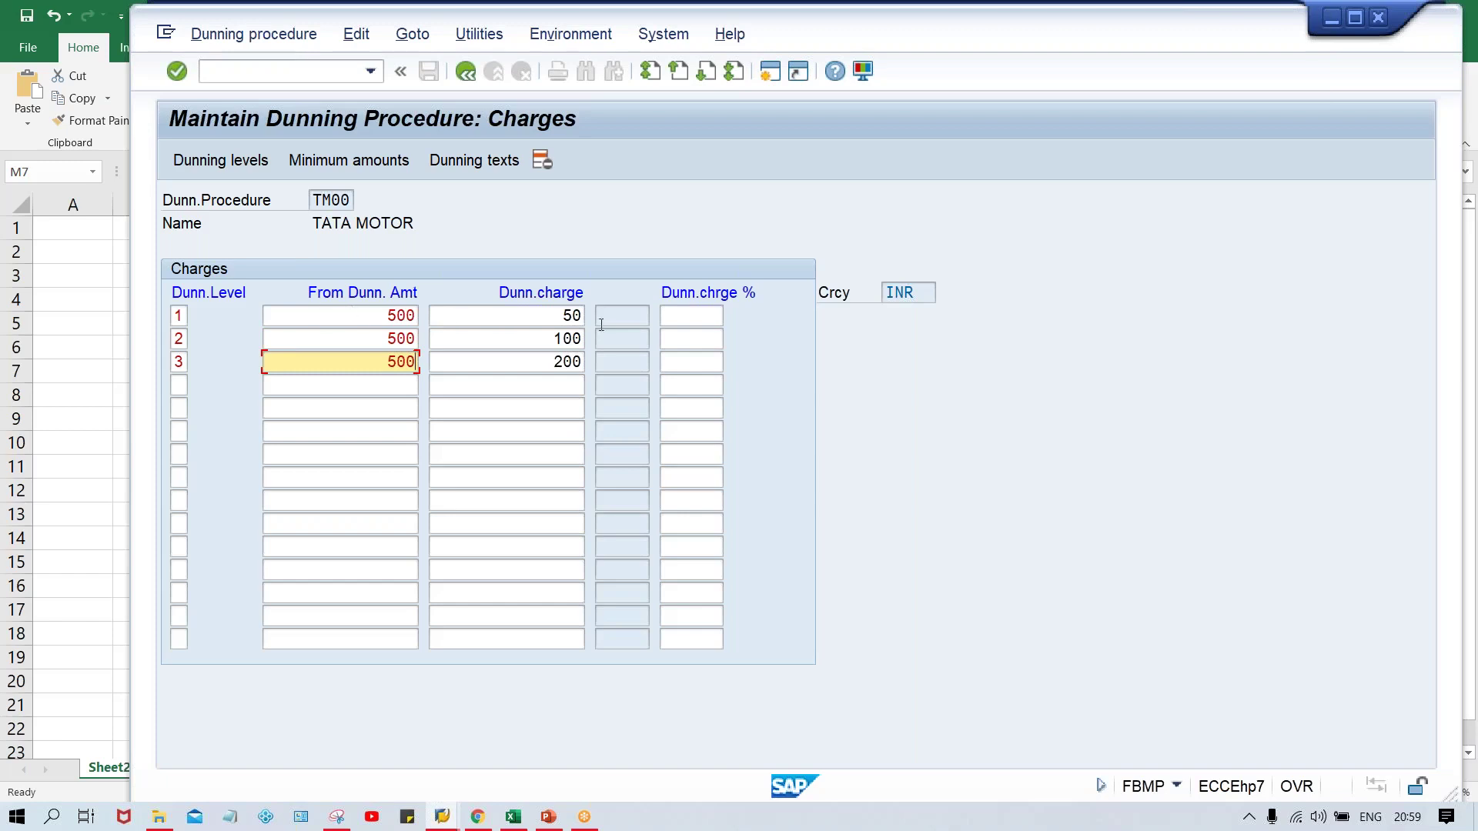
- Change the from-dunning amount of dunning levels 1 and 2 to 1000
left_click(367, 317)
key("BackSpace")
key("BackSpace")
key("BackSpace")
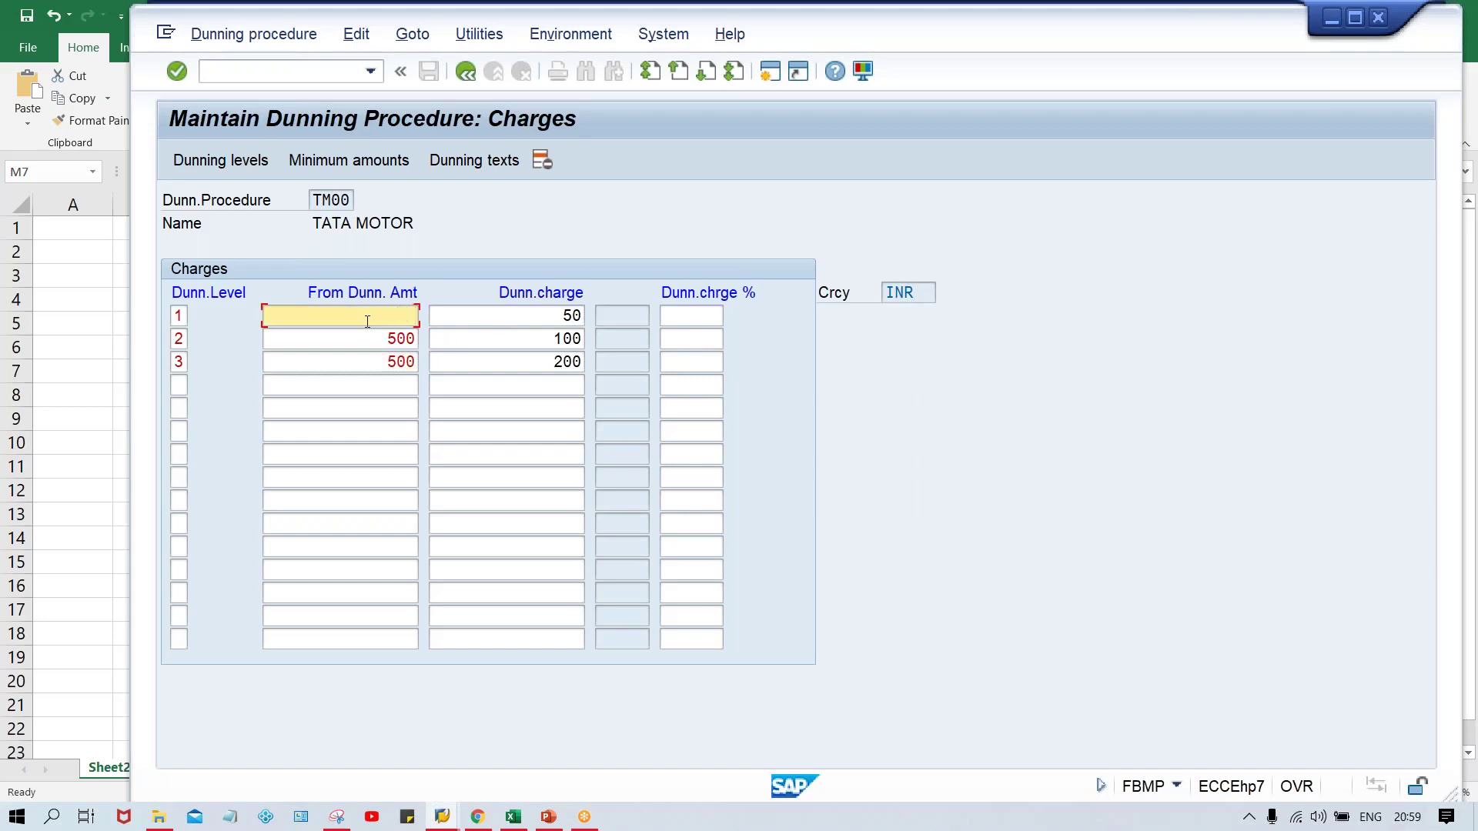
type("1000")
key("Down")
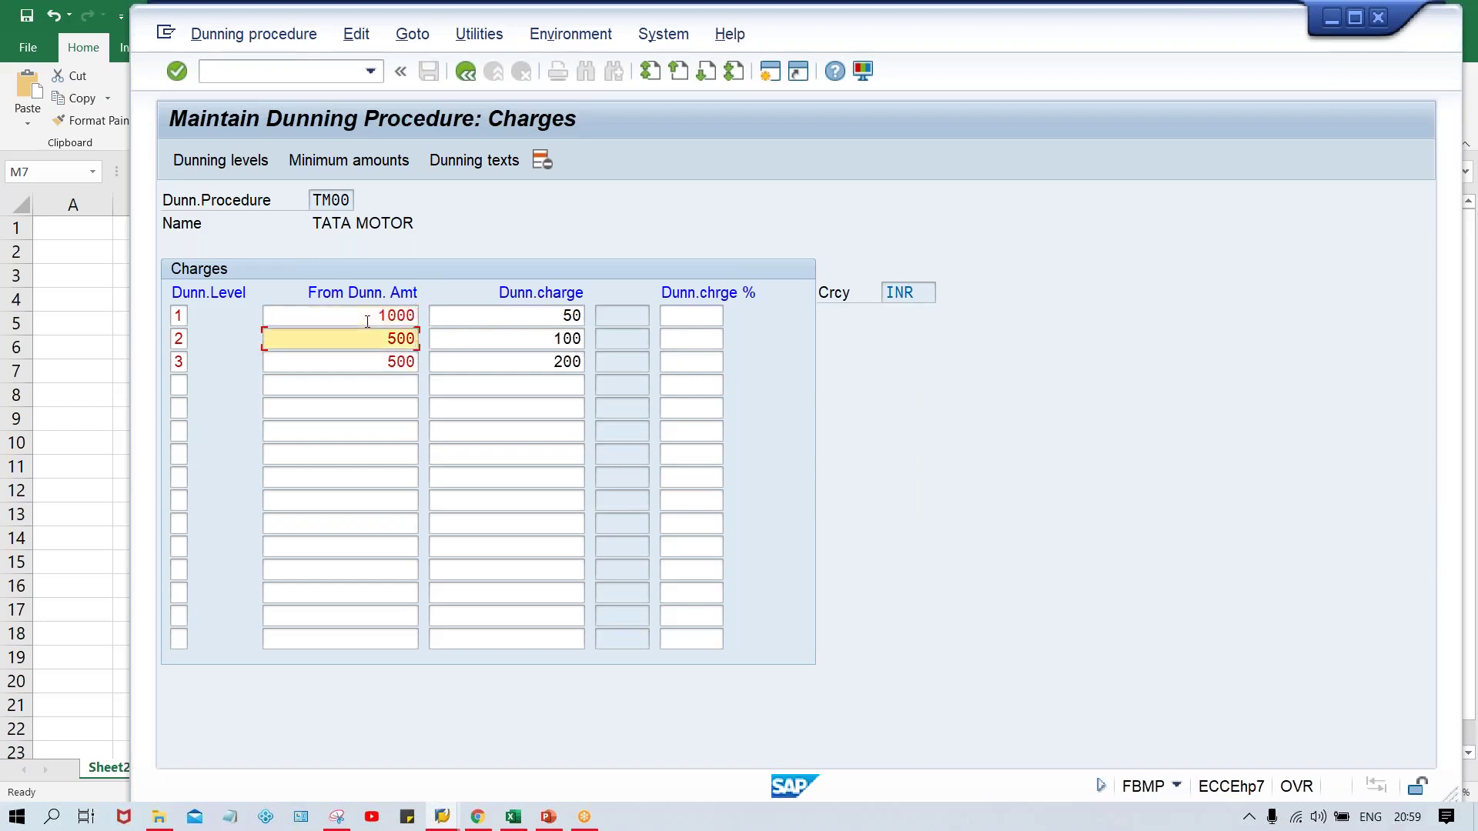
key("BackSpace")
key("BackSpace")
key("BackSpace")
type("1000")
- Change the from-dunning amount of dunning level 3 to 1000 and confirm the charges table
key("Down")
type("1")
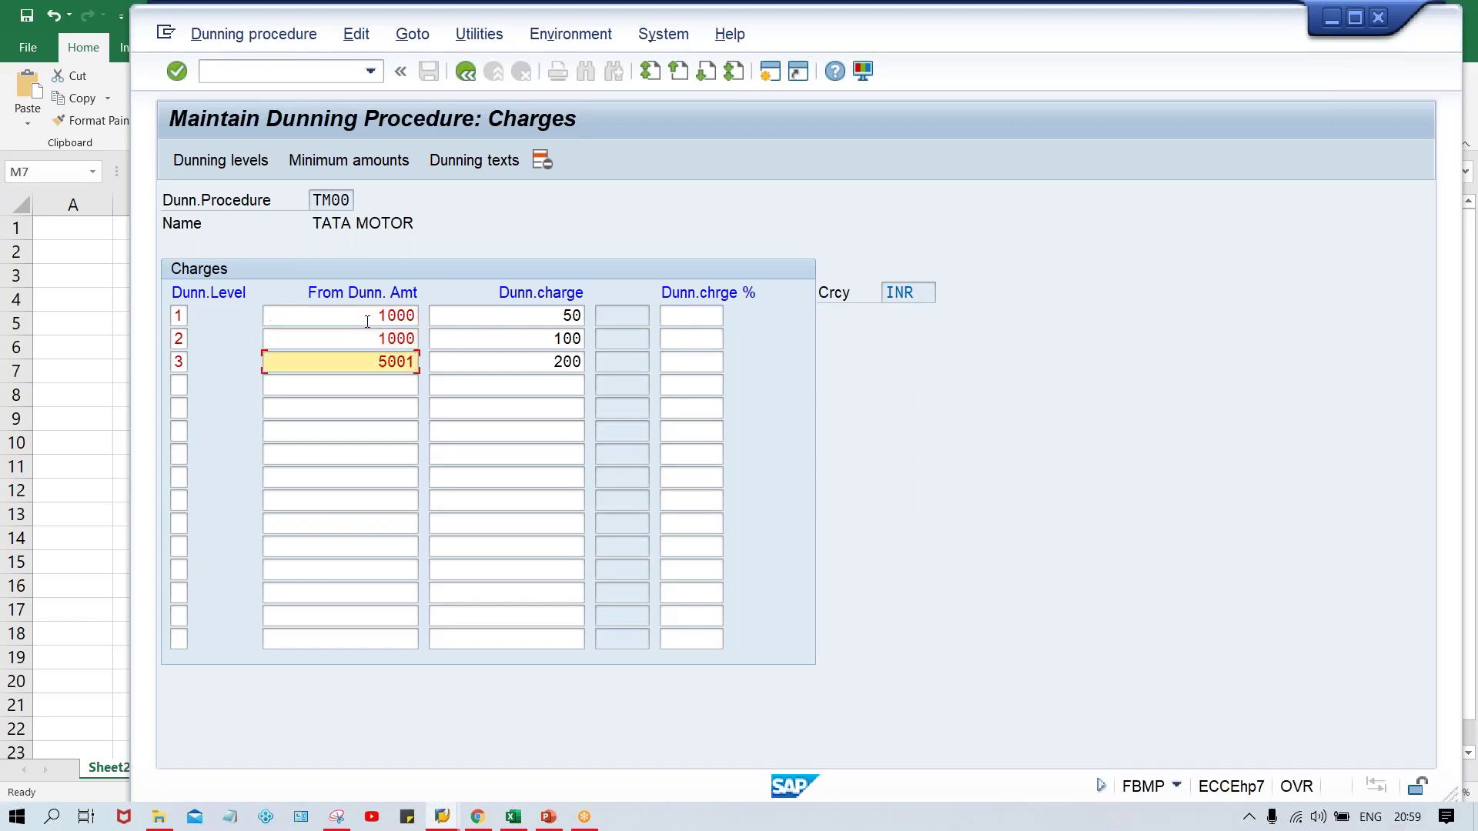
key("BackSpace")
key("BackSpace")
key("BackSpace")
key("BackSpace")
type("1000")
left_click(551, 339)
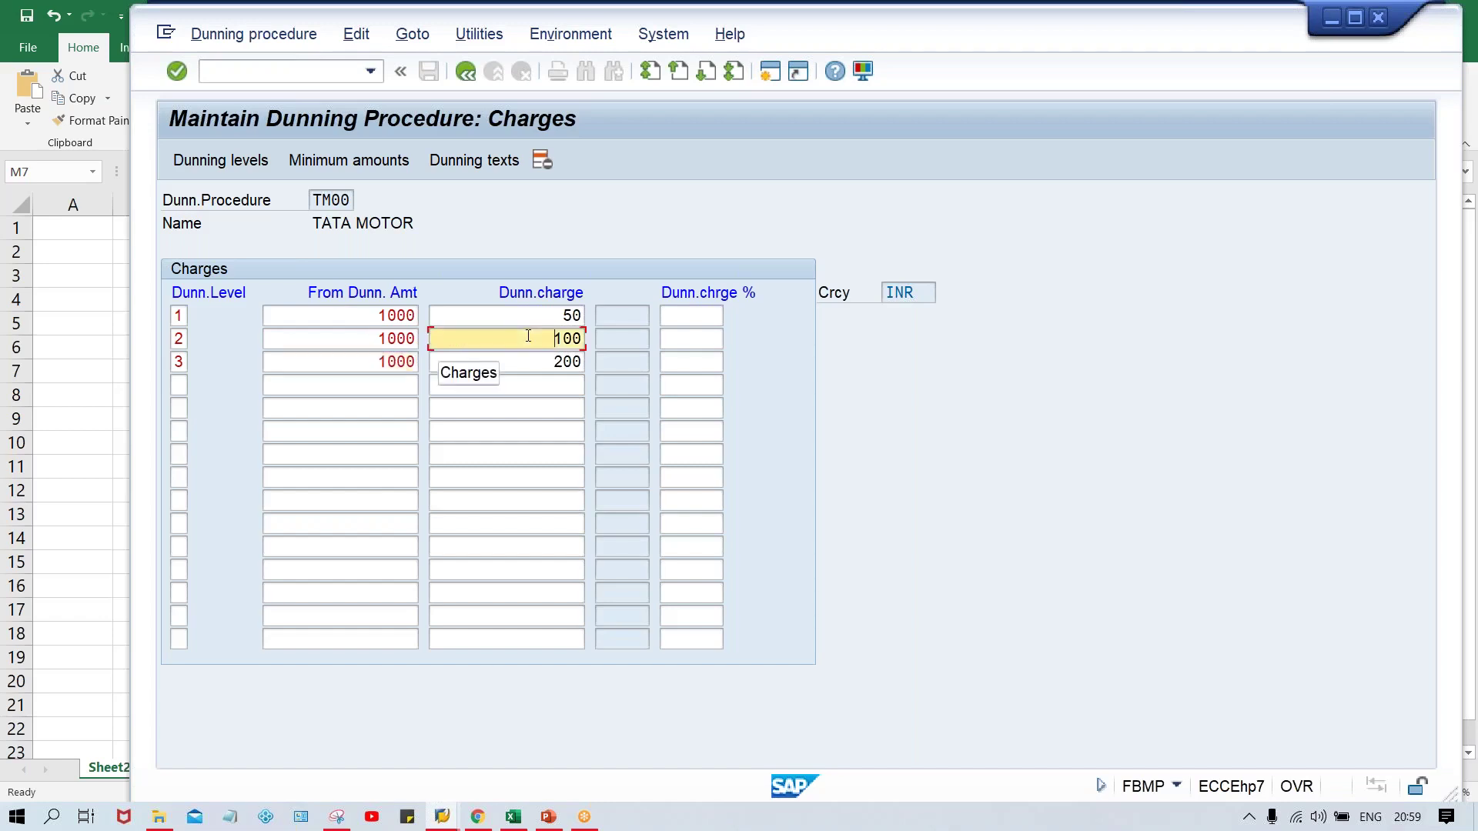
left_click(545, 361)
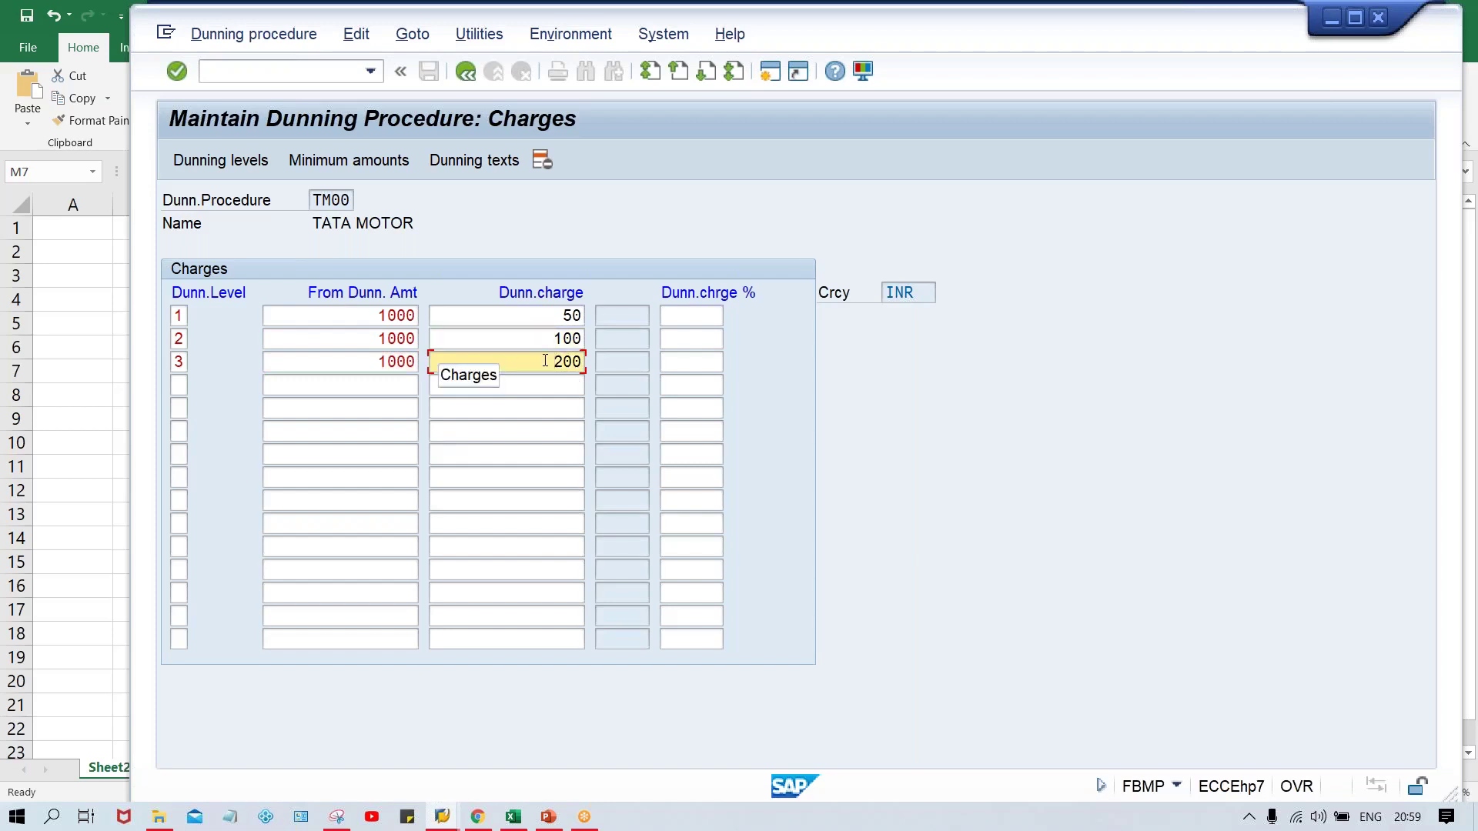
key("Return")
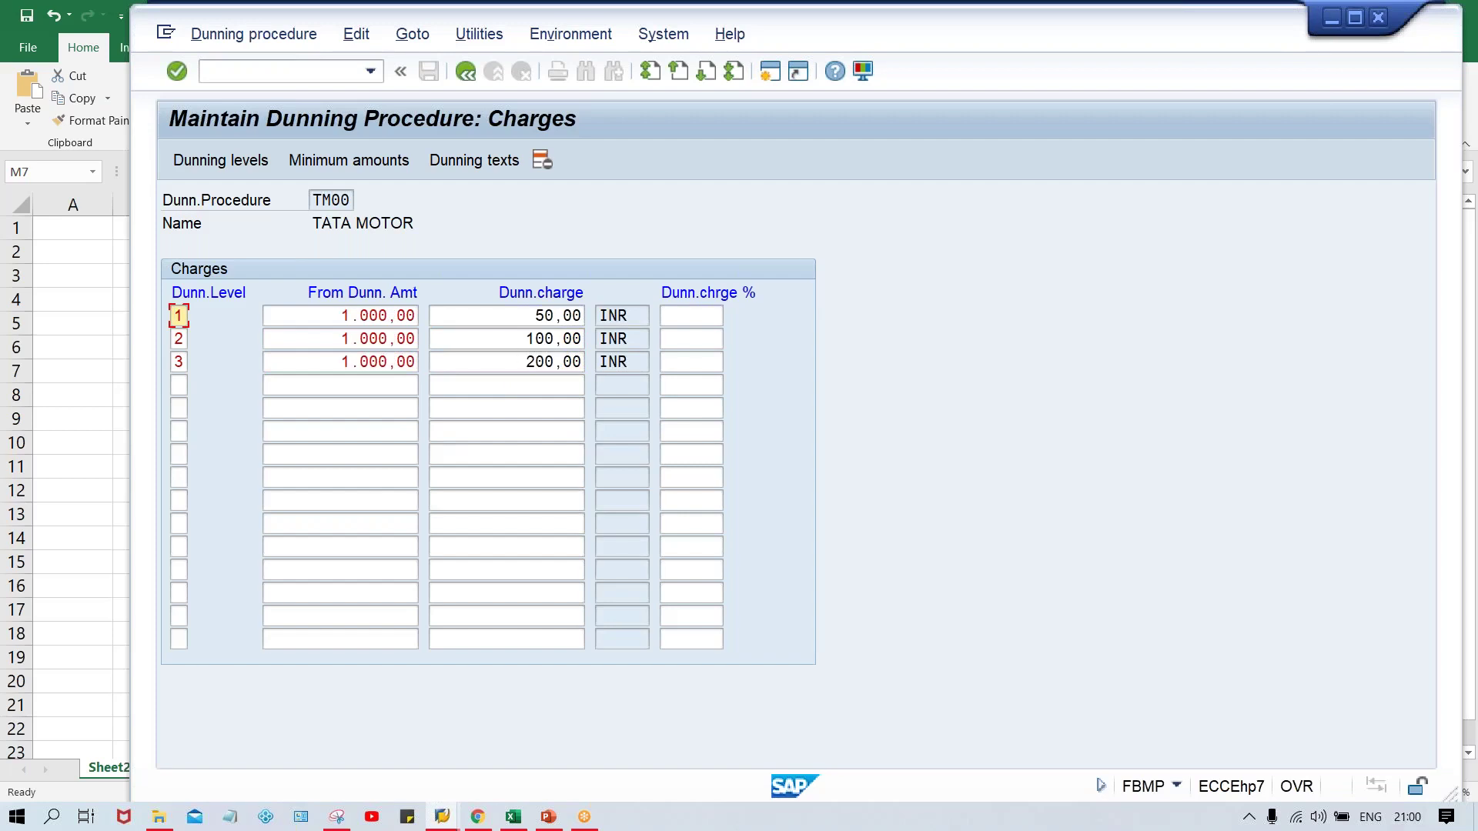
- Open the minimum amounts of TM00 for currency INR and enter dunning levels 1, 2 and 3 in the first three rows
left_click(357, 166)
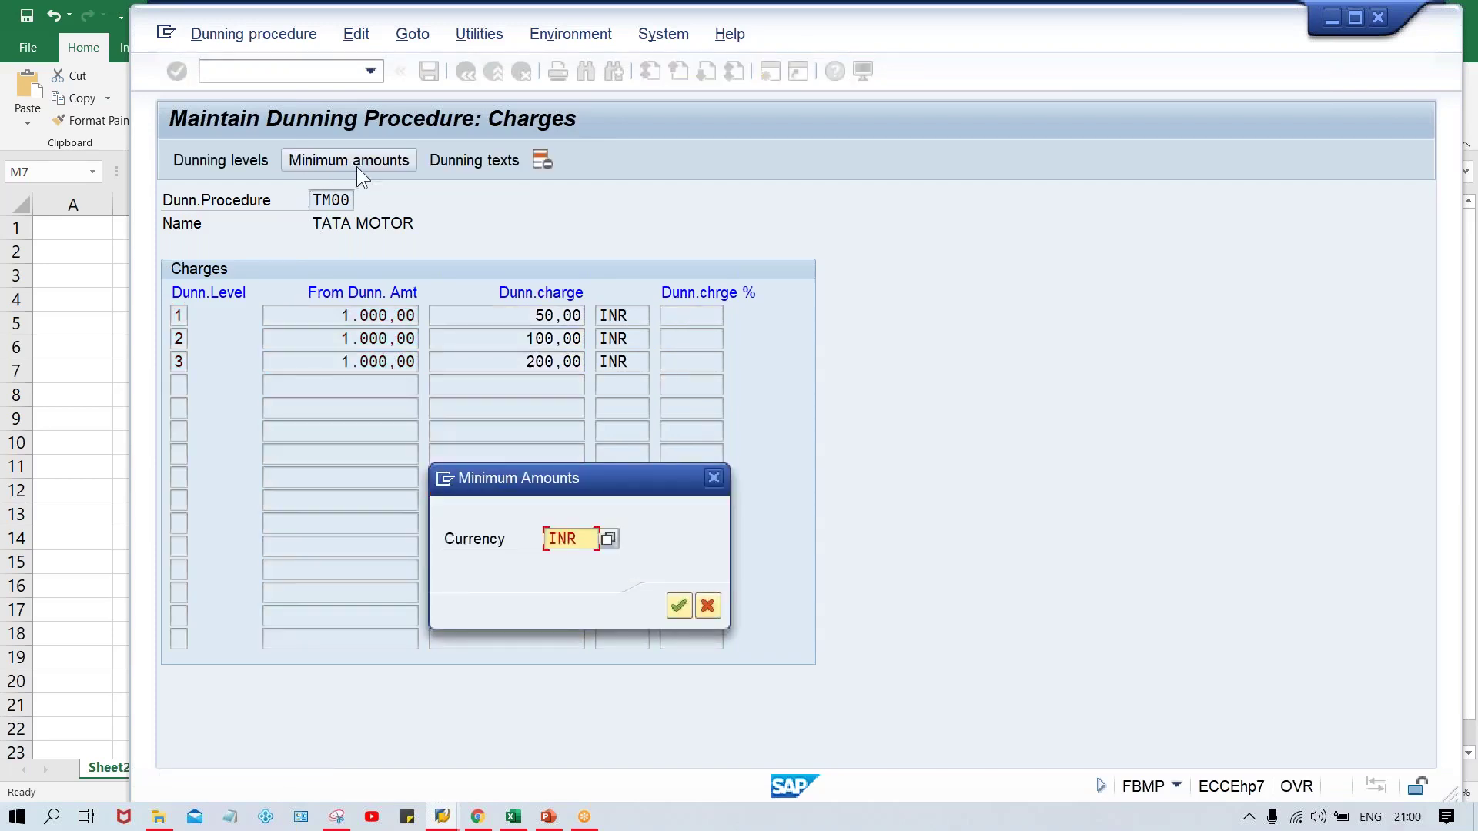
key("Return")
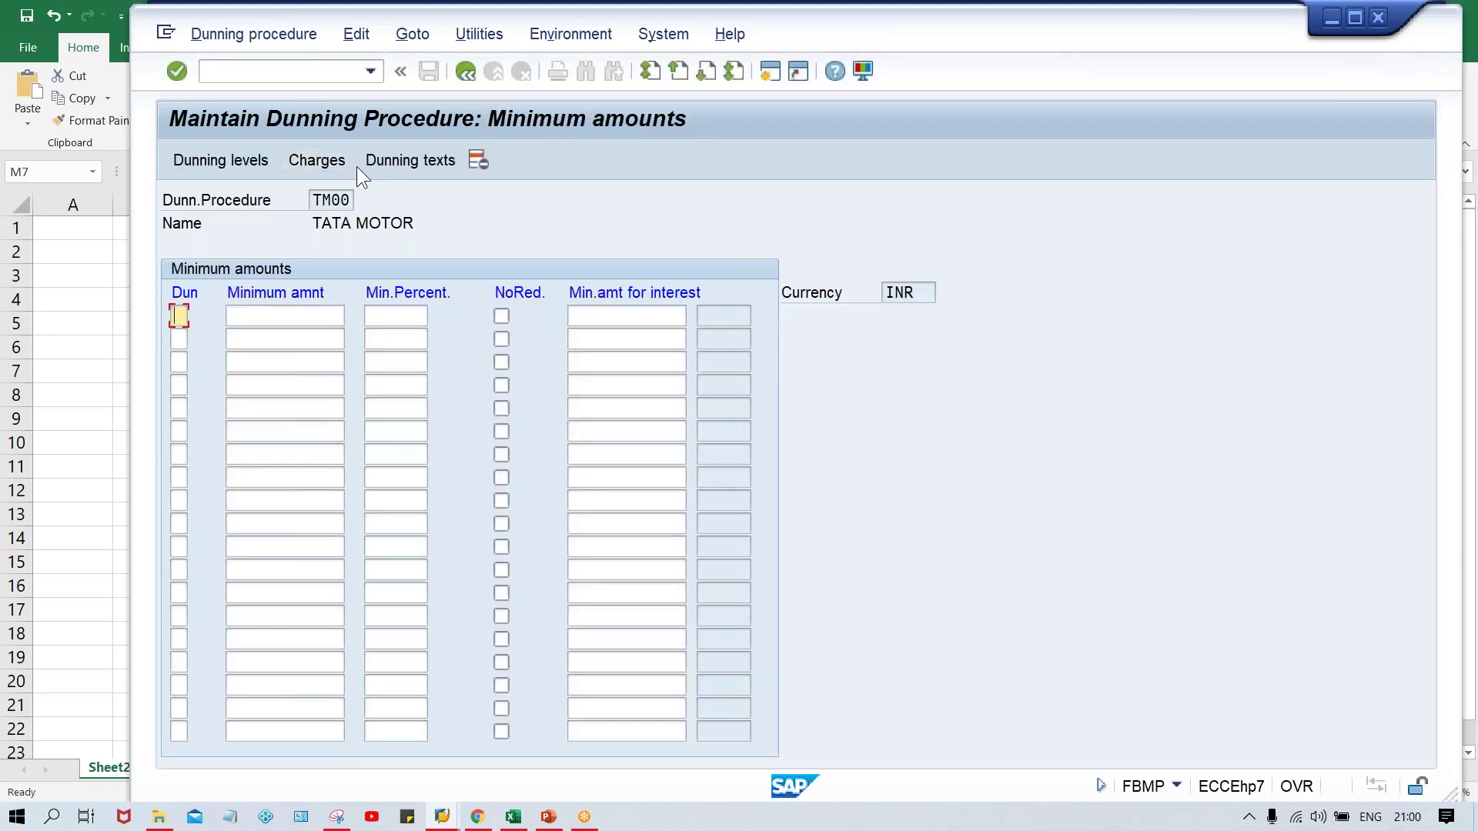
type("1")
key("Down")
type("2")
key("Down")
type("3")
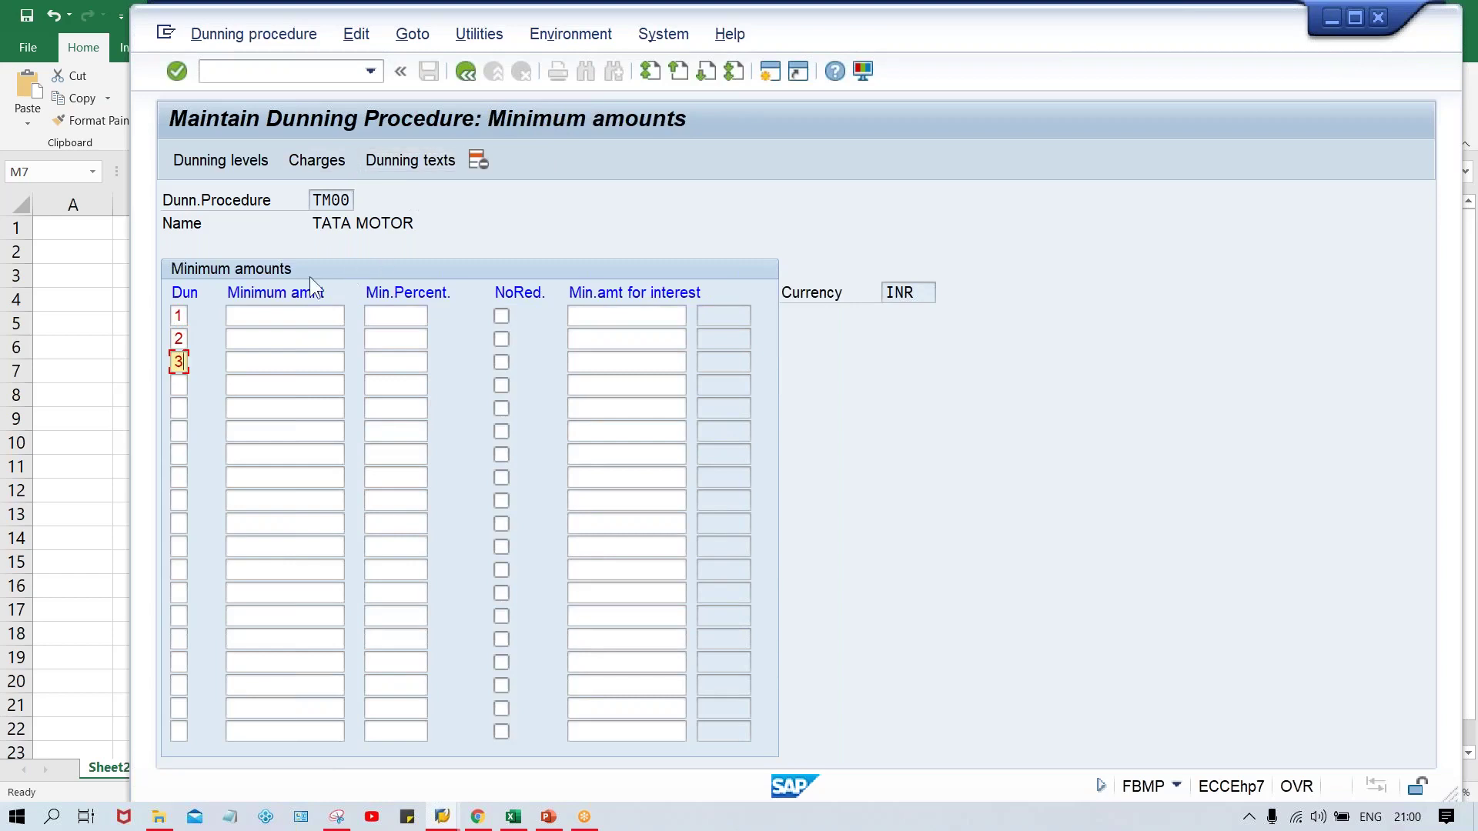
- Enter a minimum amount of 500 for each of dunning levels 1, 2 and 3
left_click(267, 321)
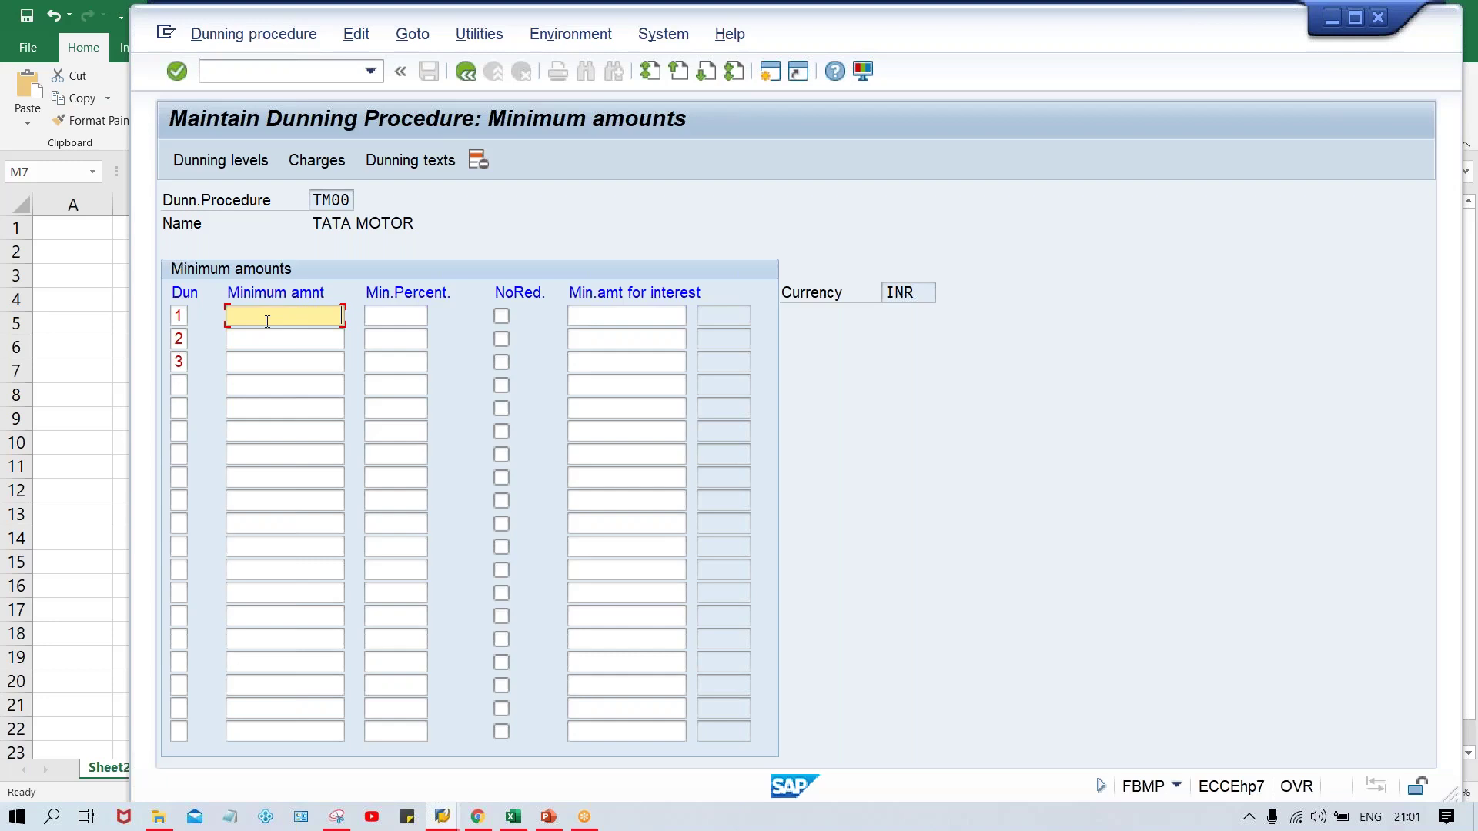
type("500")
key("Down")
type("500")
key("Down")
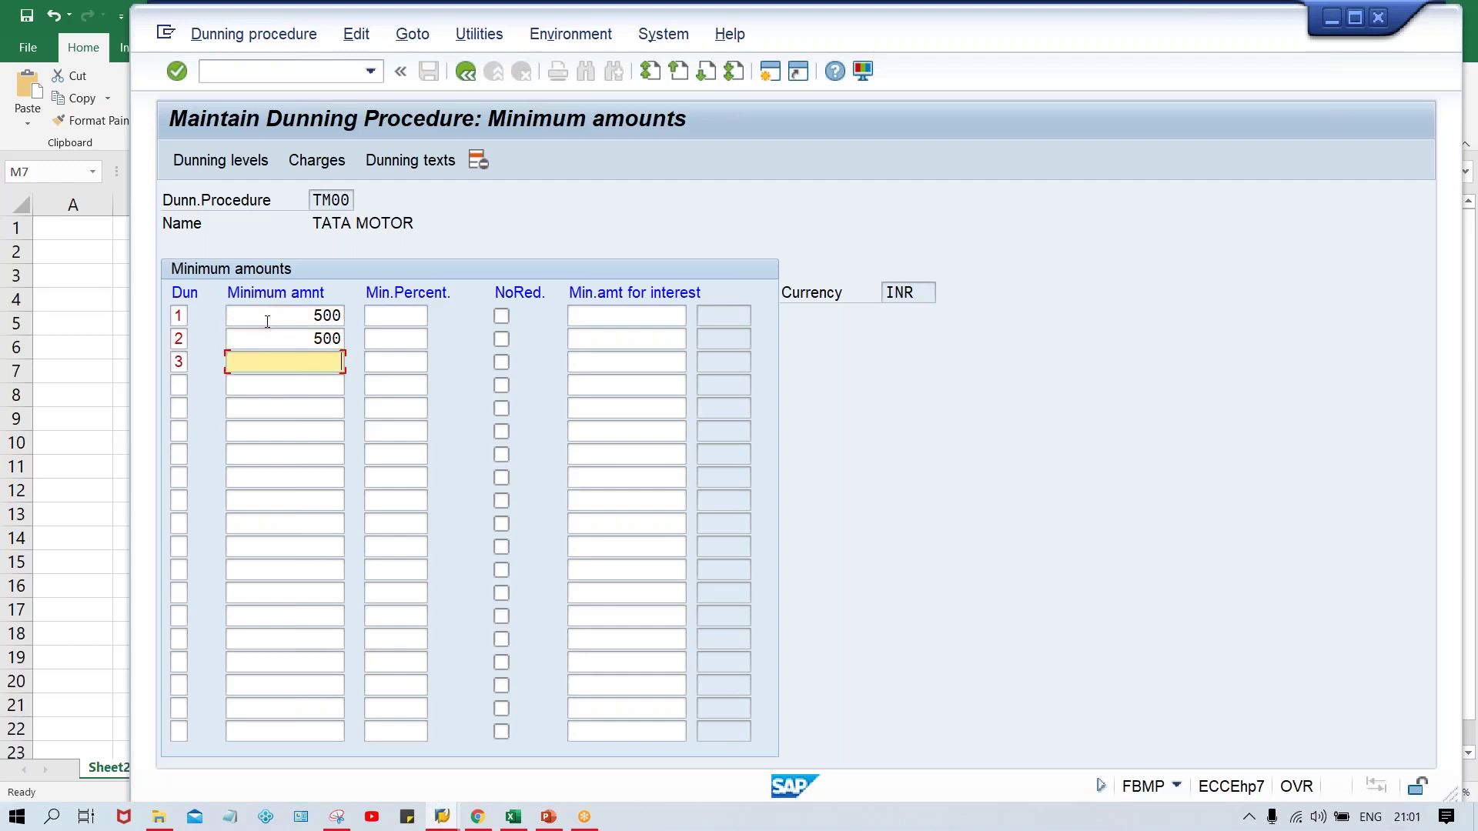
type("500")
left_click(295, 313)
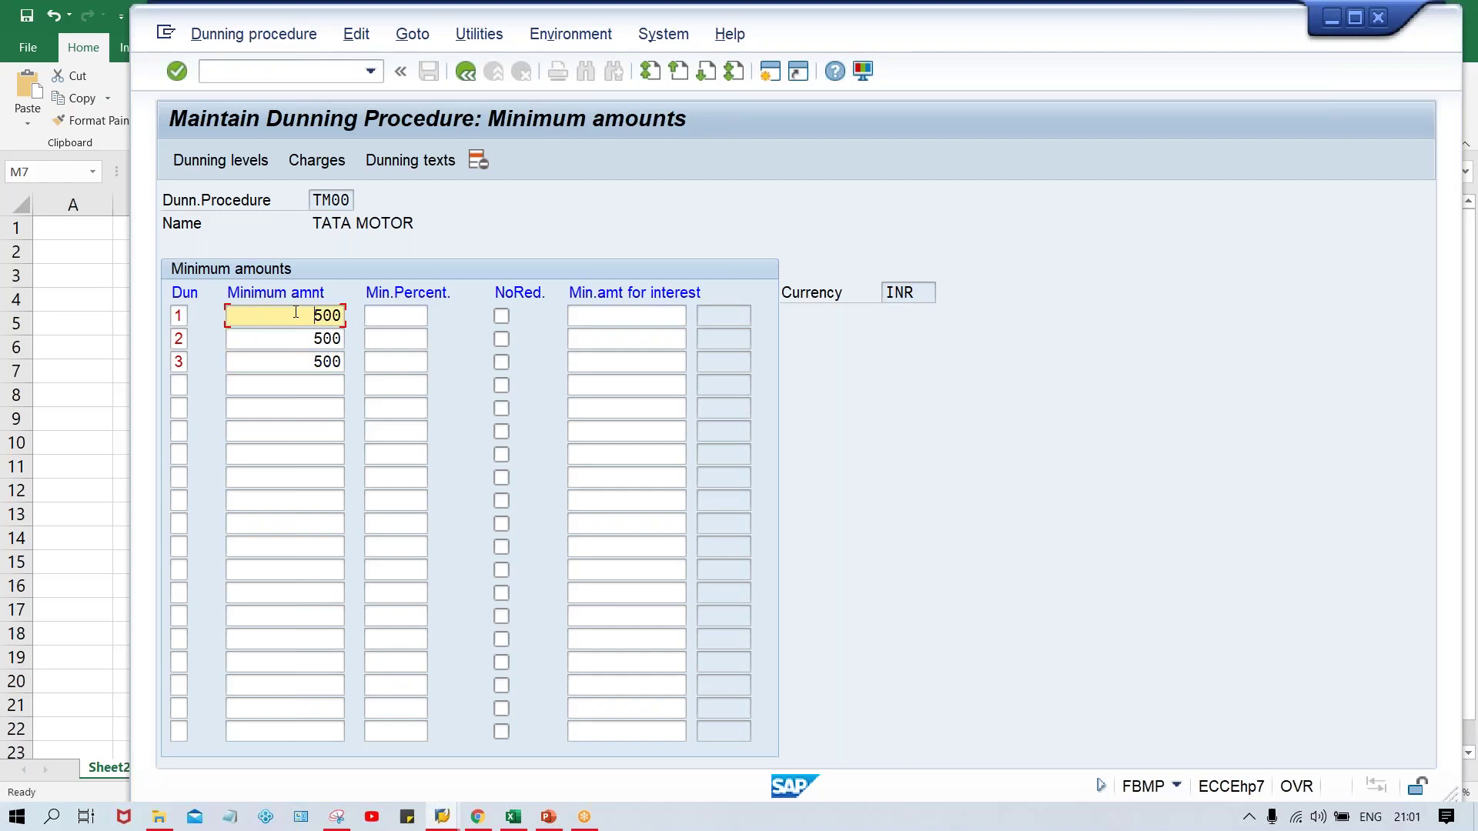
- Request the customer dunning texts for company code TM00 and add TM00 as a new company code in the company code data
left_click(416, 160)
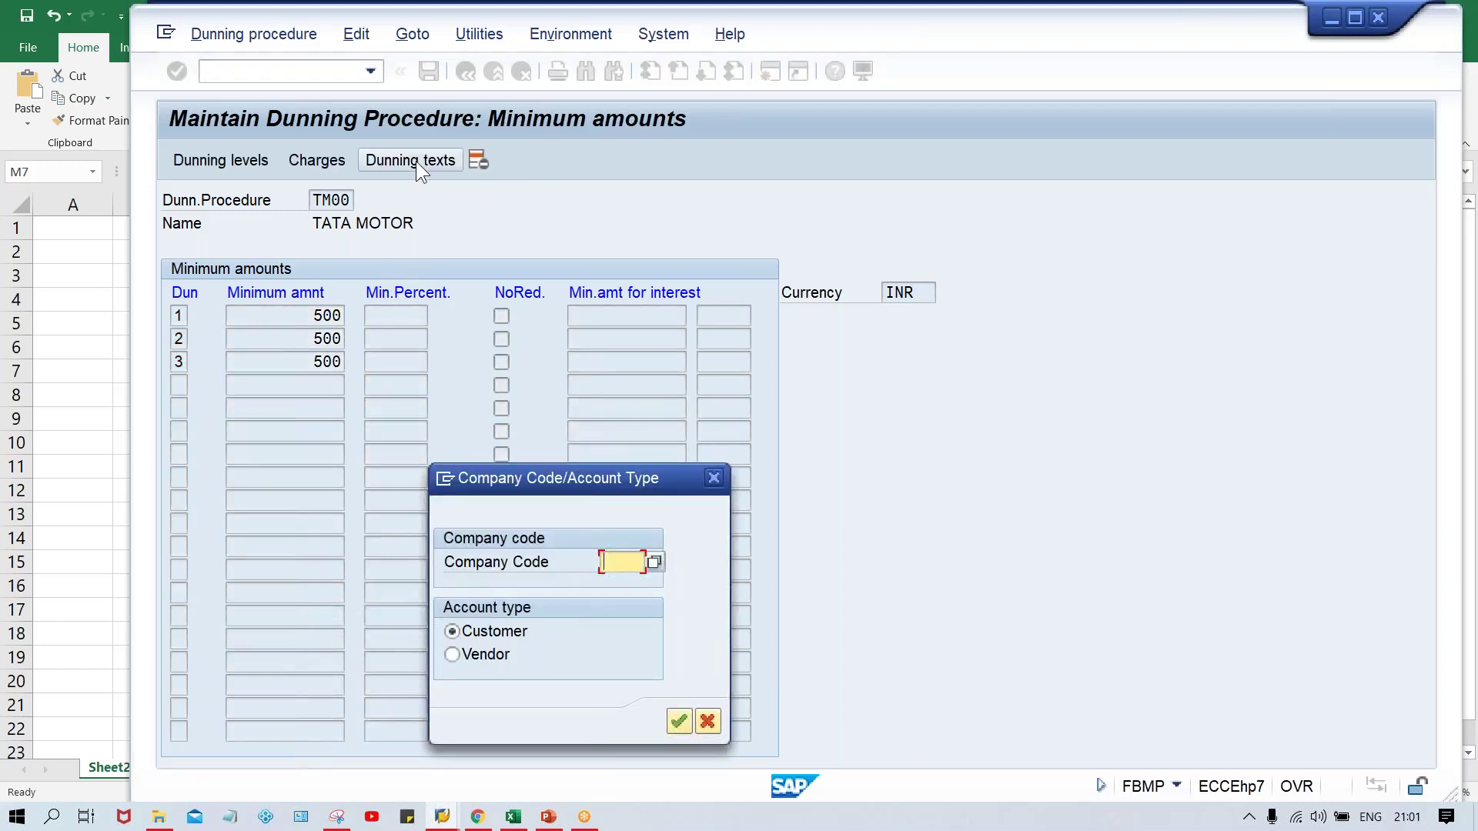
type("TM00")
key("Return")
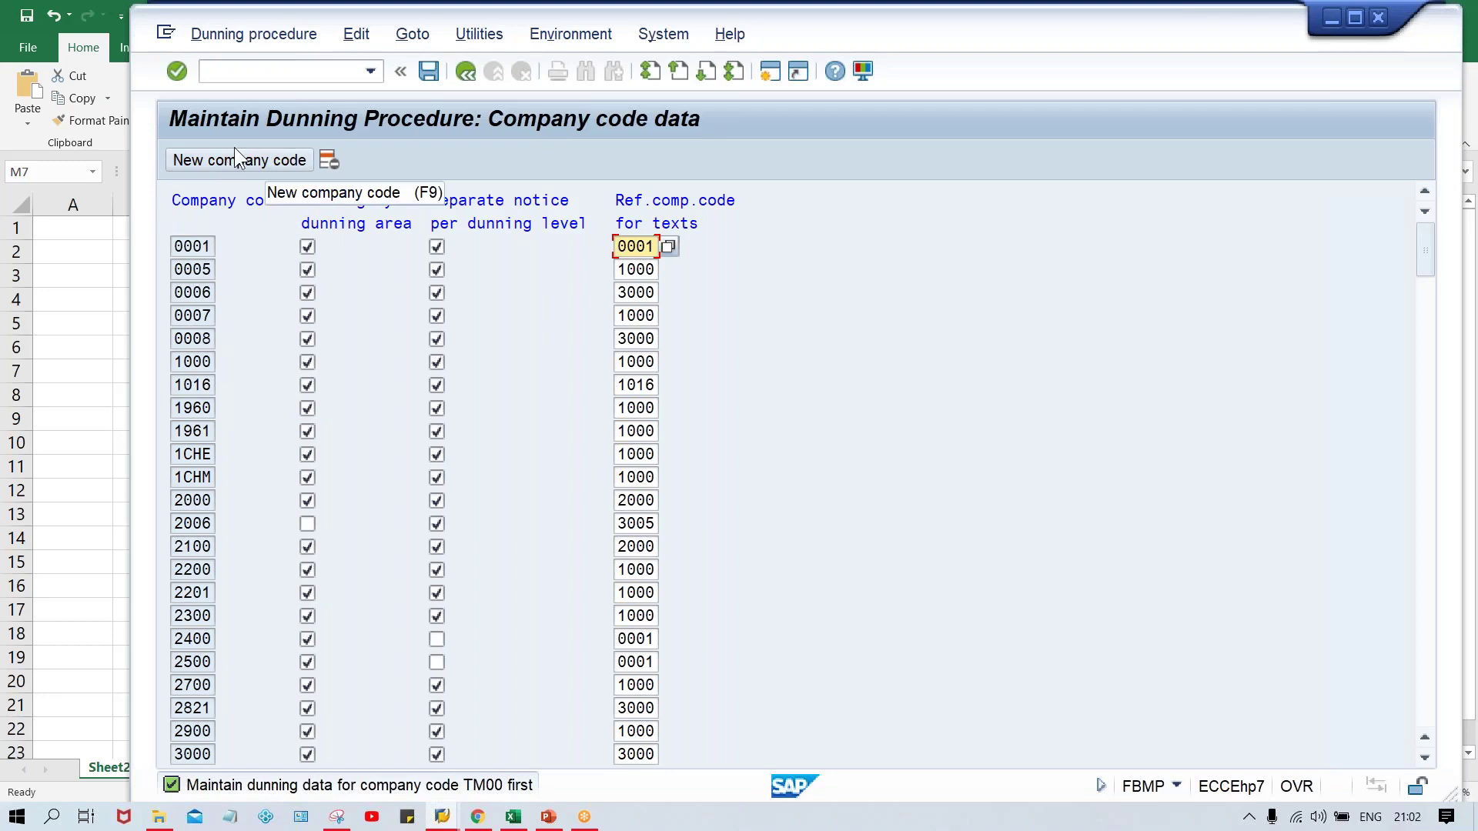
left_click(251, 169)
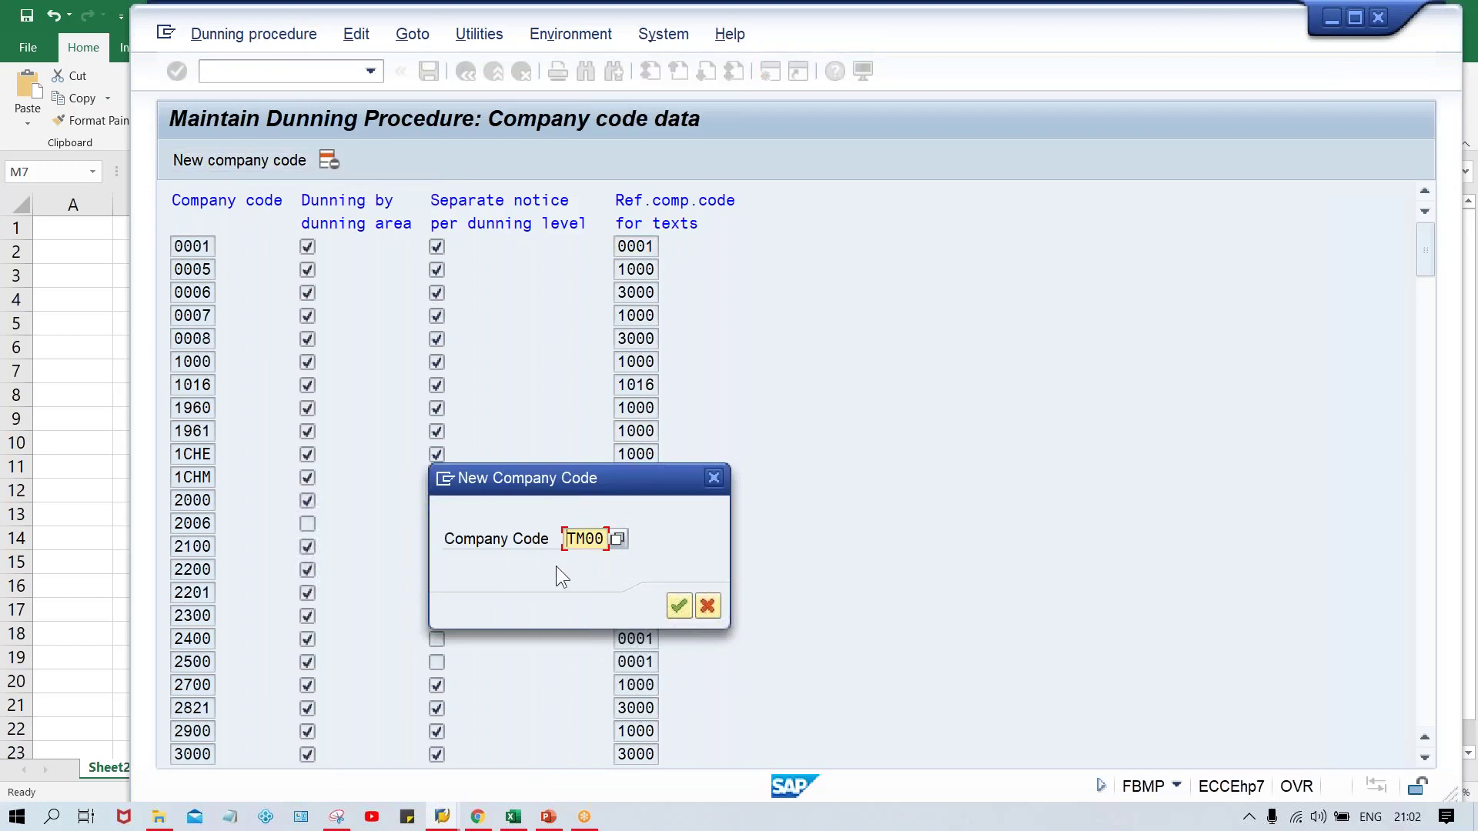
key("Return")
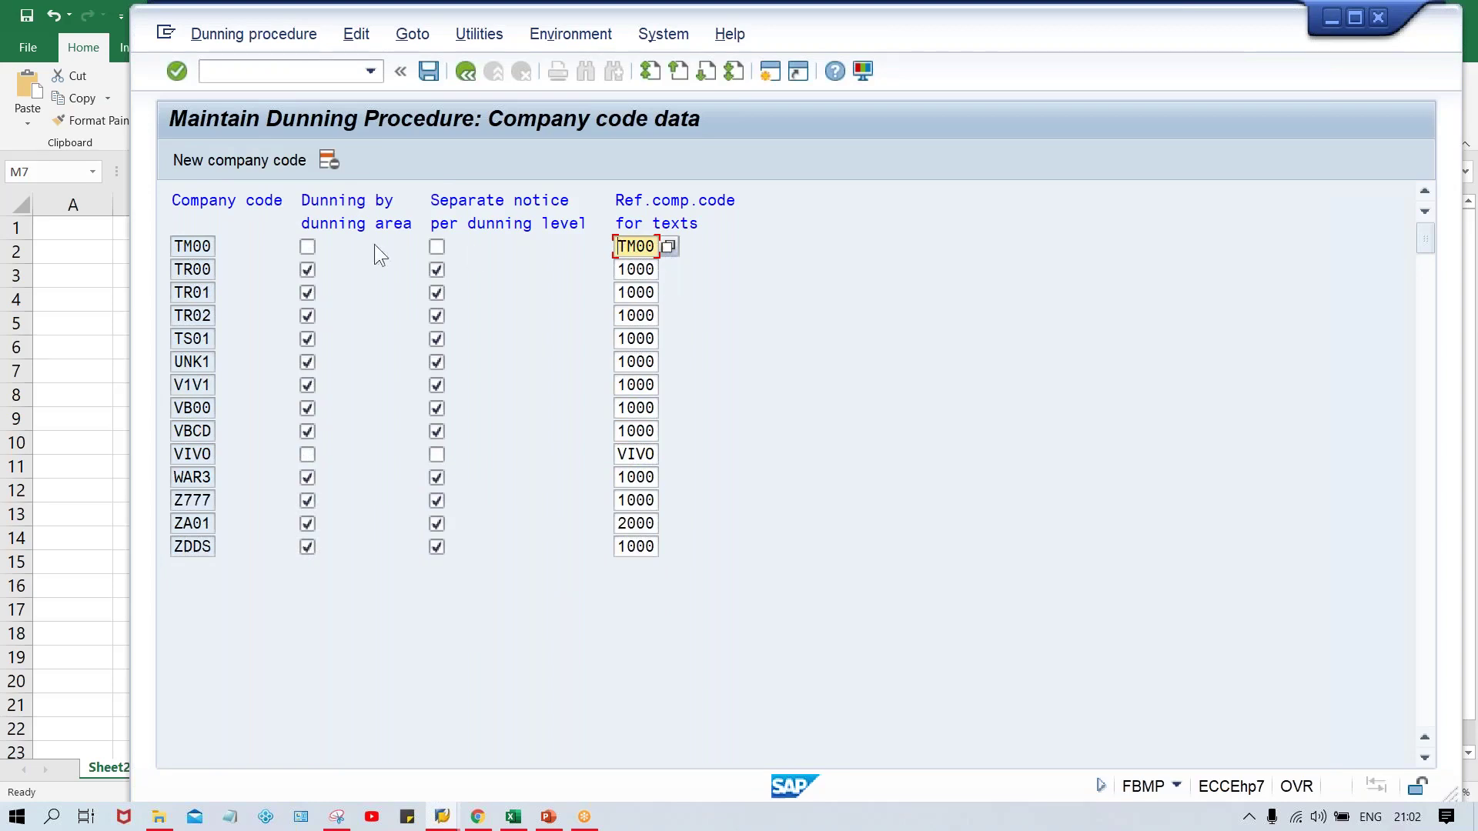
- Enable dunning by dunning area and separate notice per dunning level for company code TM00
left_click(312, 243)
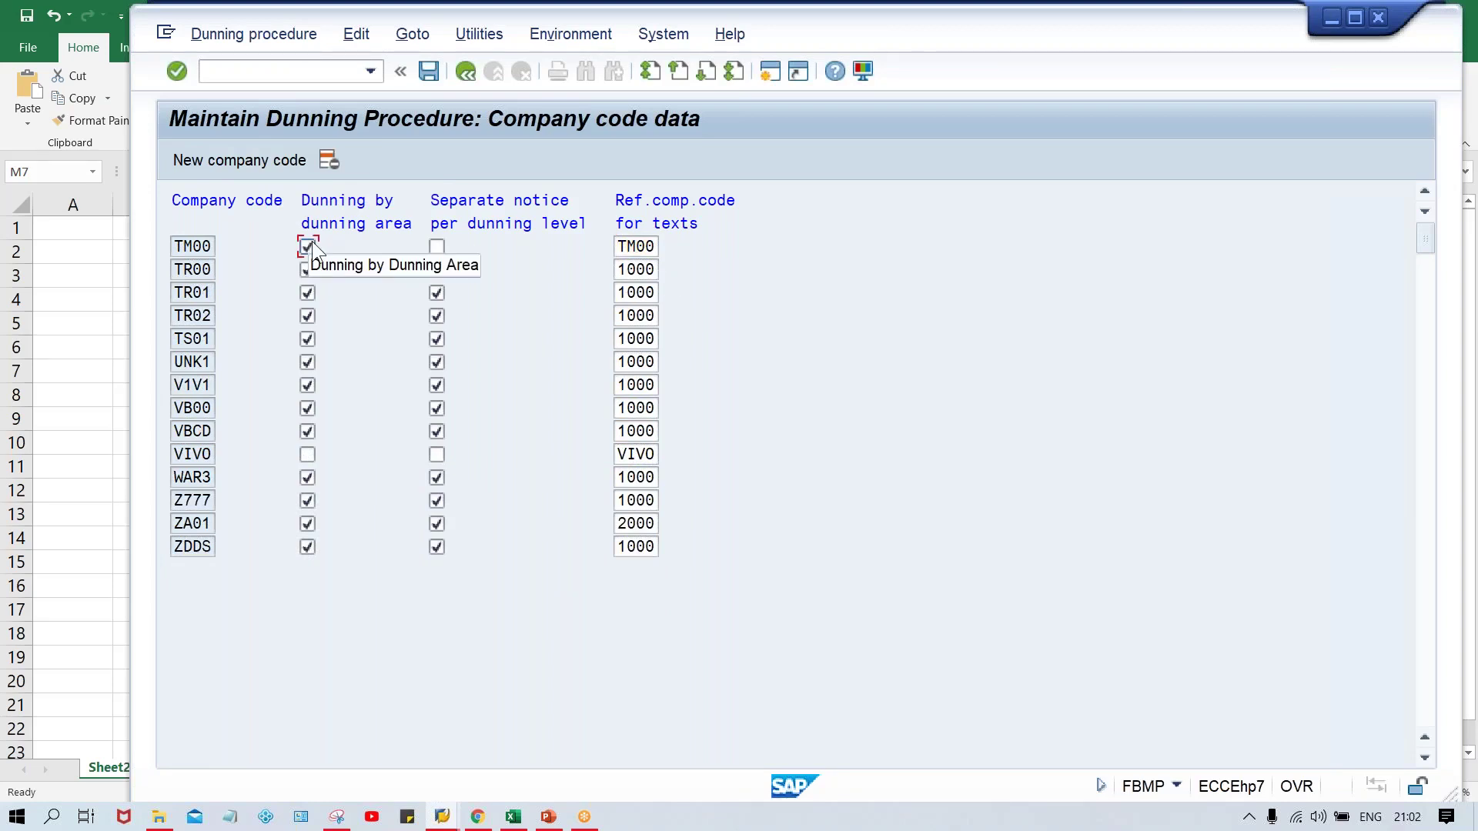
left_click(437, 245)
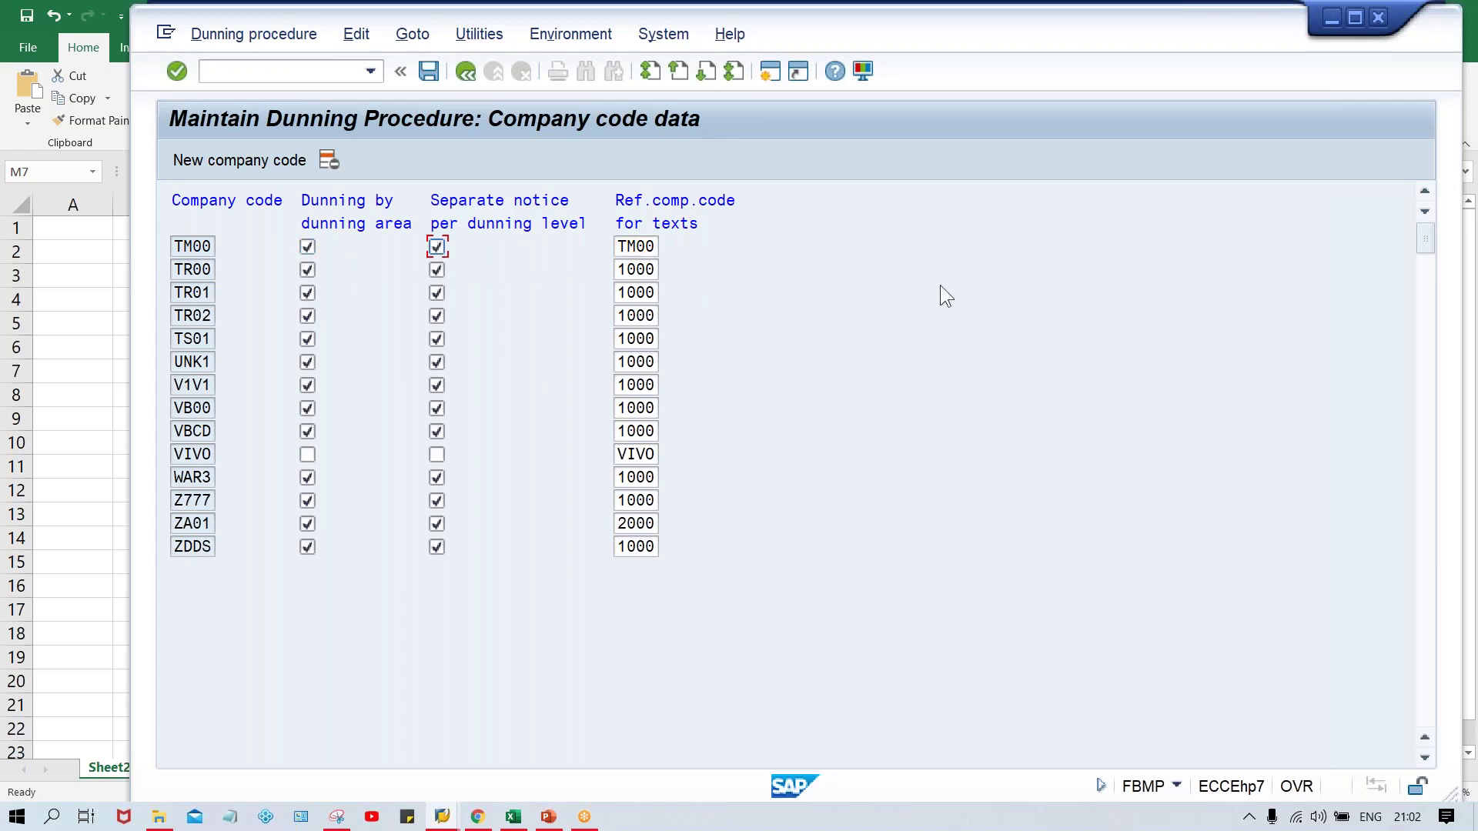
key("Return")
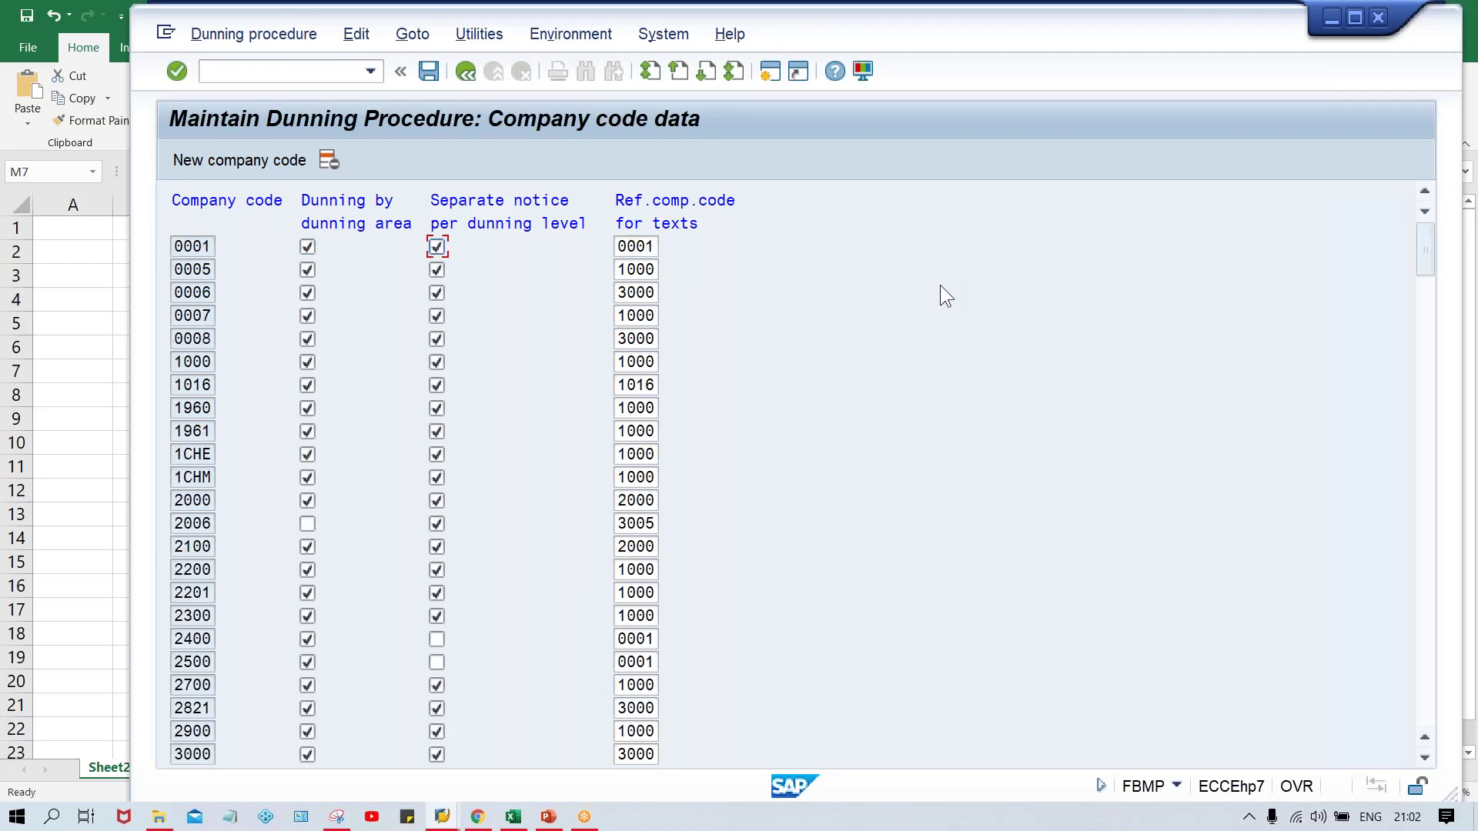
- Leave the company code data and save it to the TATA MOTOR customizing request EH7K900724
left_click(461, 75)
left_click(512, 415)
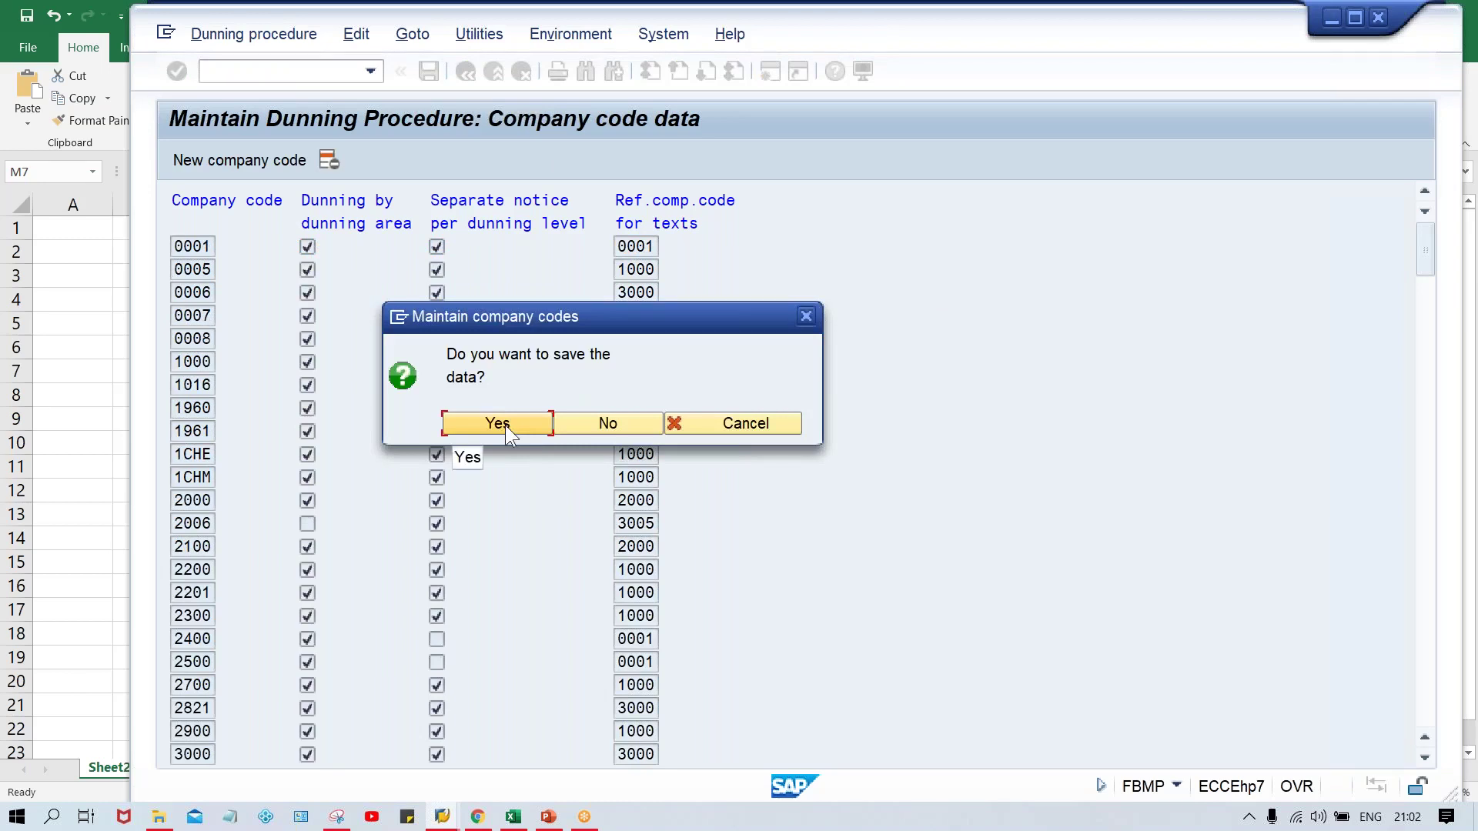
left_click(505, 425)
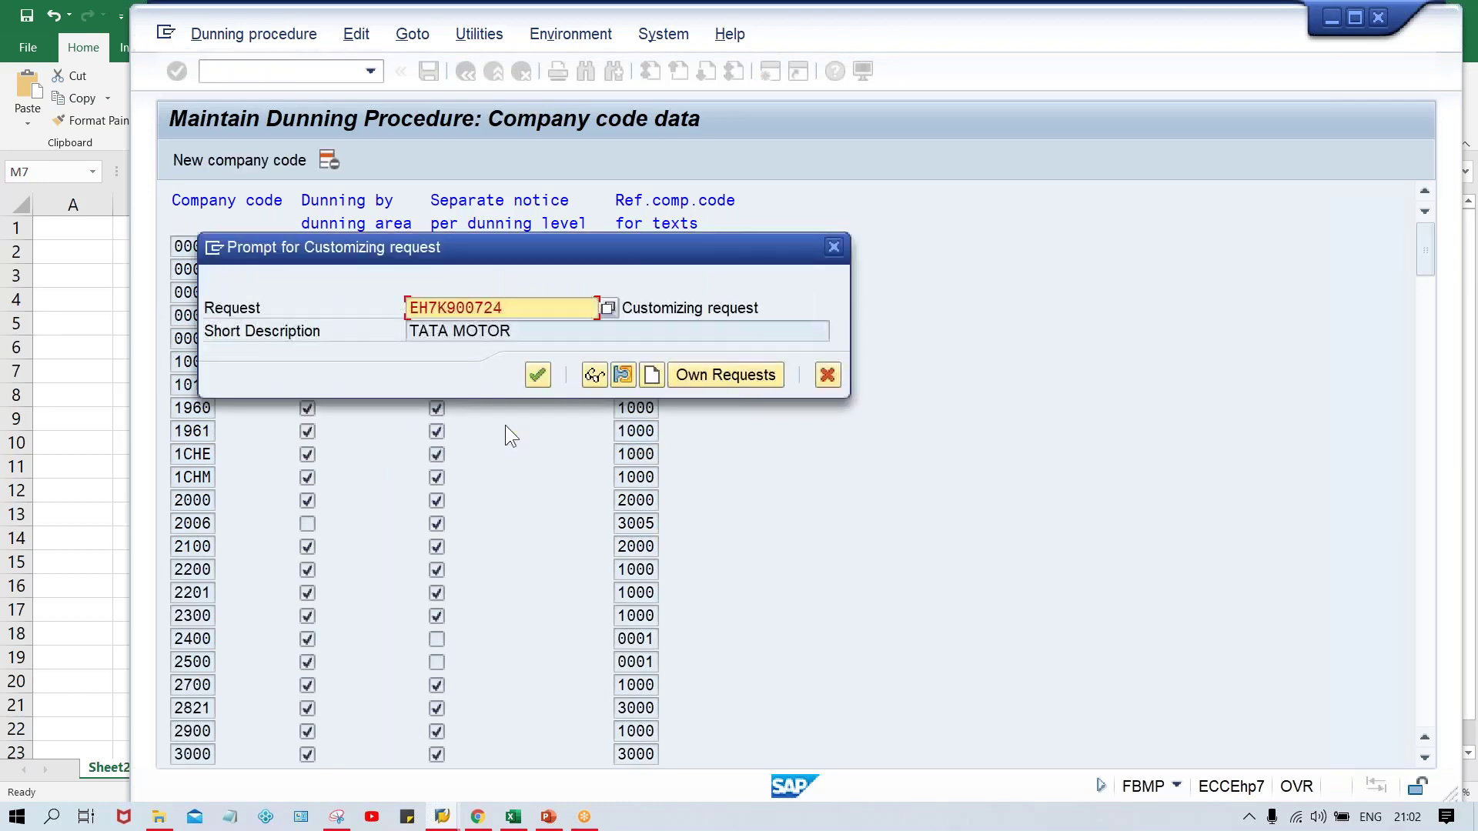
left_click(537, 375)
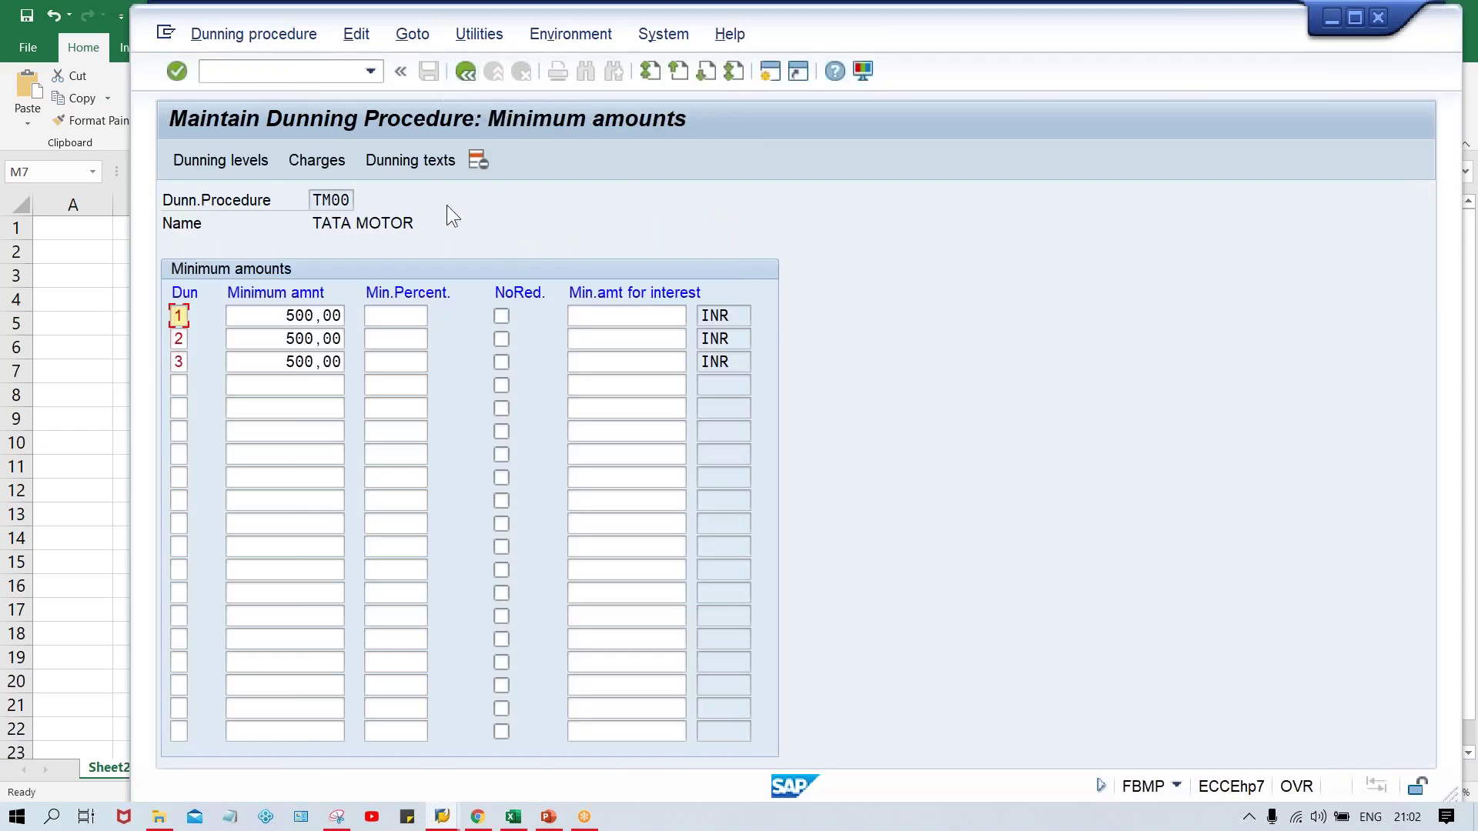
- Open the customer dunning texts for company code TM00 and list dunning levels 1, 2 and 3 in the first three rows
left_click(403, 162)
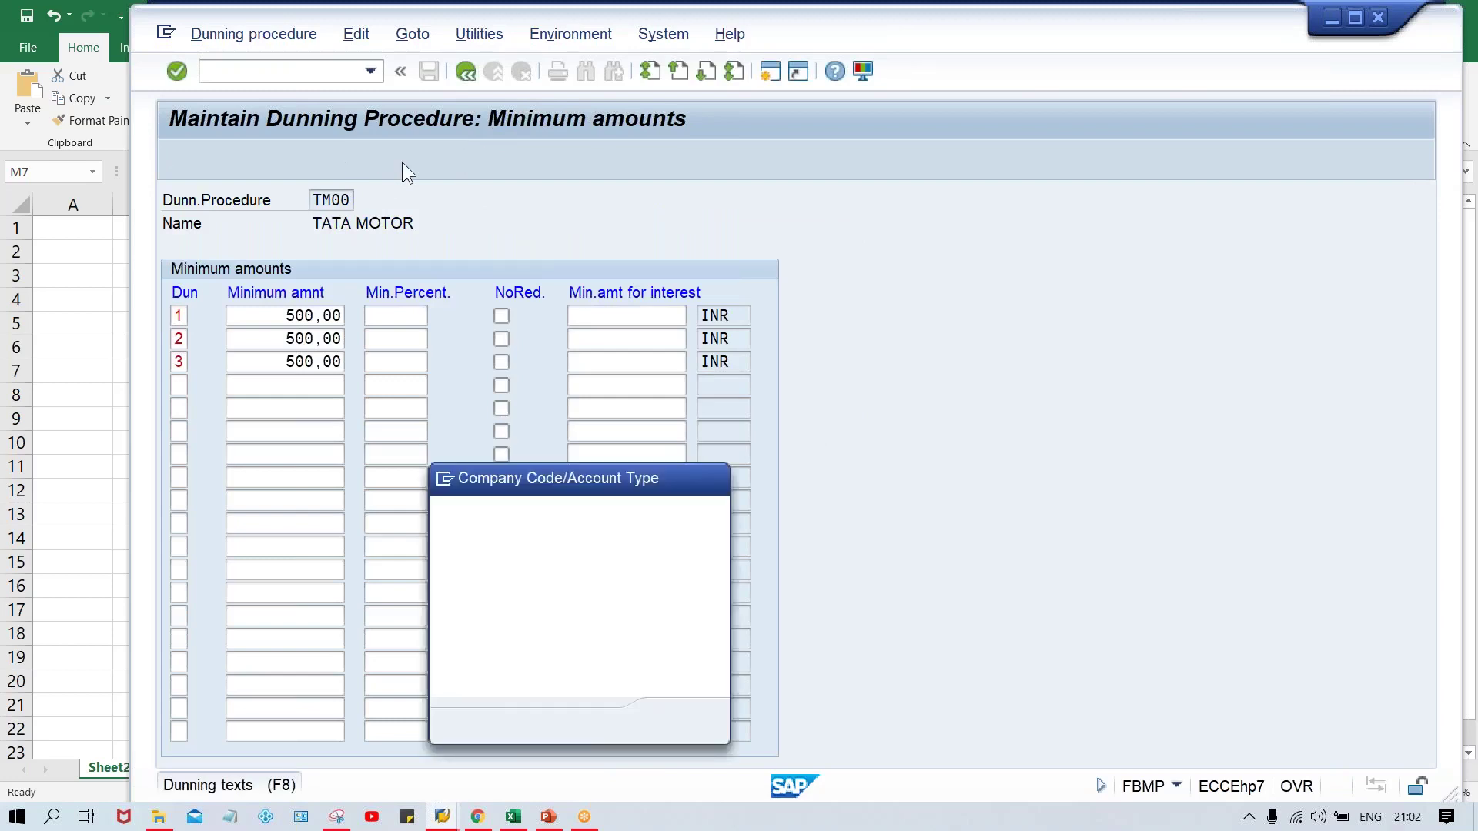
key("Return")
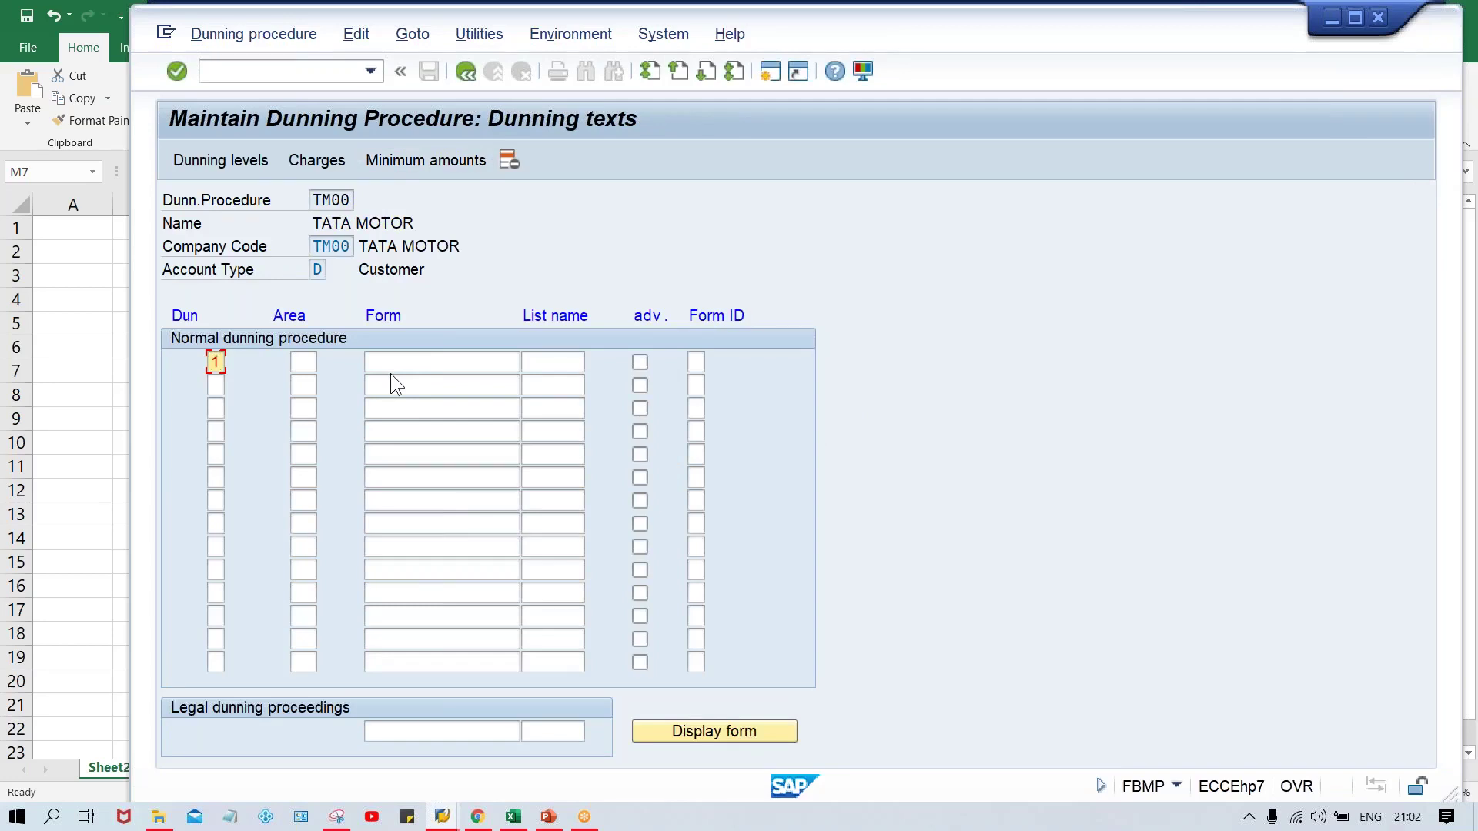
key("Down")
type("2")
key("Down")
type("3")
left_click(431, 362)
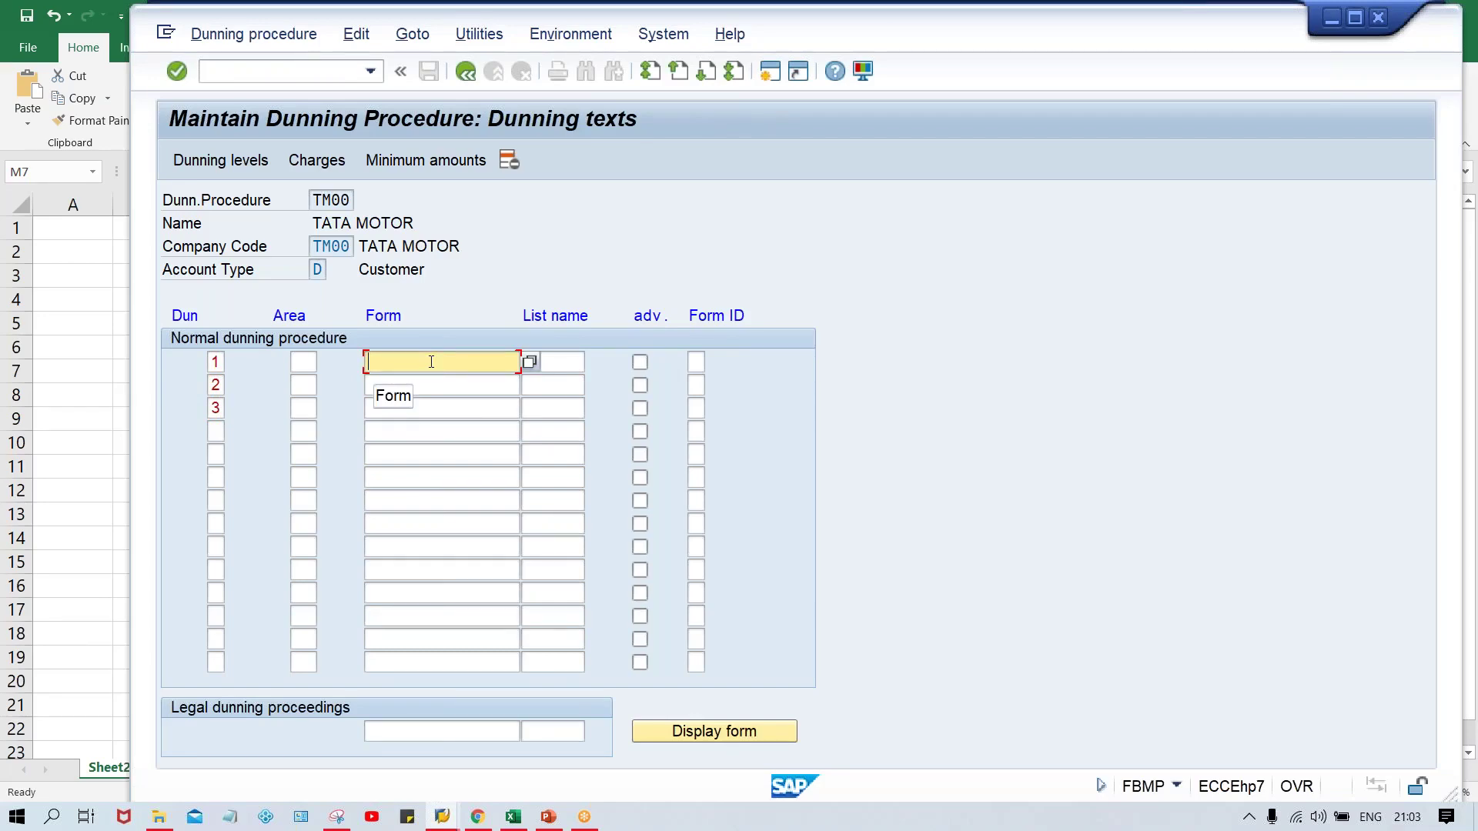
left_click(511, 817)
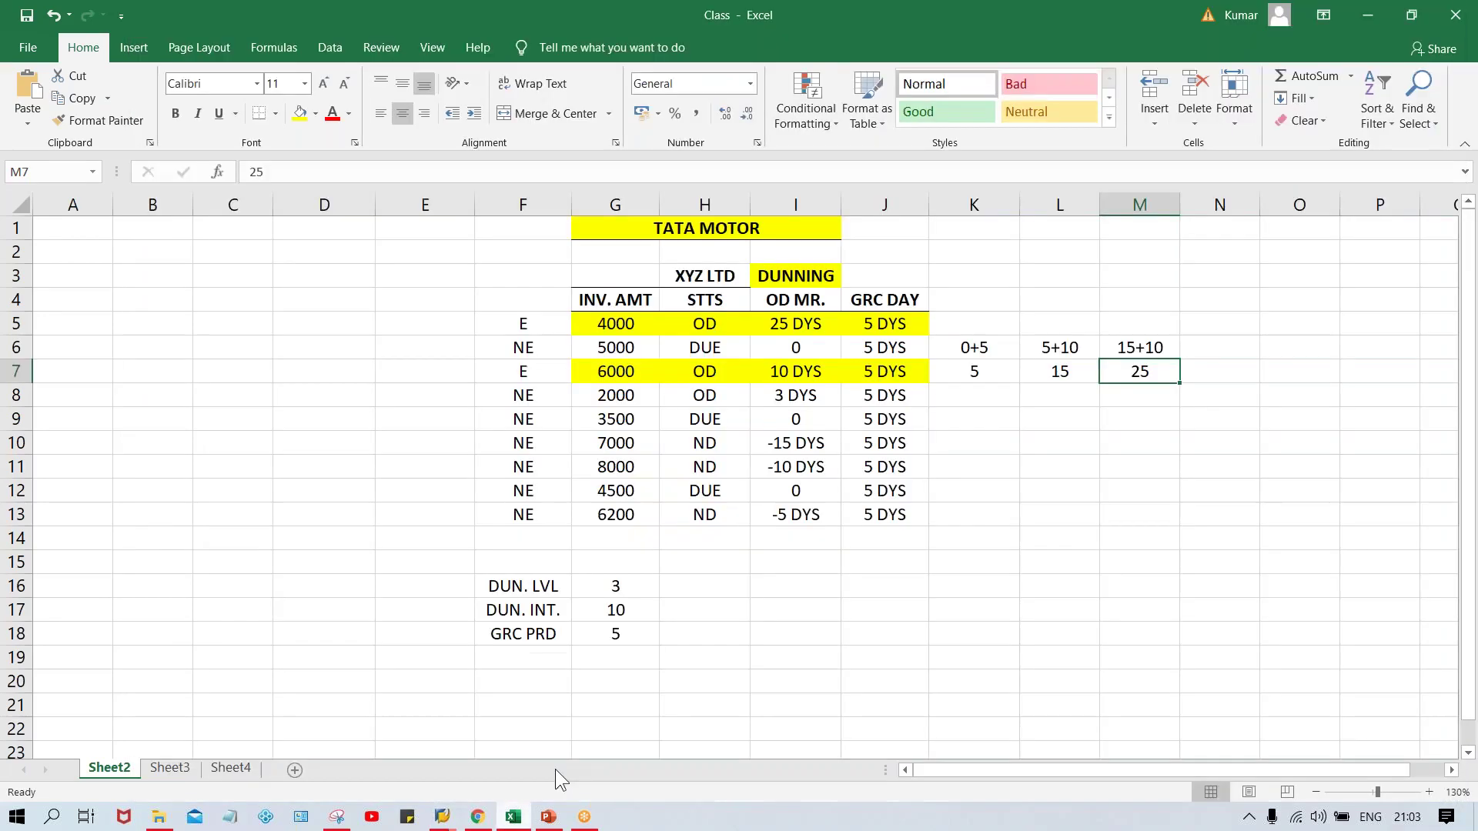
left_click(1124, 394)
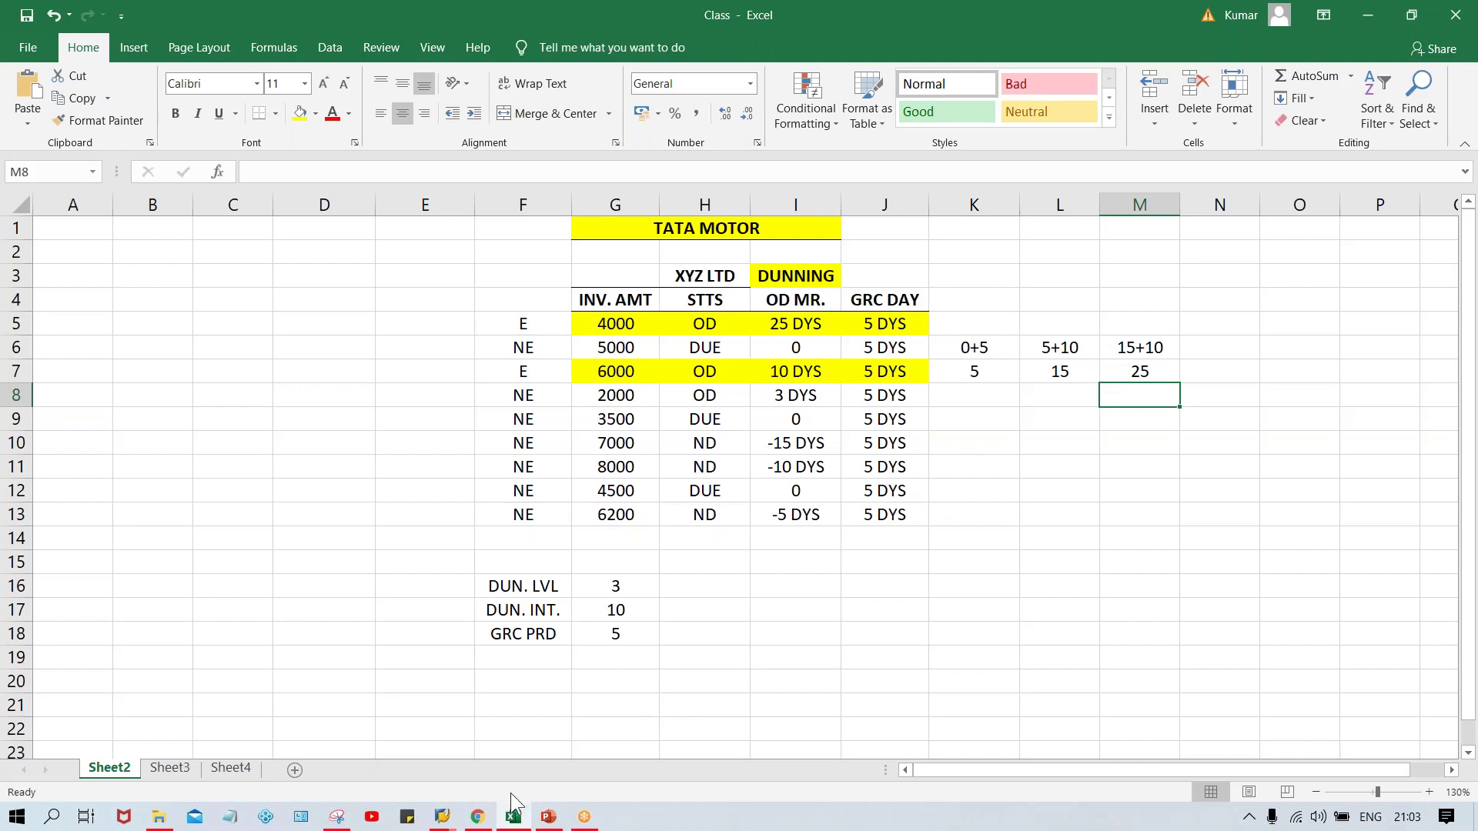
mouse_move(442, 816)
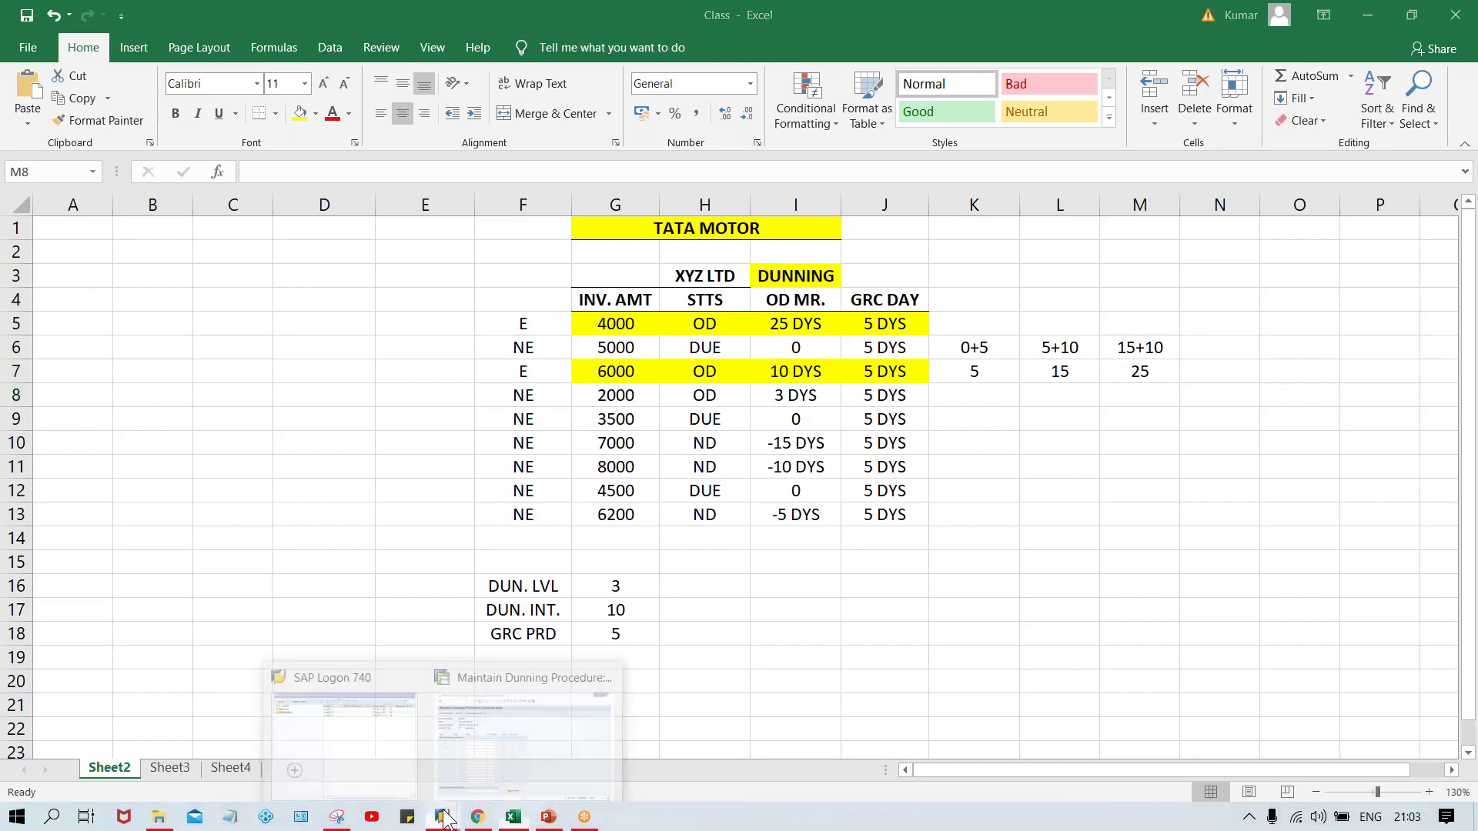
left_click(533, 750)
left_click(451, 360)
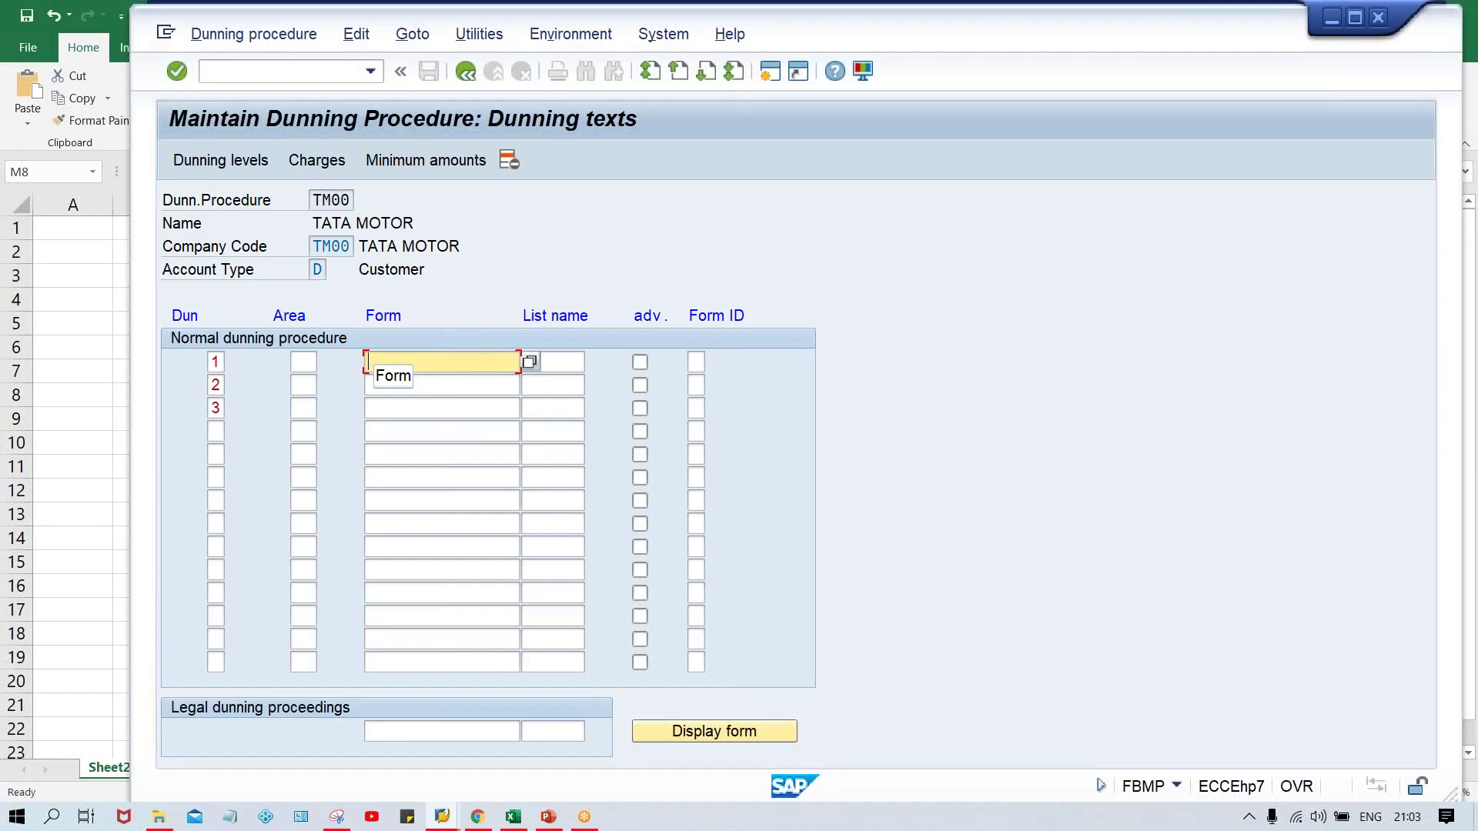
- Switch to the Excel workbook and enter ABAP in cell E5 of Sheet2
left_click(512, 817)
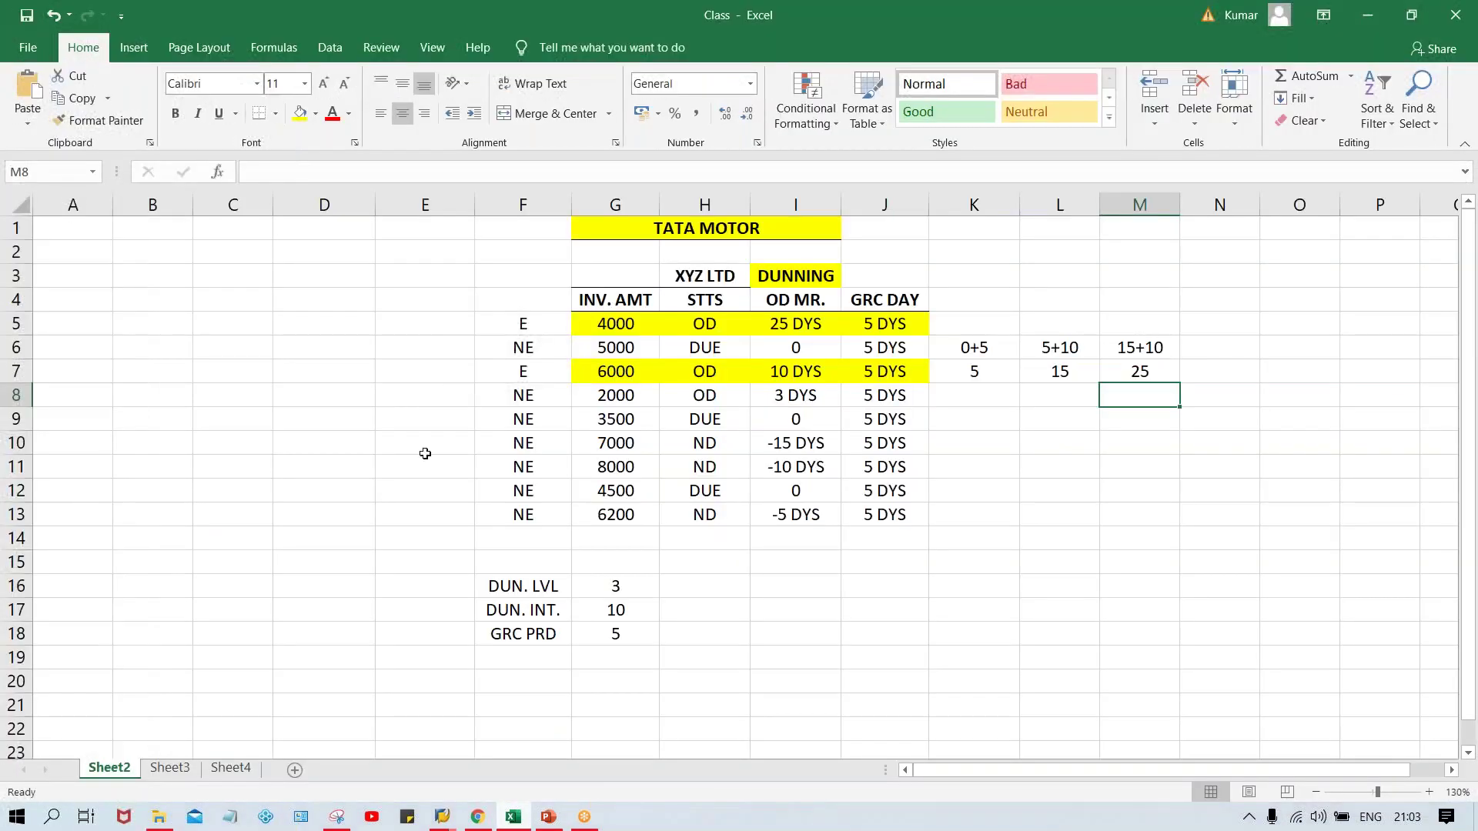
left_click(405, 328)
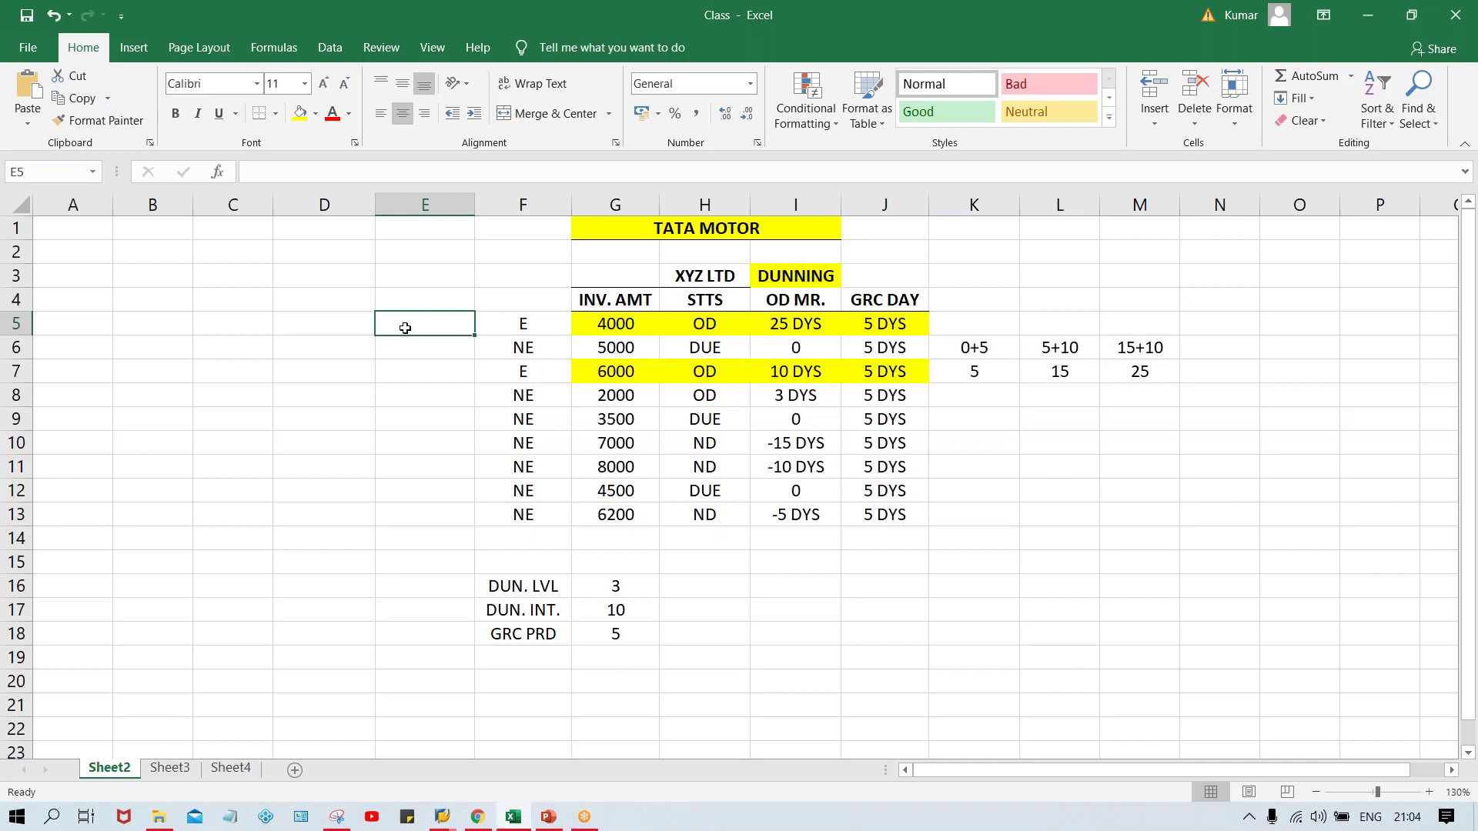
type("A")
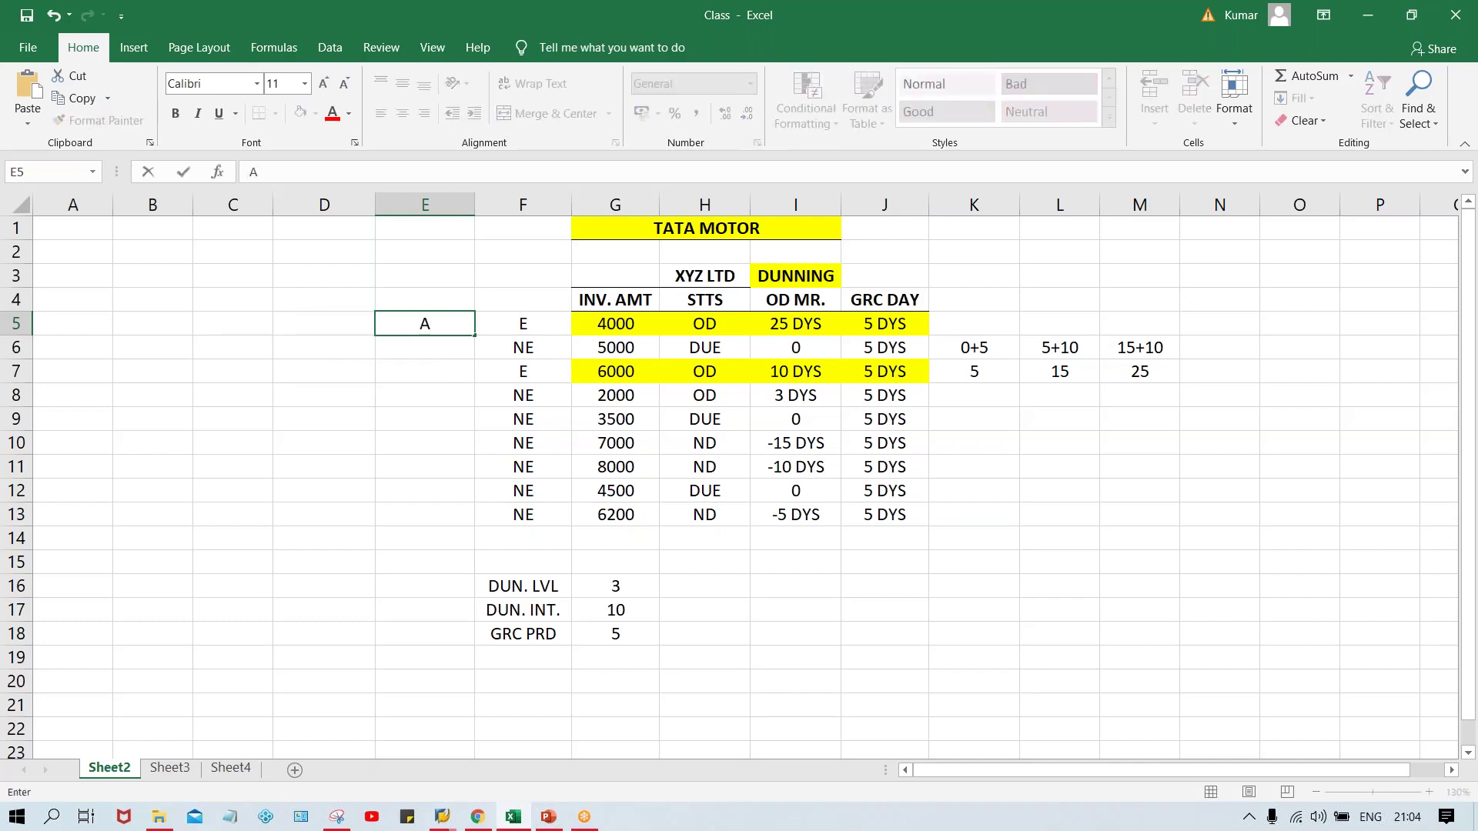
type("BAP")
key("Return")
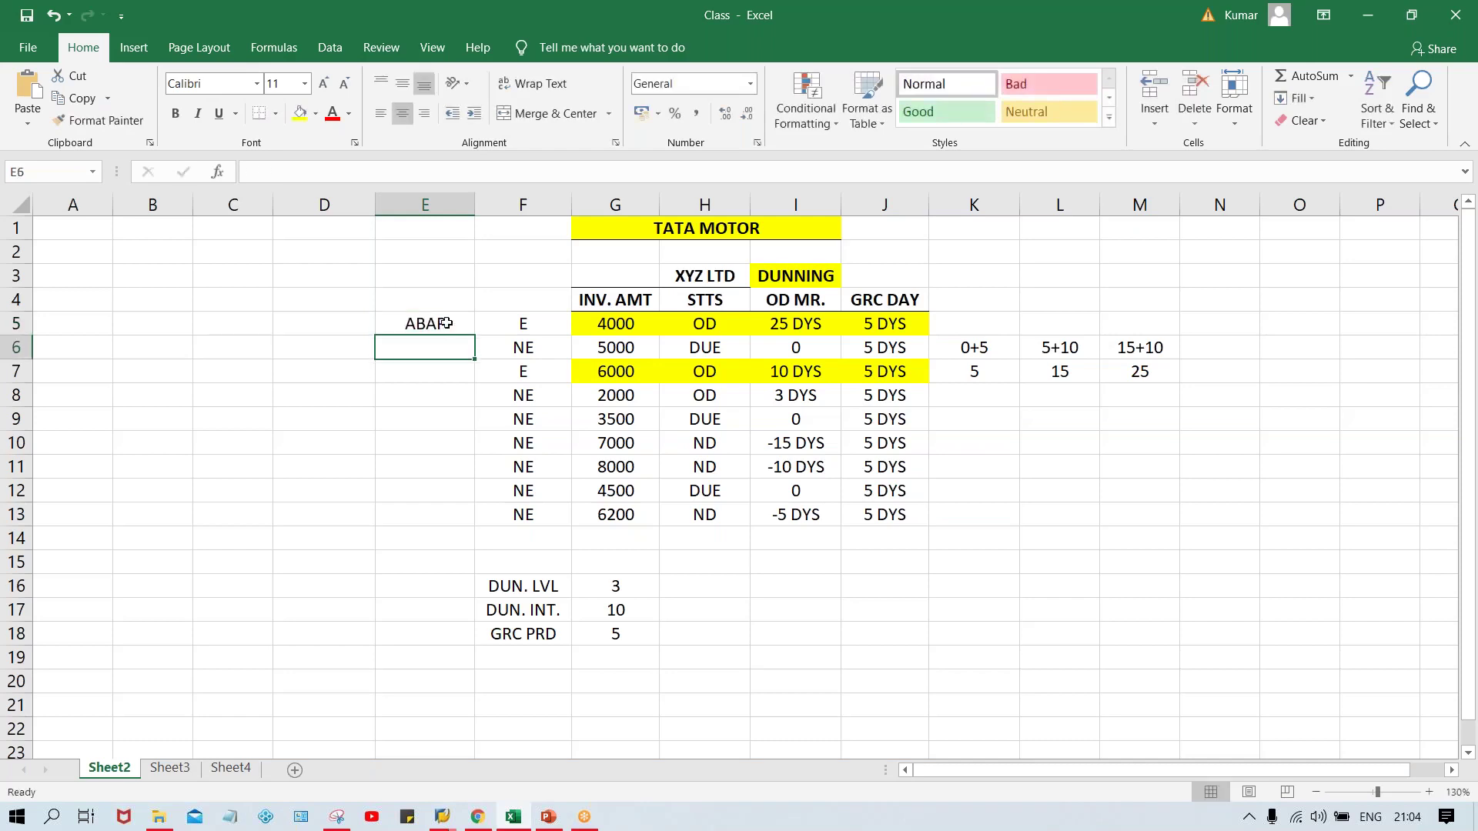
left_click(442, 321)
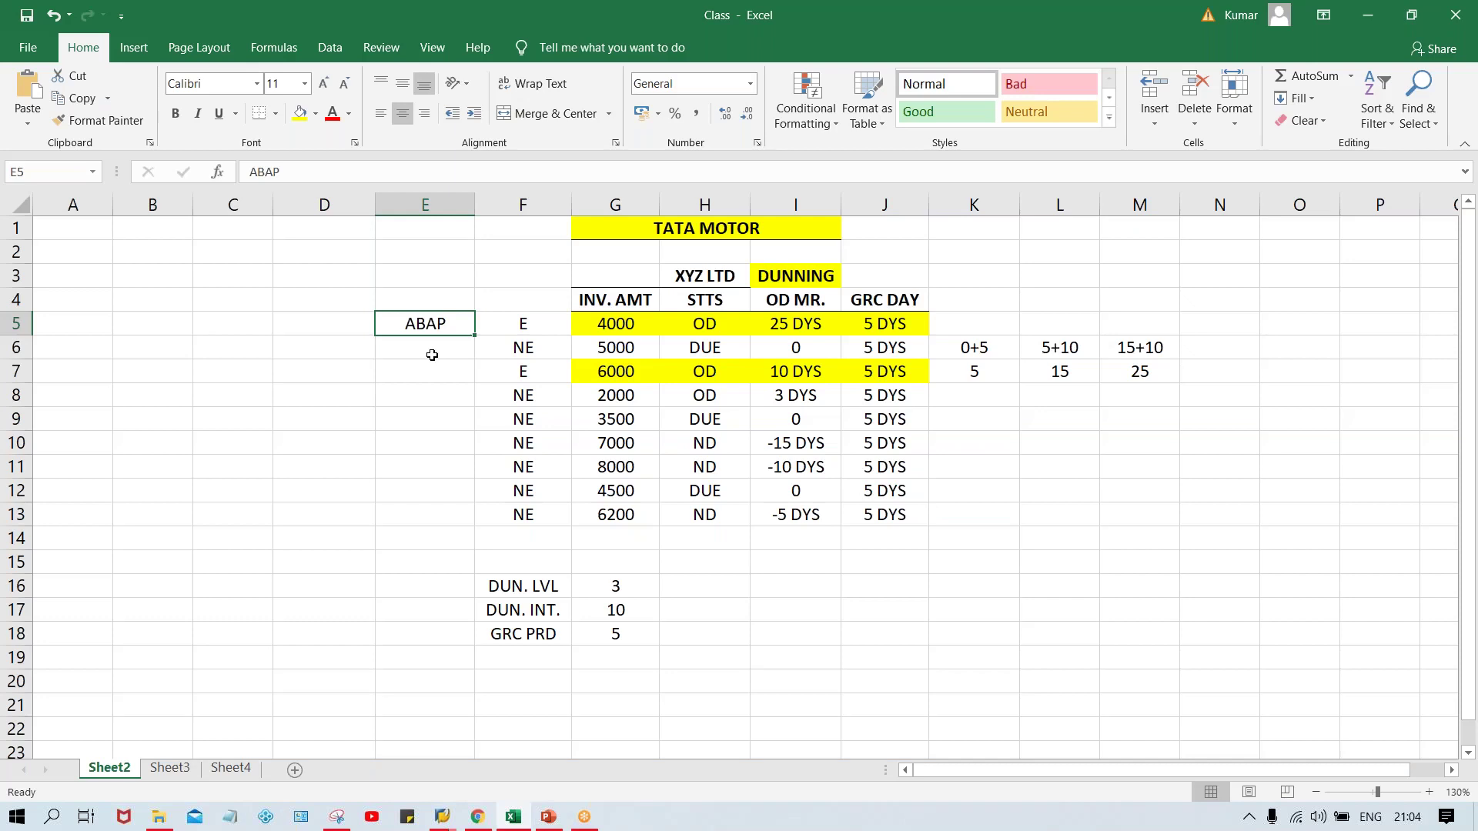
- Apply thick outside borders to the empty range K8:O20 to outline a form layout
left_click(986, 399)
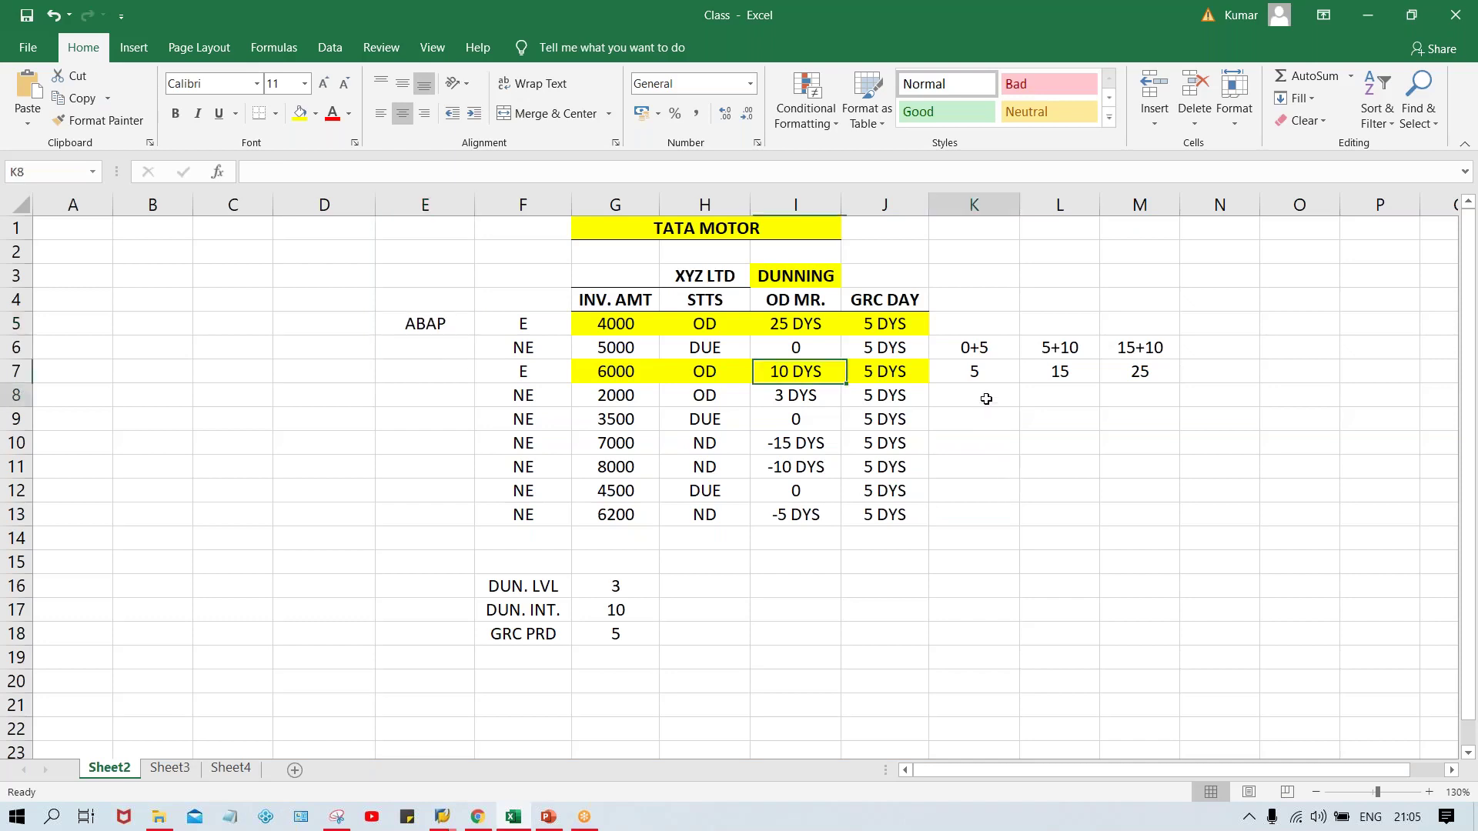
mouse_move(986, 399)
left_mouse_down()
mouse_move(1178, 617)
mouse_move(1283, 679)
mouse_move(1254, 679)
left_mouse_up()
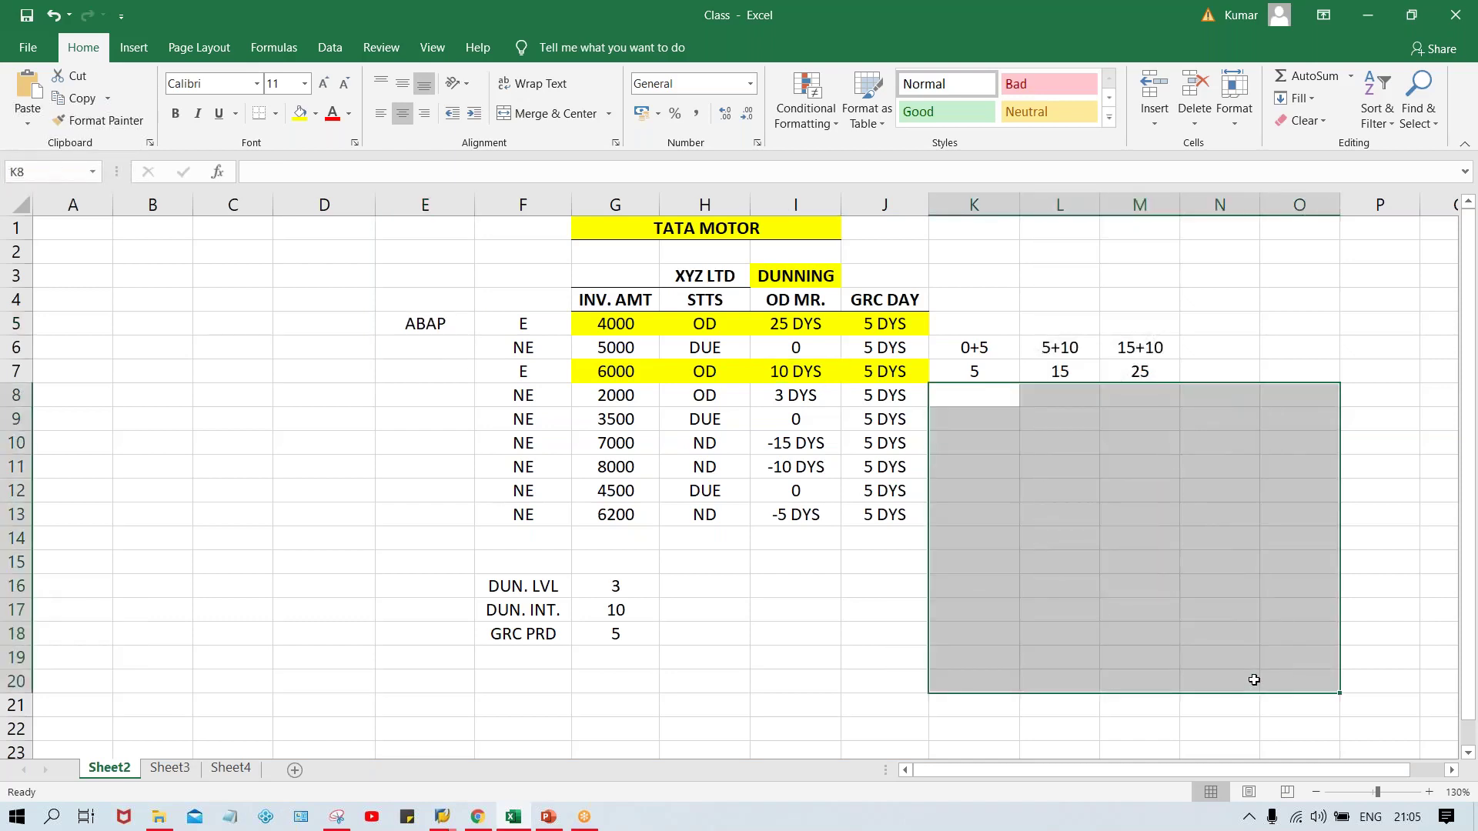
left_click(275, 114)
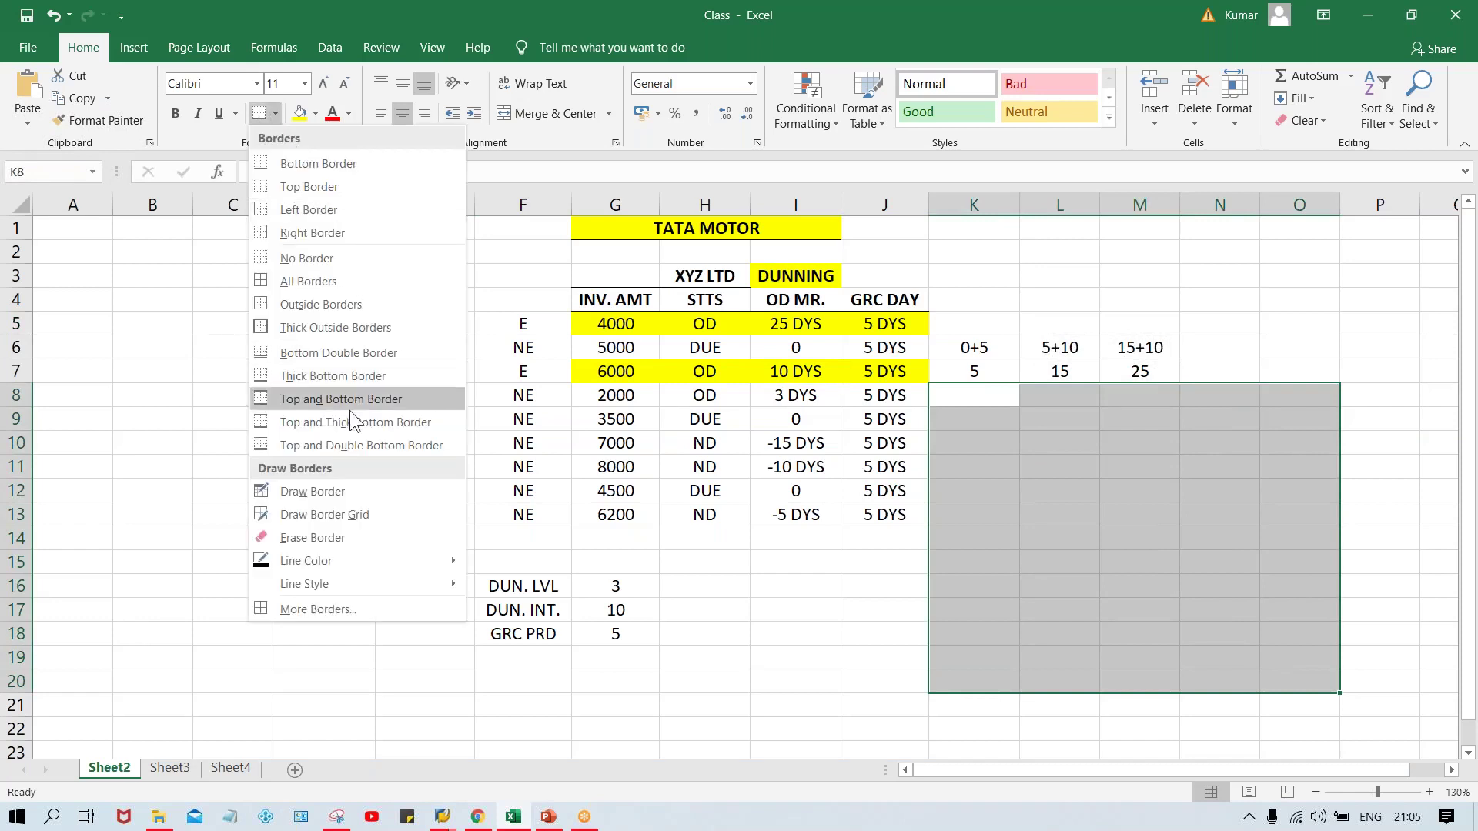
left_click(311, 329)
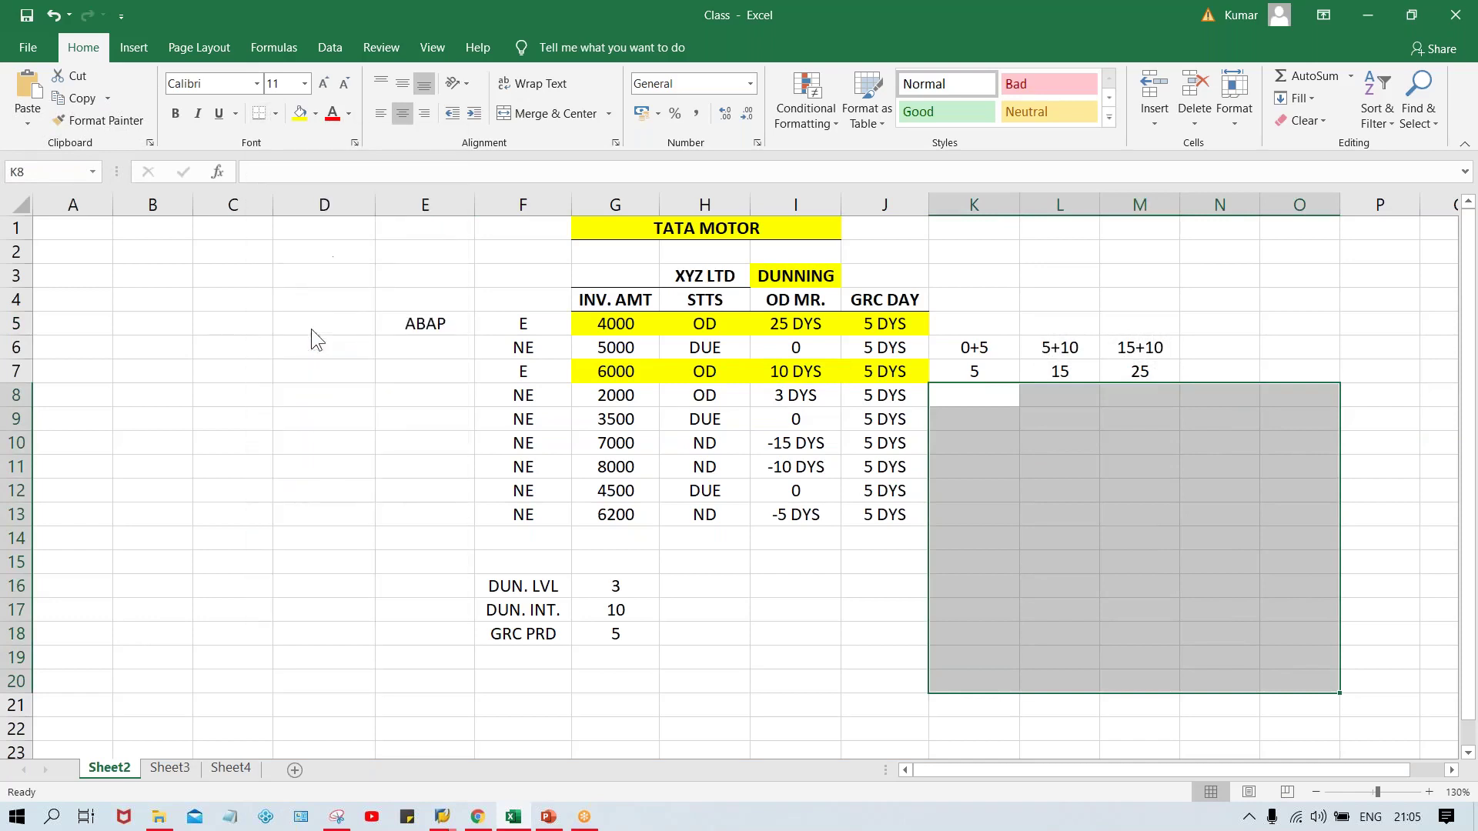
left_click(1122, 541)
- Frame the ranges N8:O10, N11:O11 and N12:O12 inside the outlined form with separate thick outside borders
left_click(1226, 399)
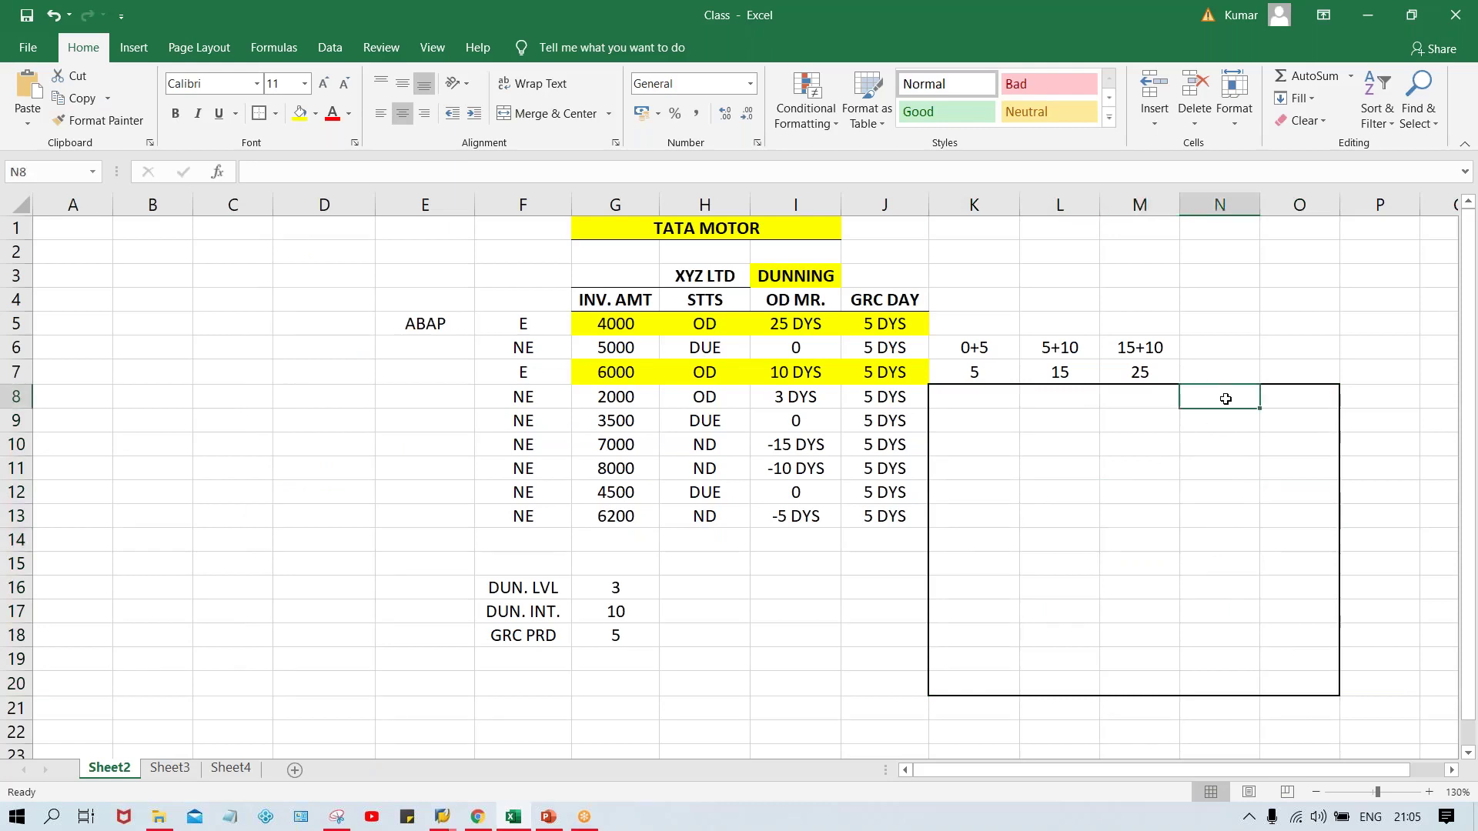
left_click_drag(1226, 399, 1277, 435)
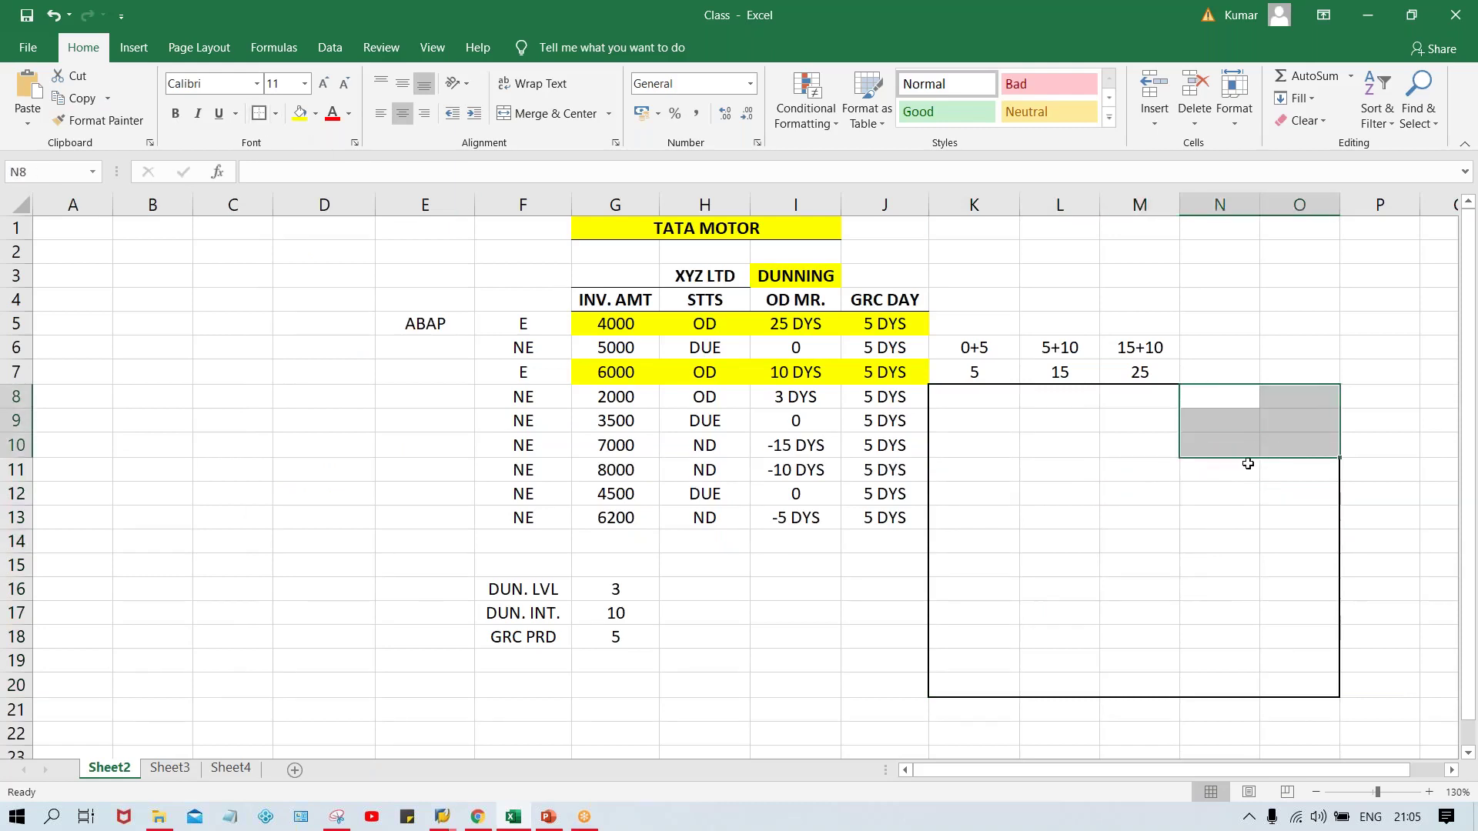
left_click_drag(1248, 464, 1298, 469)
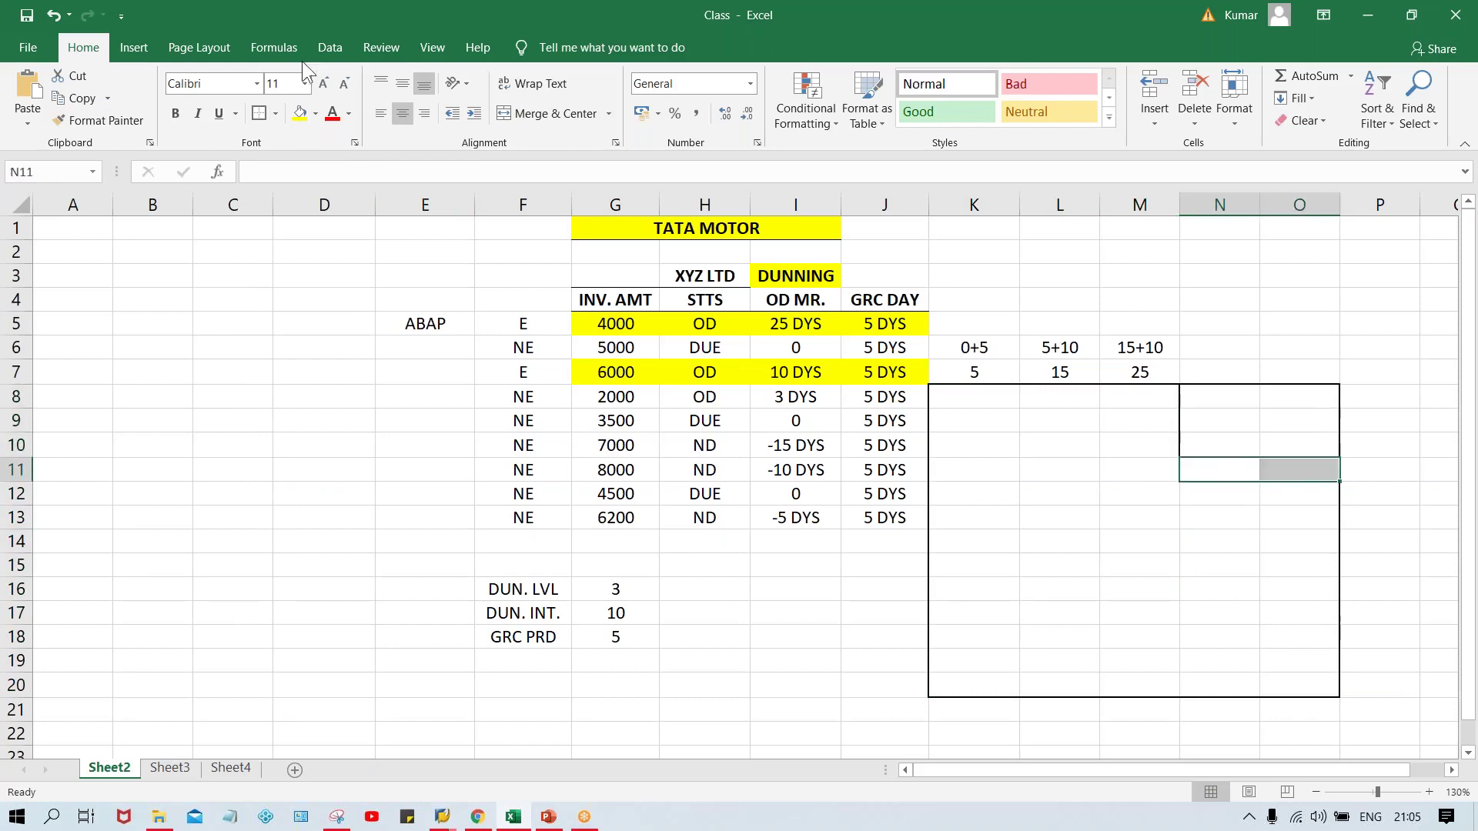
left_click(258, 114)
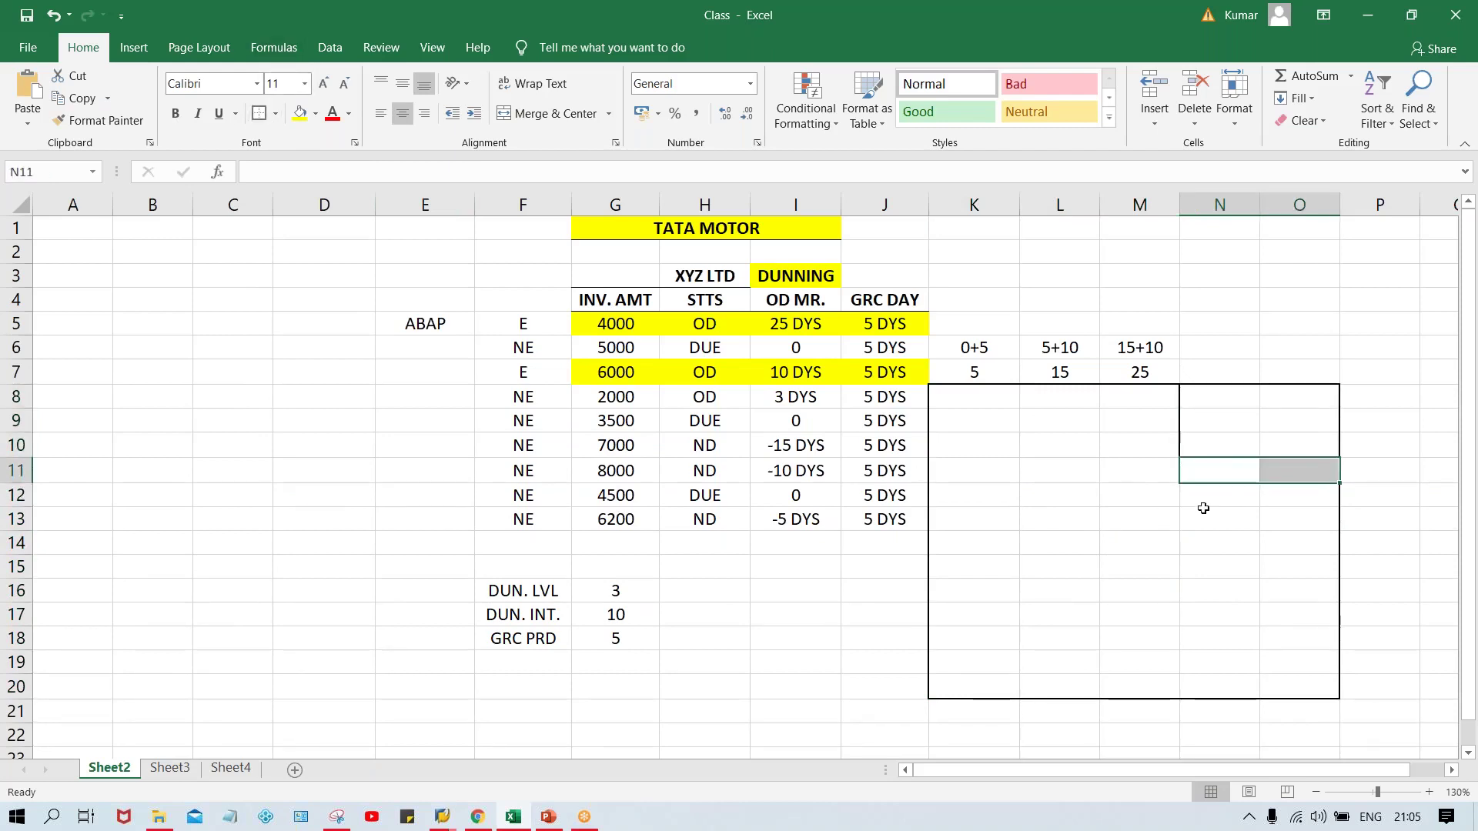
left_click(1246, 498)
left_click_drag(1246, 498, 1295, 496)
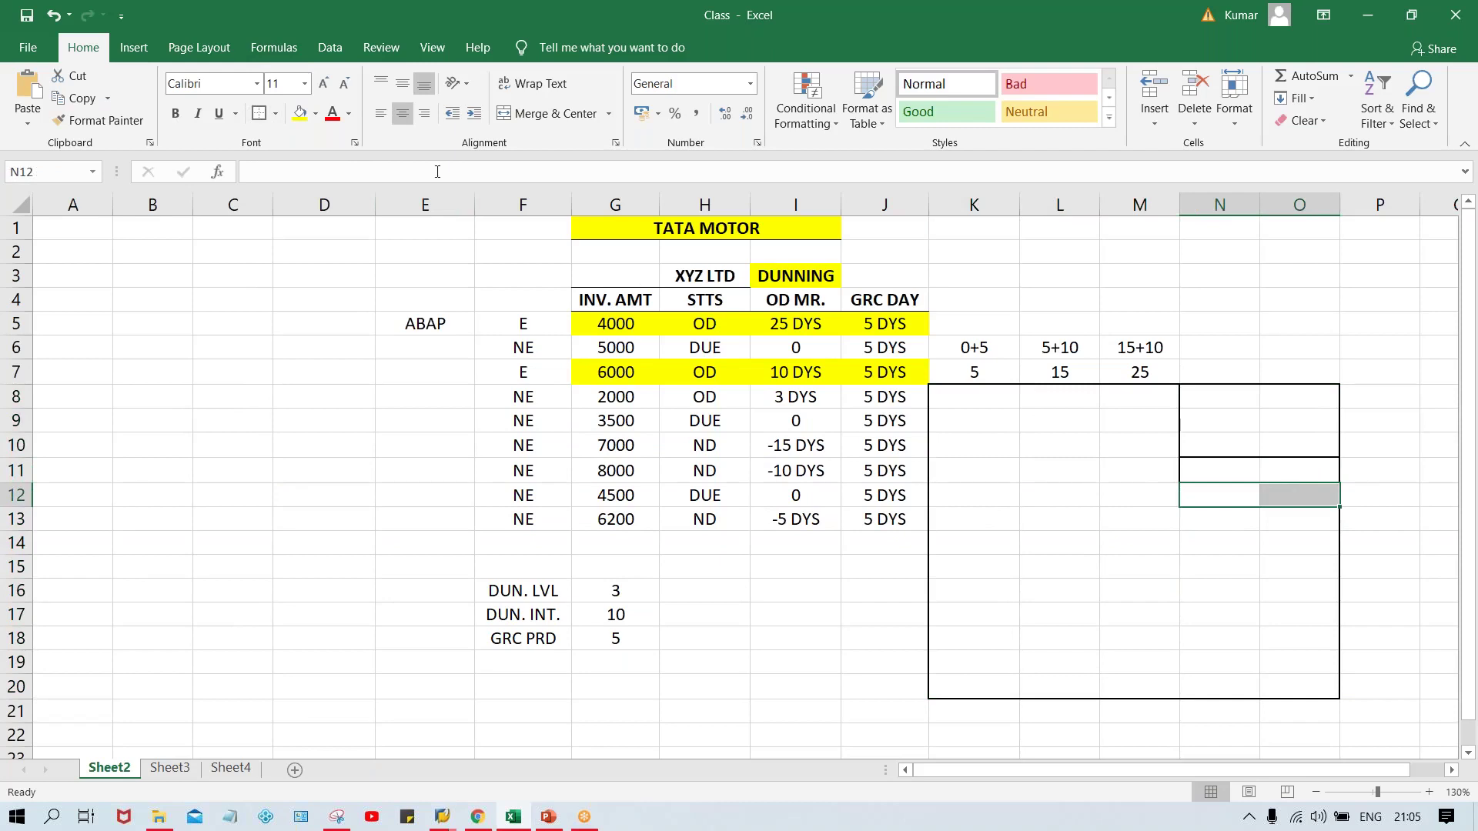
left_click(256, 116)
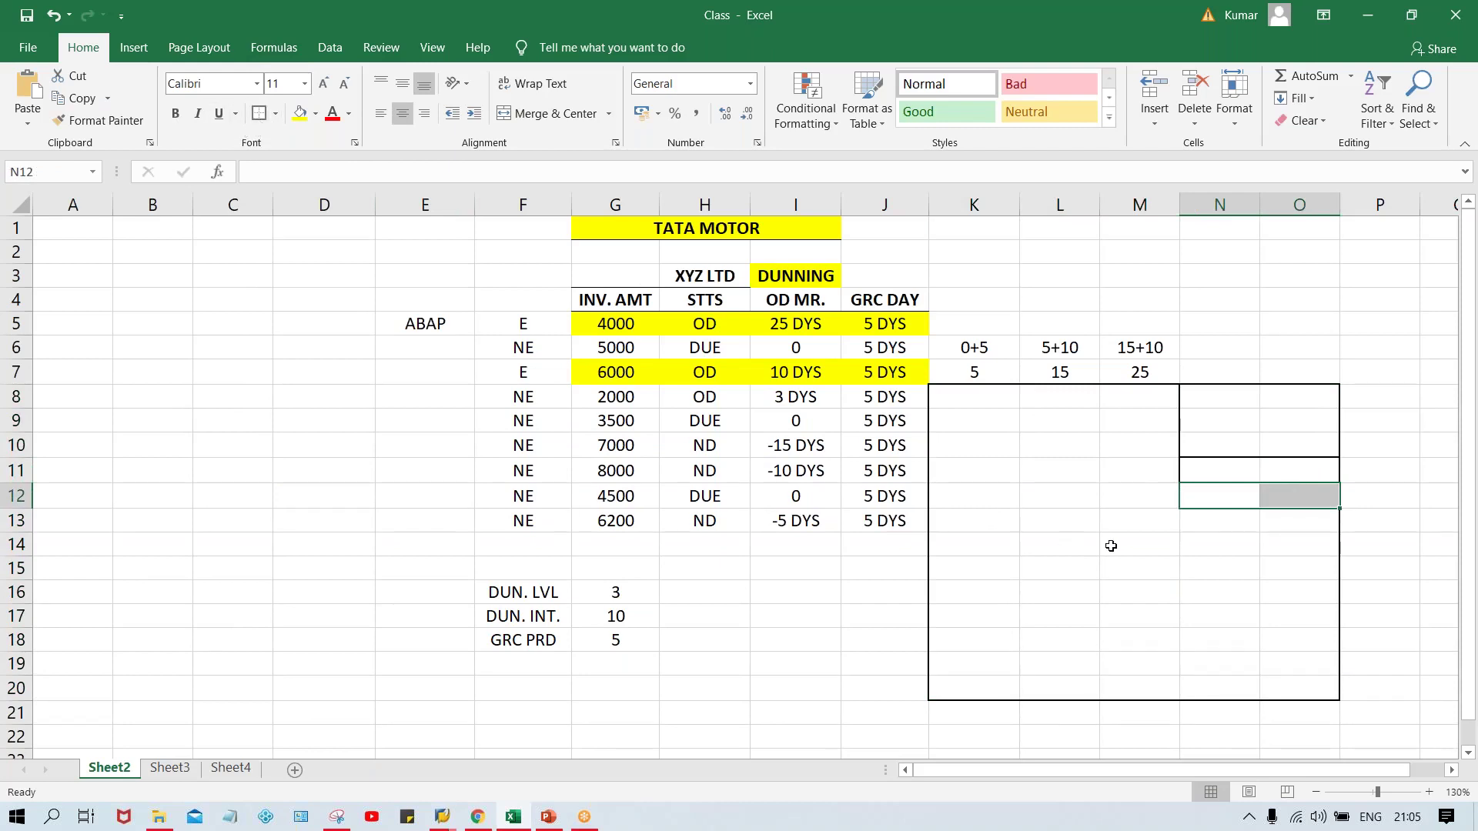
- Apply separate thick outside borders to the ranges N13:O13, K19:O20 and K10:L10 inside the outlined form
left_click_drag(1227, 523, 1290, 522)
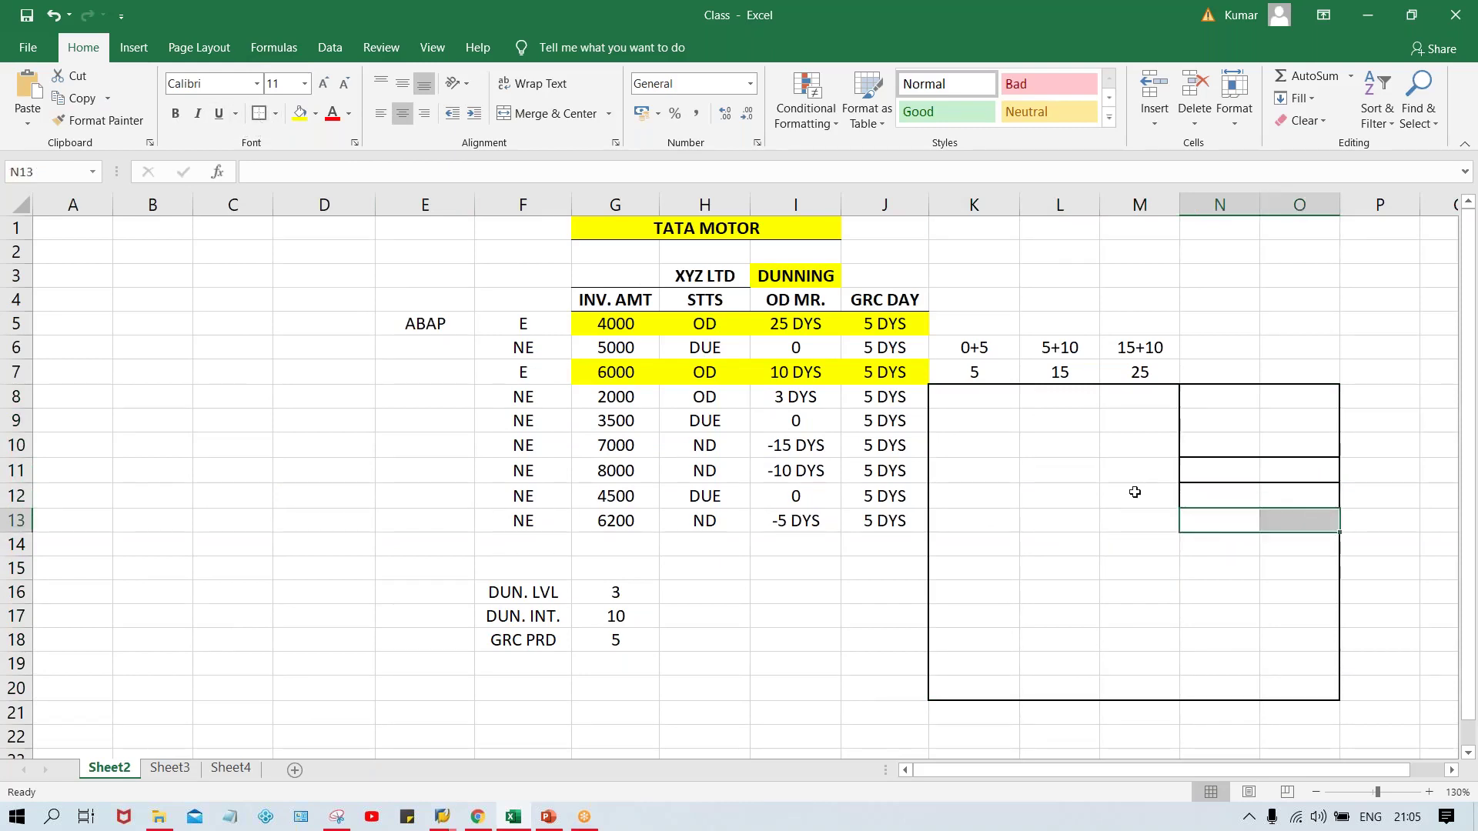
left_click(257, 115)
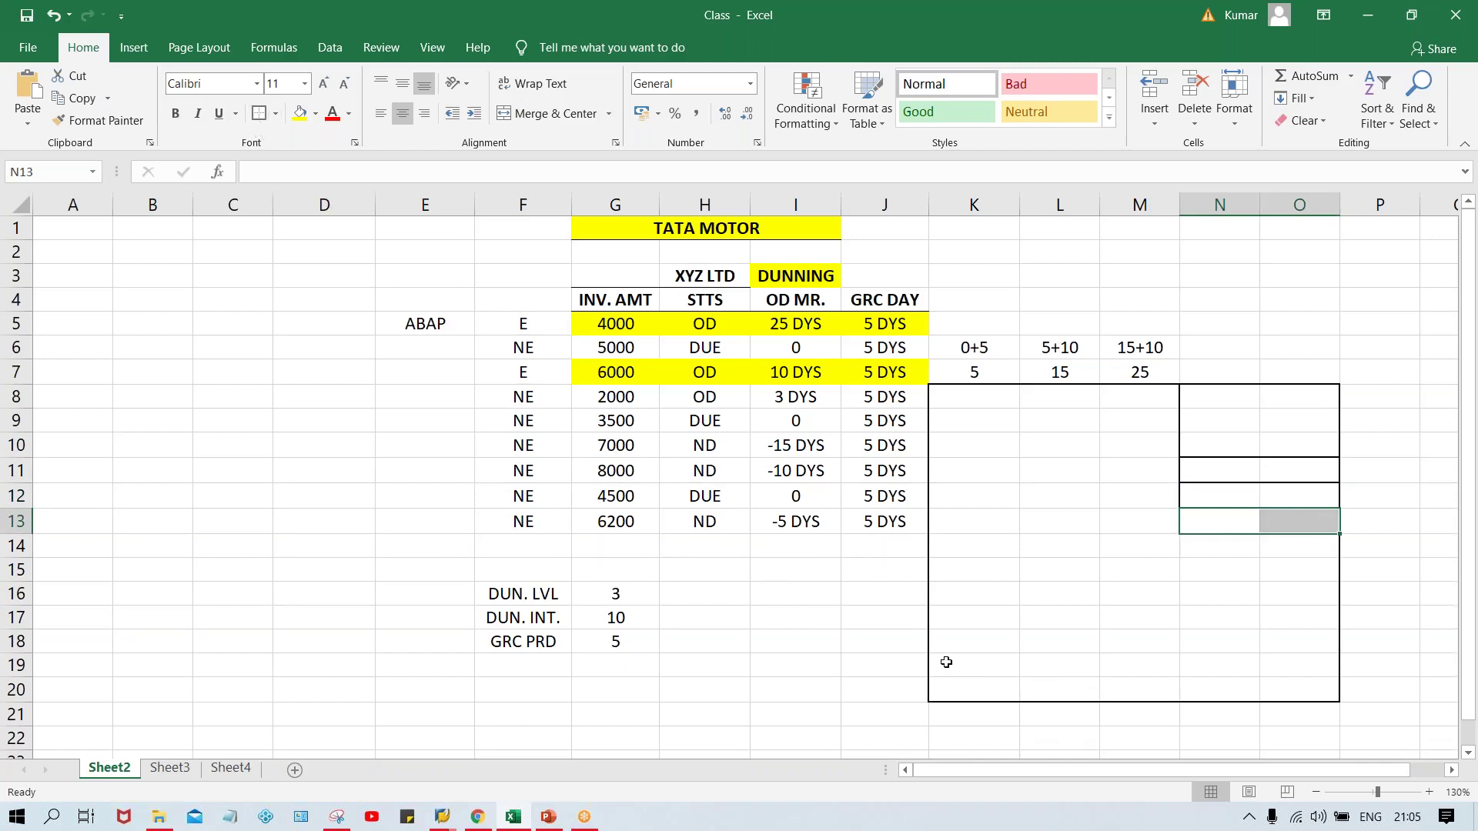
left_click_drag(946, 662, 1310, 682)
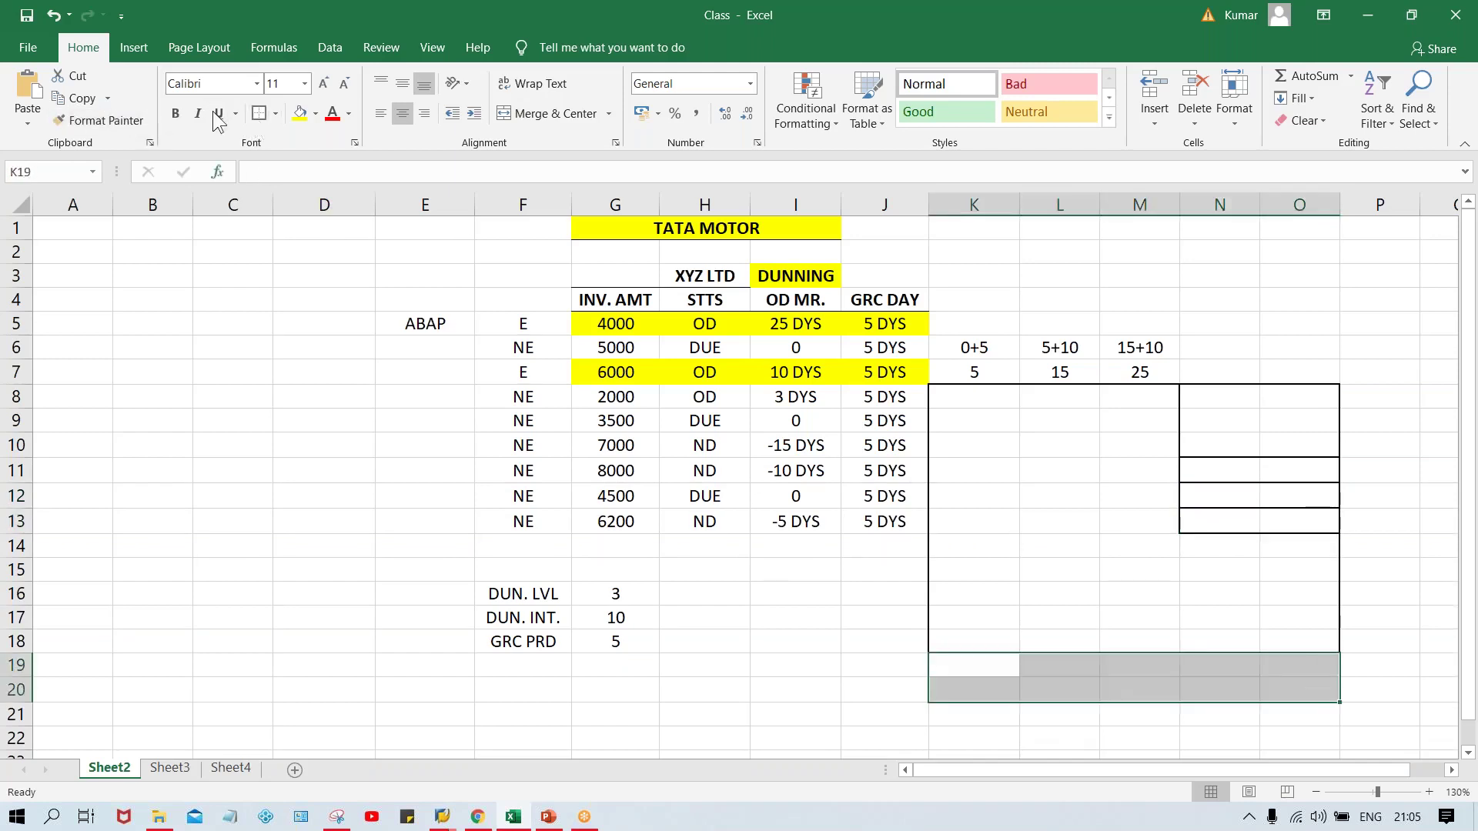
left_click(262, 116)
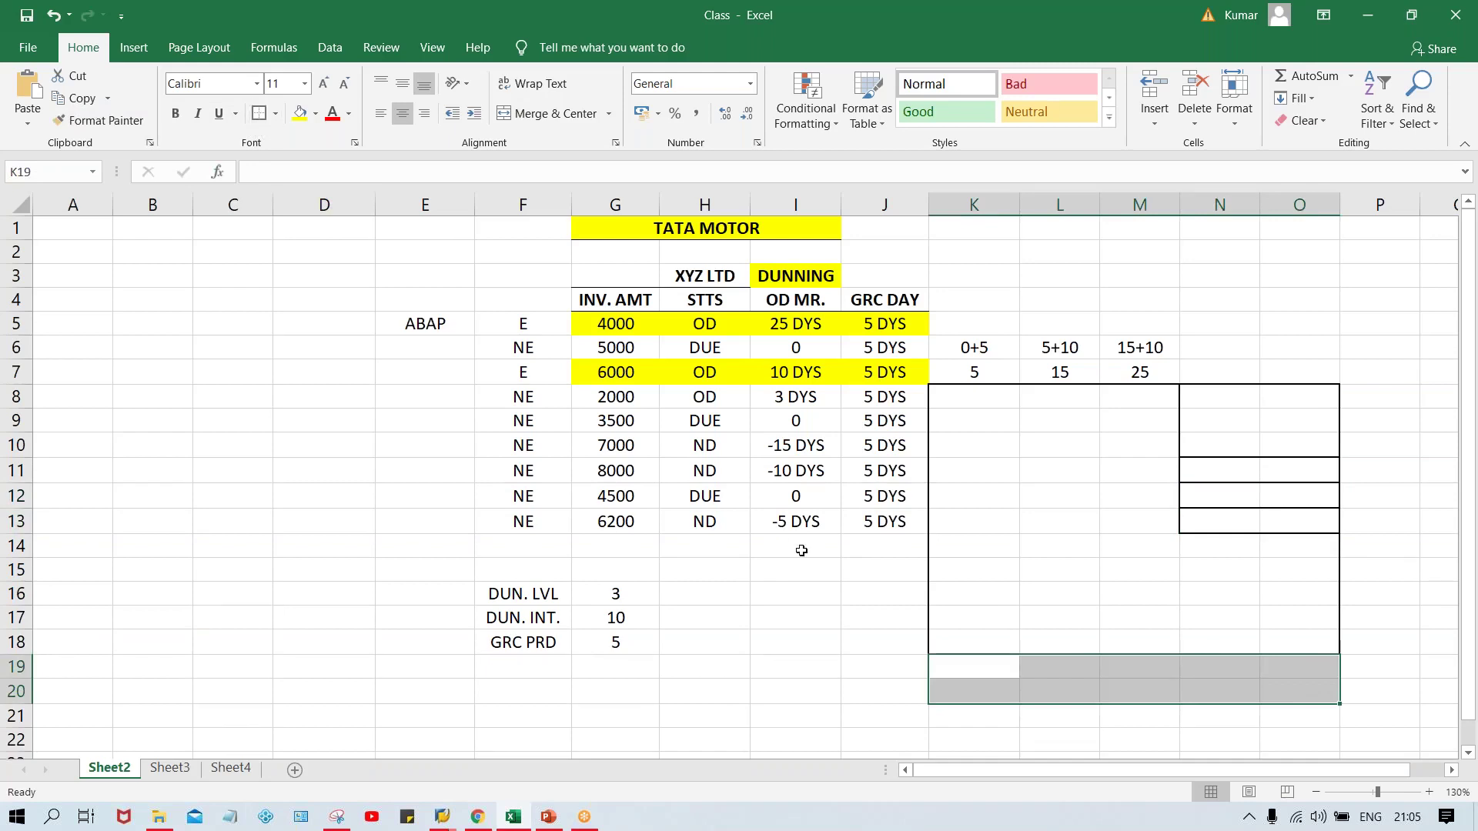
left_click(1234, 581)
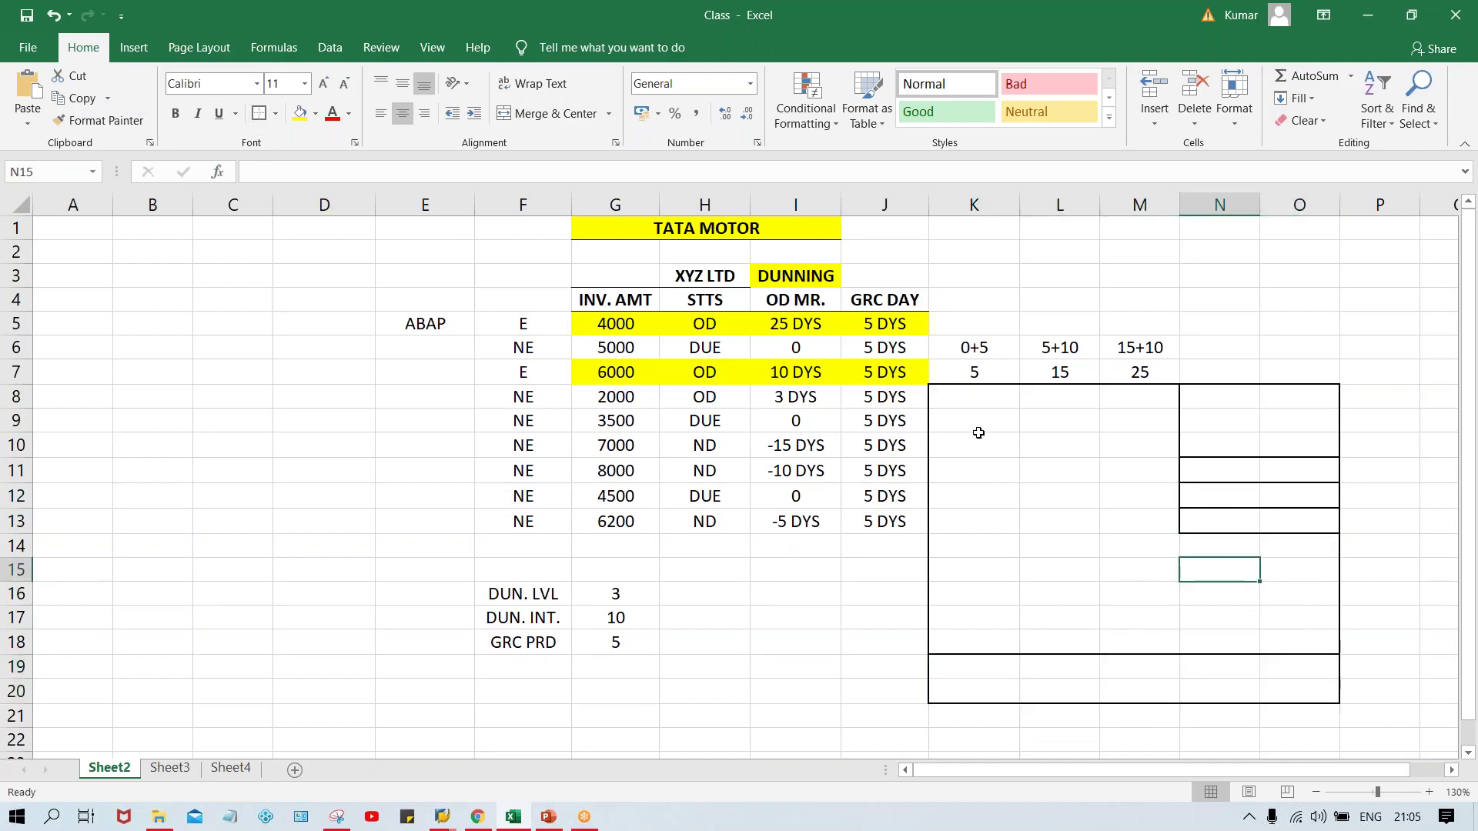
left_click_drag(976, 444, 1039, 432)
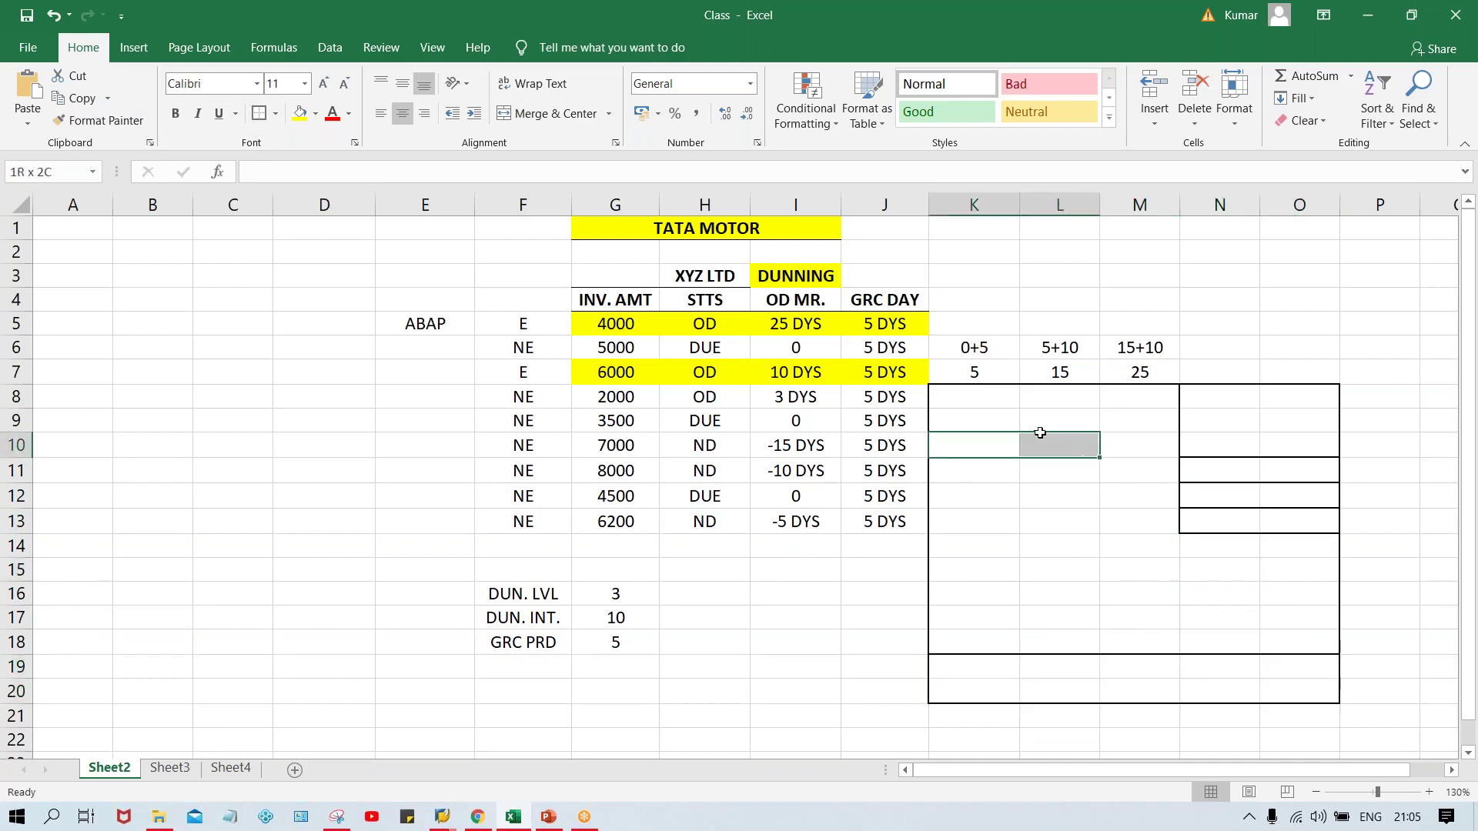
left_click(257, 113)
left_click(1044, 480)
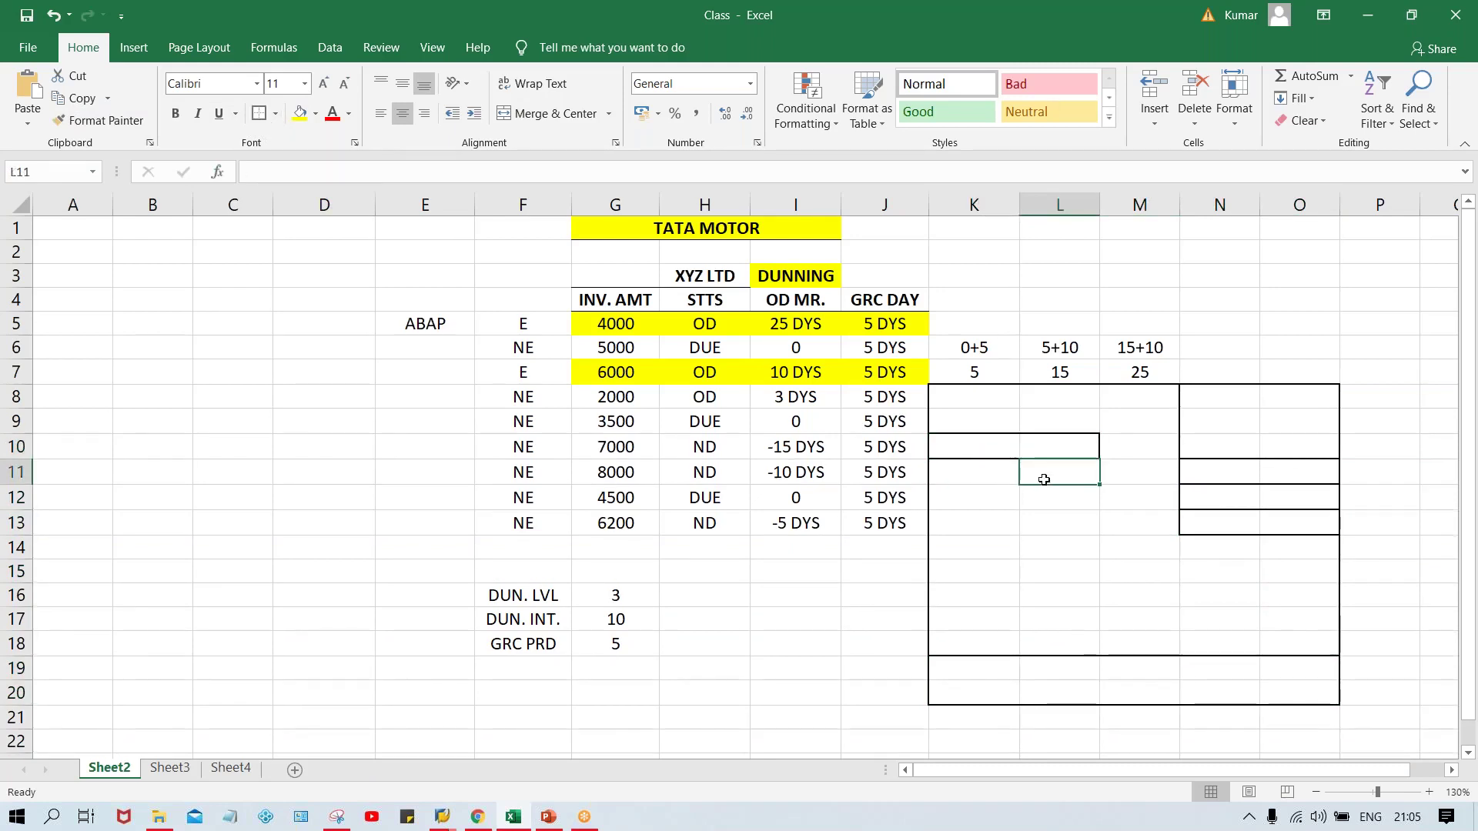
- Review the framed boxes of the form layout at K10:L10 and in rows 10 to 13 of column N
left_click(1002, 448)
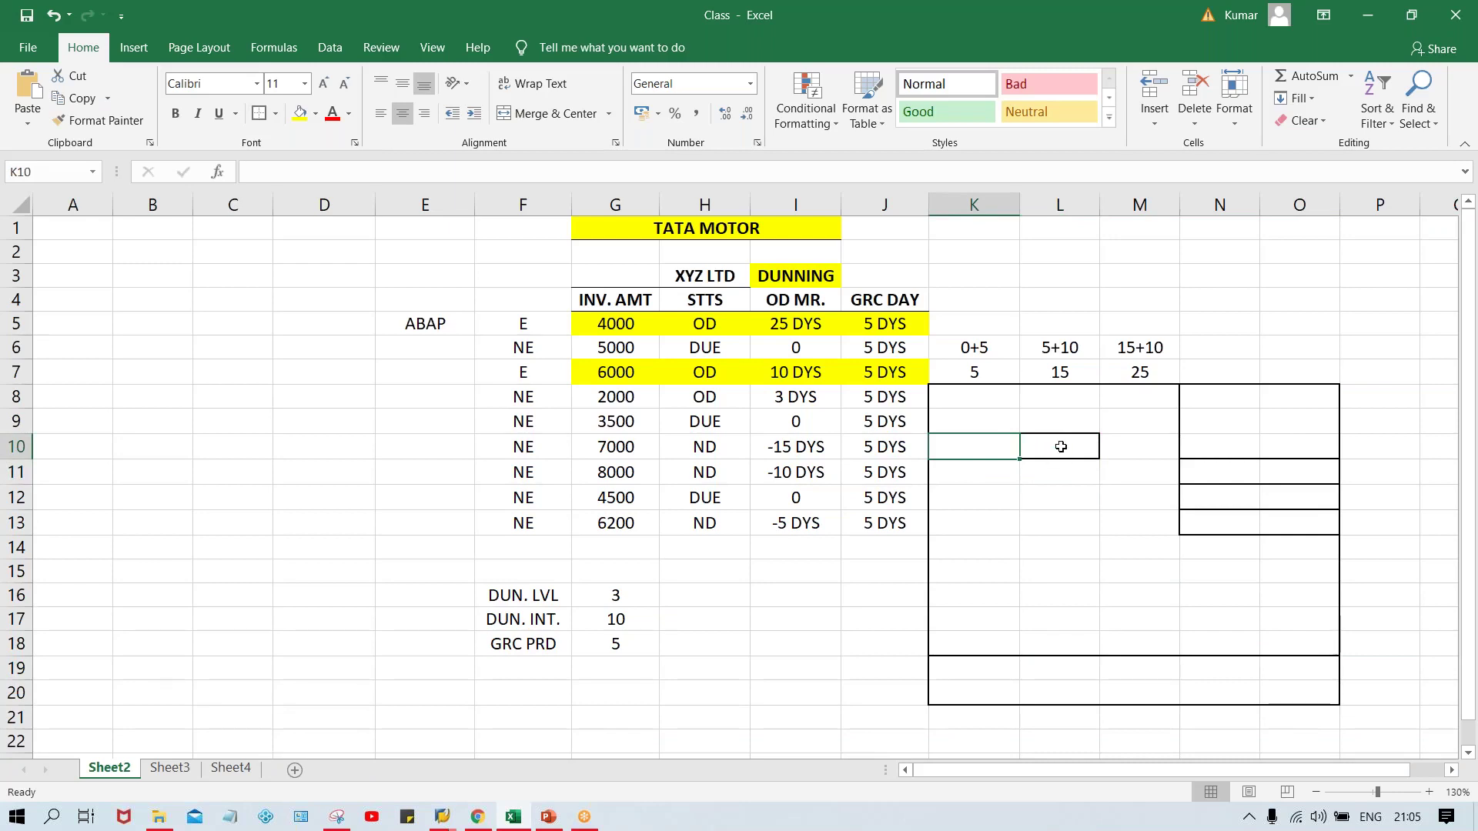
left_click_drag(1005, 446, 1051, 446)
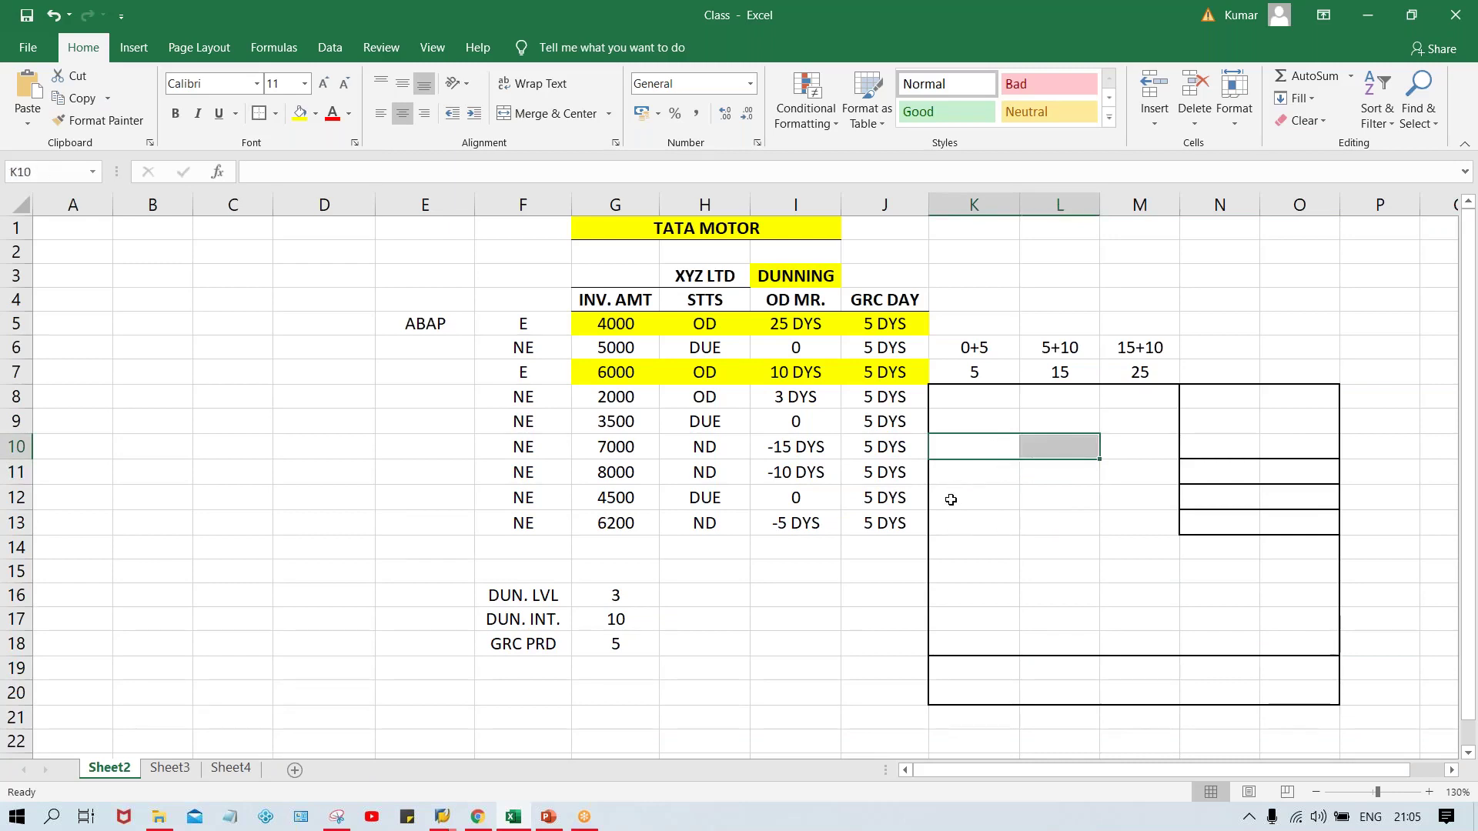
left_click(1017, 504)
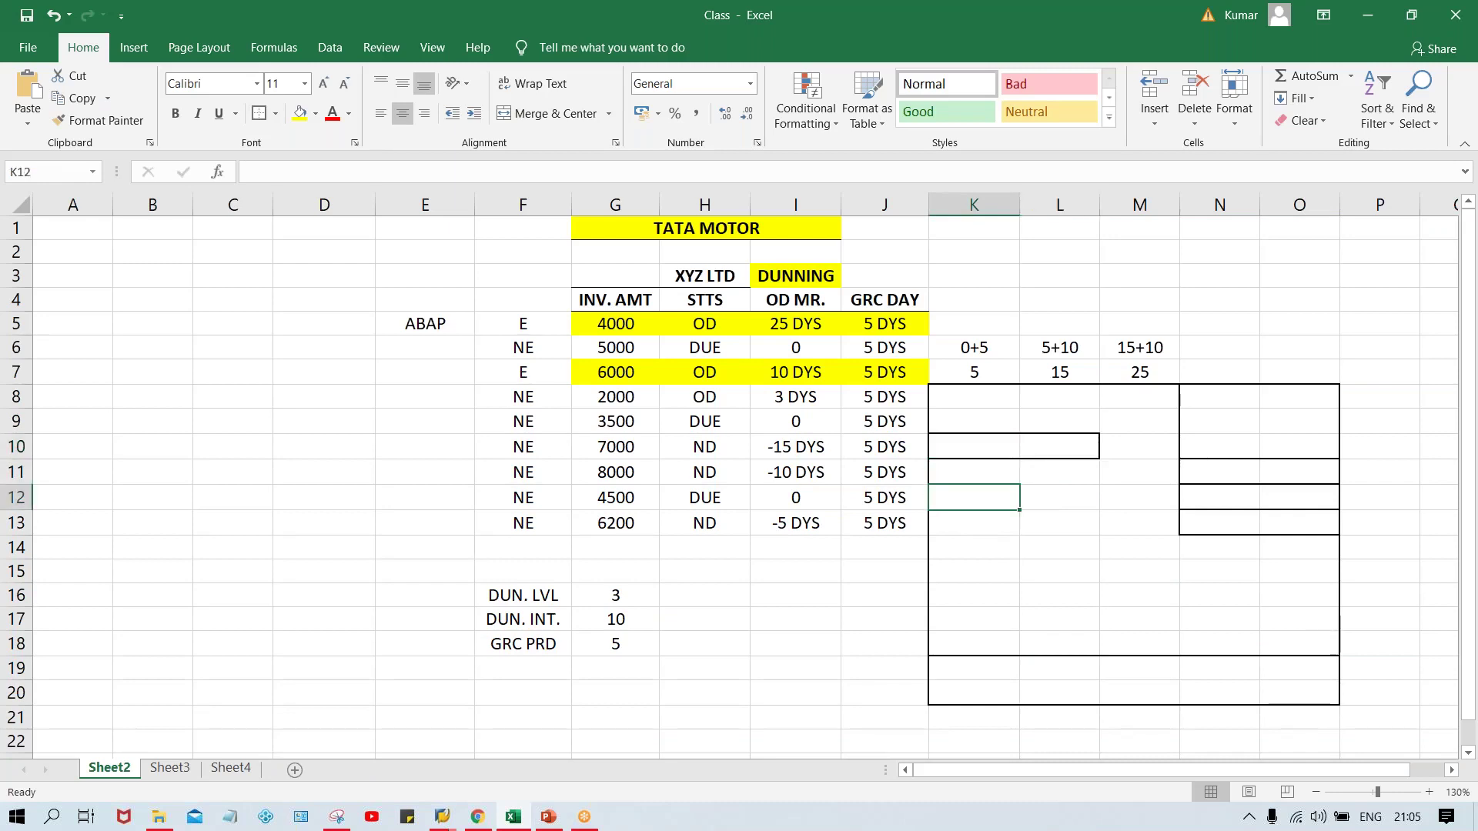
left_click(1255, 445)
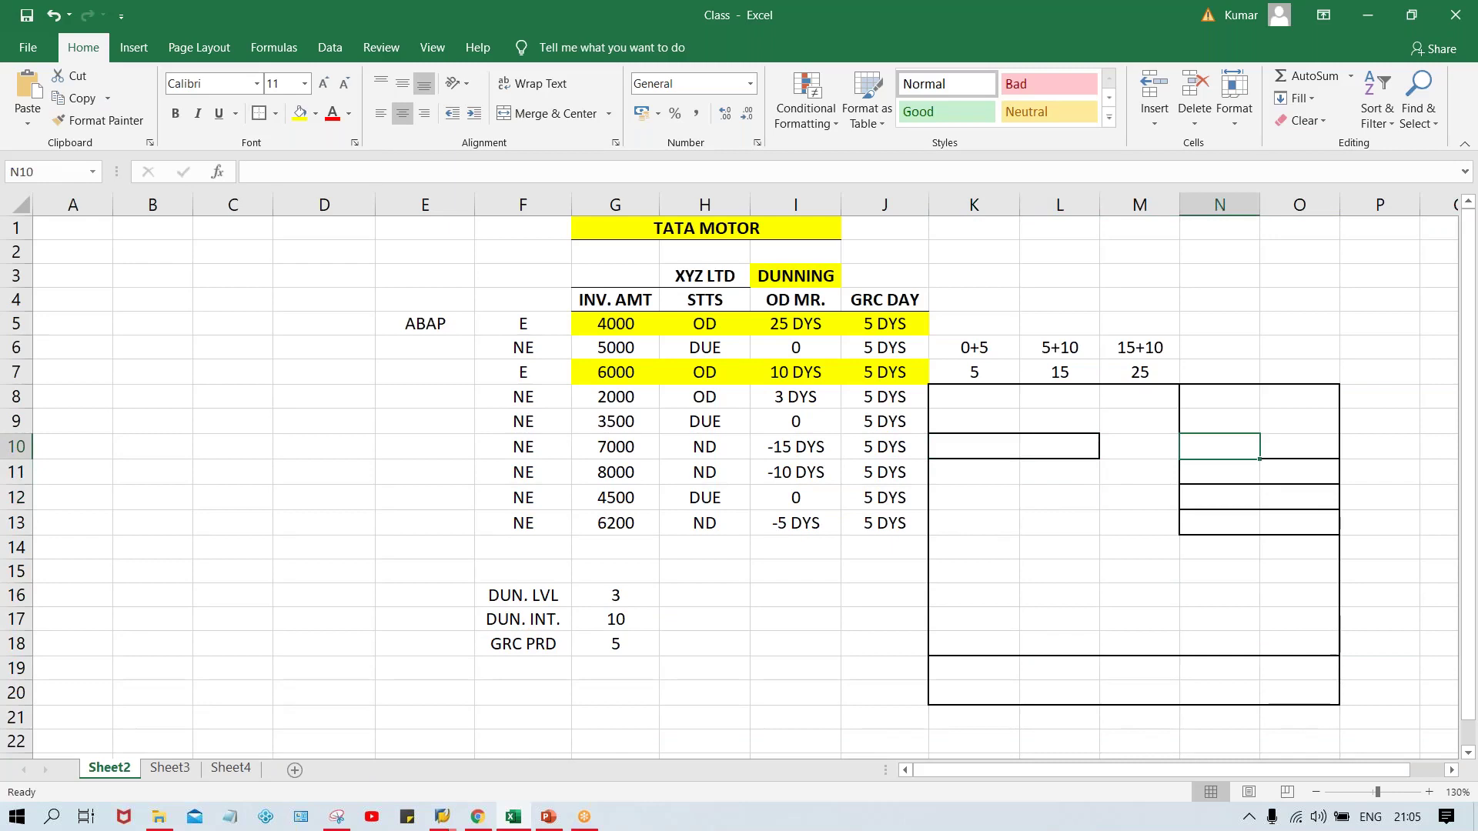
left_click(1236, 471)
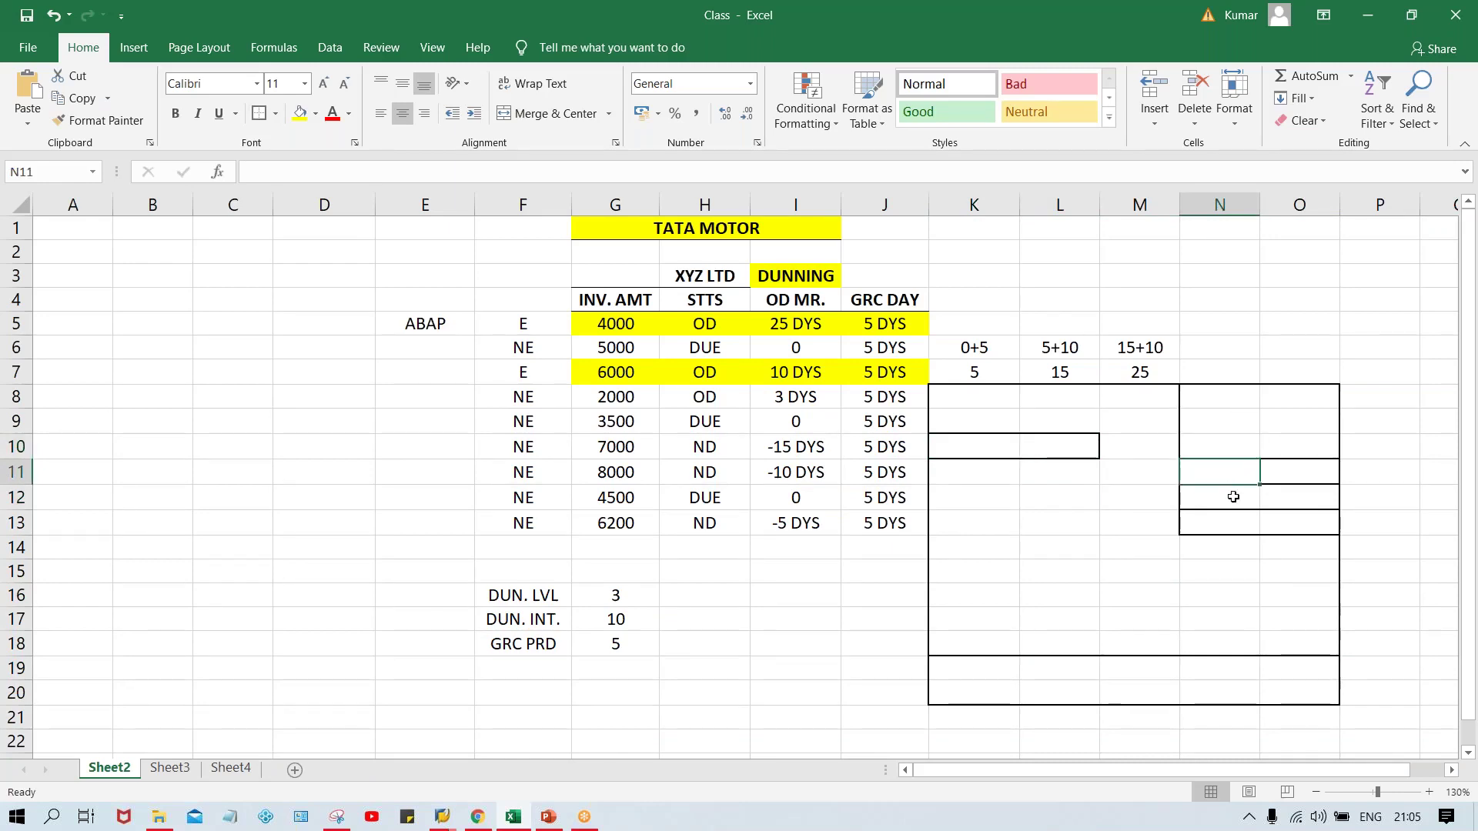
left_click(1233, 496)
left_click(1225, 526)
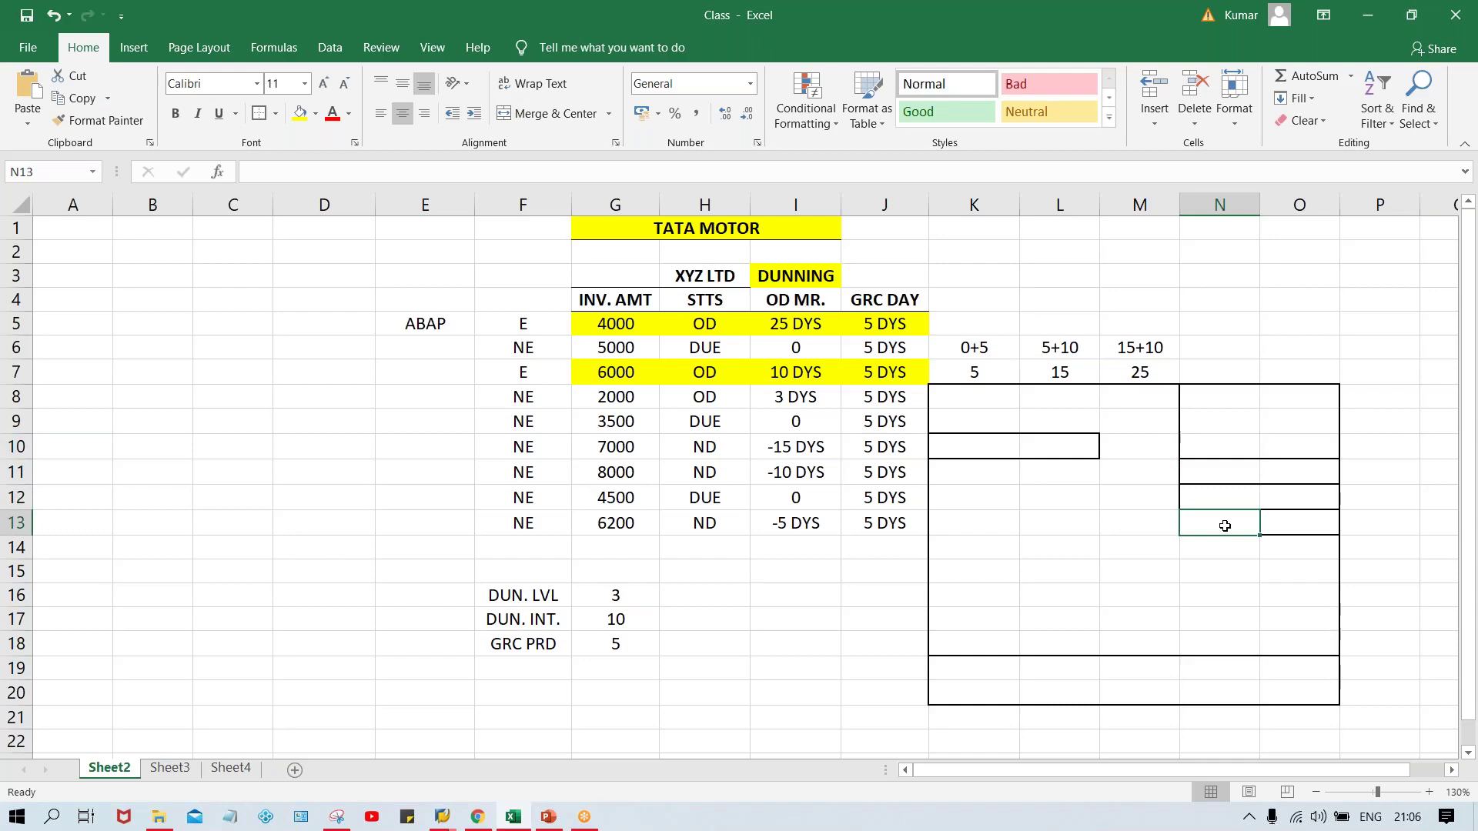
left_click(993, 439)
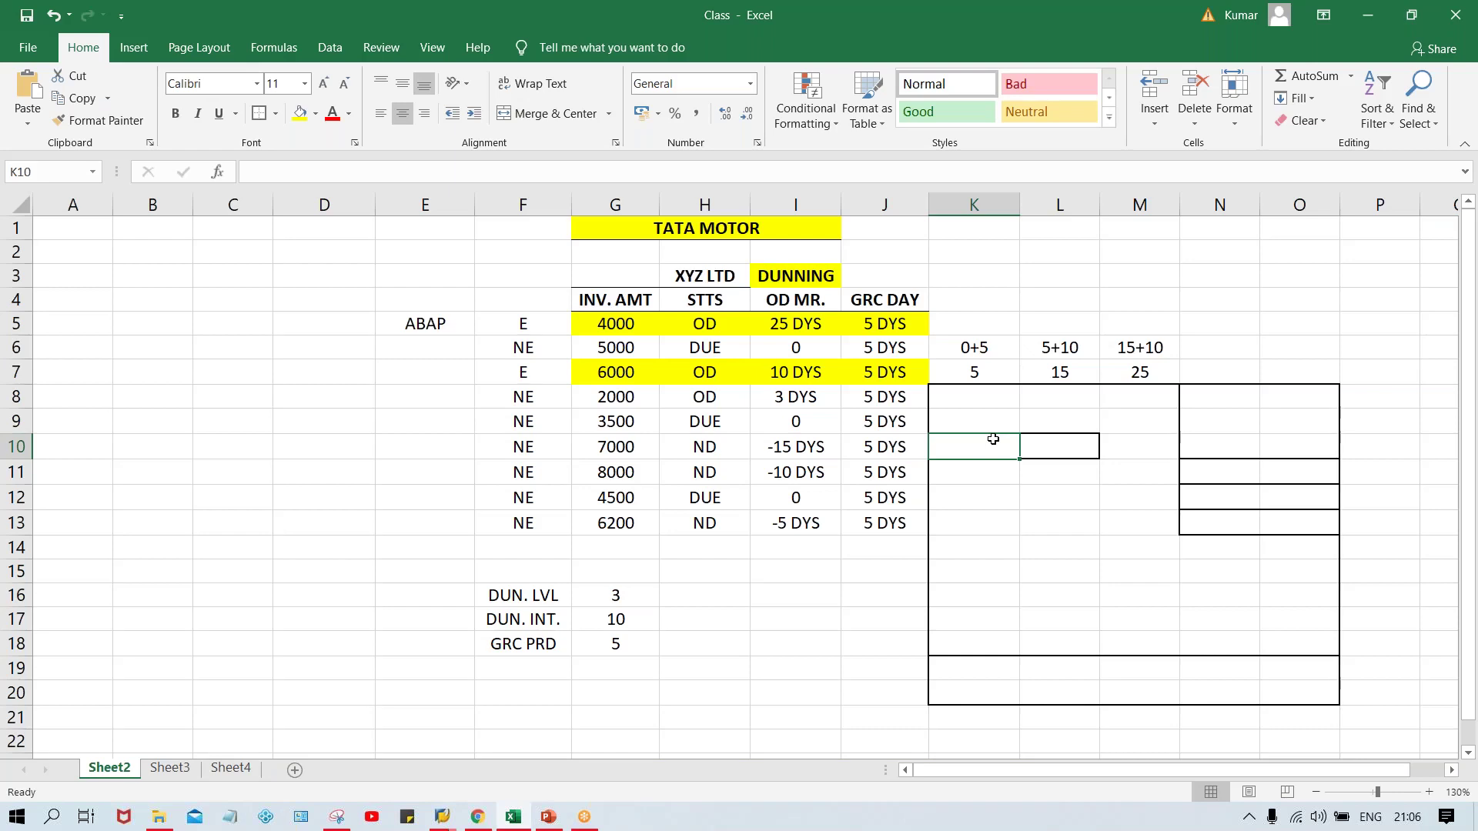
left_click(1082, 514)
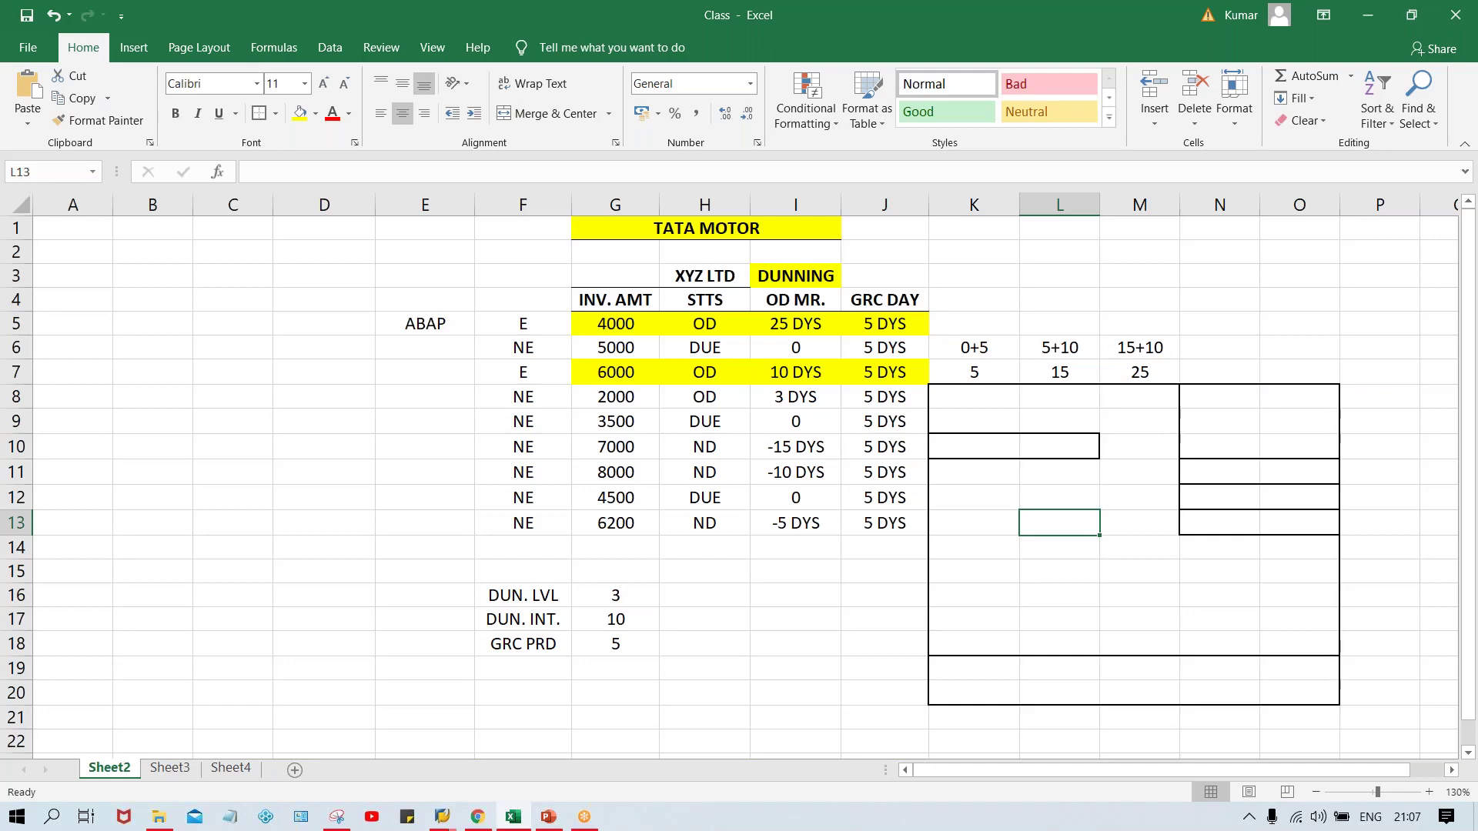
- Merge and center K14:O14 and enter the text "Dear customer, this to notify....." in it
left_click_drag(954, 542, 1281, 552)
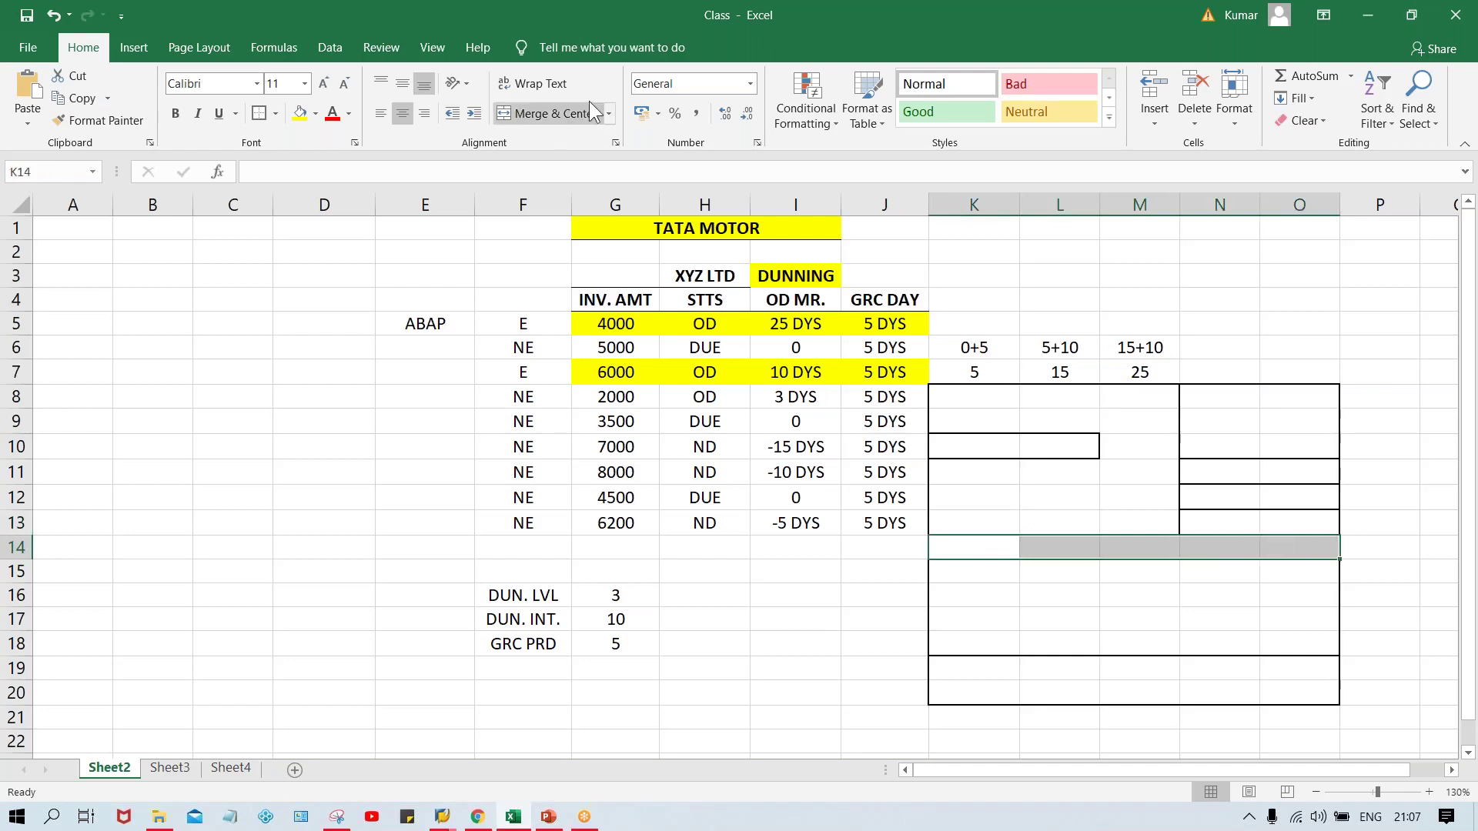
left_click(566, 113)
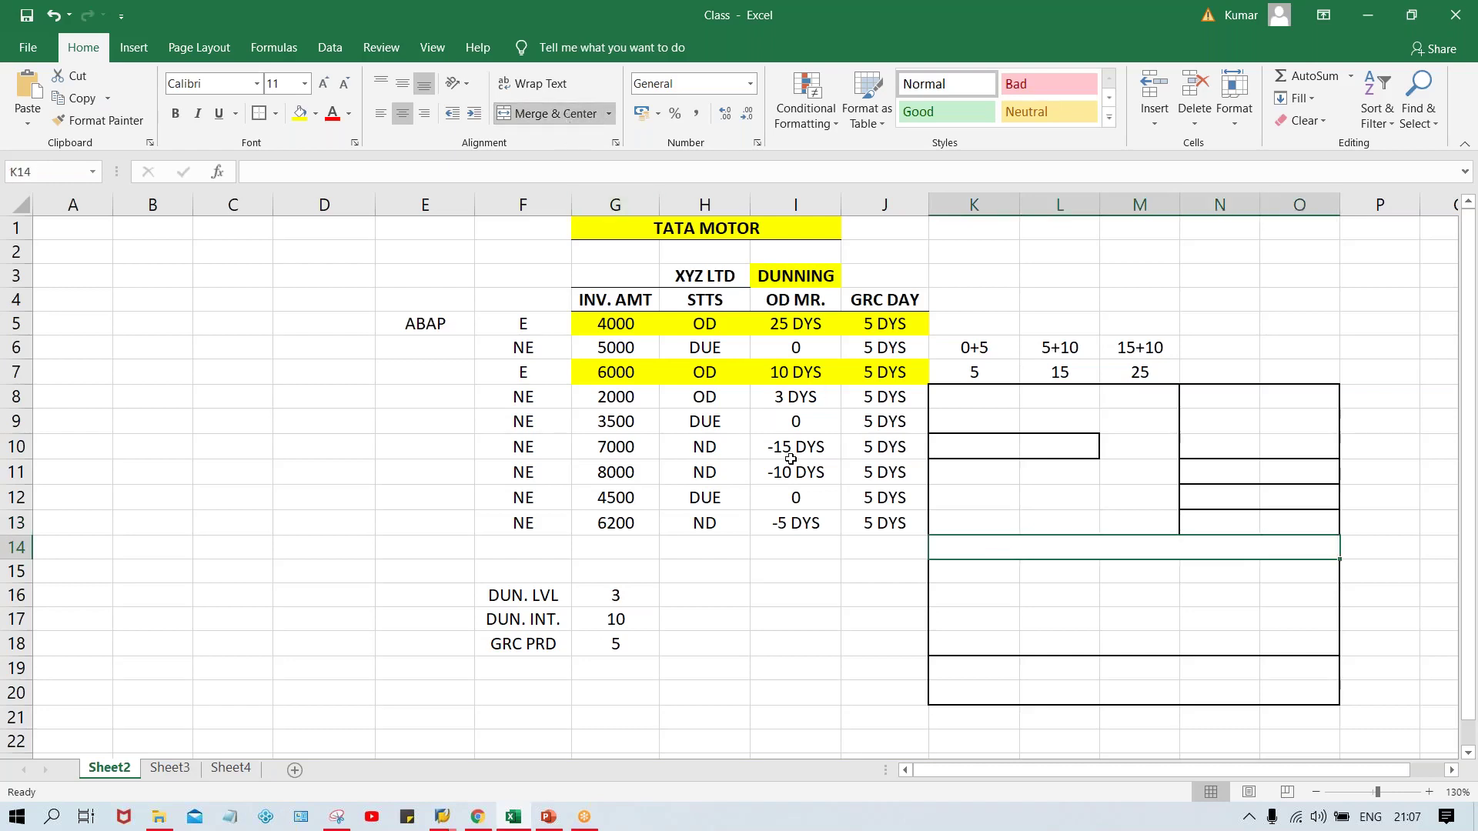
key("Caps_Lock")
type("De")
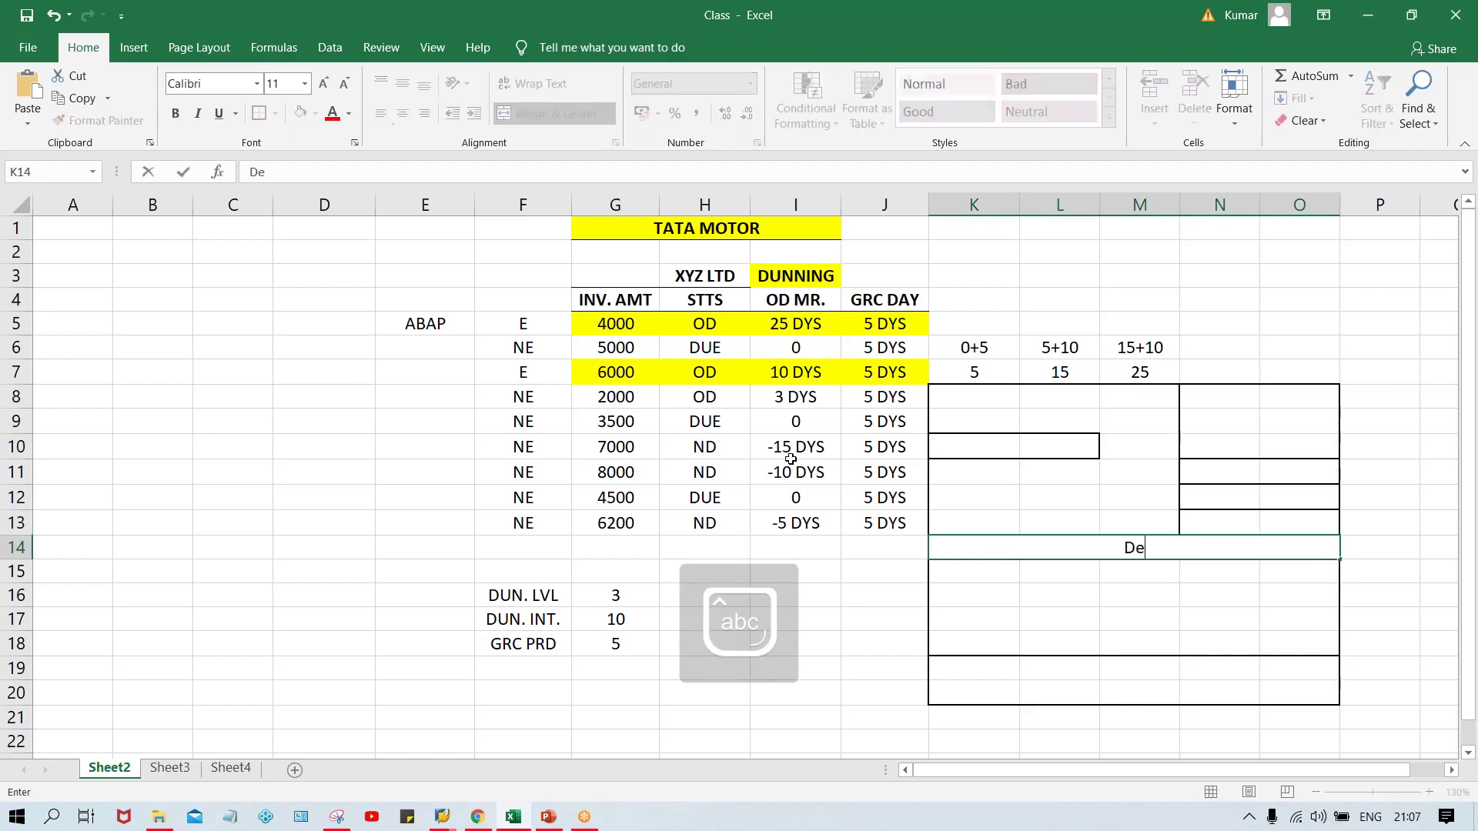
type("ar customer ")
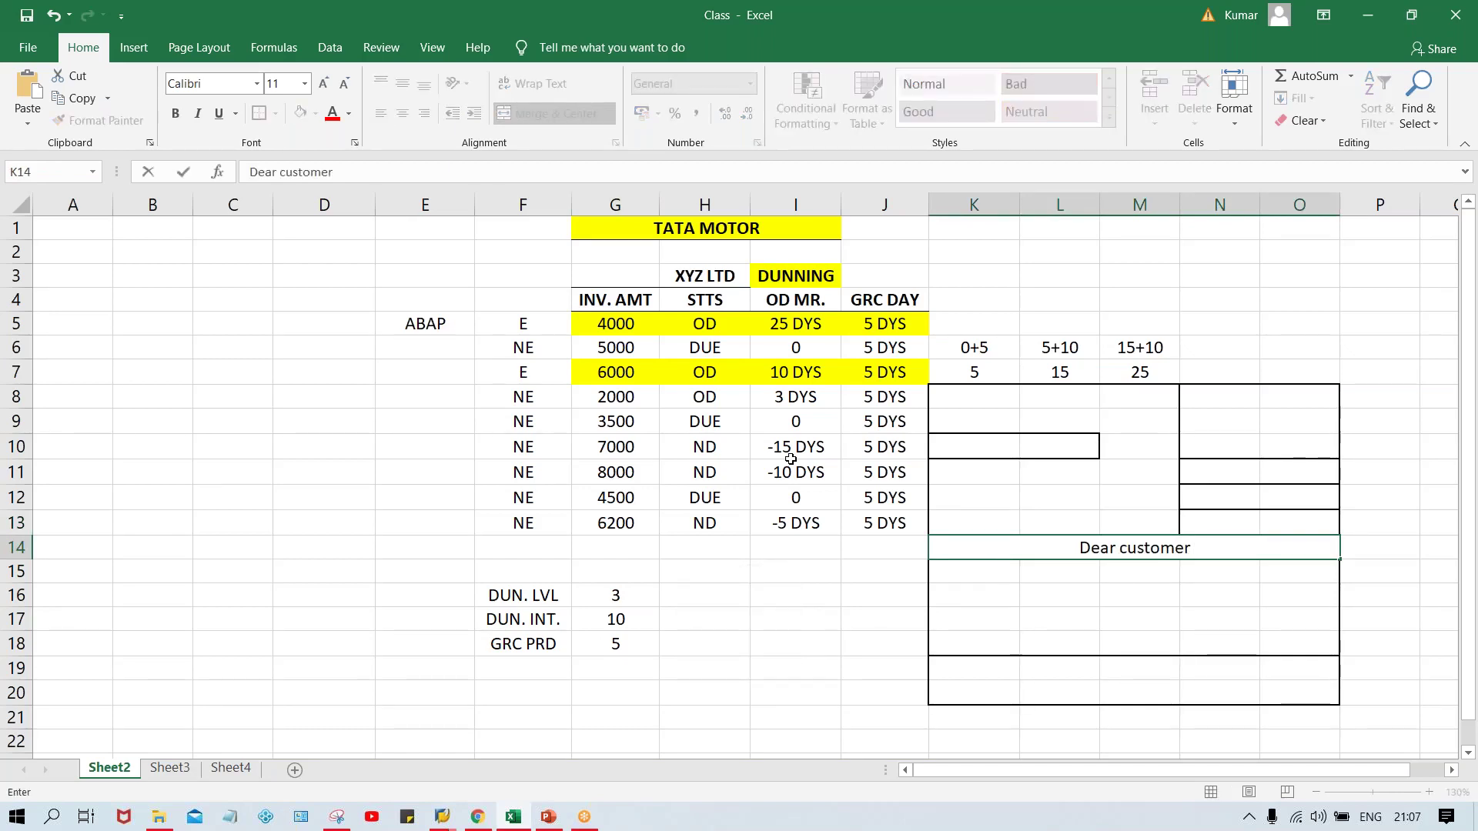
type(", this to")
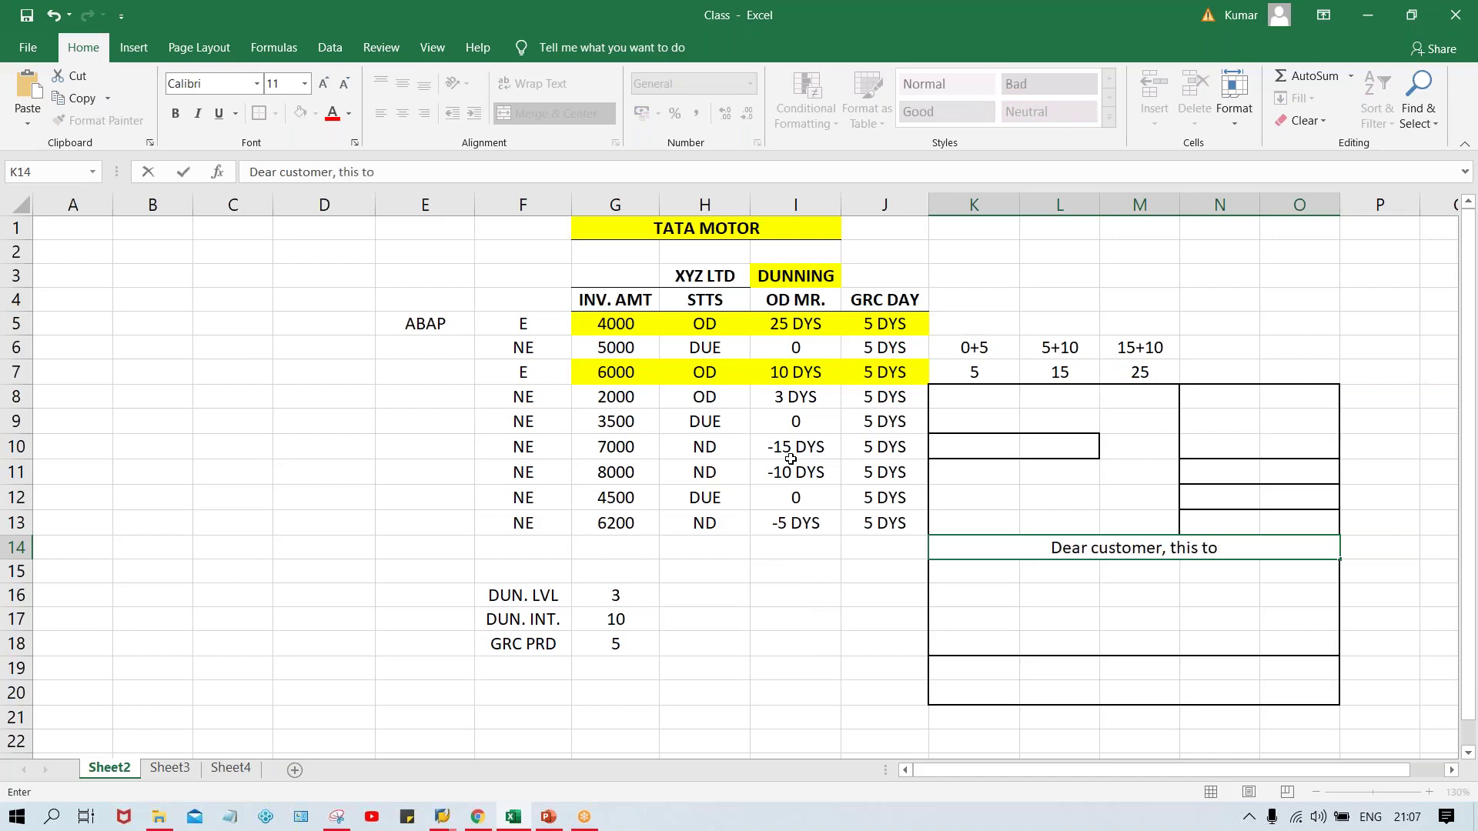
key("BackSpace")
key("BackSpace")
type("to noto")
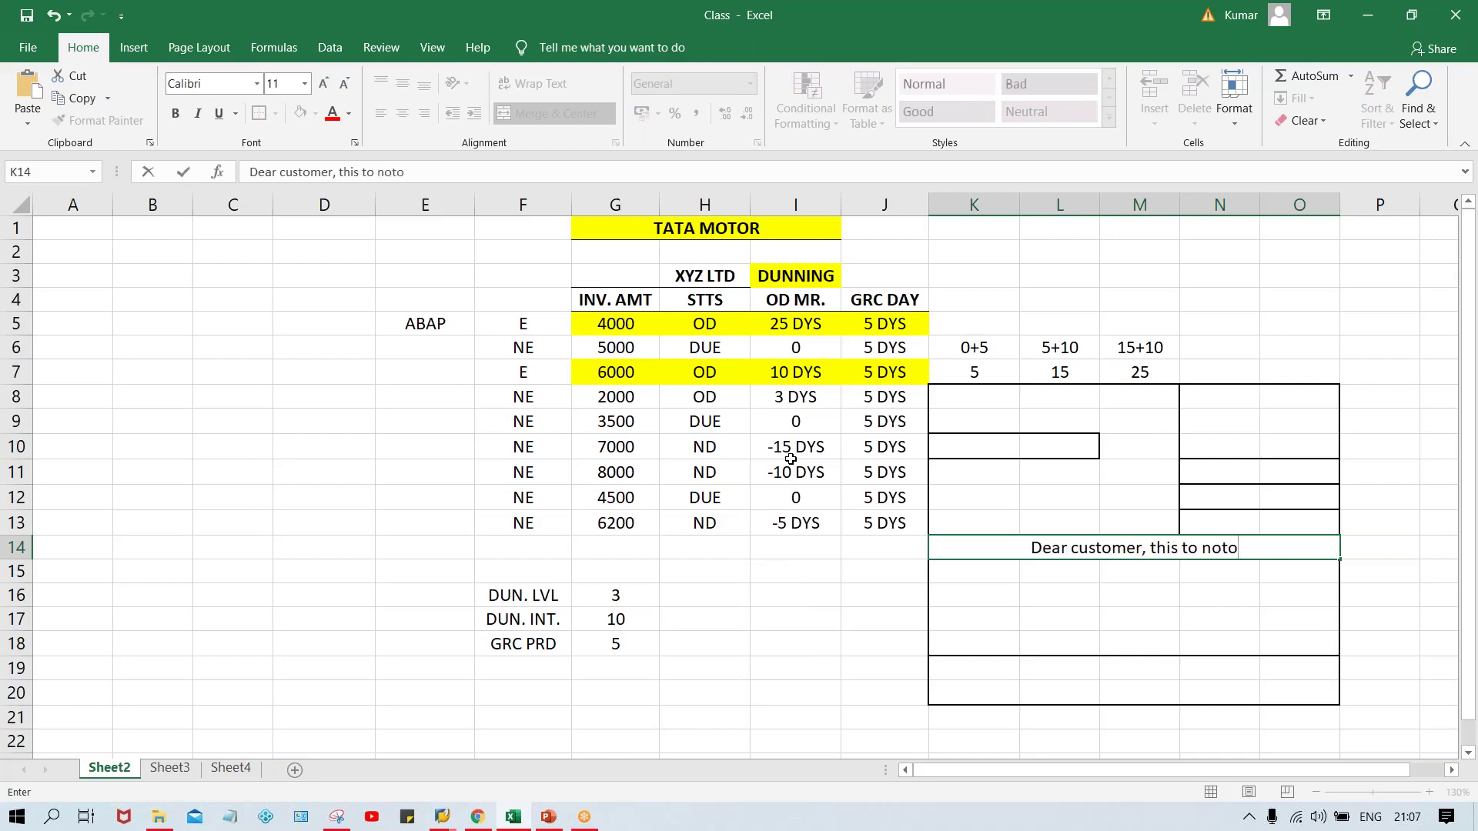
key("BackSpace")
type("ify")
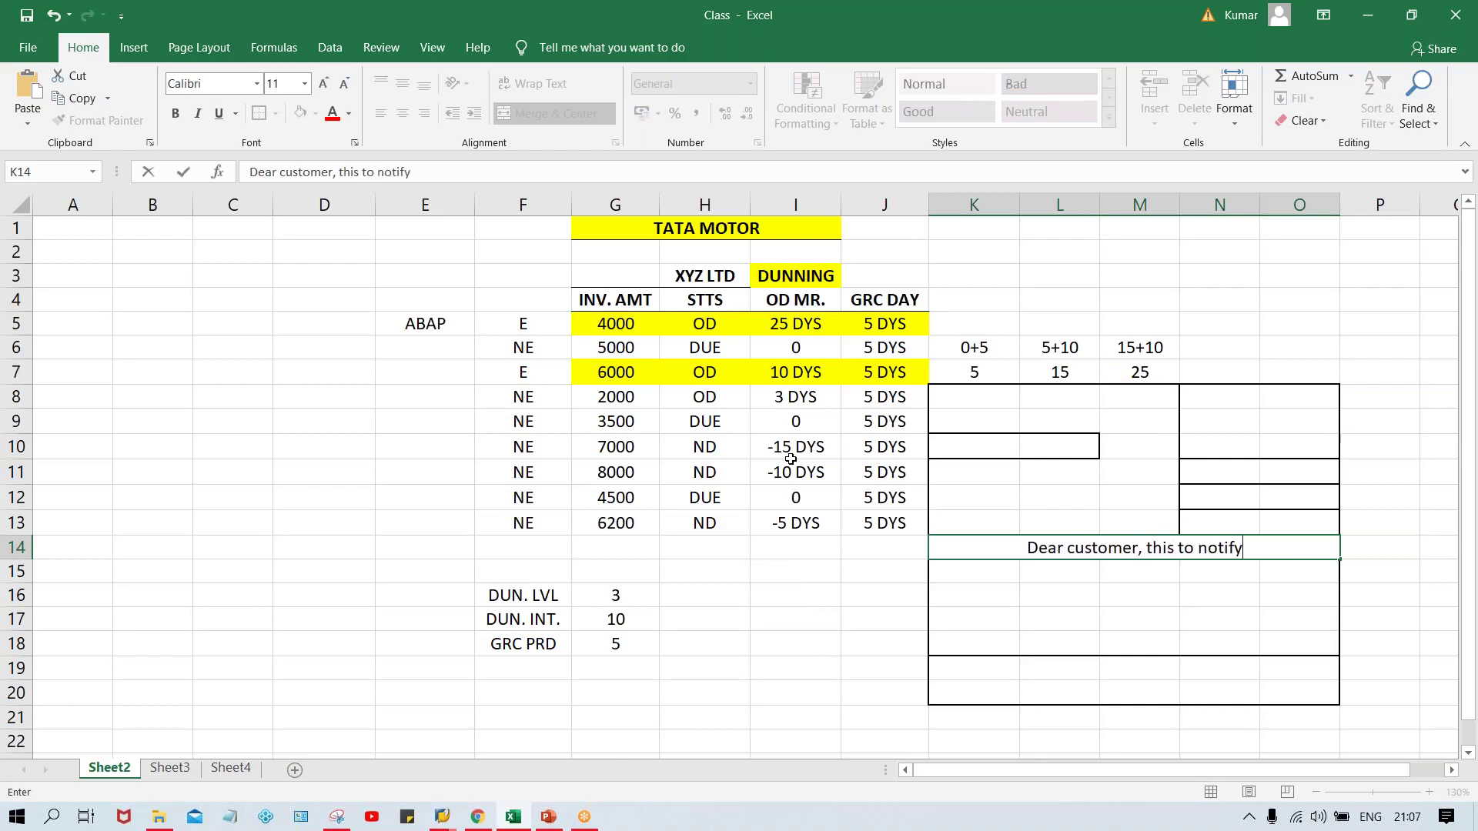
type(".....")
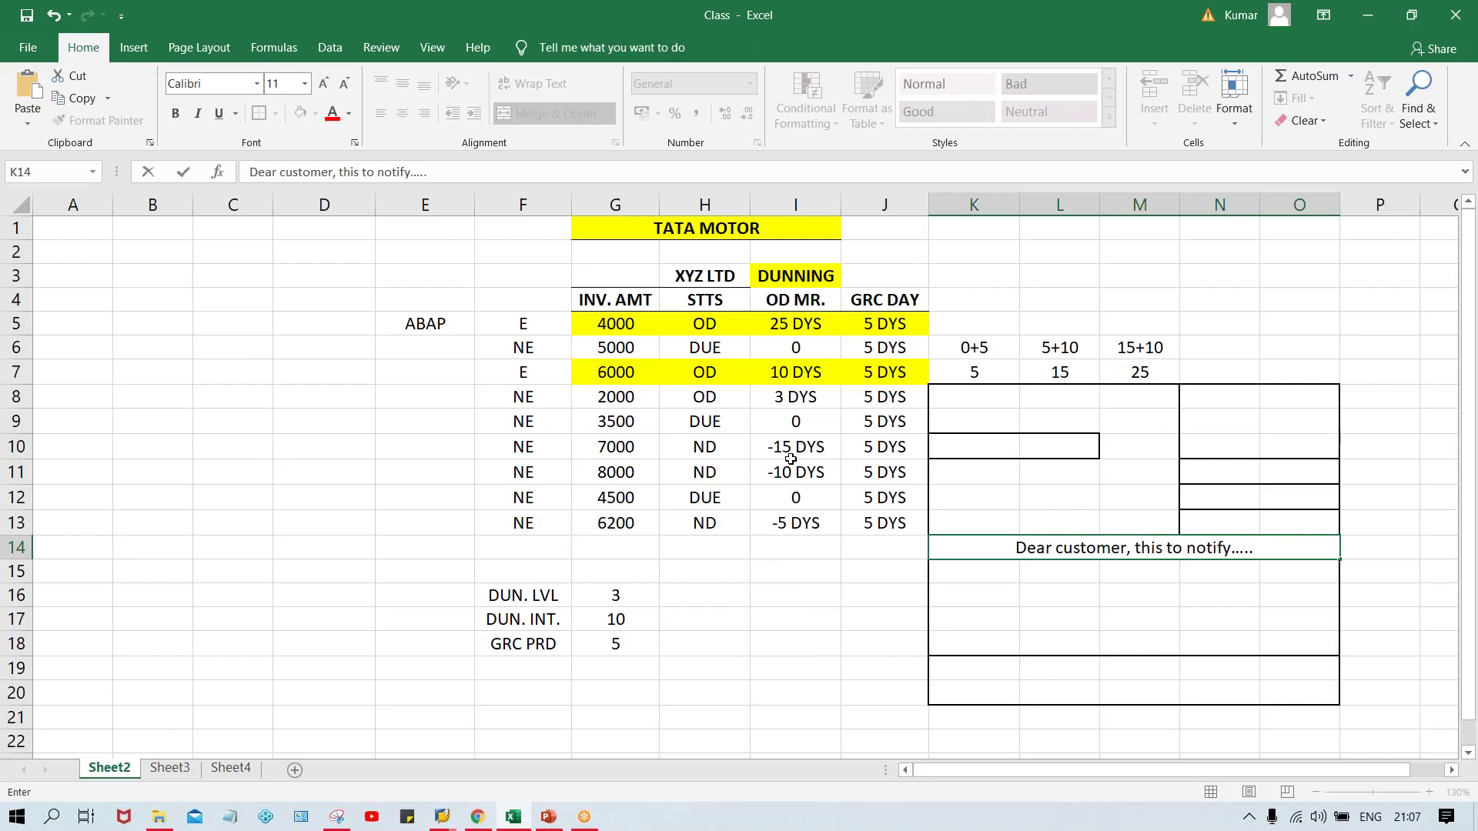
left_click(972, 612)
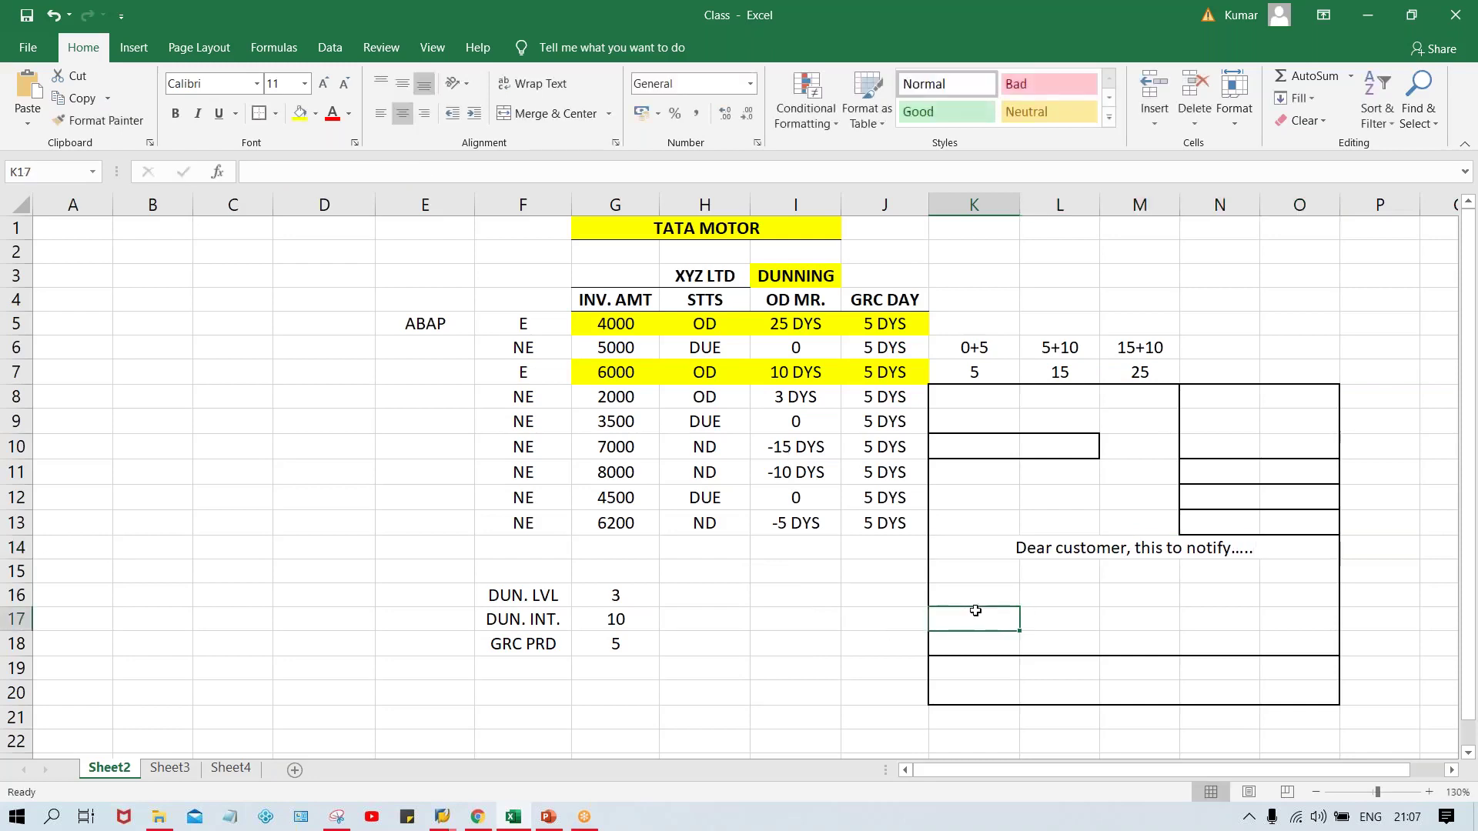
- Examine the greeting line in row 14 together with the ABAP cell E5 and the K10:L10 box
left_click(1027, 552)
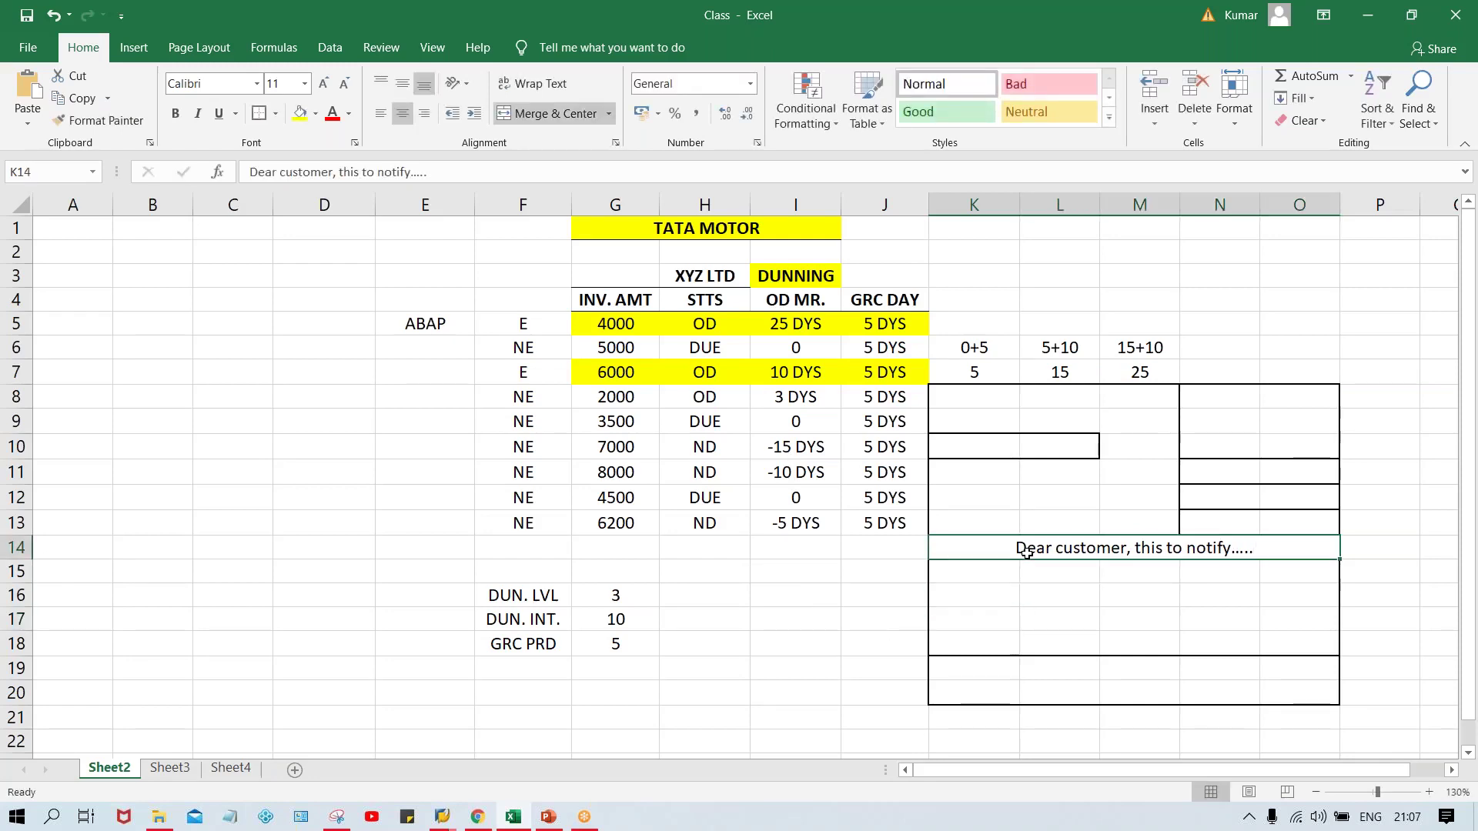
key("F2")
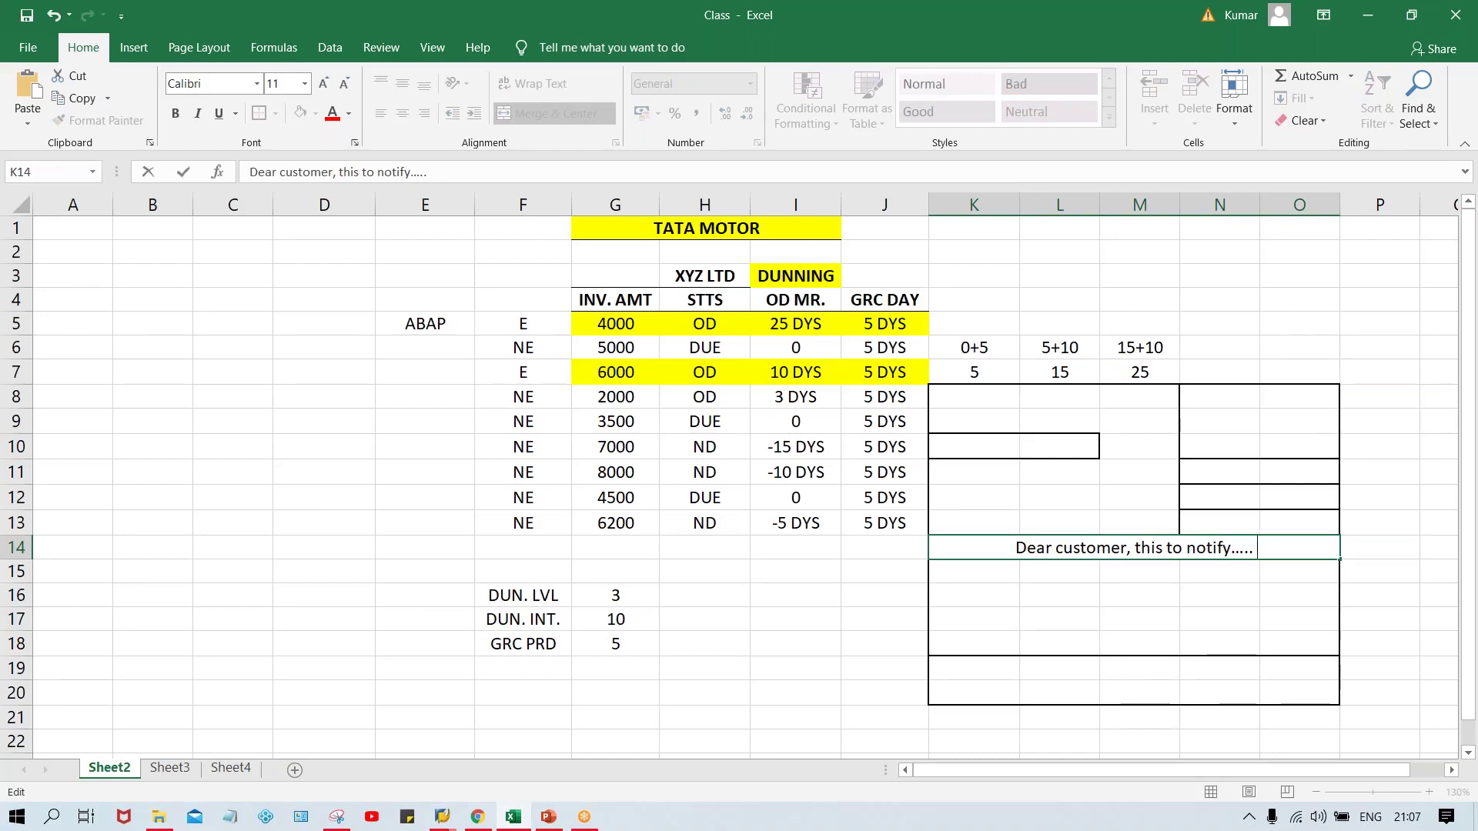
left_click(1023, 577)
left_click(1193, 546)
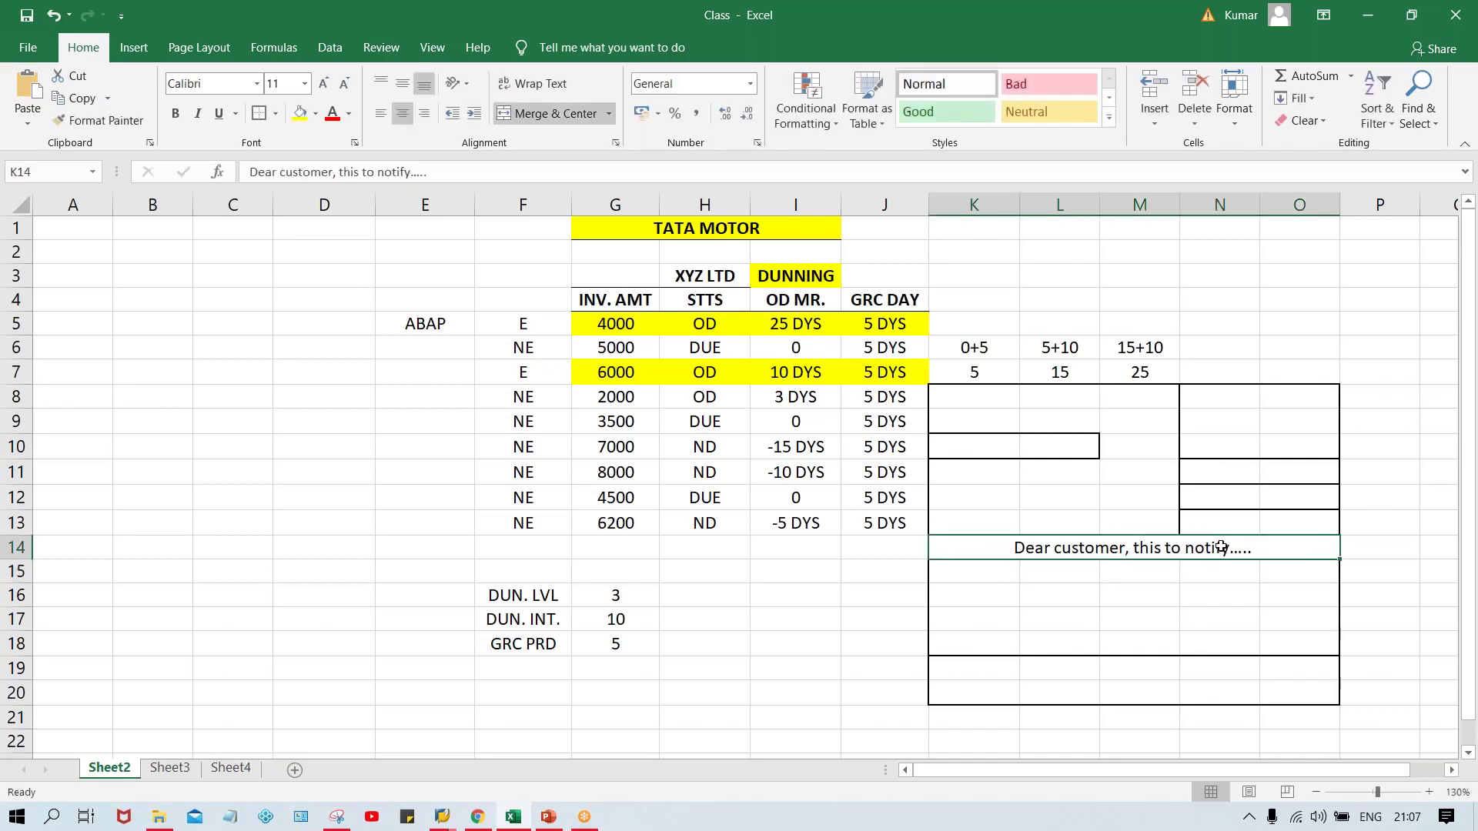
left_click(411, 325)
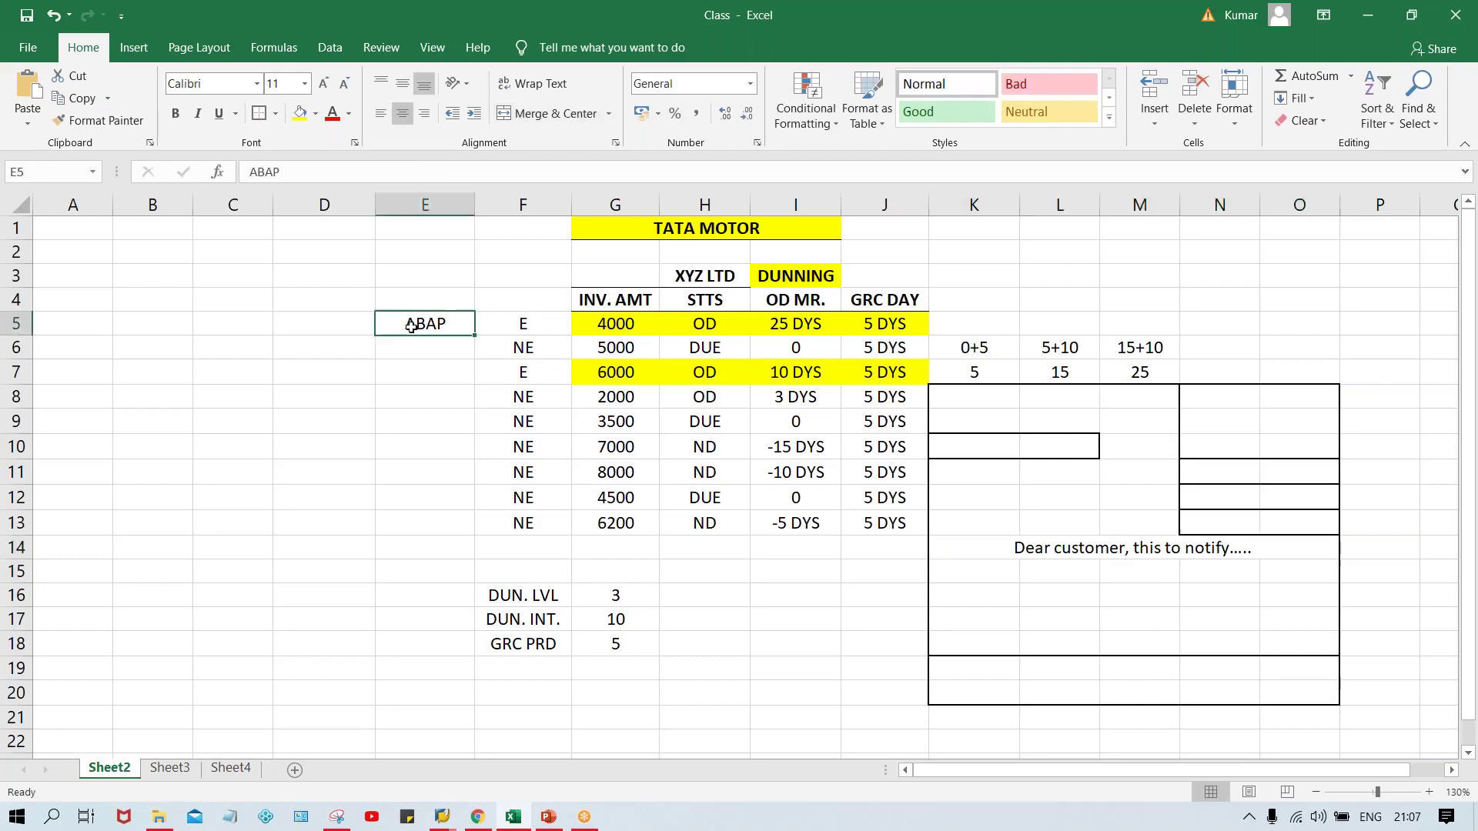
left_click(1014, 552)
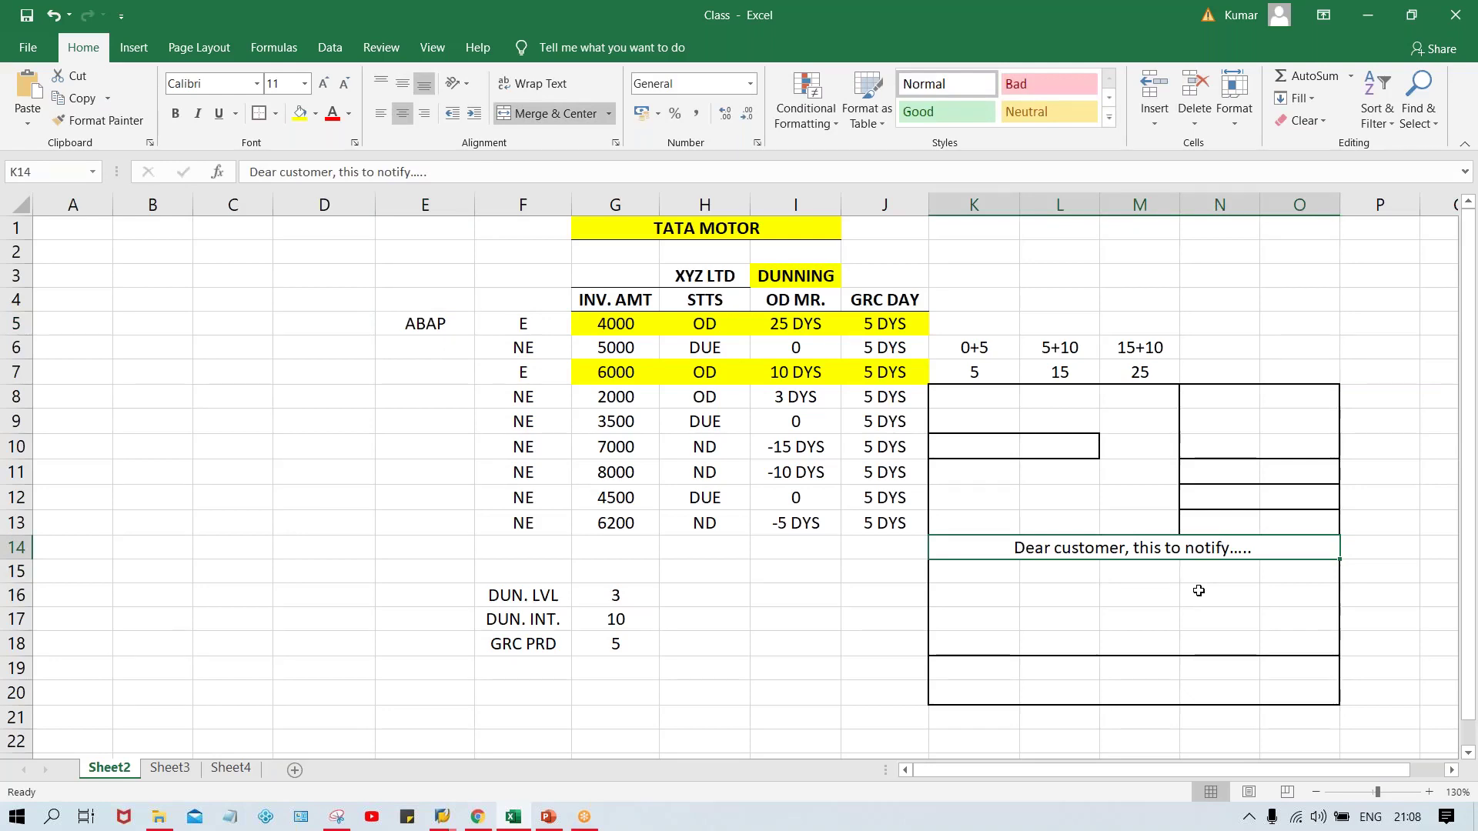
left_click_drag(970, 445, 1036, 443)
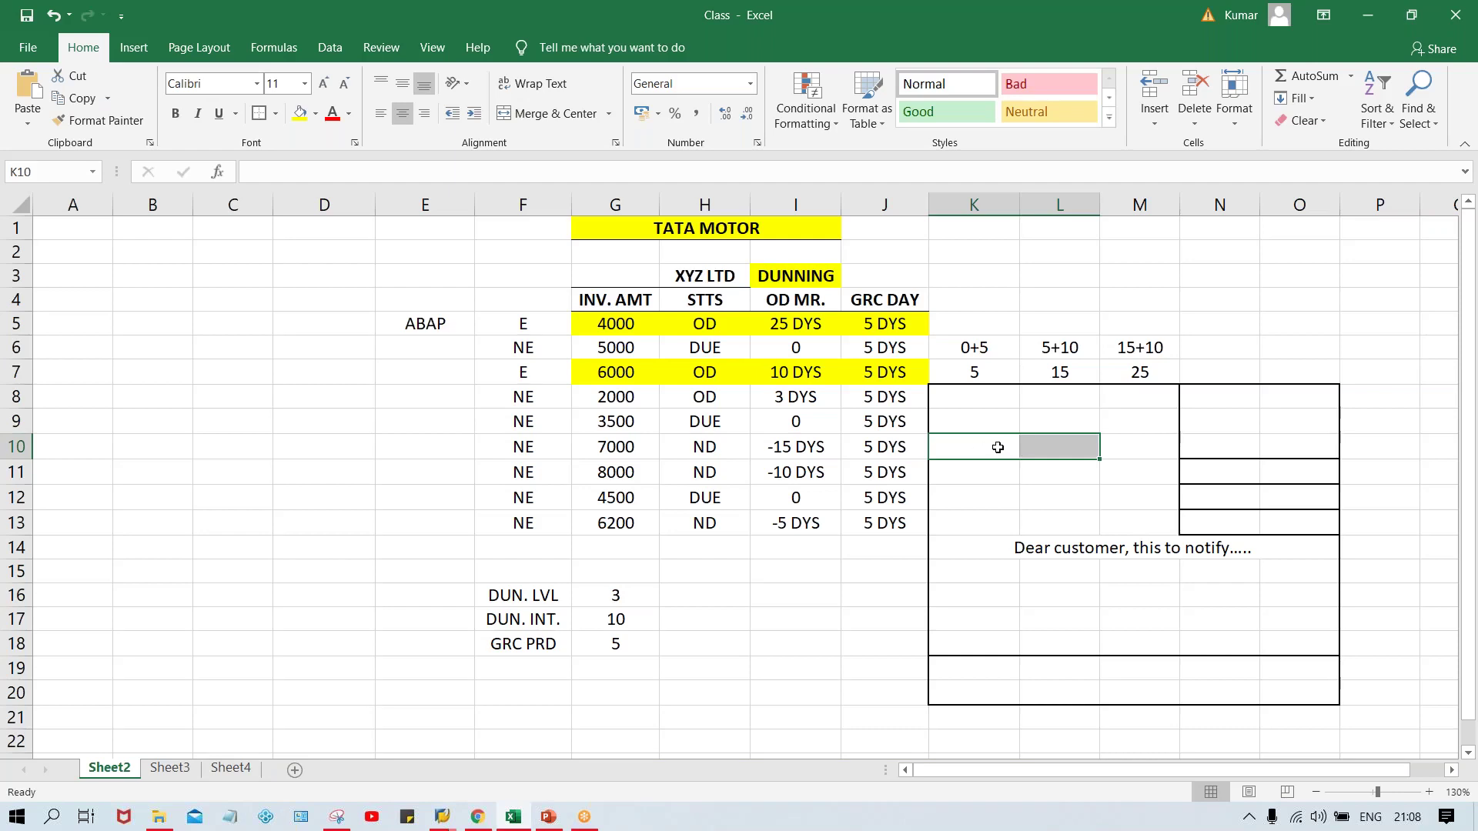
left_click_drag(1001, 450, 1040, 451)
left_click(985, 551)
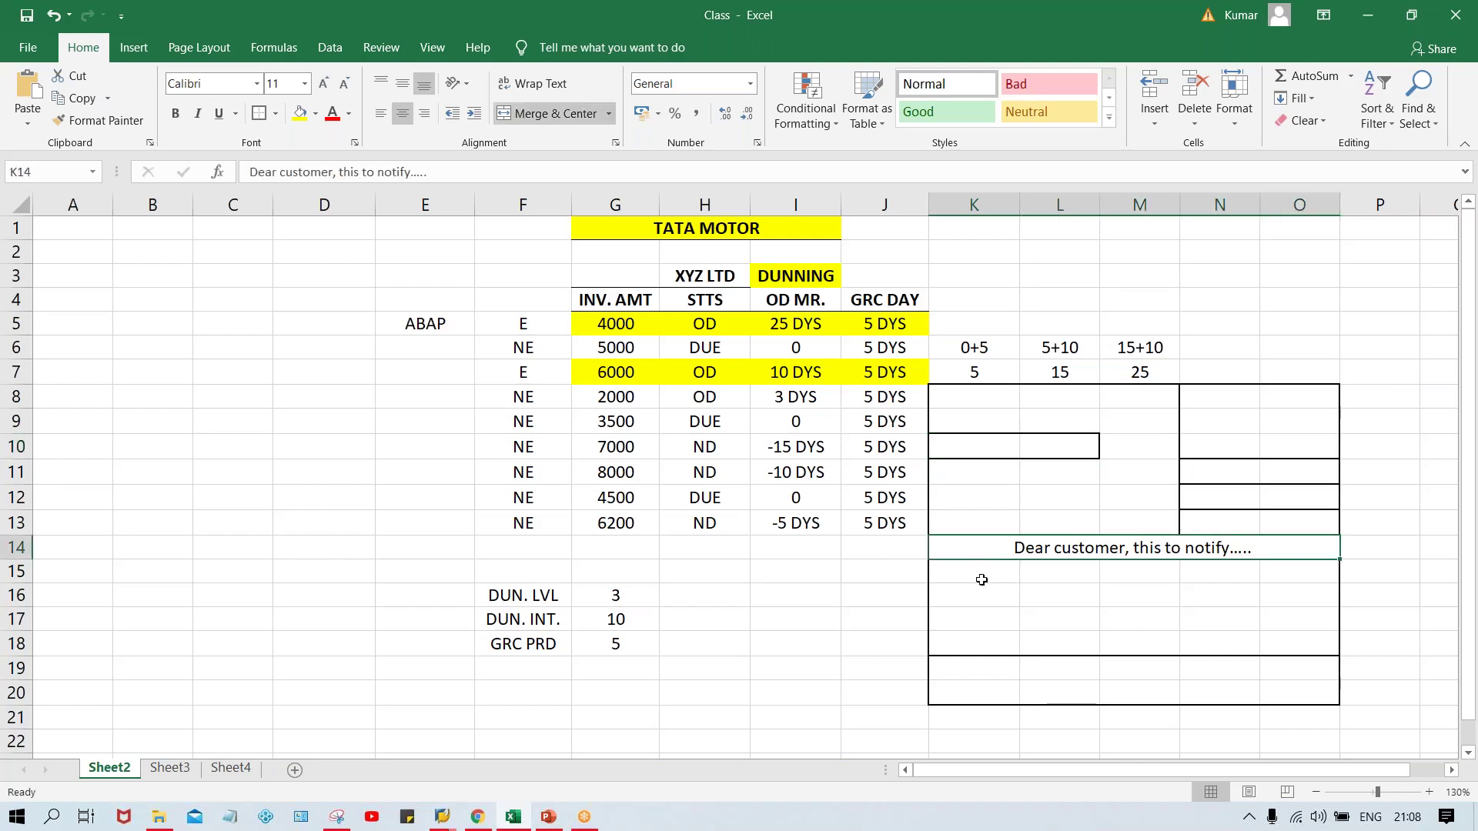
left_click_drag(973, 575, 1270, 574)
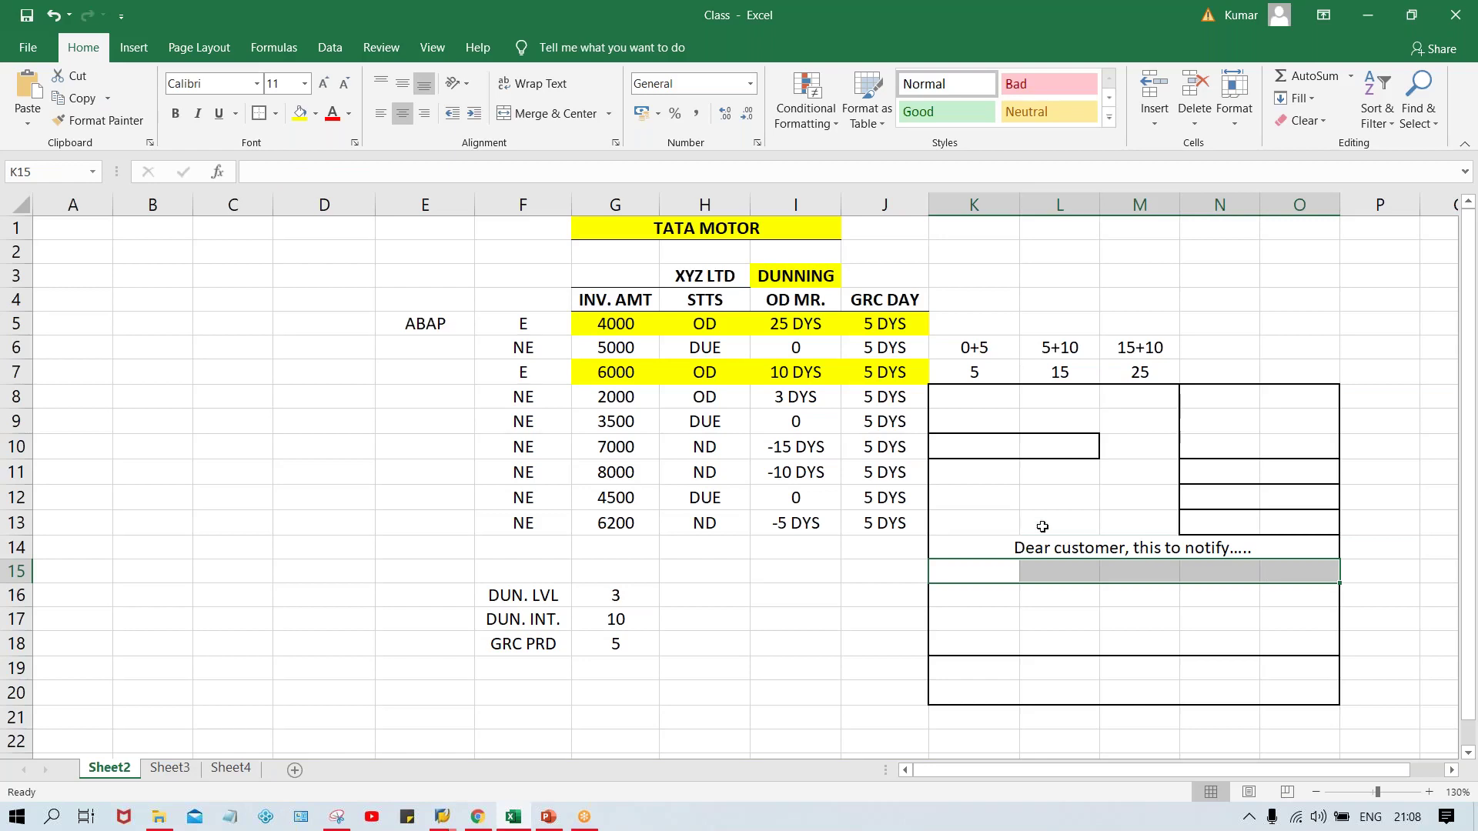
left_click(981, 447)
left_click_drag(1050, 445, 1069, 445)
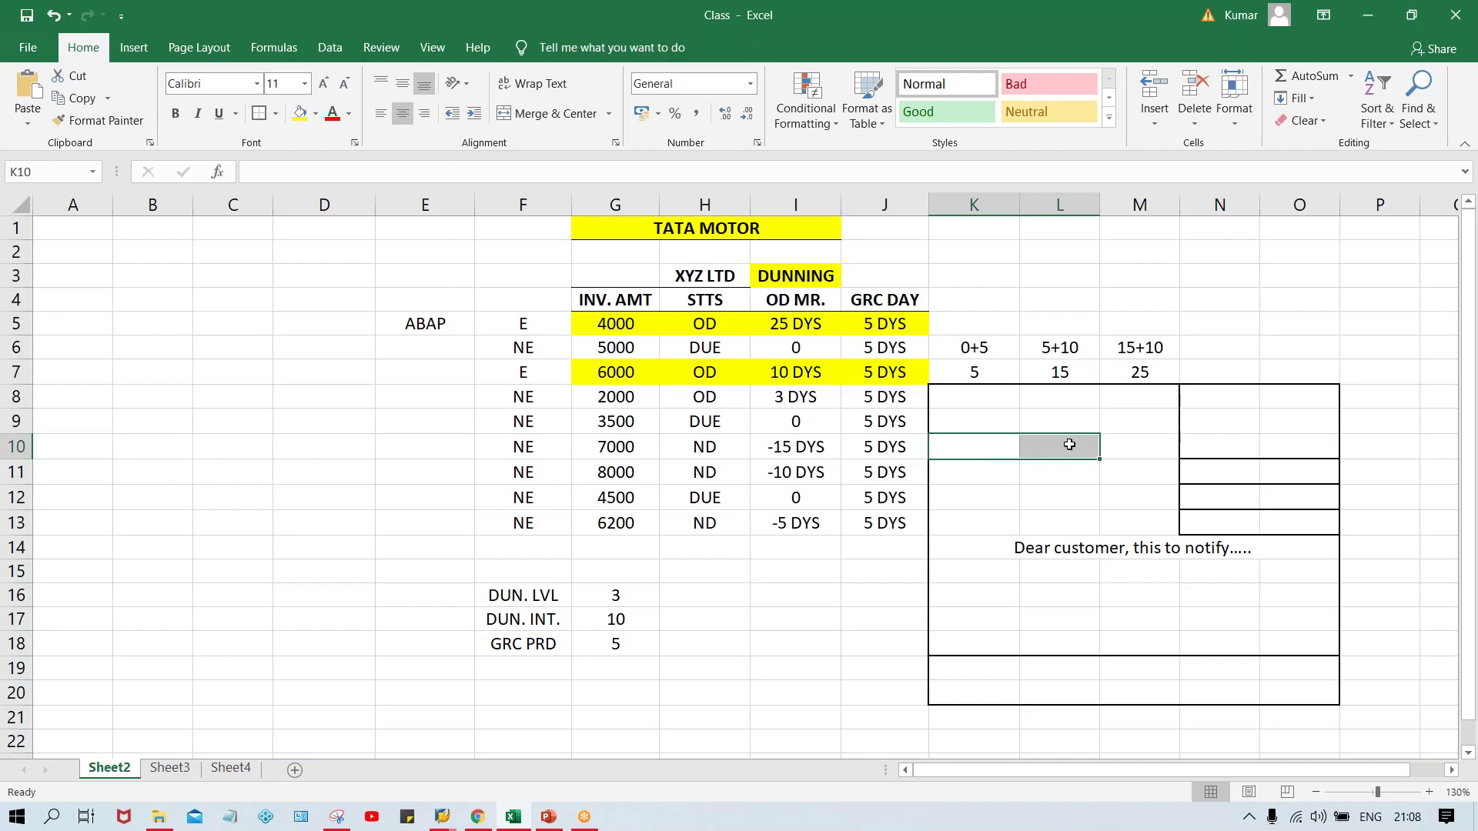
- Frame the letter text area K14:O16 with a thick outside border
left_click_drag(947, 551, 1216, 602)
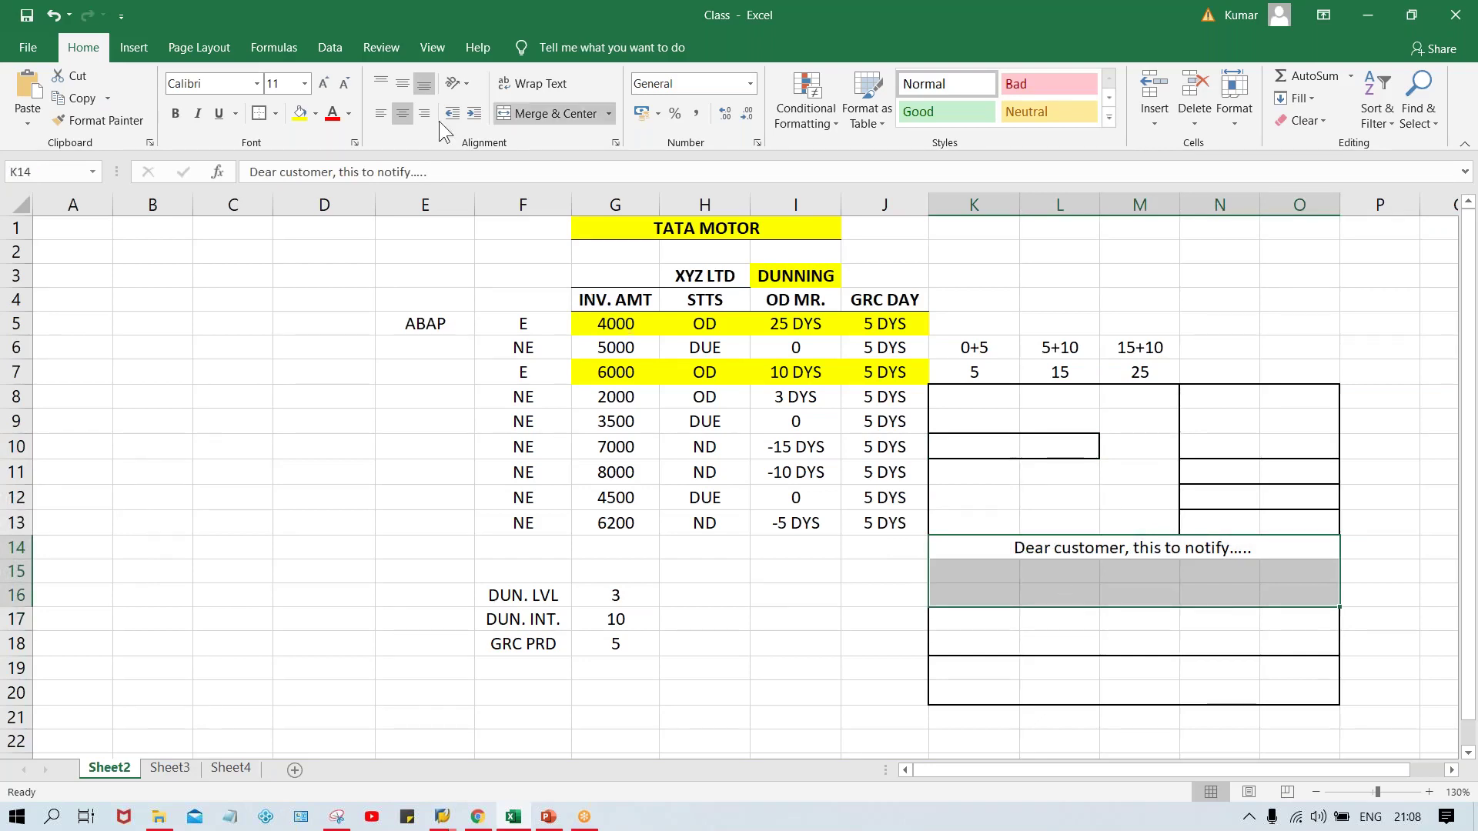
left_click(257, 116)
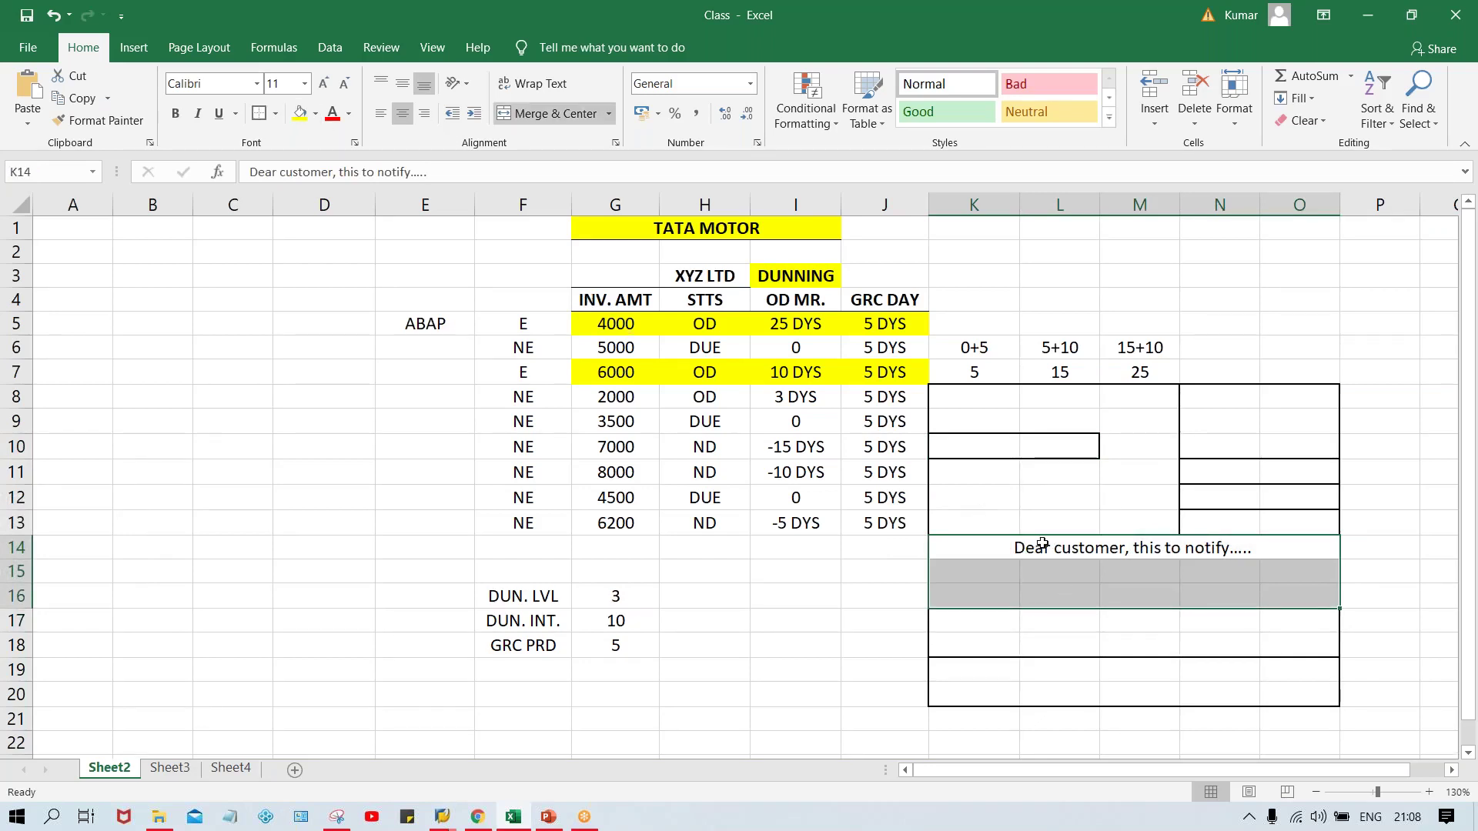
- Examine the row 17 section K17:O17 of the dunning letter layout beneath the greeting text area
left_click(1438, 573)
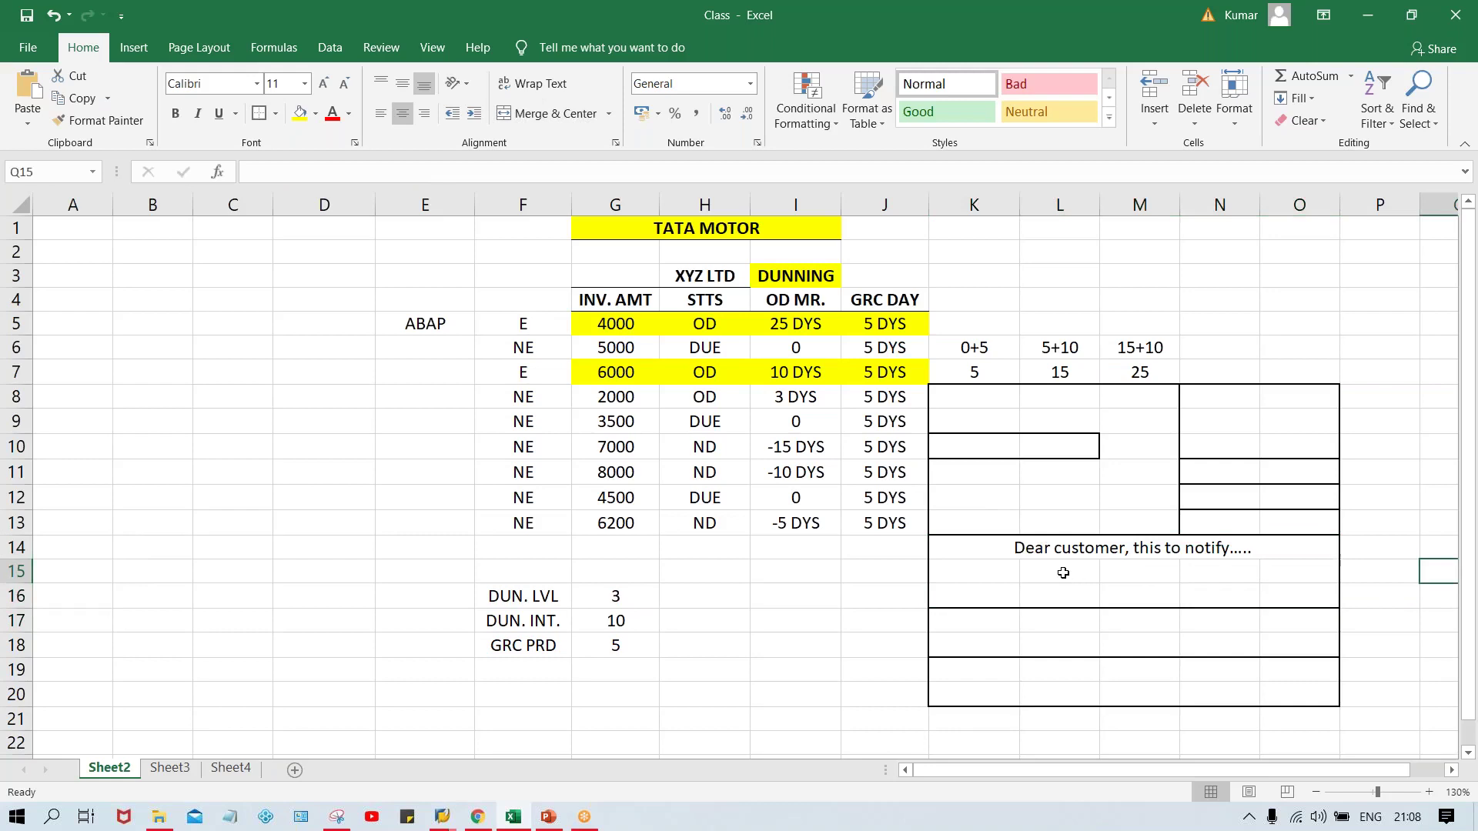
left_click(1004, 621)
left_click_drag(1005, 621, 1280, 626)
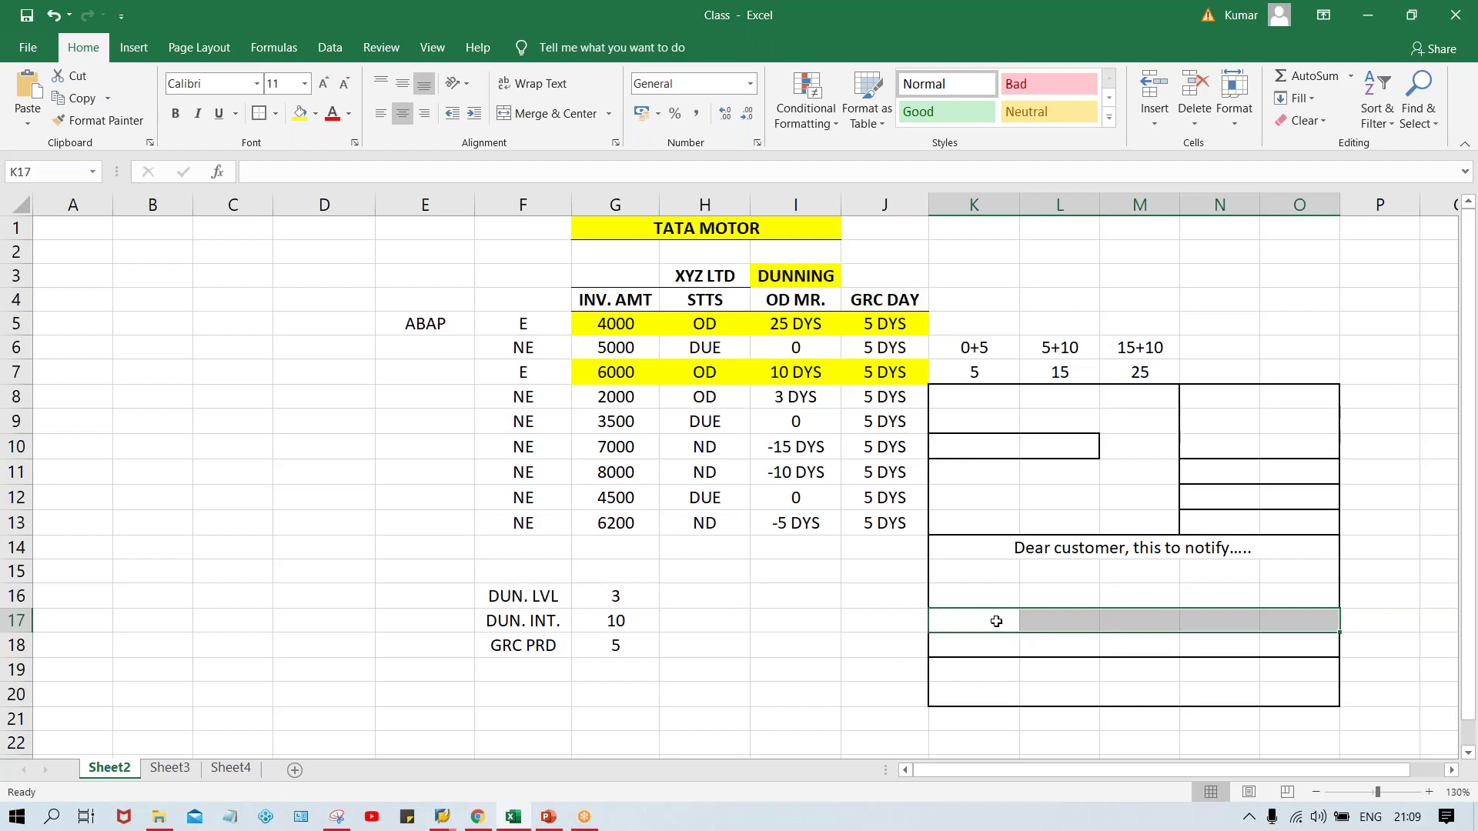
left_click_drag(996, 616, 1286, 626)
left_click(1035, 618)
left_click(985, 619)
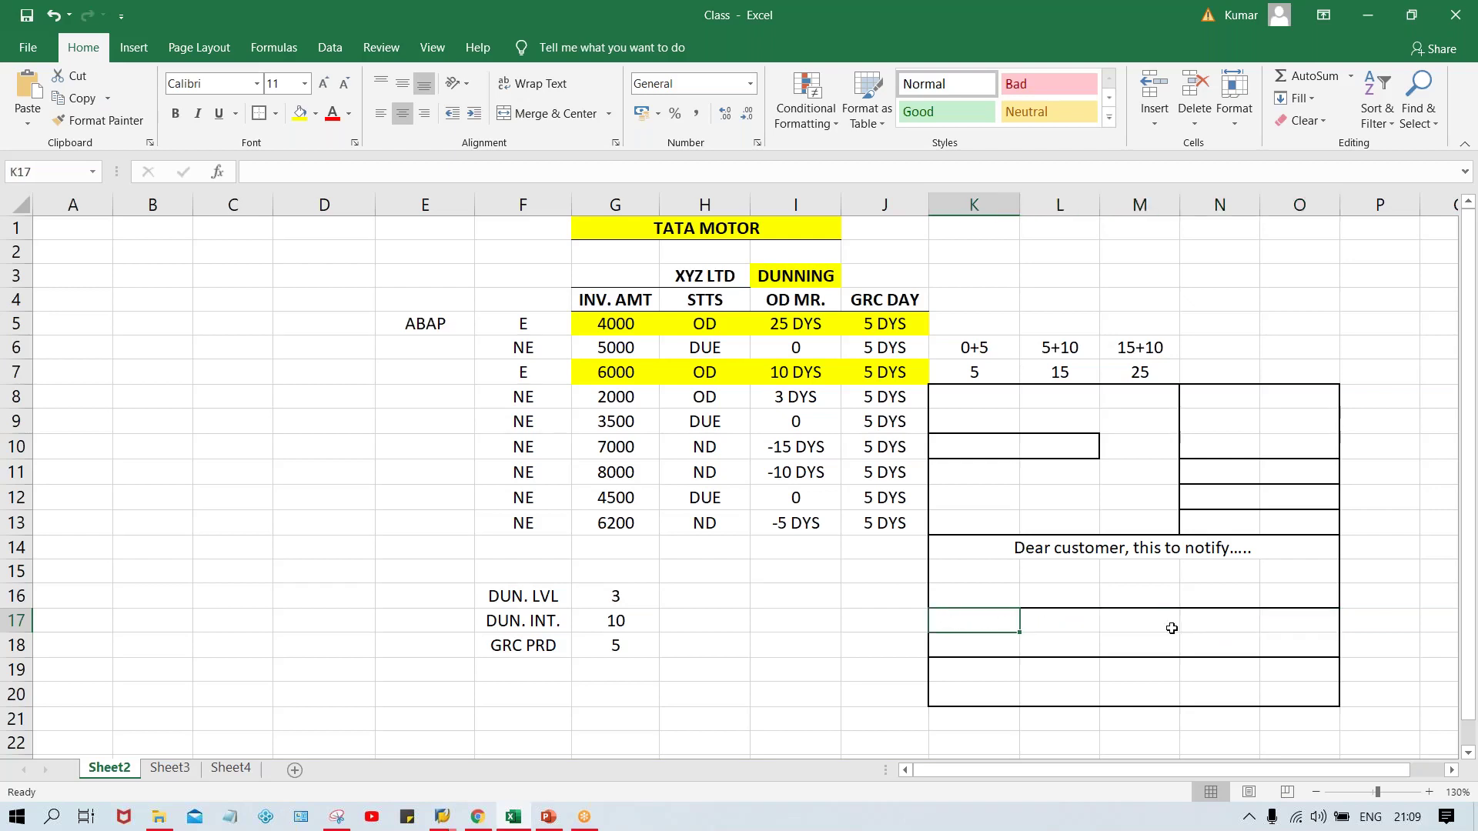
left_click(873, 599)
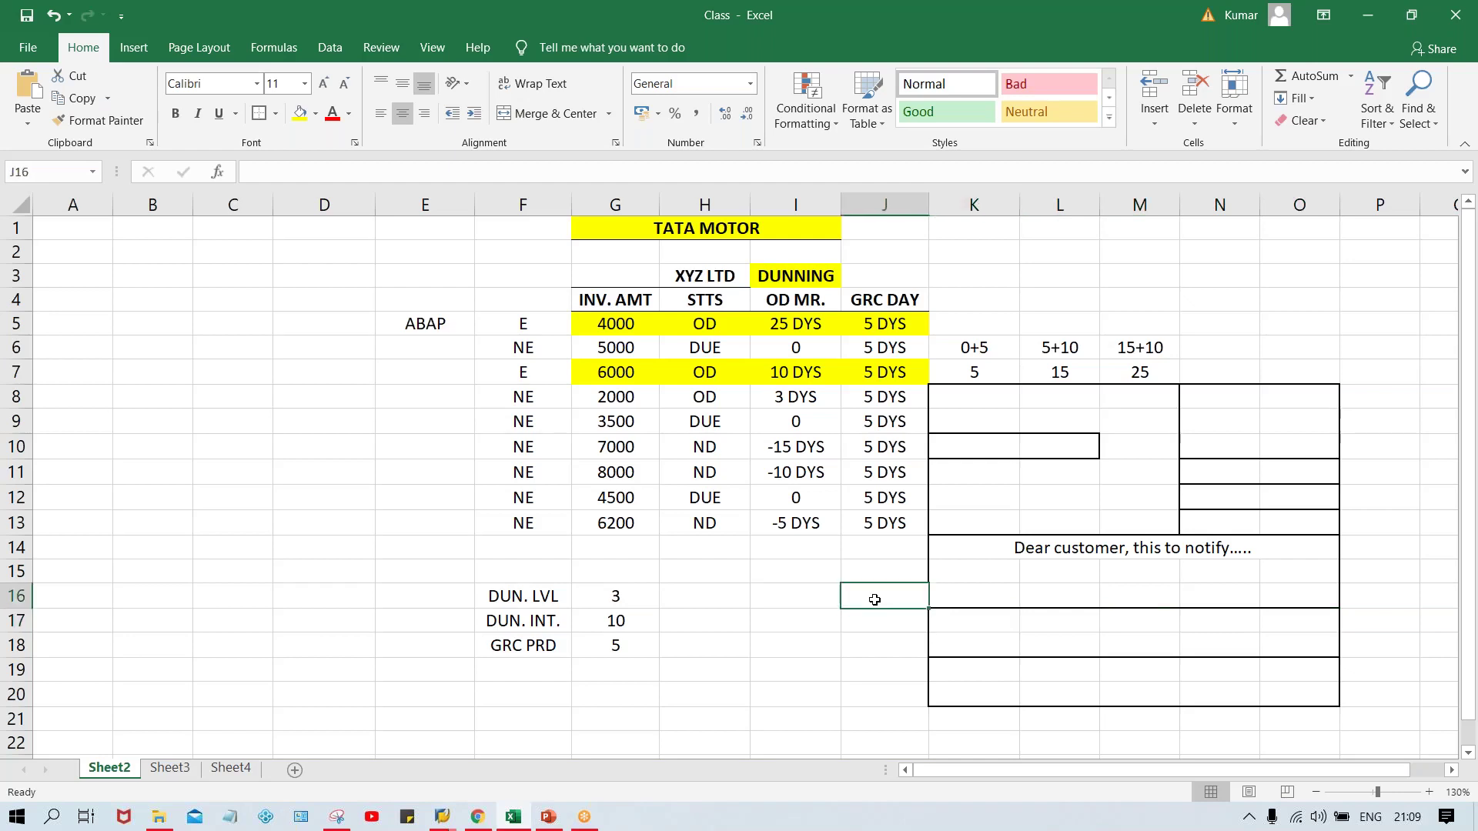
left_click(999, 623)
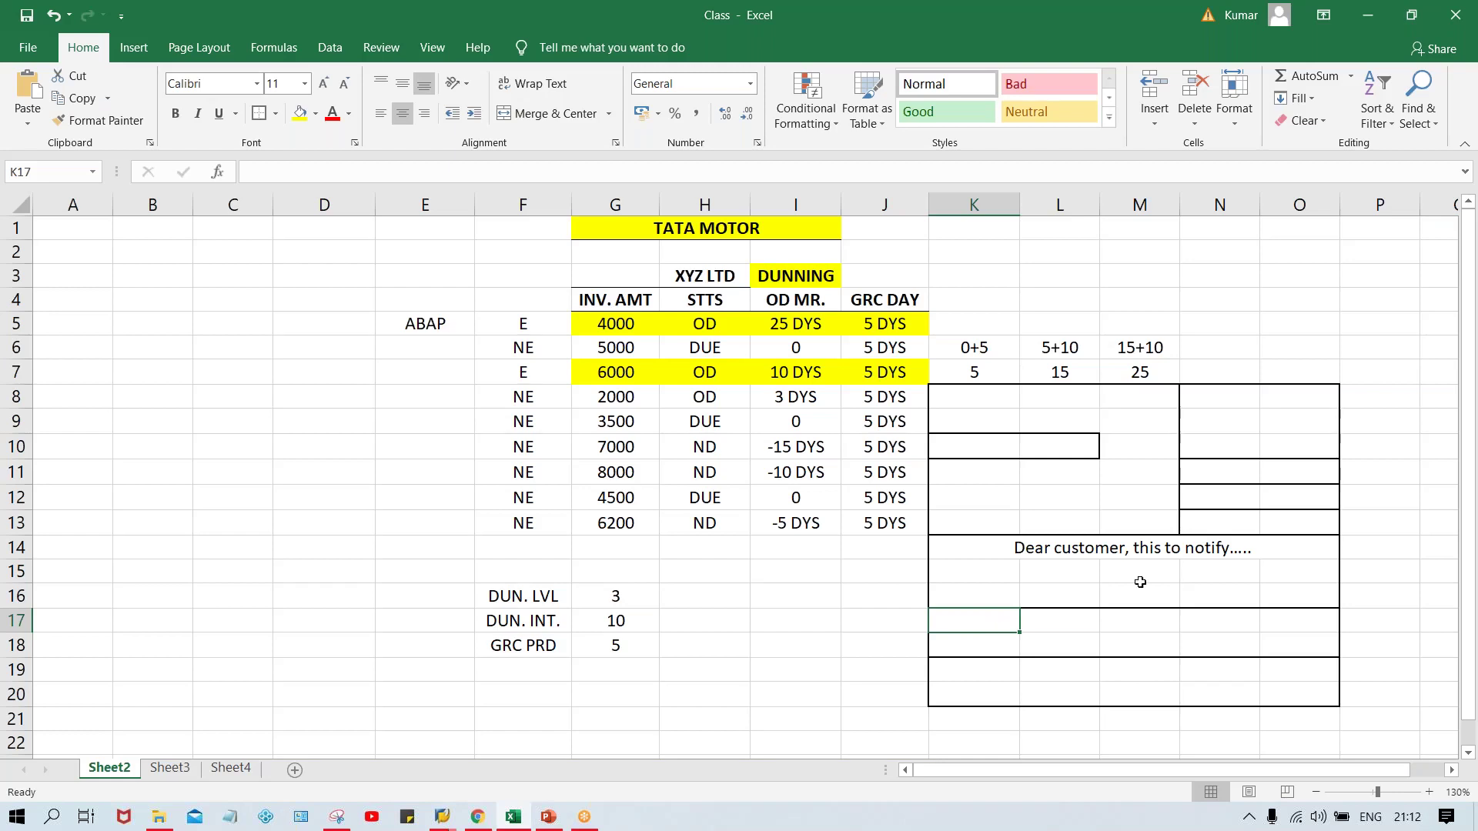
left_click(1089, 423)
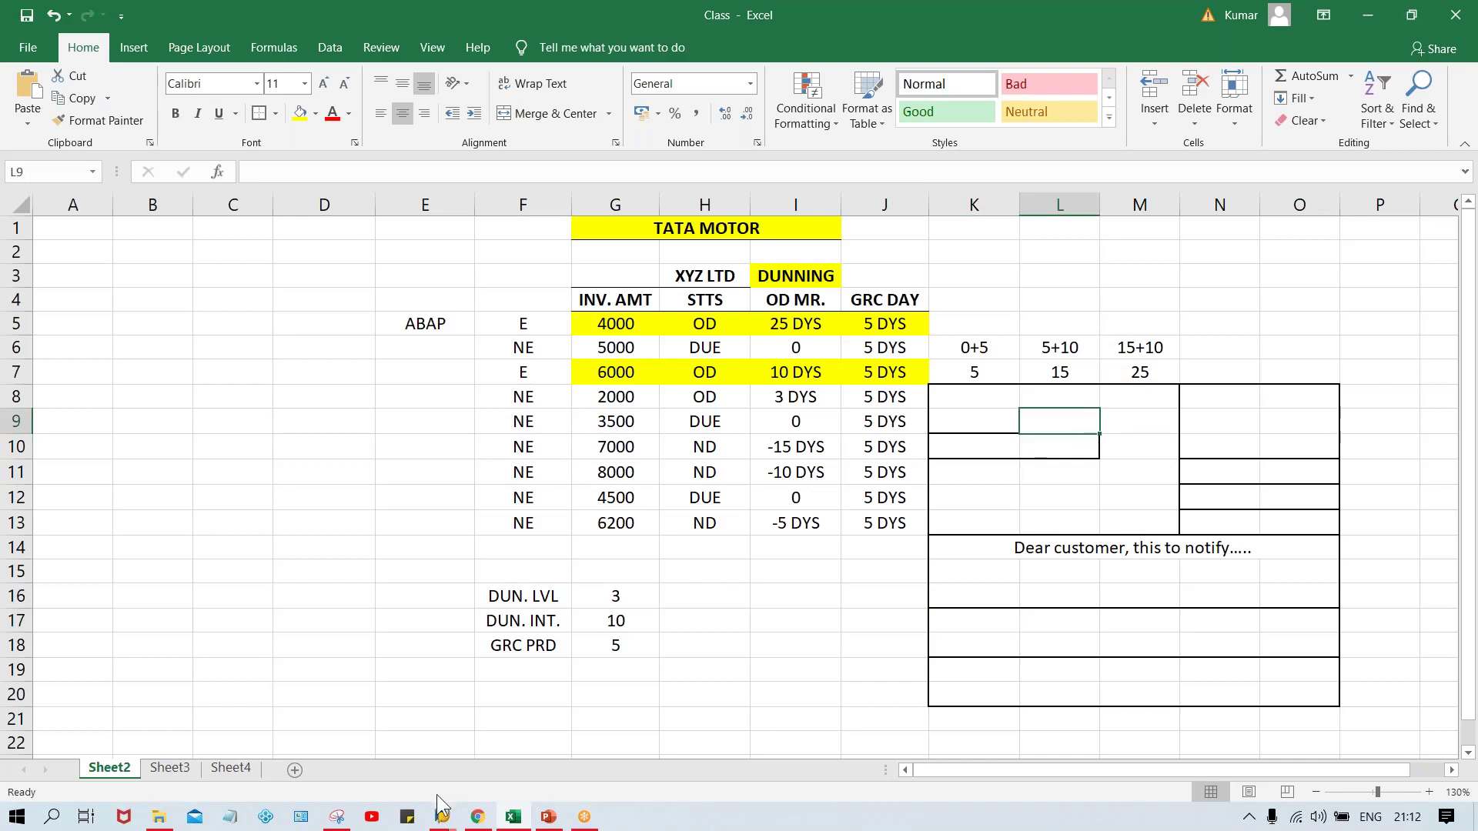
- Switch to the SAP Maintain Dunning Procedure window and reopen the dunning texts for company code TM00 with account type Customer
mouse_move(442, 817)
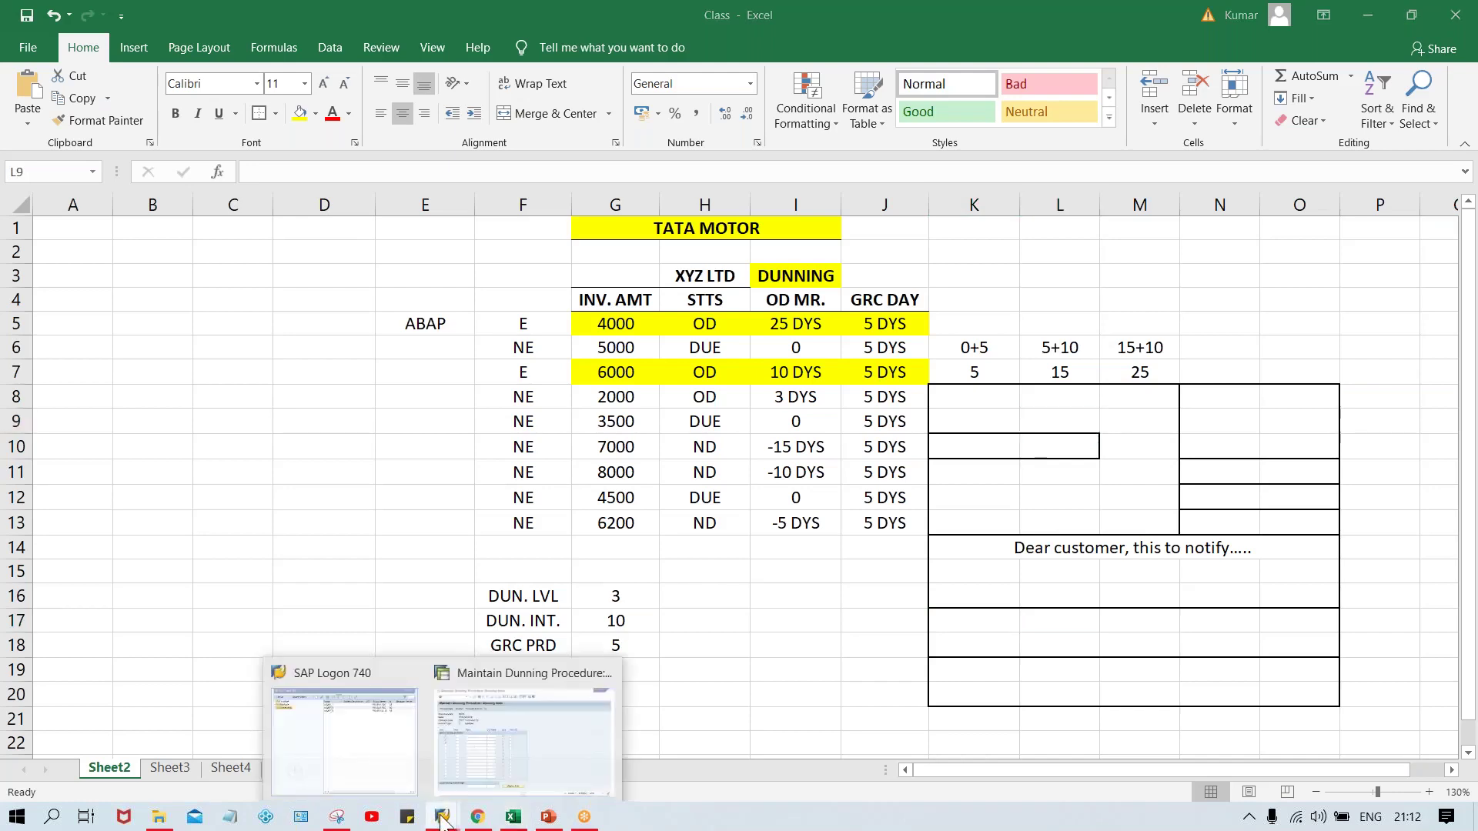
left_click(540, 751)
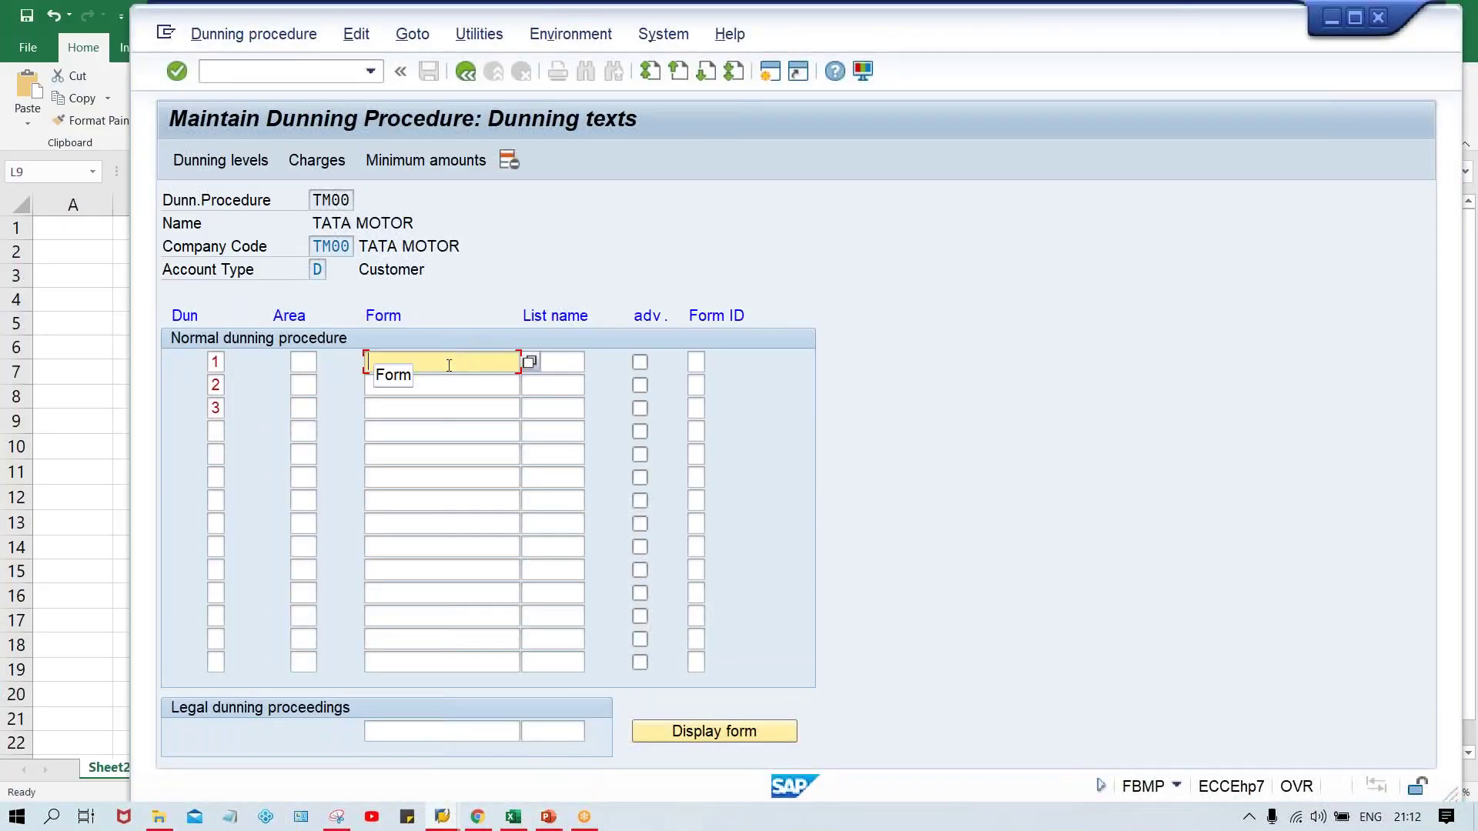
left_click(465, 71)
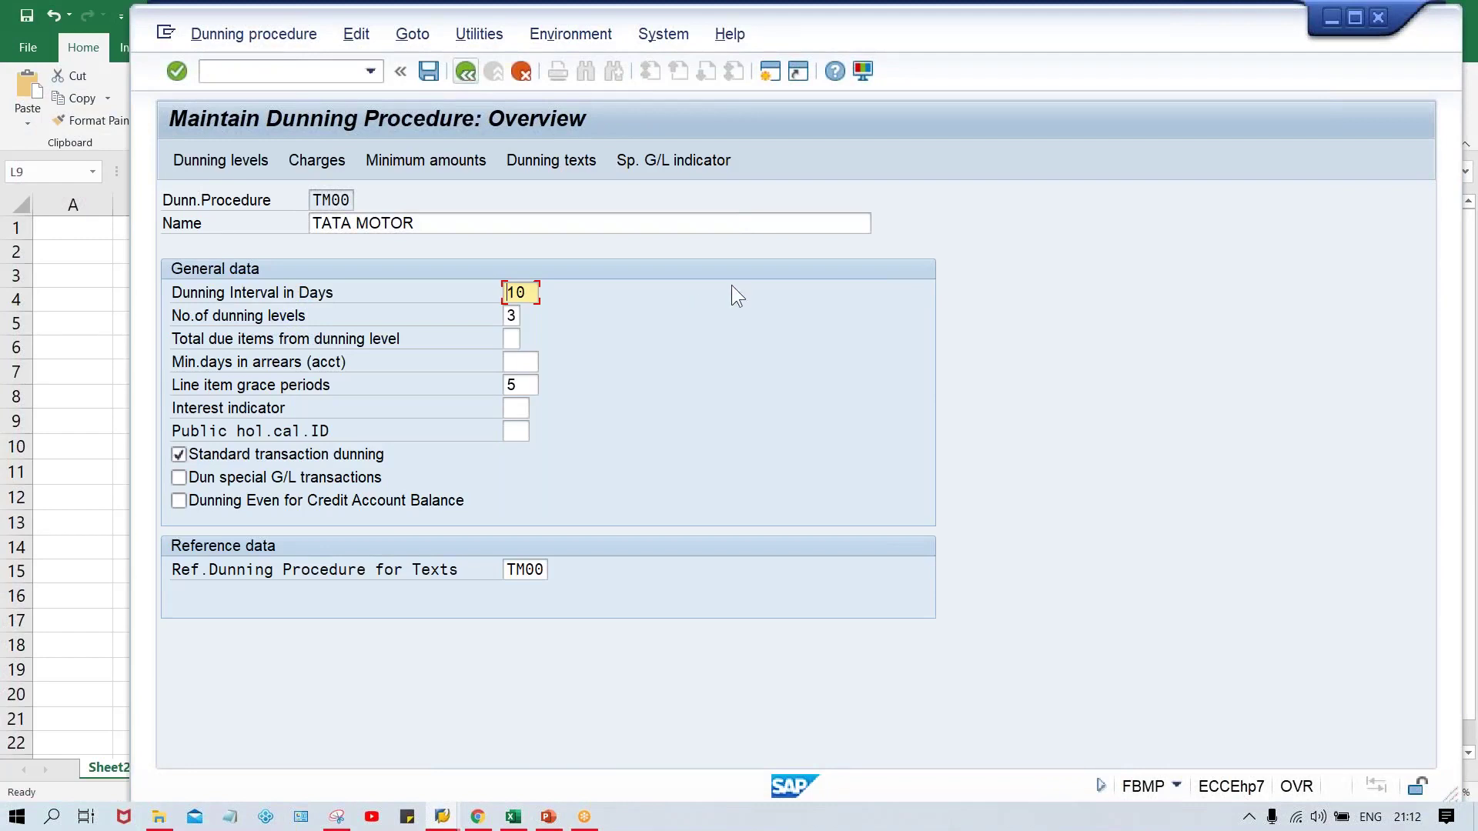
left_click(534, 167)
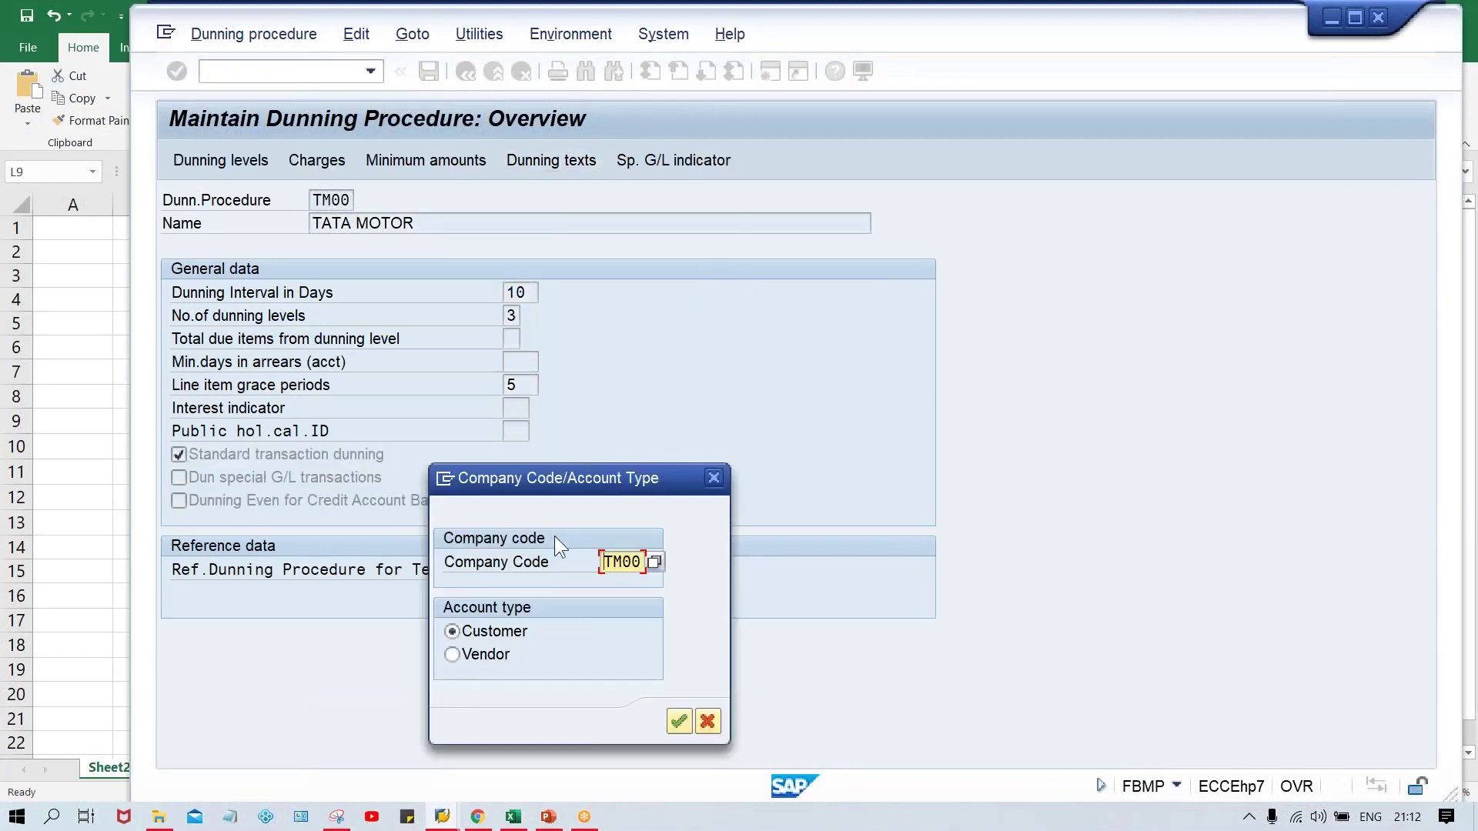
key("Return")
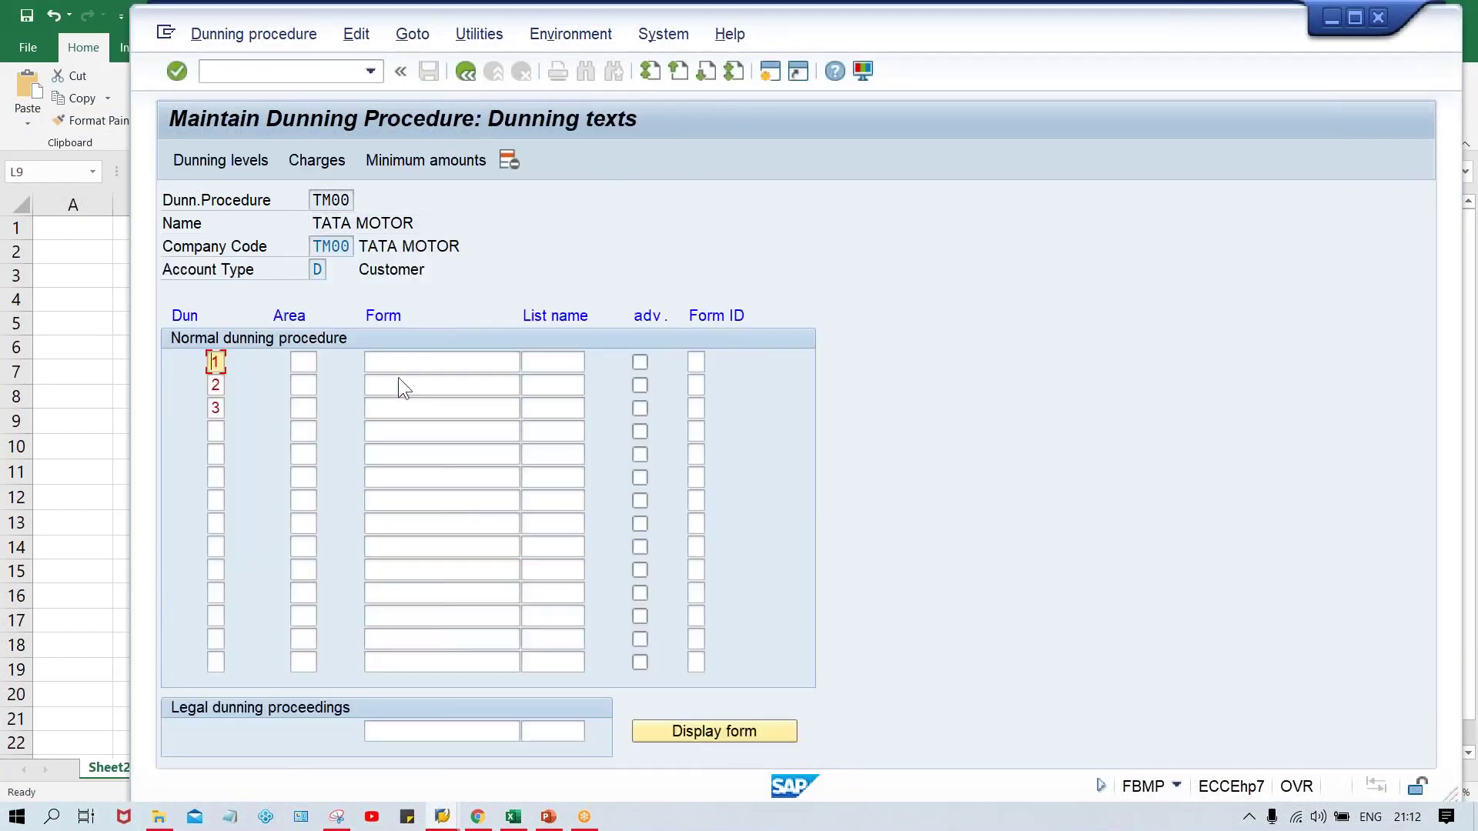
- Assign the English version of SAPscript form F150_DUNN_01 from client 800 to dunning level 1
left_click(420, 362)
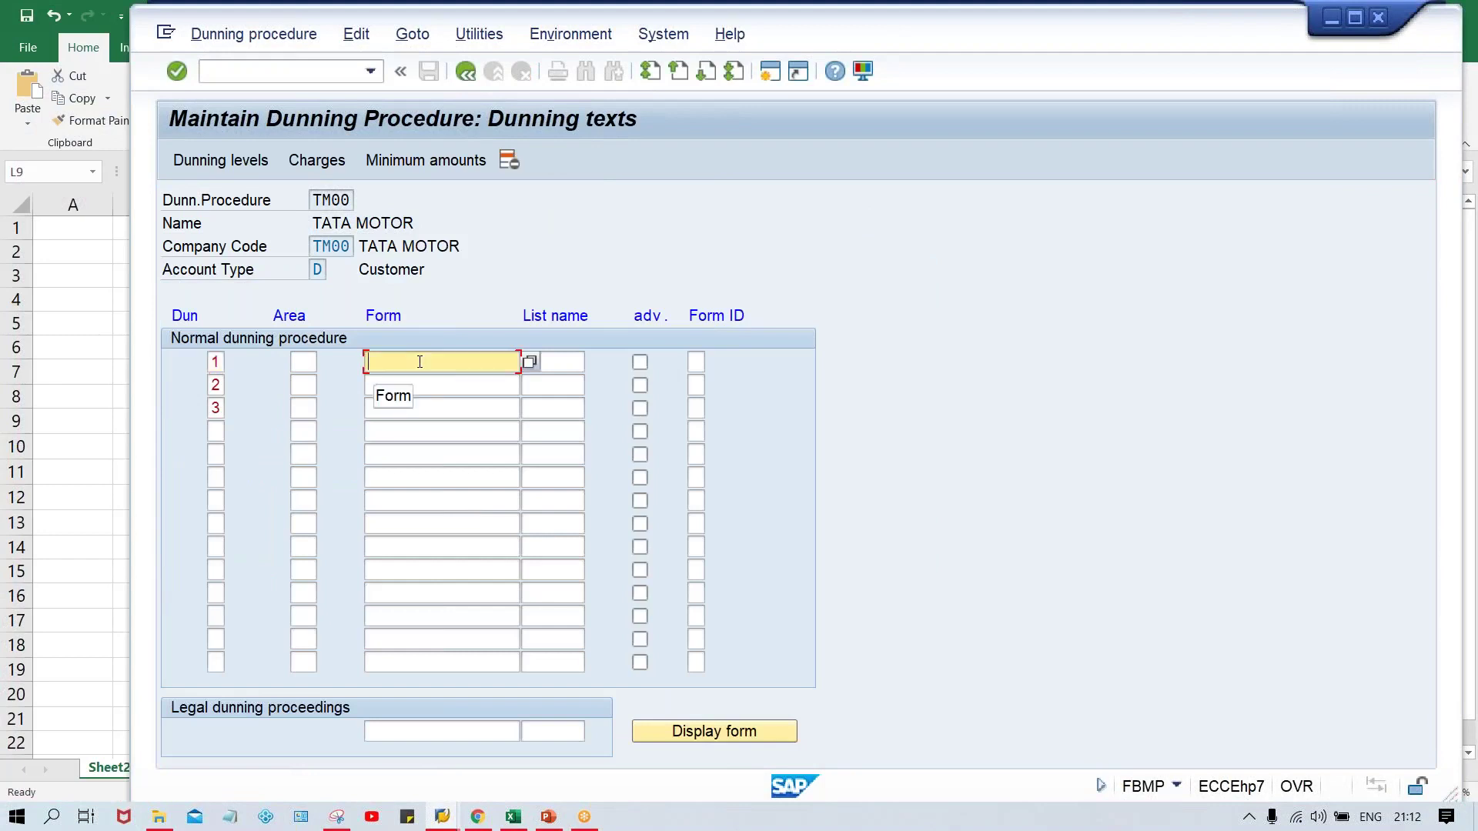
left_click(528, 363)
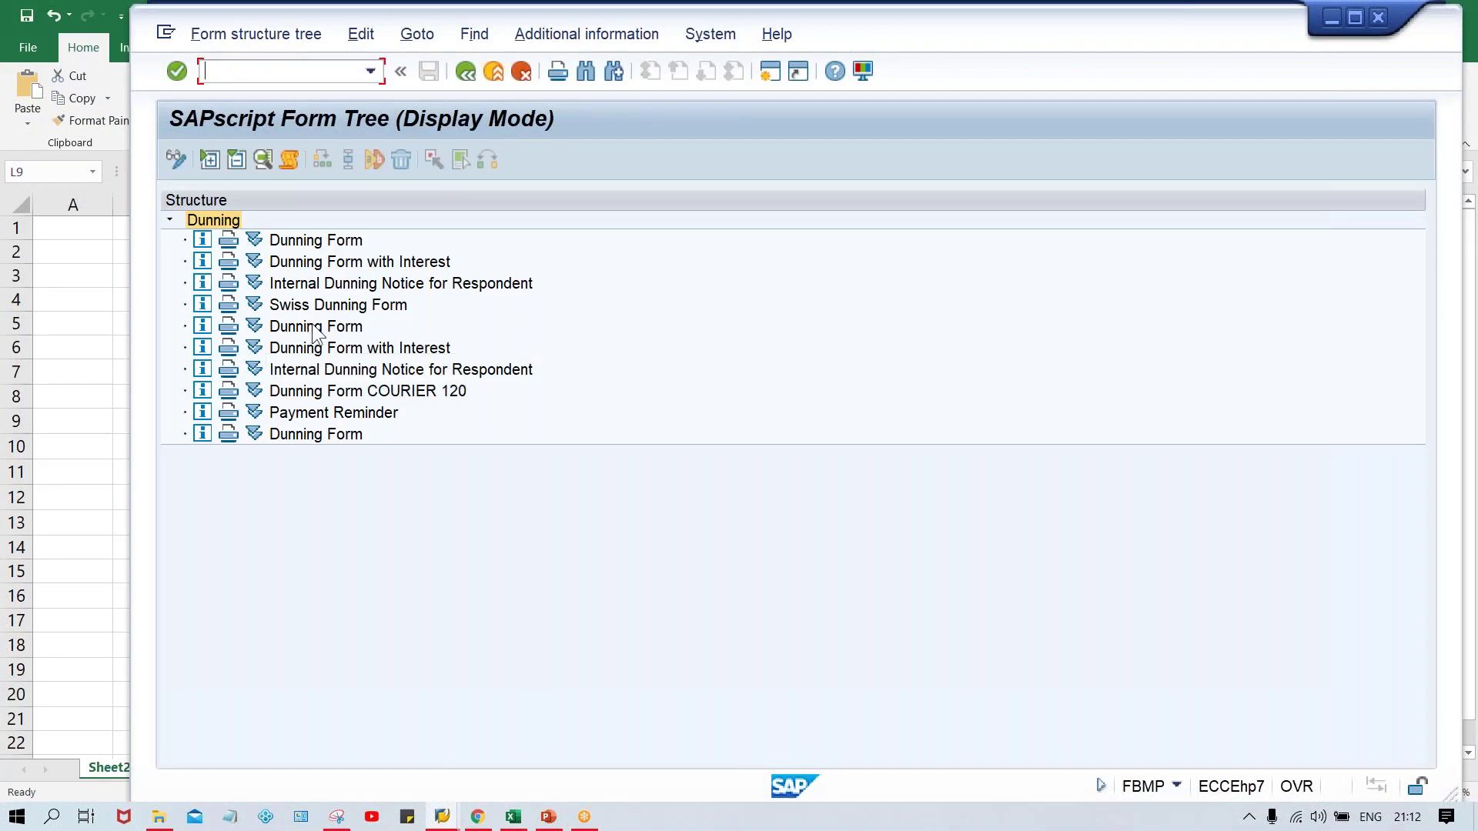
left_click(308, 323)
left_click(254, 326)
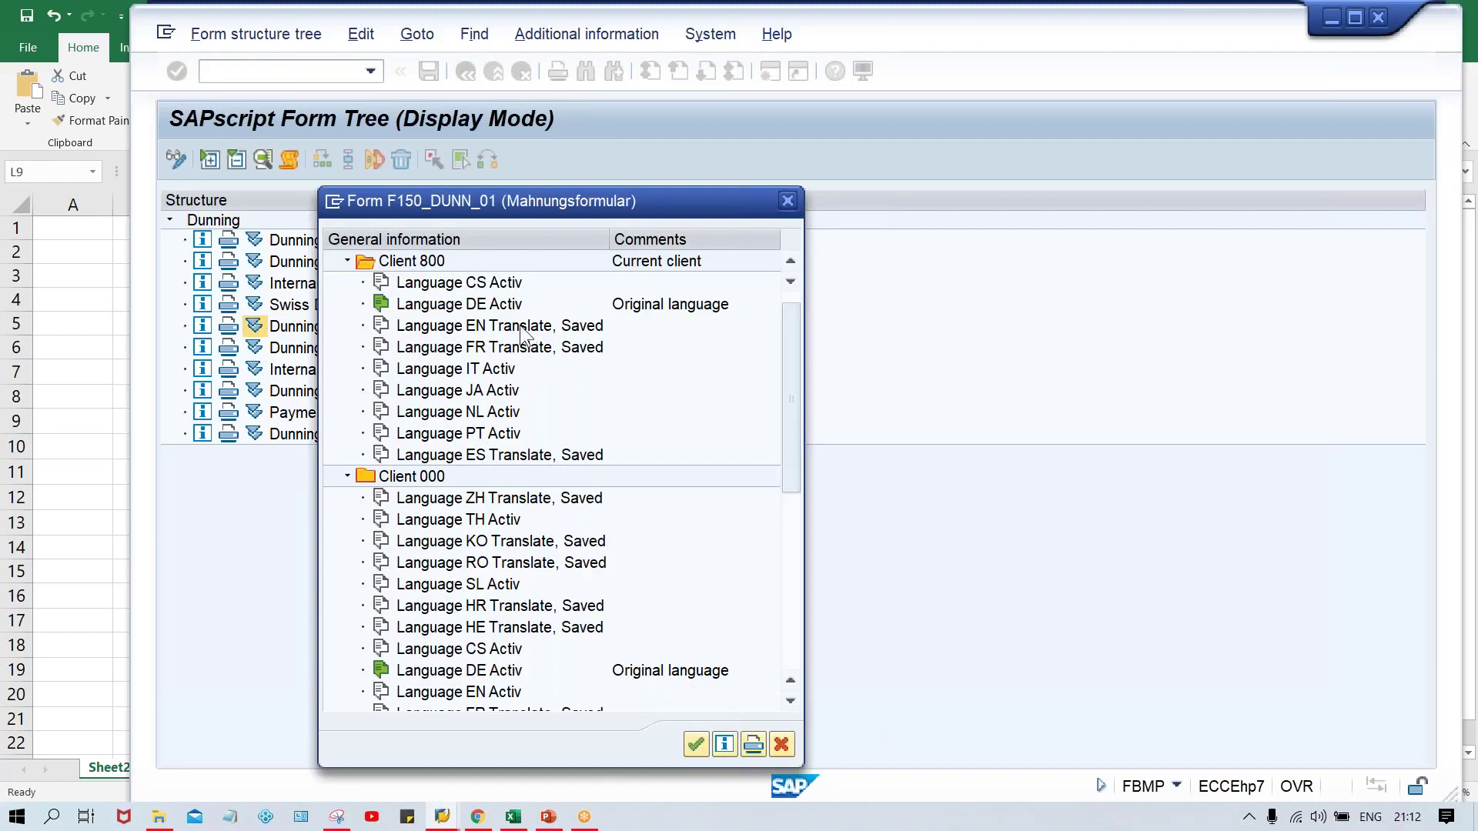
double_click(520, 326)
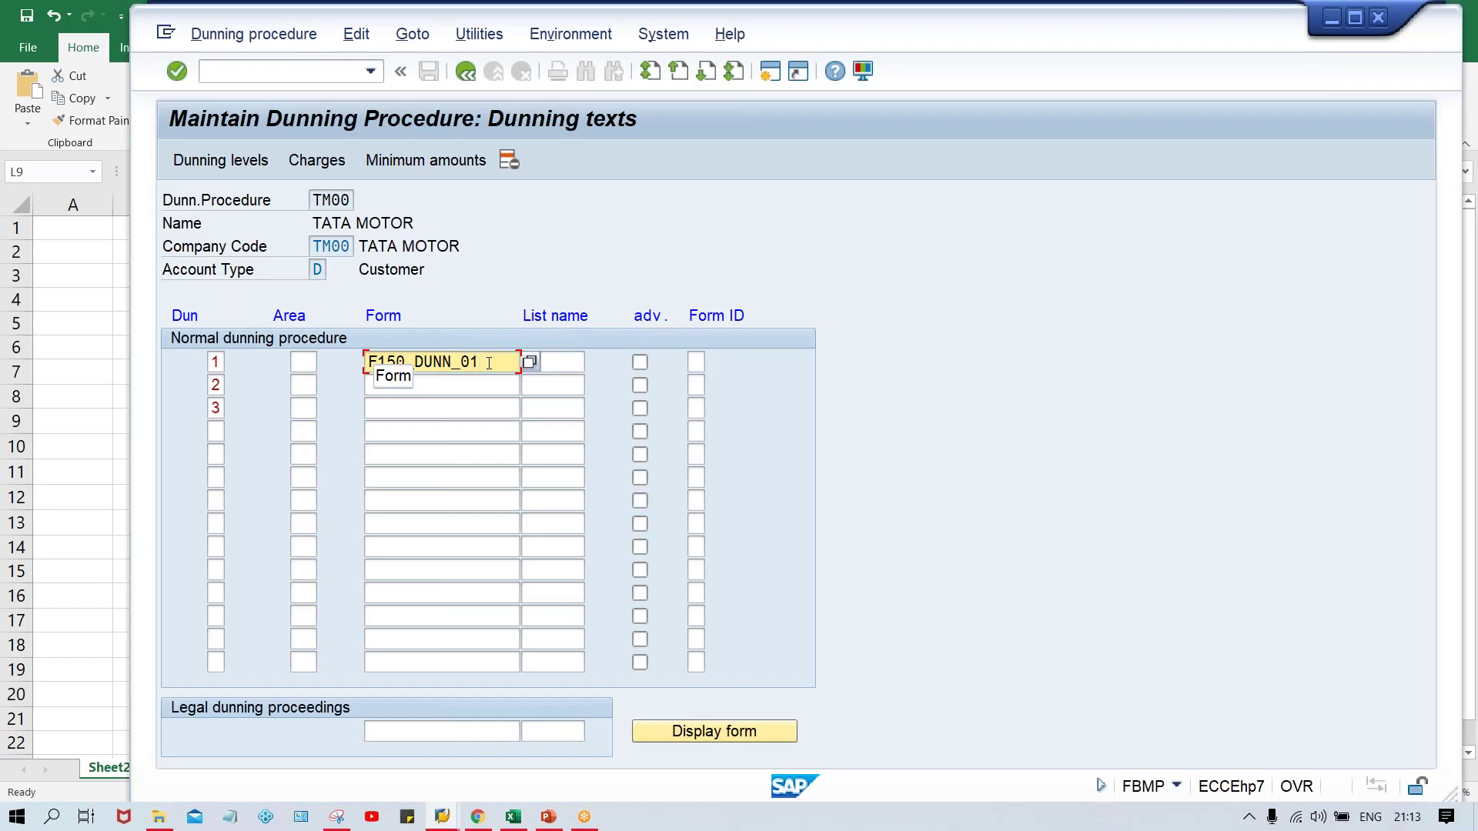
left_click(526, 223)
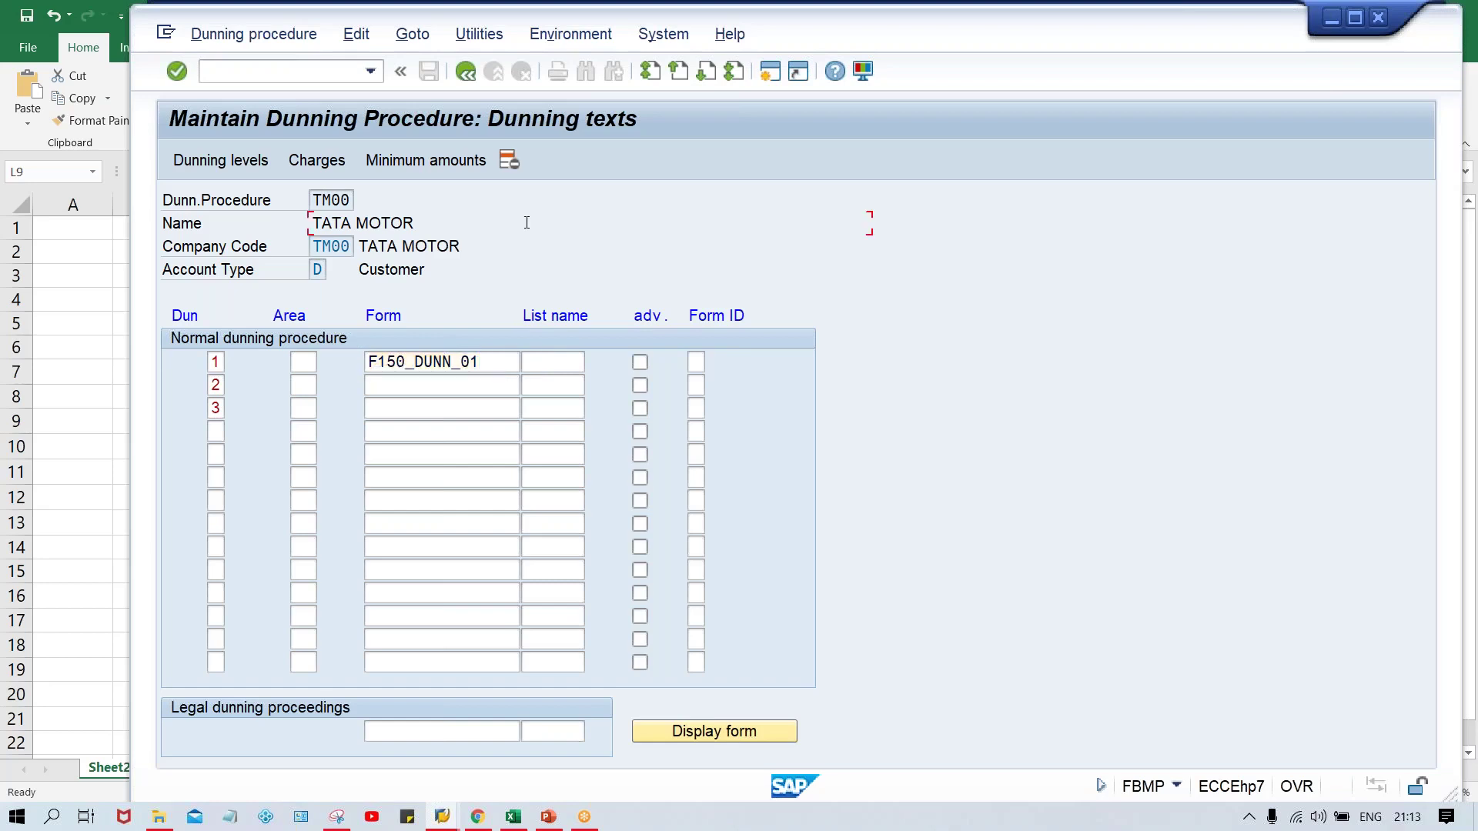
- Copy the form name F150_DUNN_01 from dunning level 1 to dunning levels 2 and 3
left_click(488, 362)
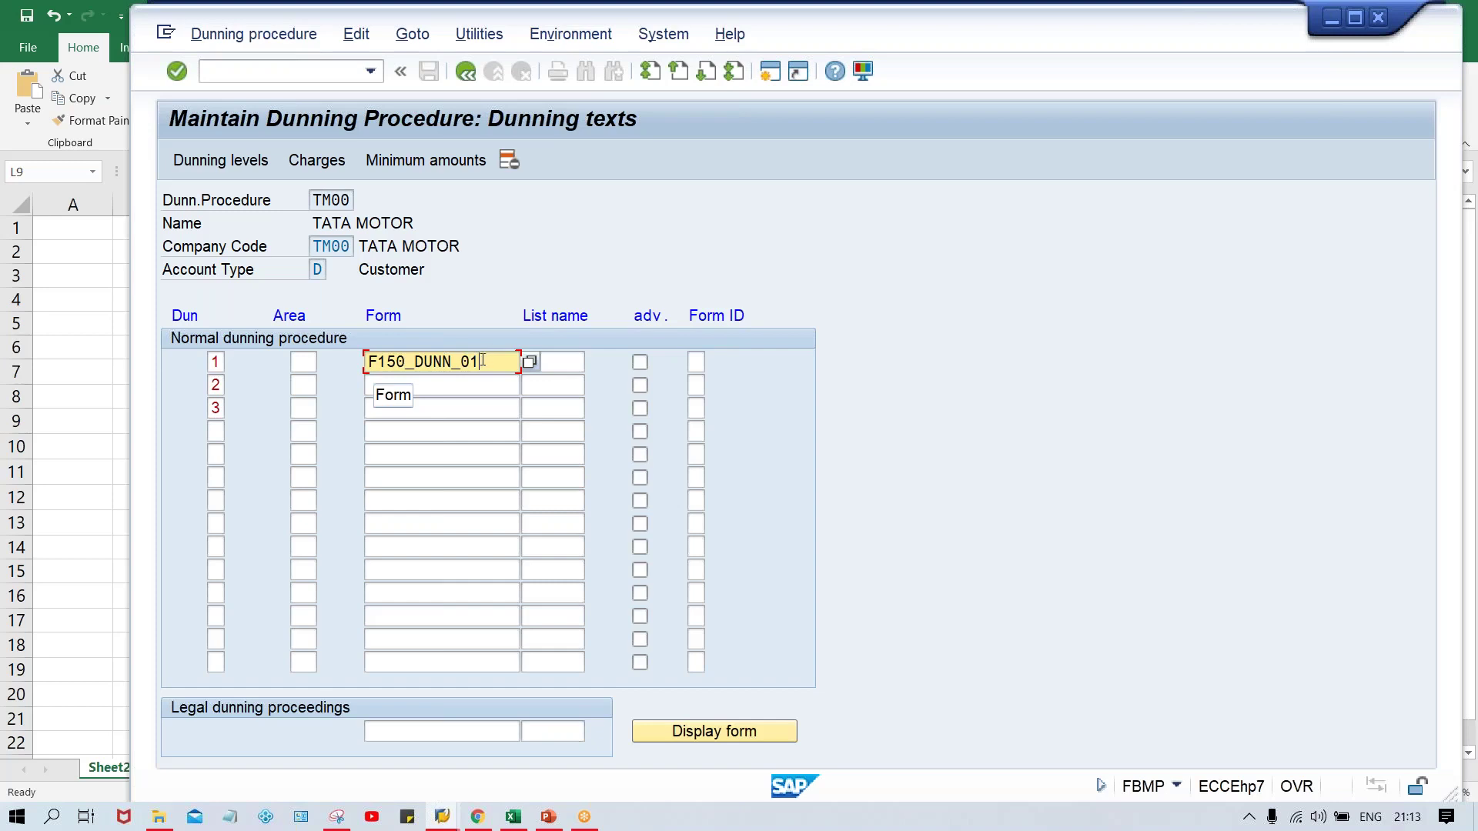
left_click_drag(479, 362, 359, 362)
key("ctrl+c")
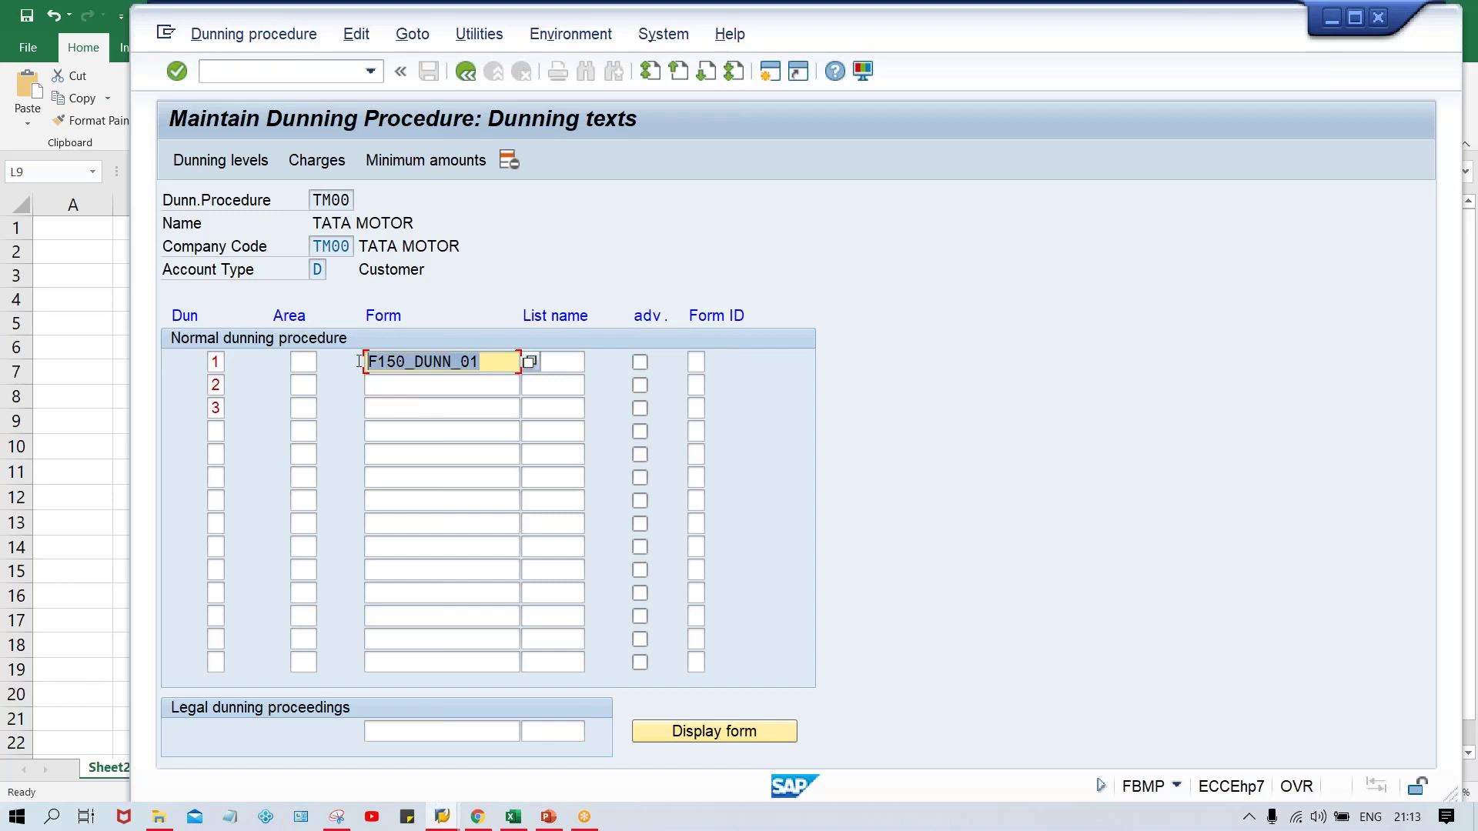
left_click(359, 362)
key("Down")
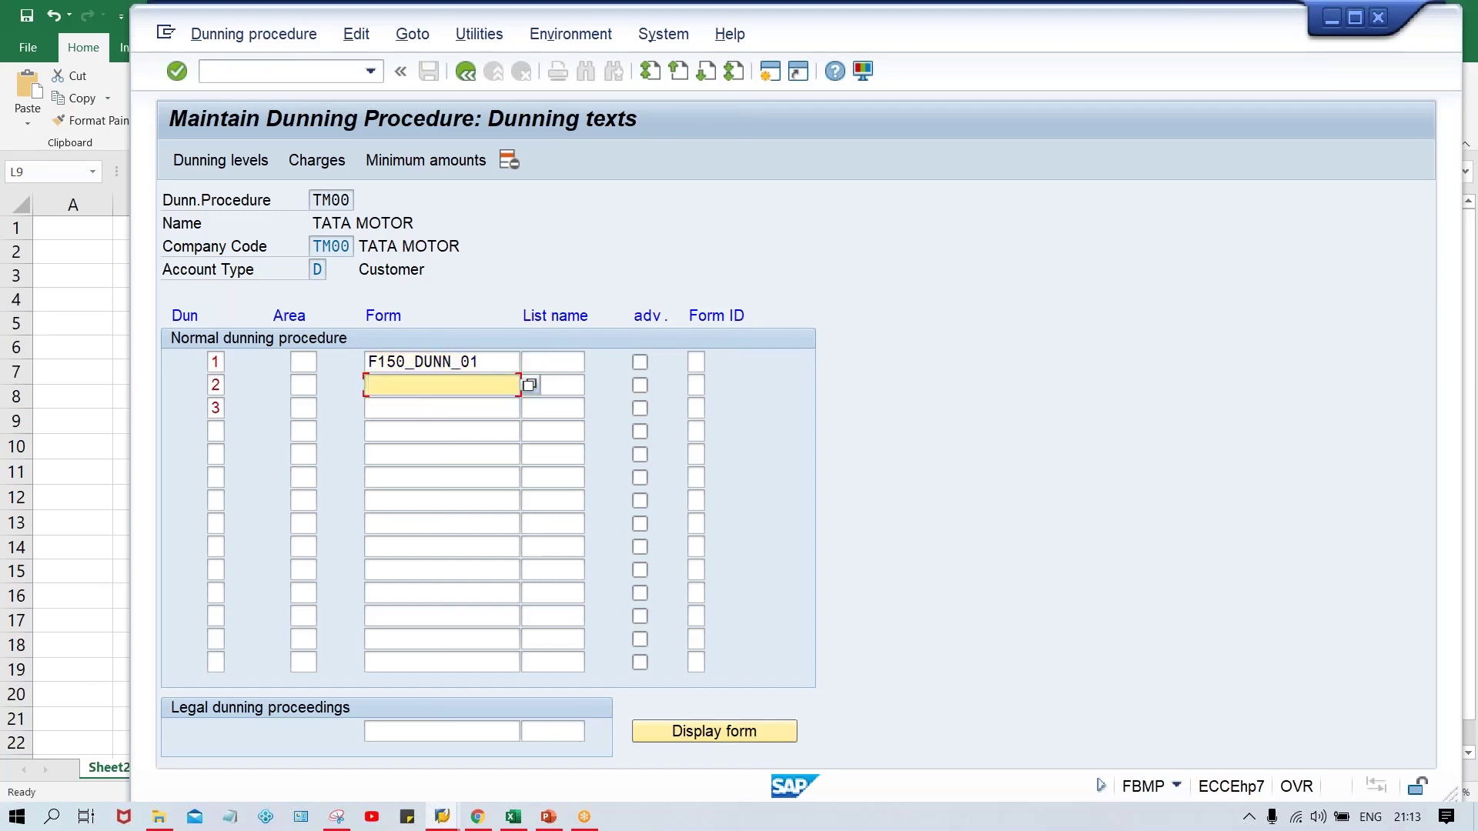
key("ctrl+v")
left_click(401, 408)
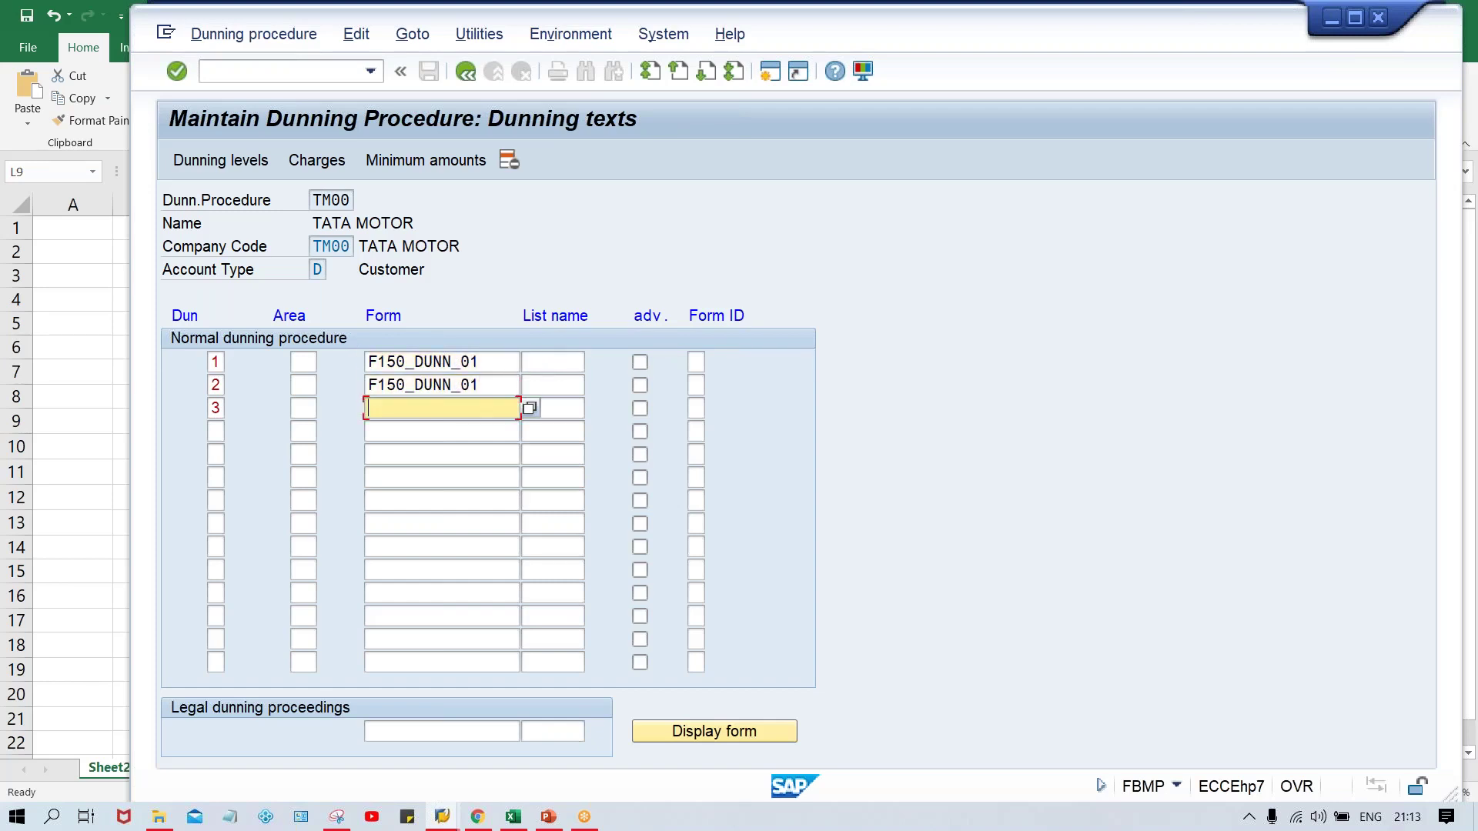
key("ctrl+v")
- Review the form assignments of dunning levels 1, 2 and 3 in the normal dunning procedure
left_click(493, 360)
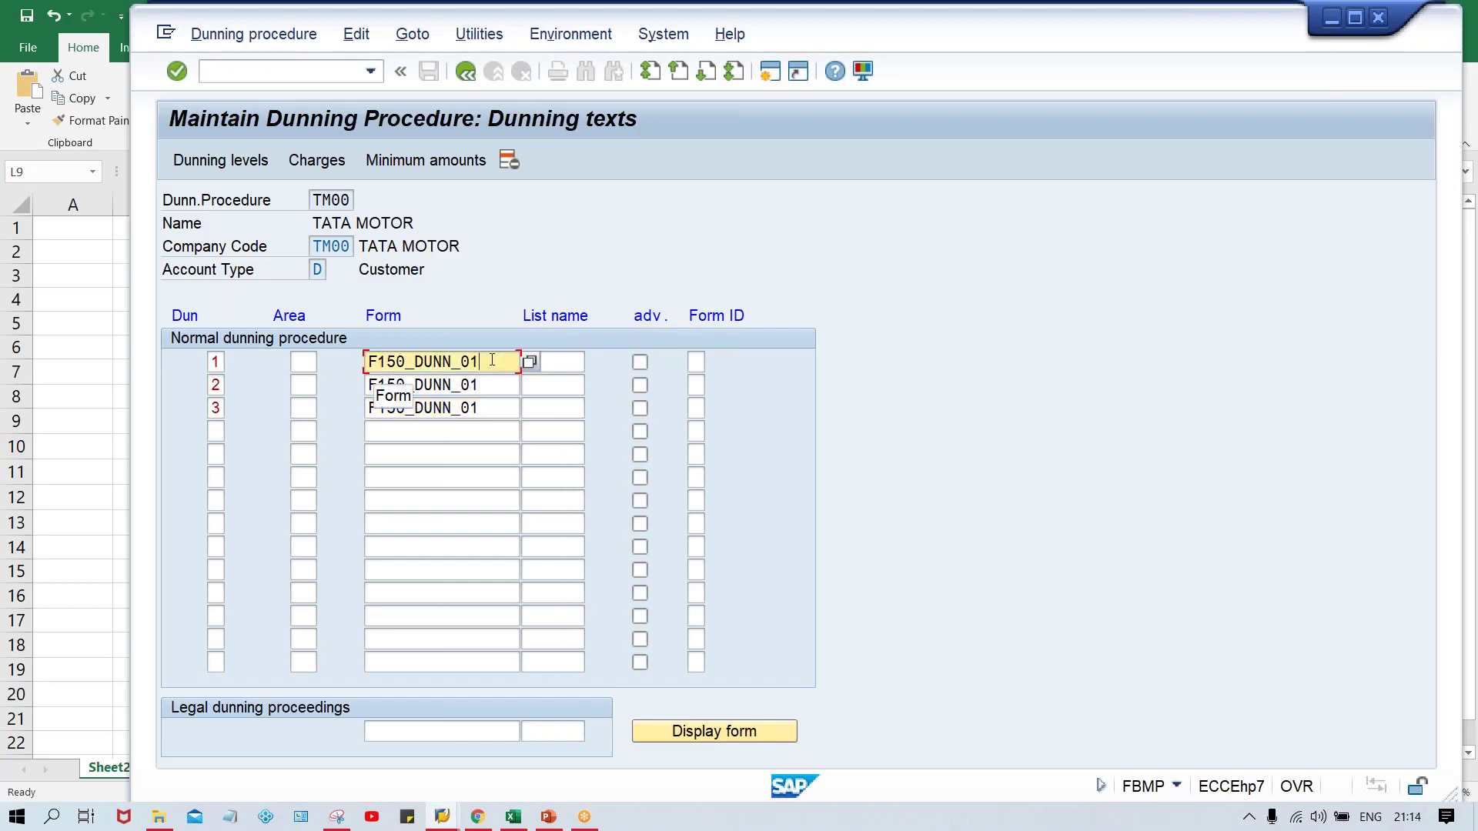
left_click(219, 361)
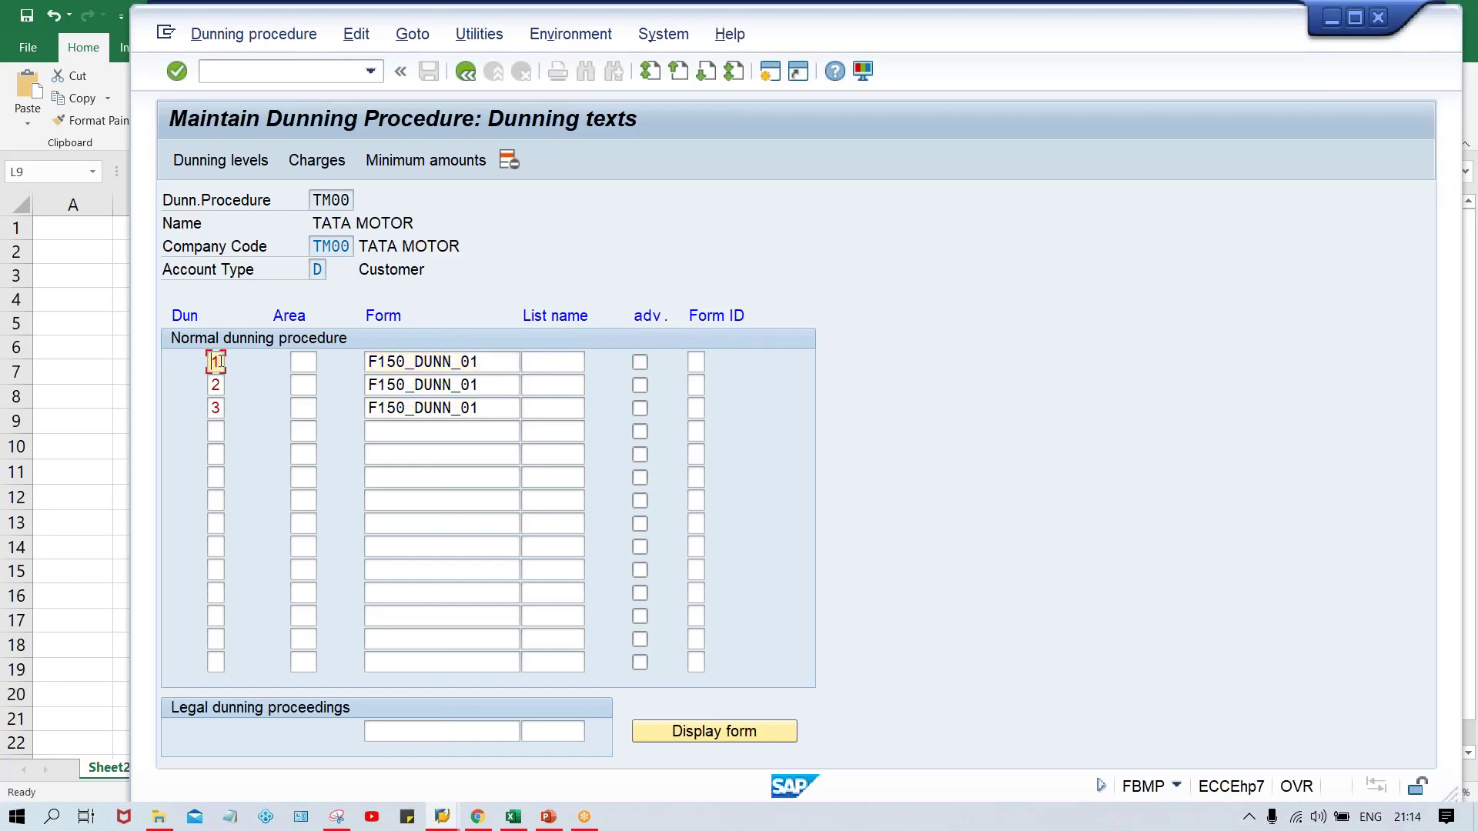
left_click(497, 387)
key("Down")
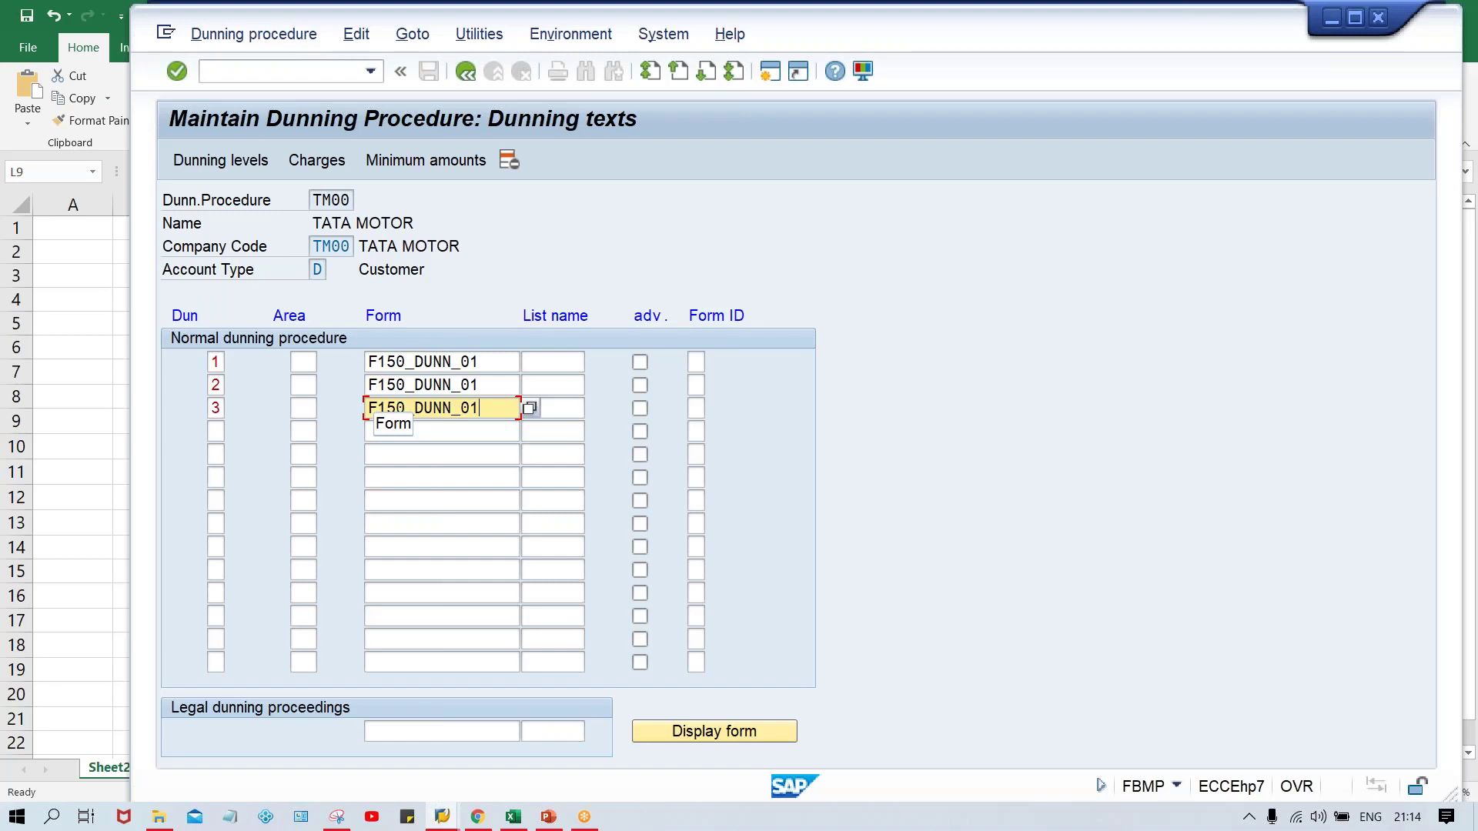
left_click(492, 358)
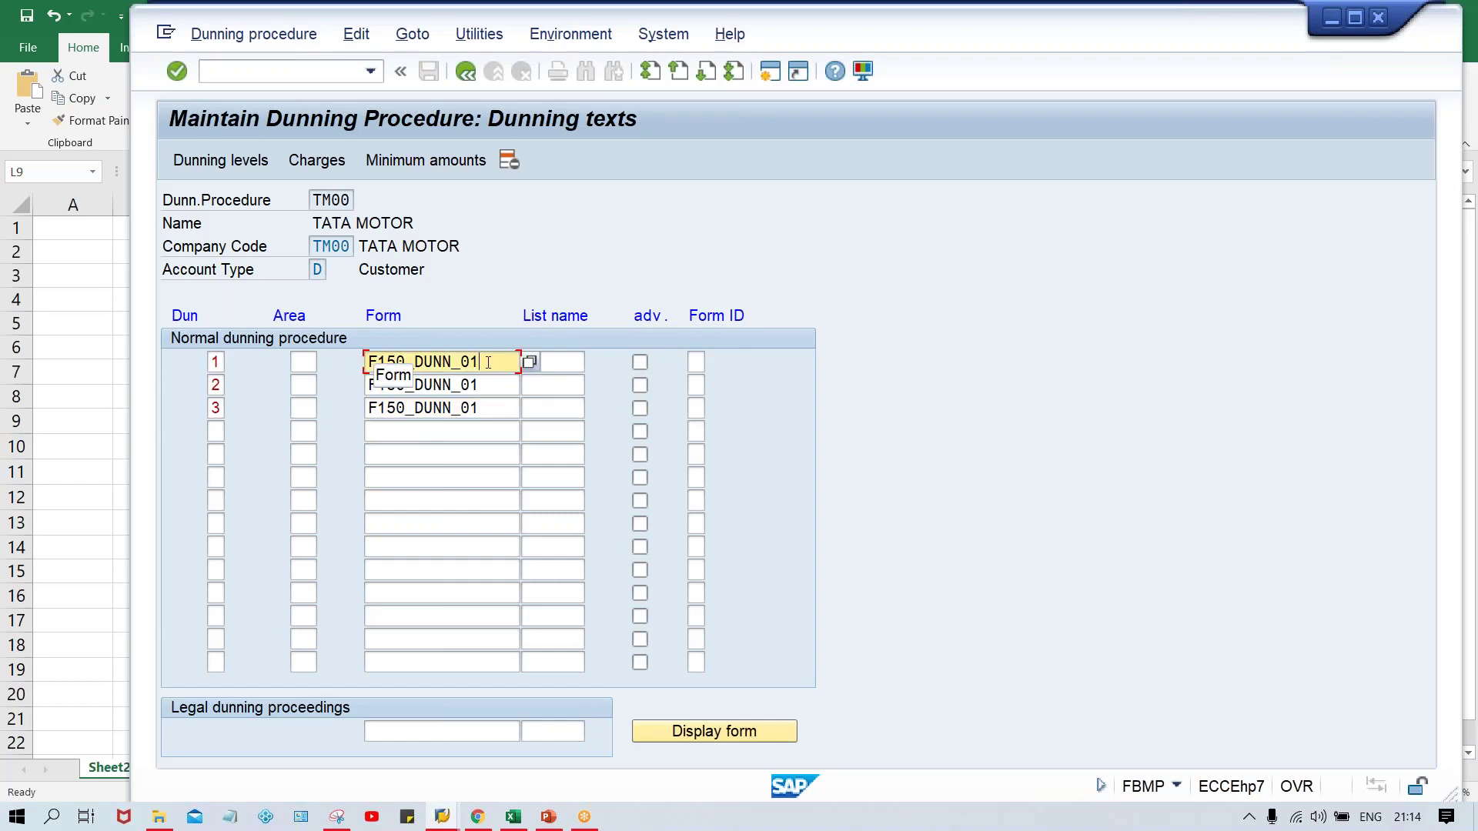
left_click(488, 386)
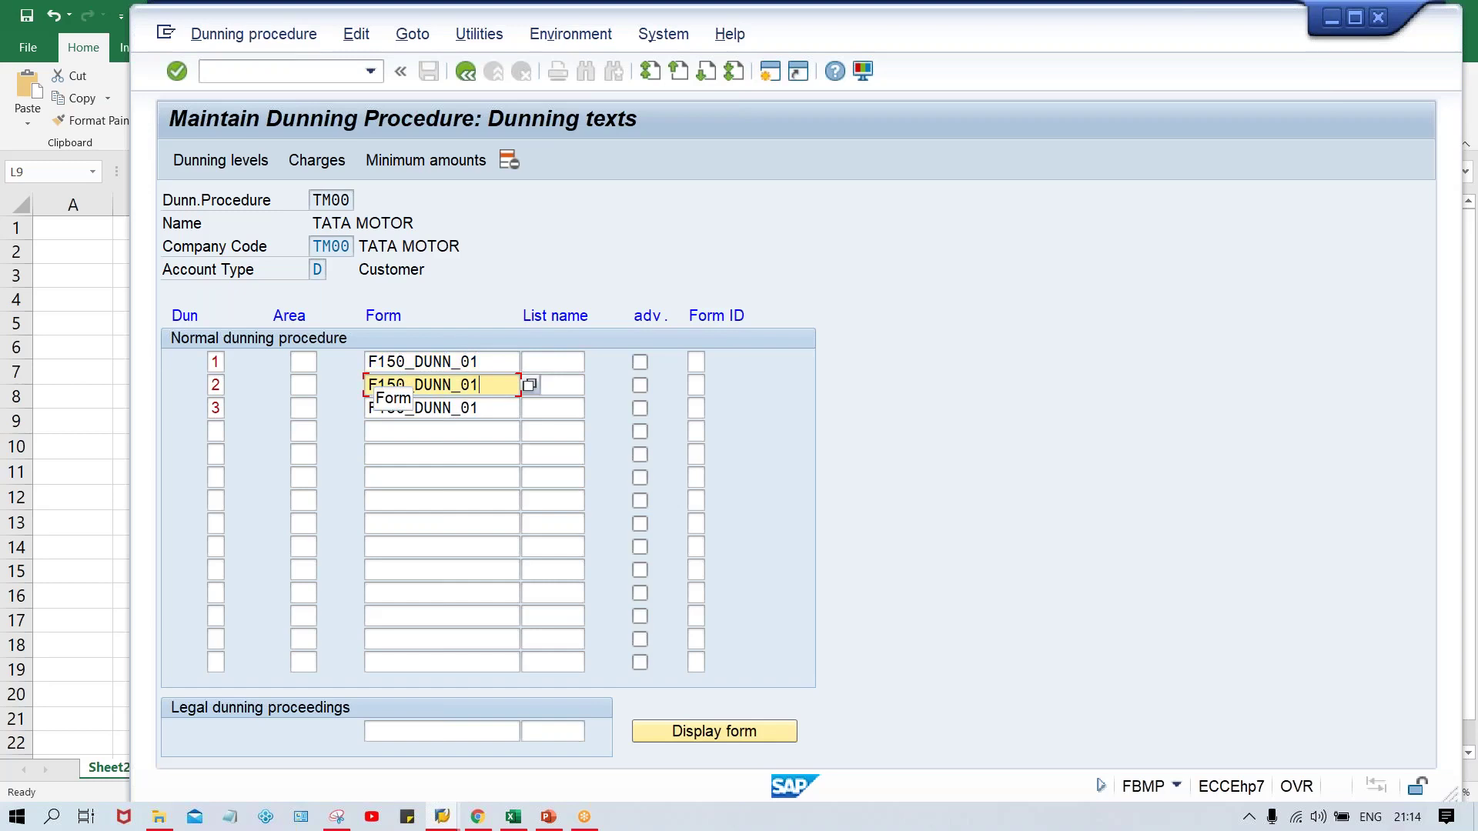
left_click(500, 407)
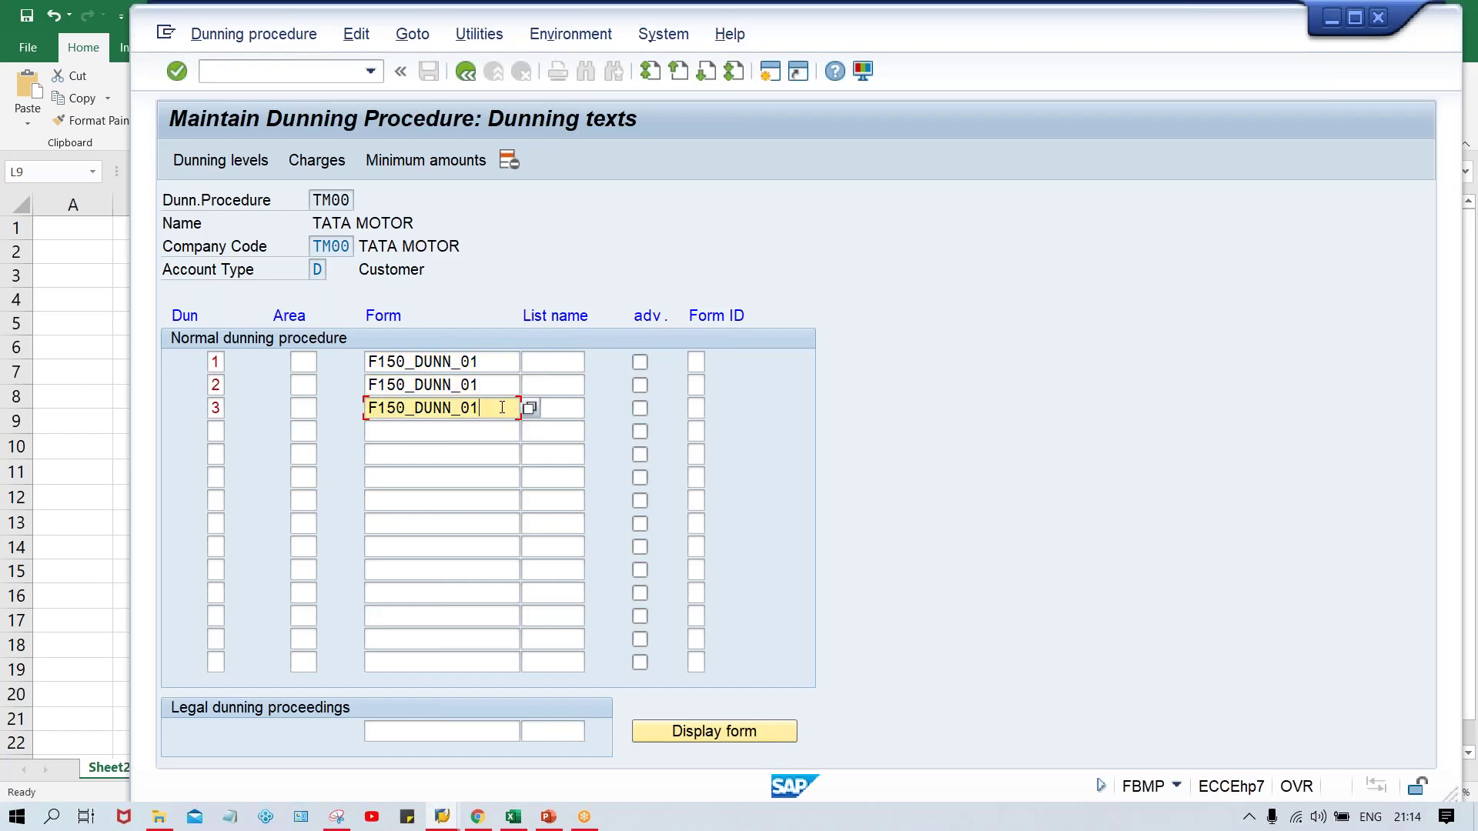
- Return to the overview of dunning procedure TM00 and save it
left_click(464, 72)
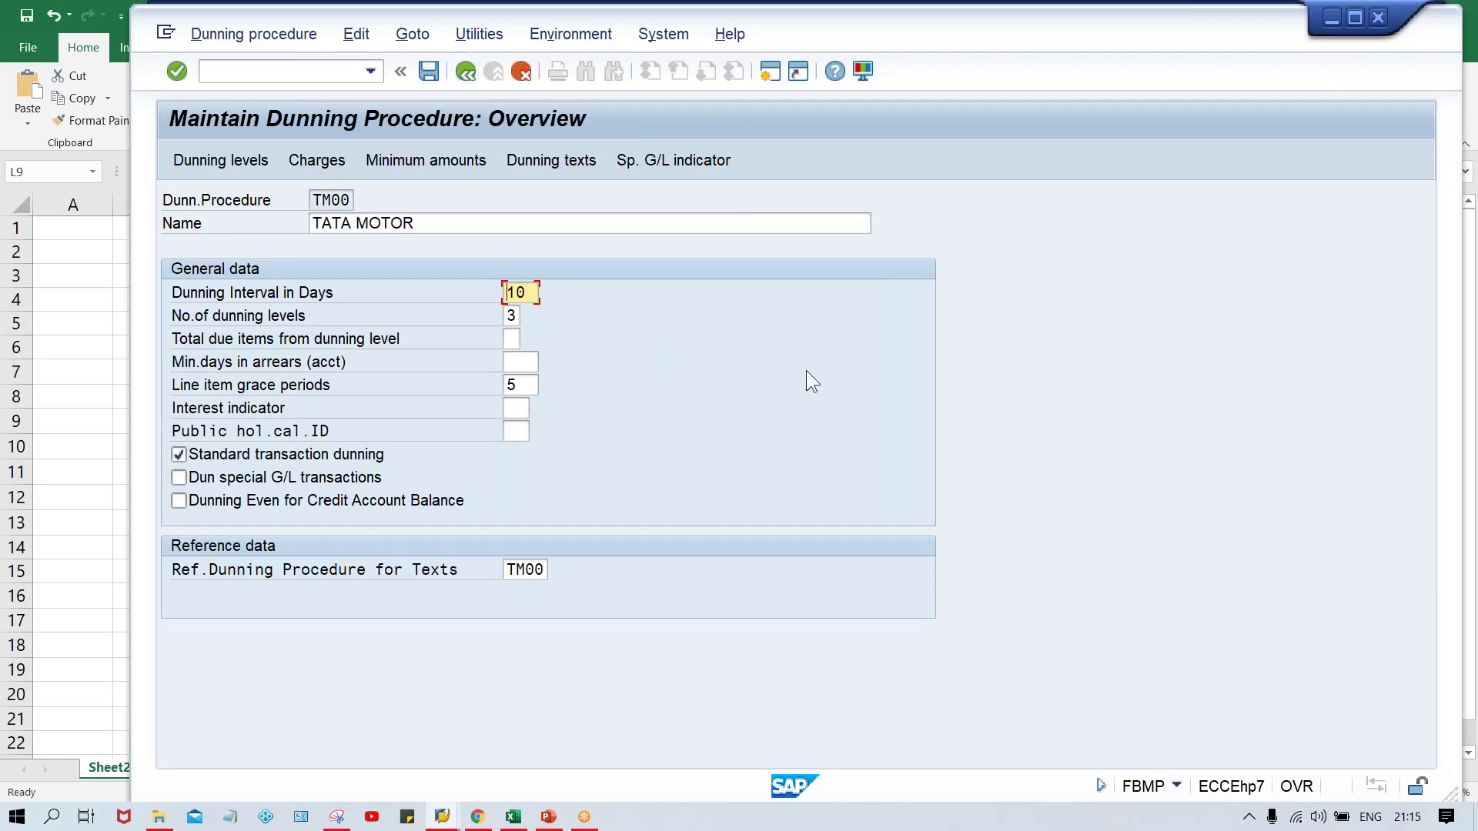
key("ctrl+s")
key("Return")
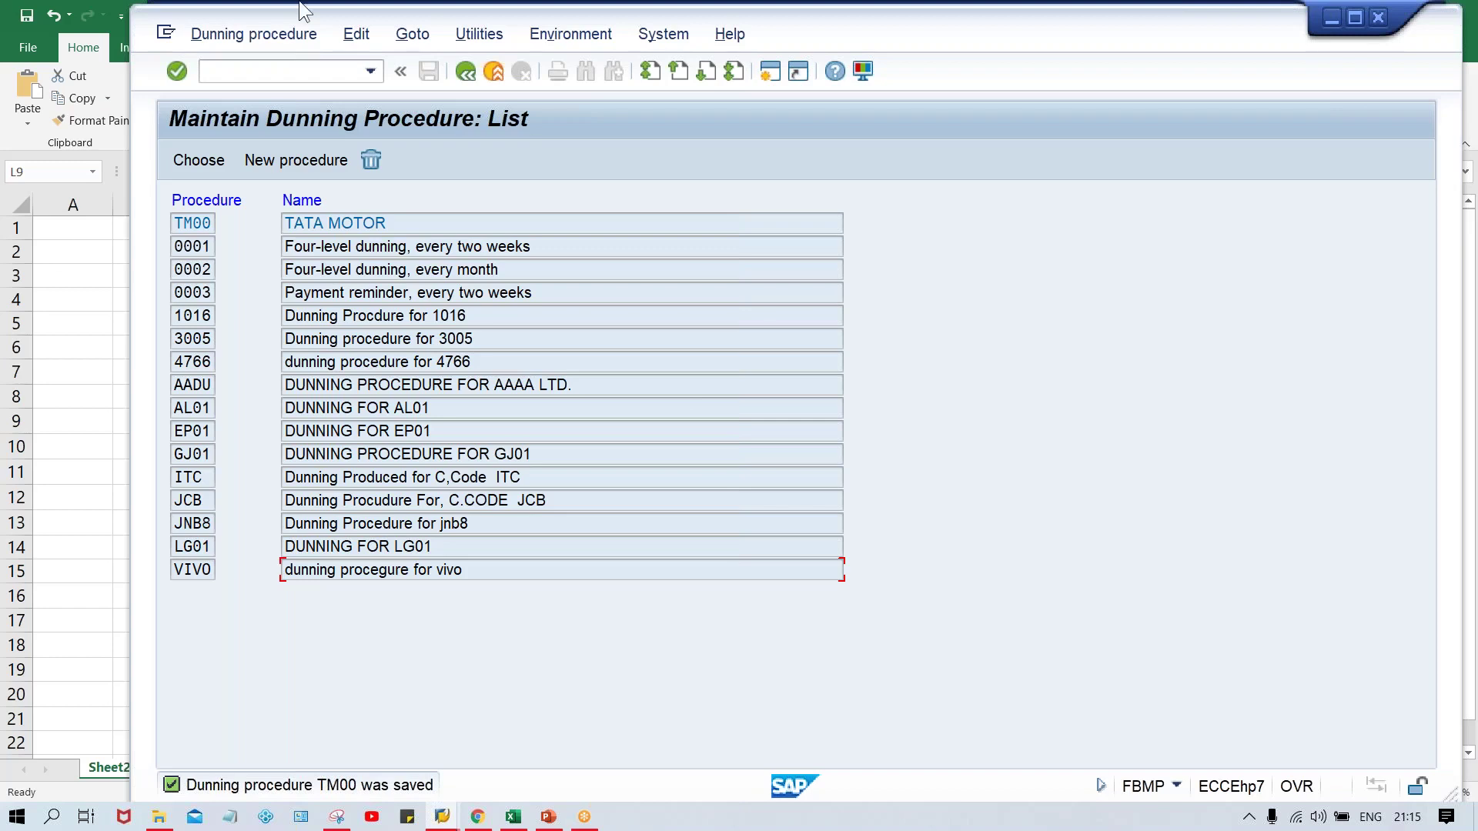
- Open the customer change transaction with the command /nXD02
left_click(284, 68)
type("/n")
key("Caps_Lock")
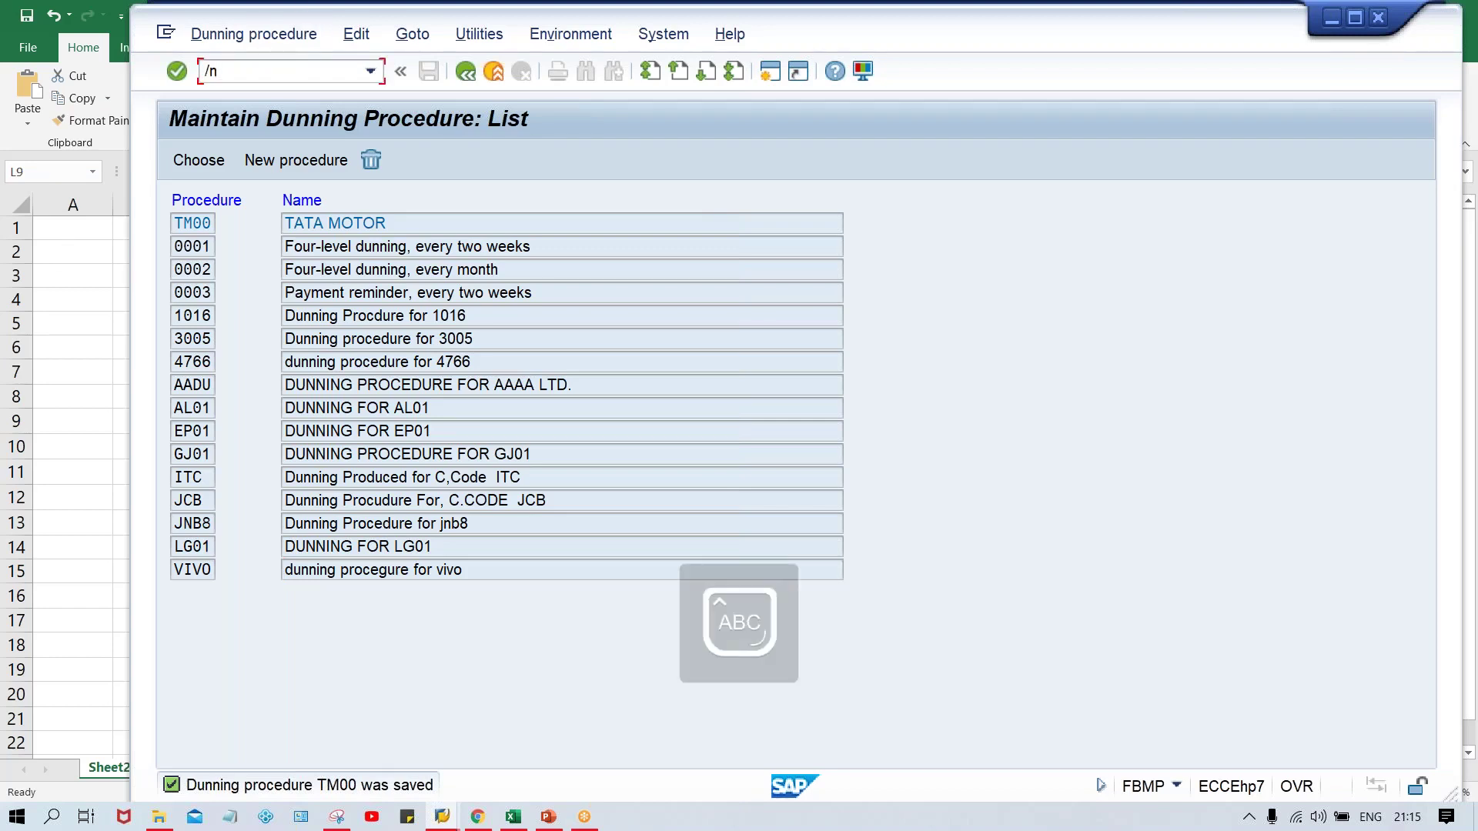
type("XD0")
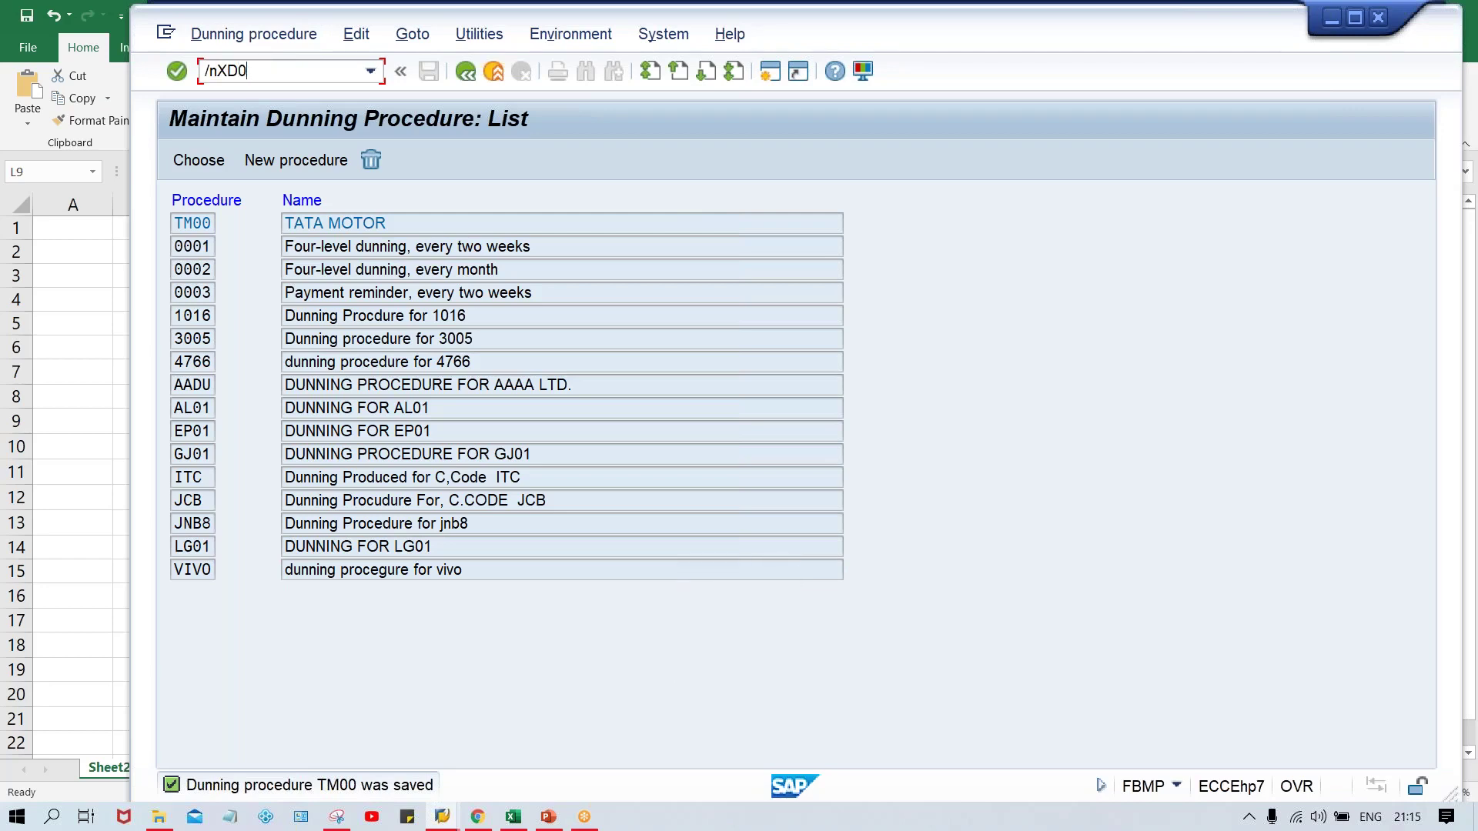
type("2")
key("Return")
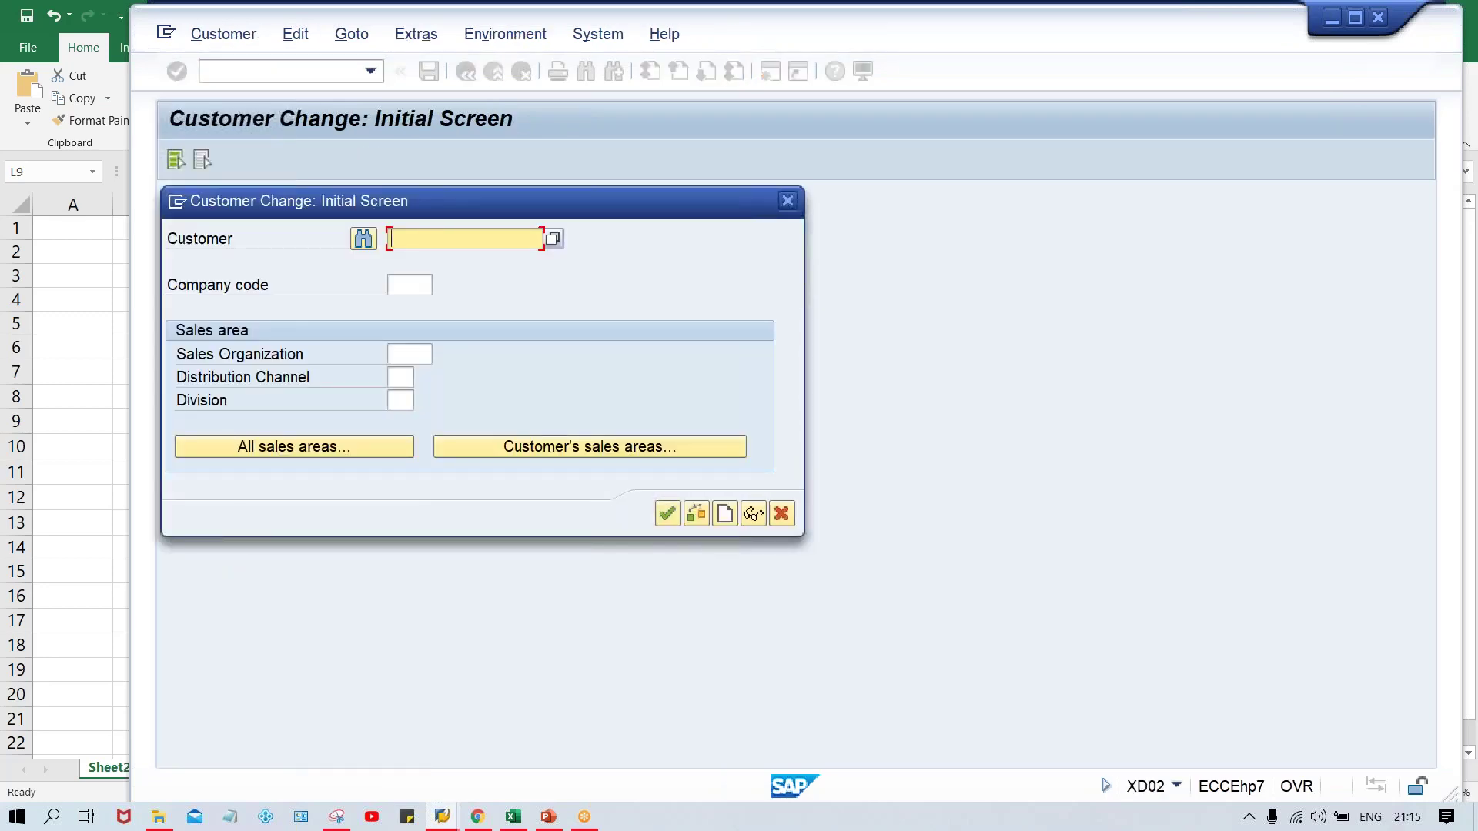
- Search for customers by company code TM00, pick TEST CUSTOMER_TM00 and open its master record for changing
left_click(552, 240)
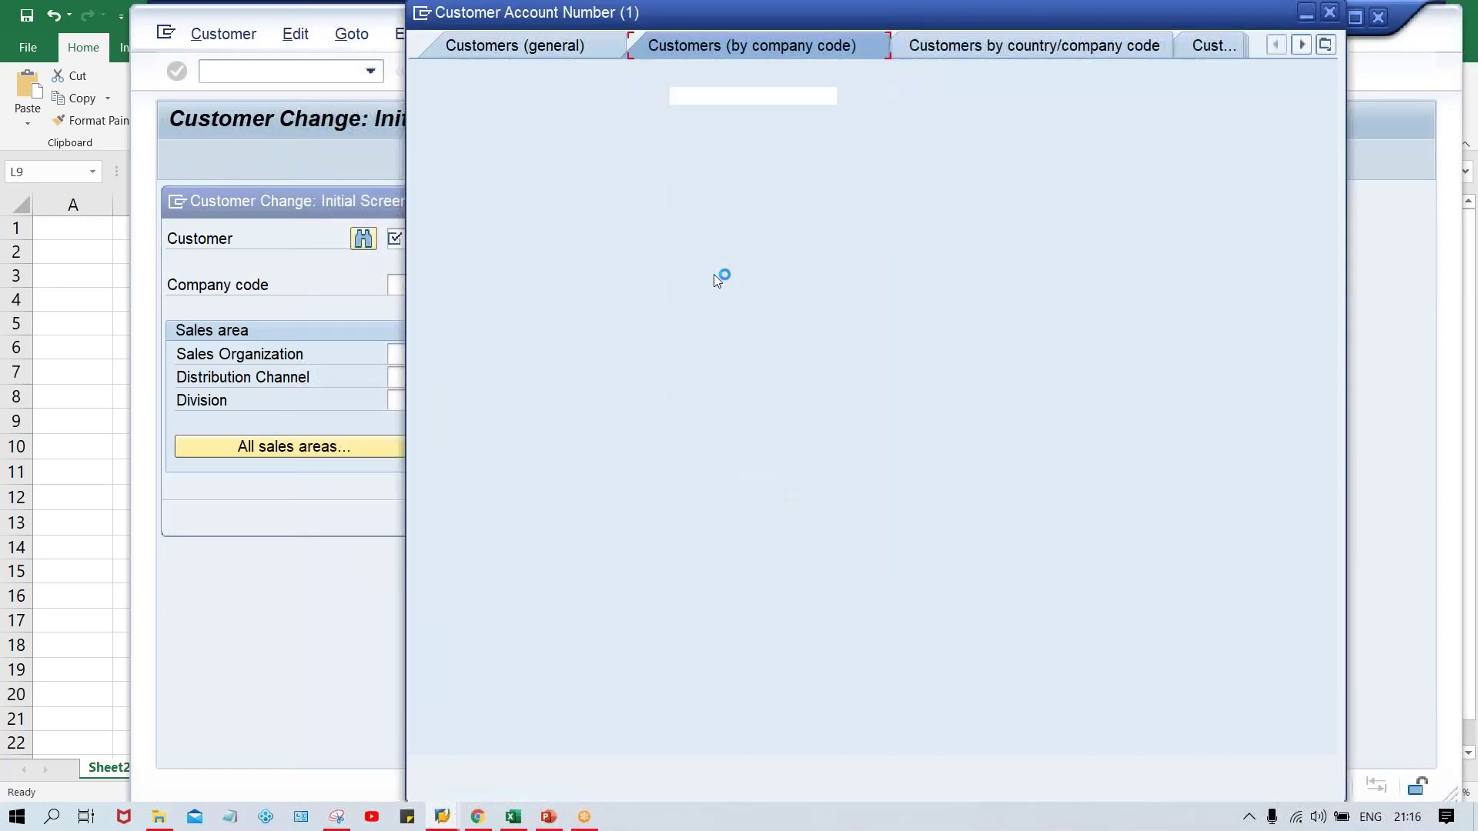
left_click(729, 377)
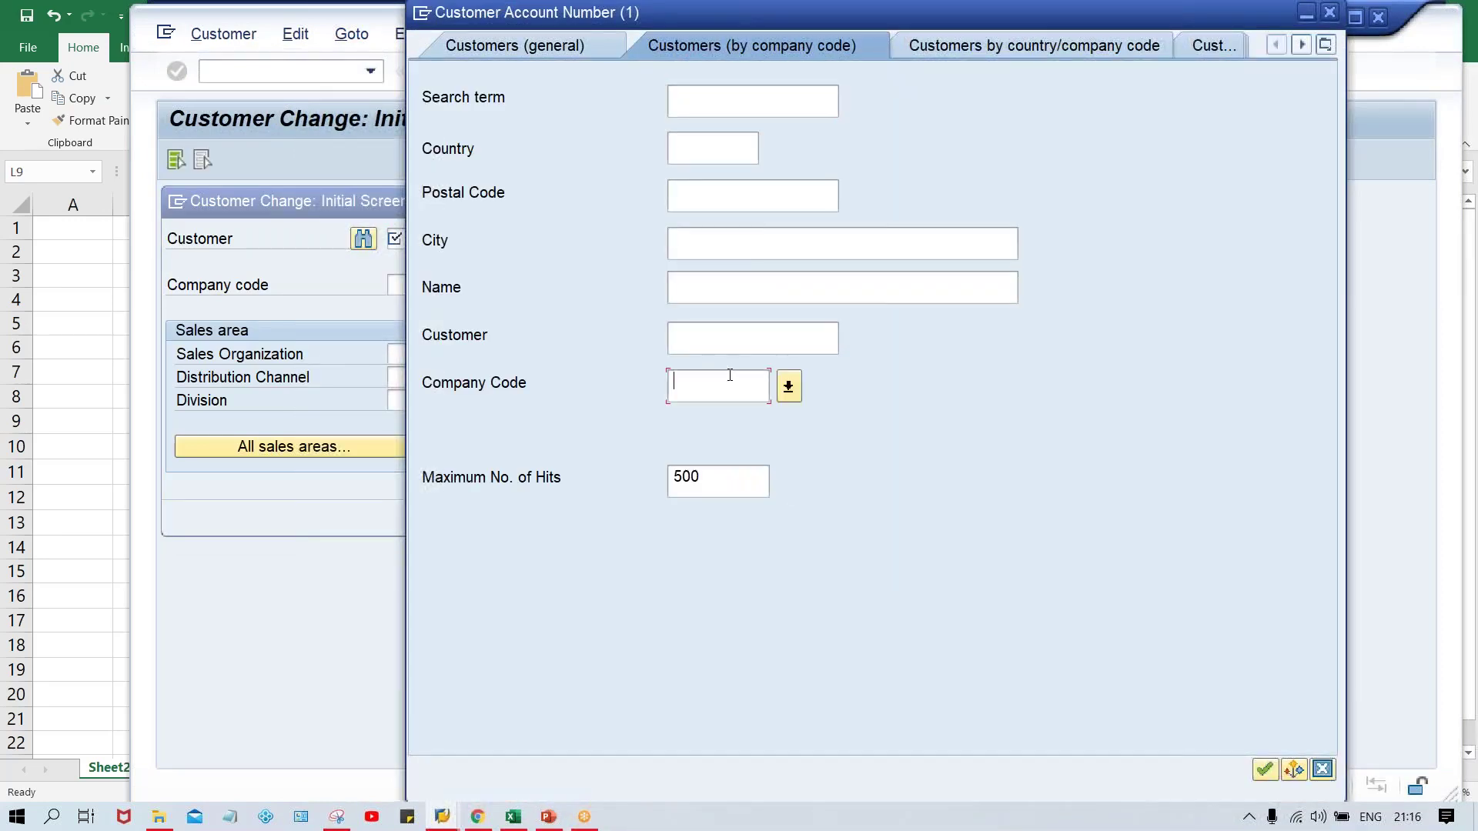
type("TM00")
key("Return")
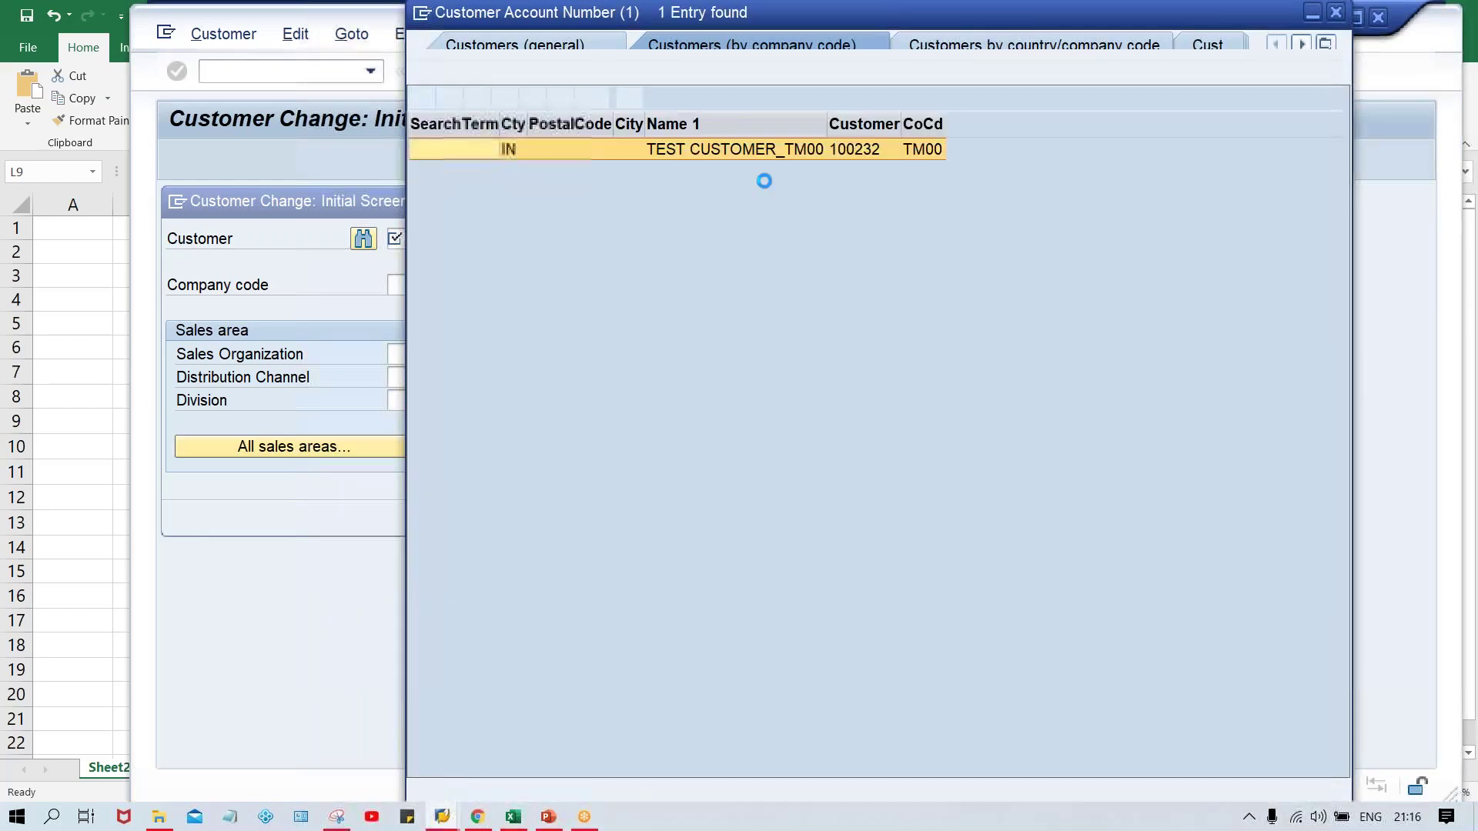
left_click(865, 146)
double_click(866, 146)
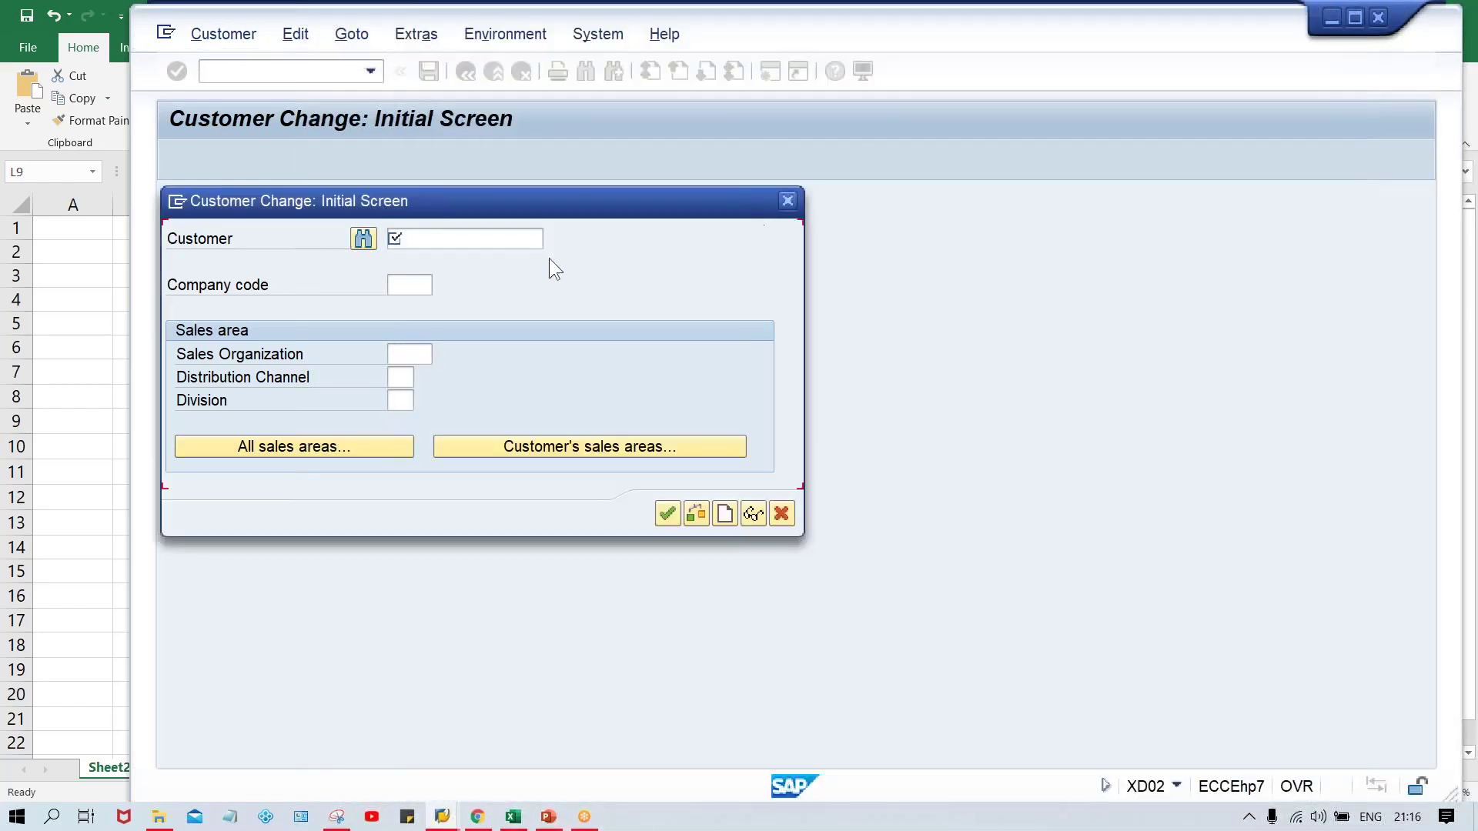
key("Return")
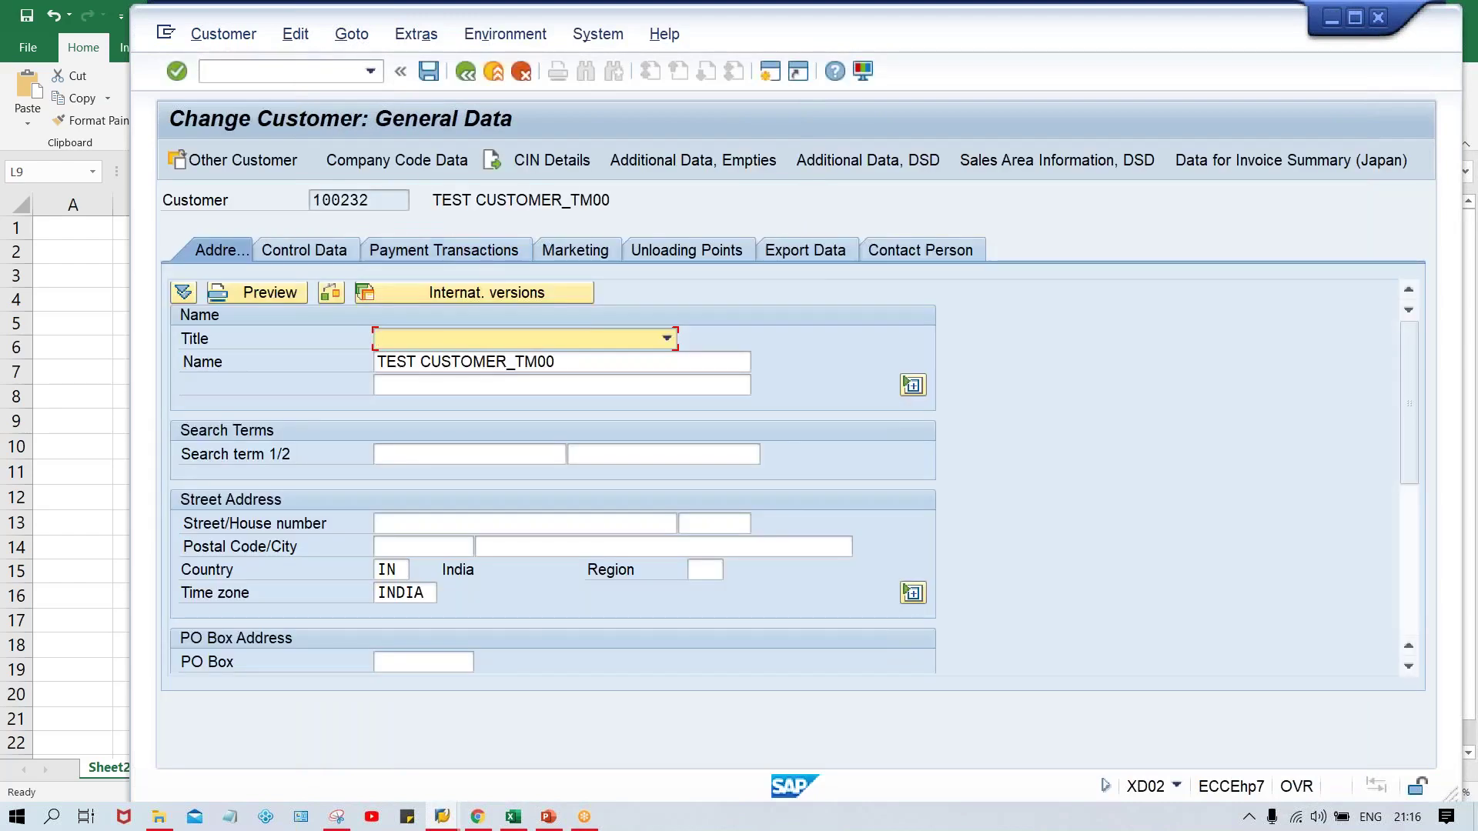
- Assign dunning procedure TM00 in the correspondence section of the customer's company code data and save the customer
left_click(415, 164)
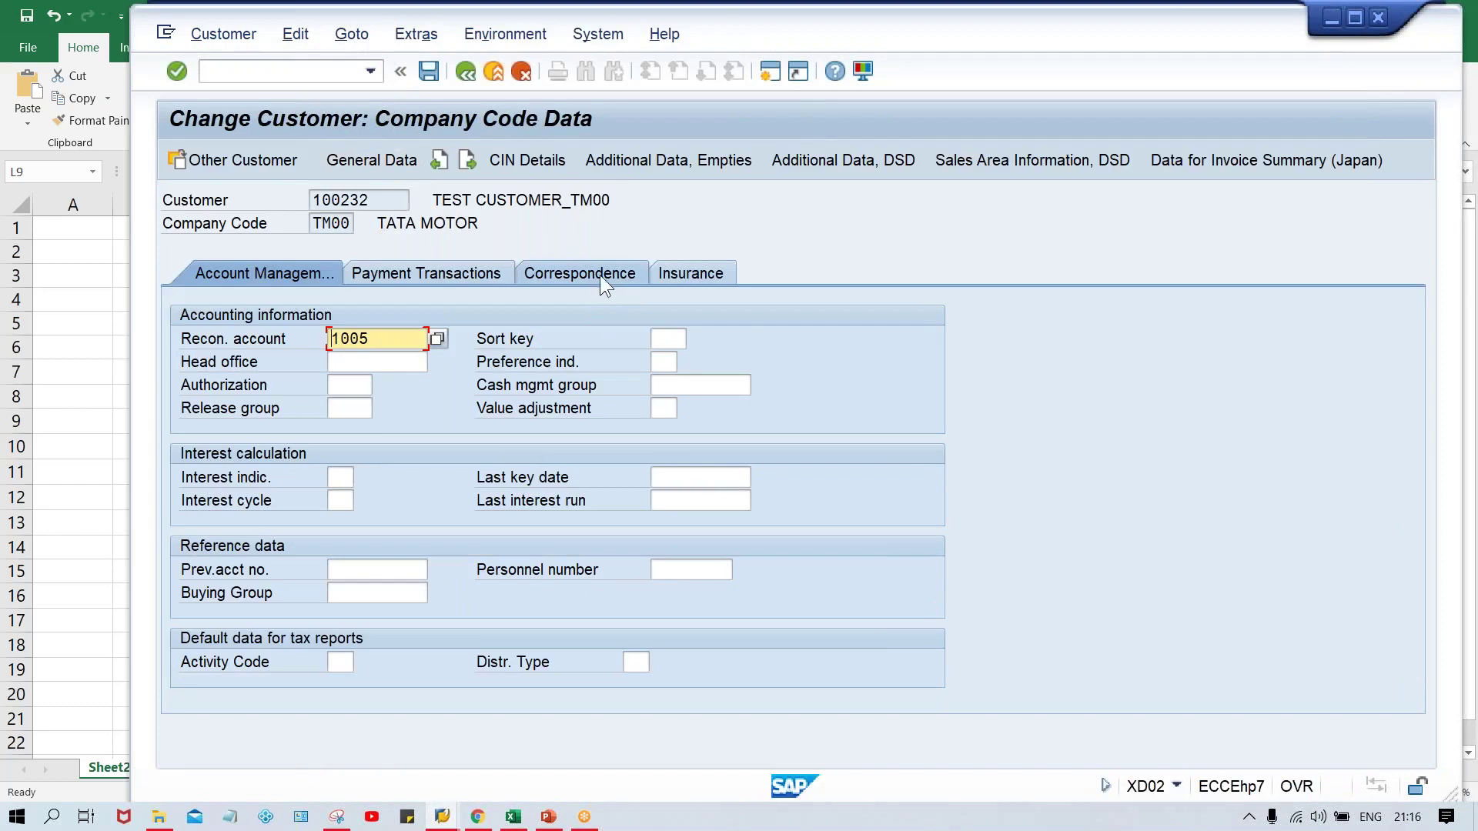
left_click(599, 275)
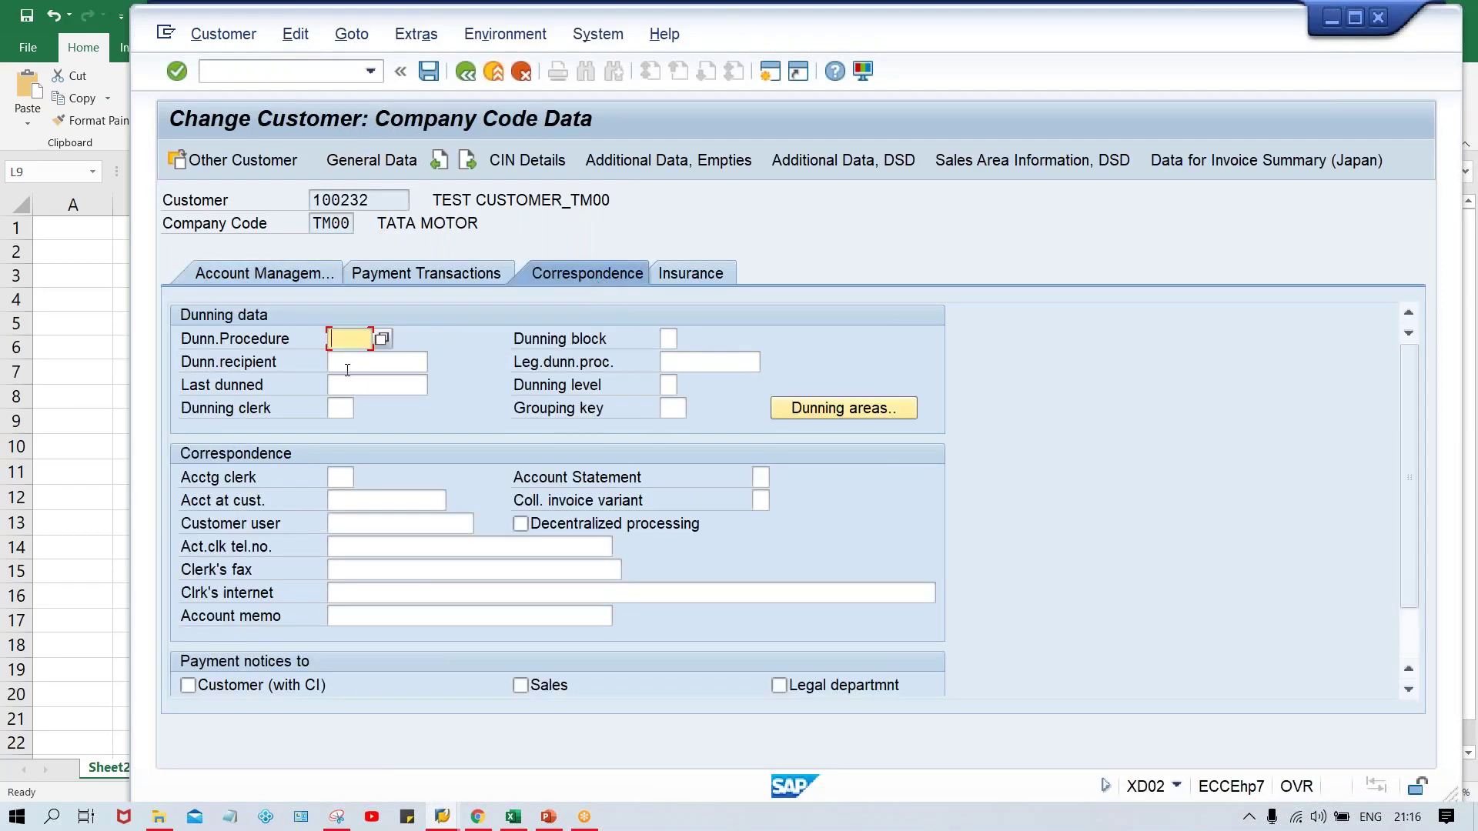
type("TM00")
key("ctrl+s")
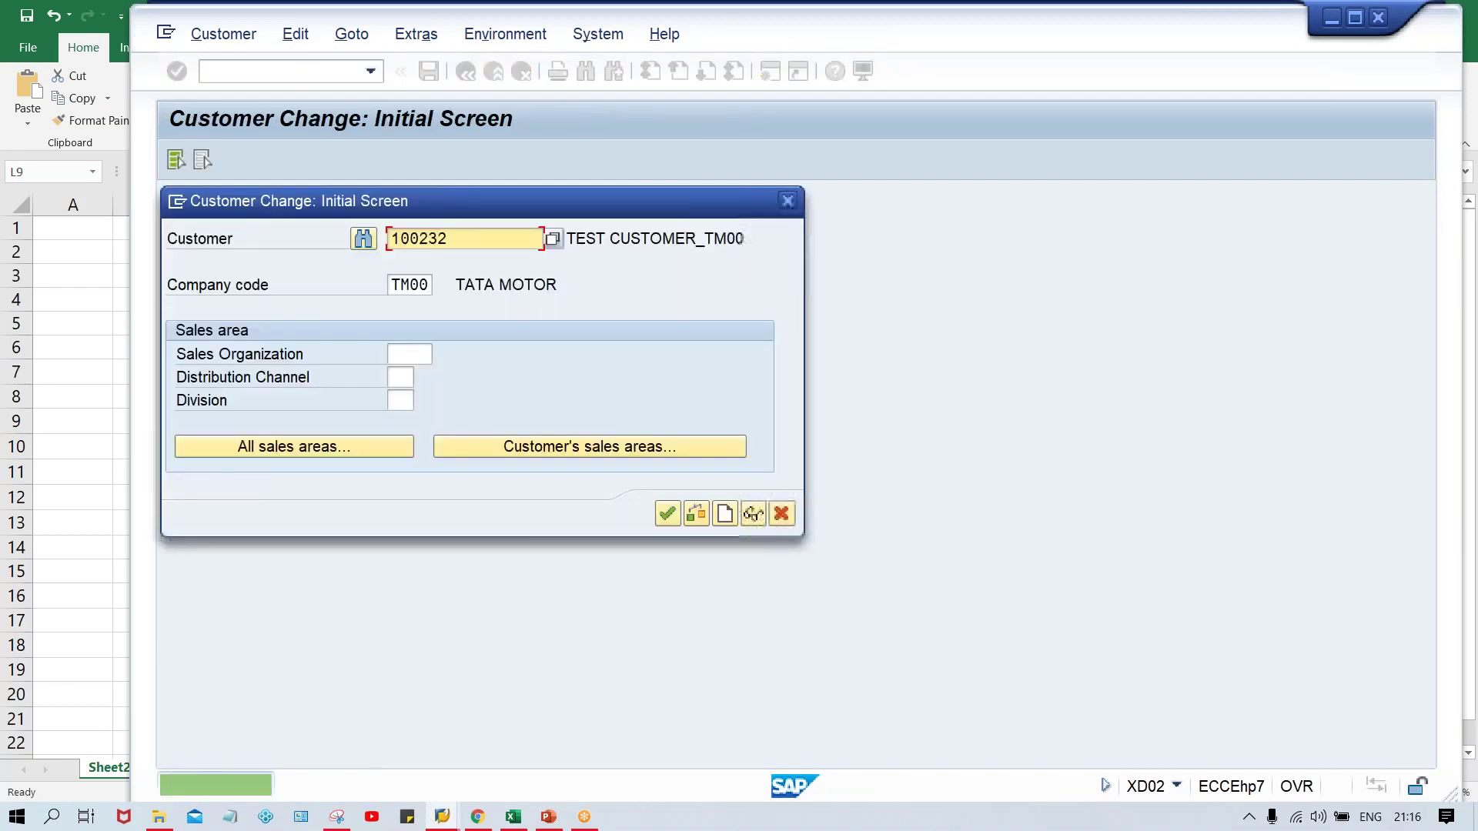